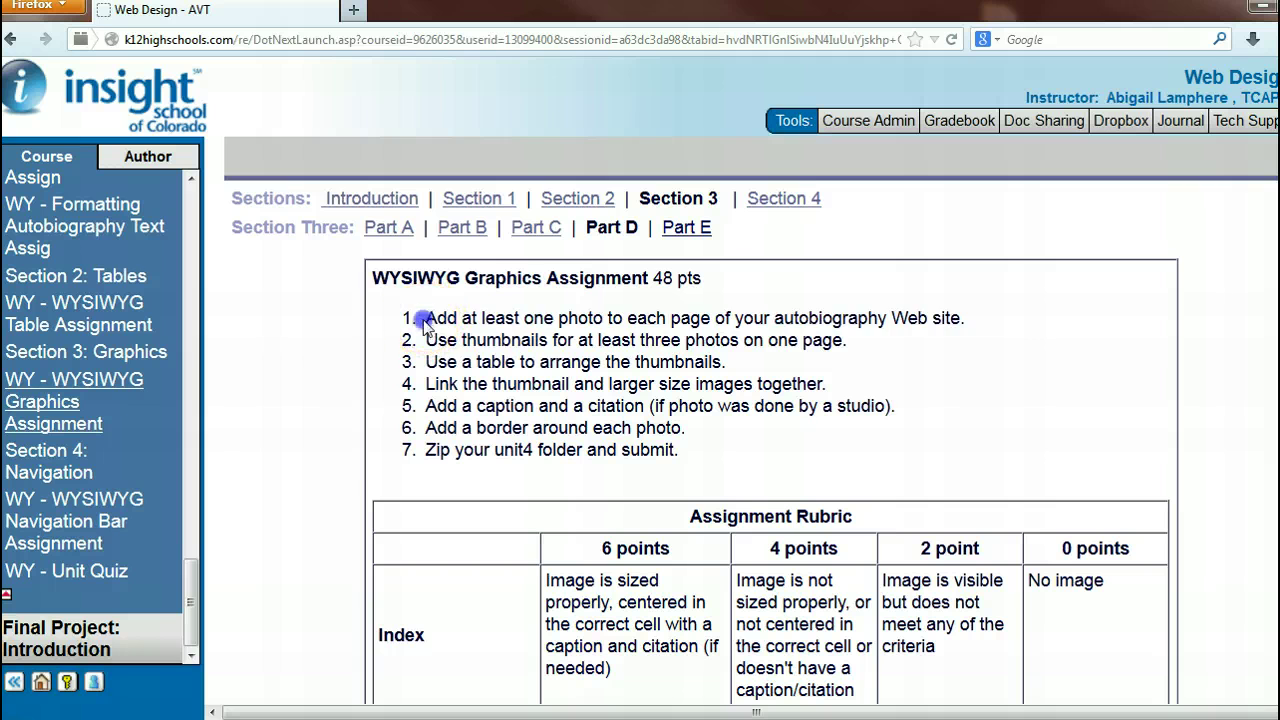
- Read through the seven requirements of the WYSIWYG Graphics Assignment, from adding photos to zipping the unit4 folder
{"action": "triple_click", "coordinate": [425, 320]}
{"action": "left_click", "coordinate": [513, 312]}
{"action": "left_click_drag", "start_coordinate": [448, 318], "coordinate": [618, 318]}
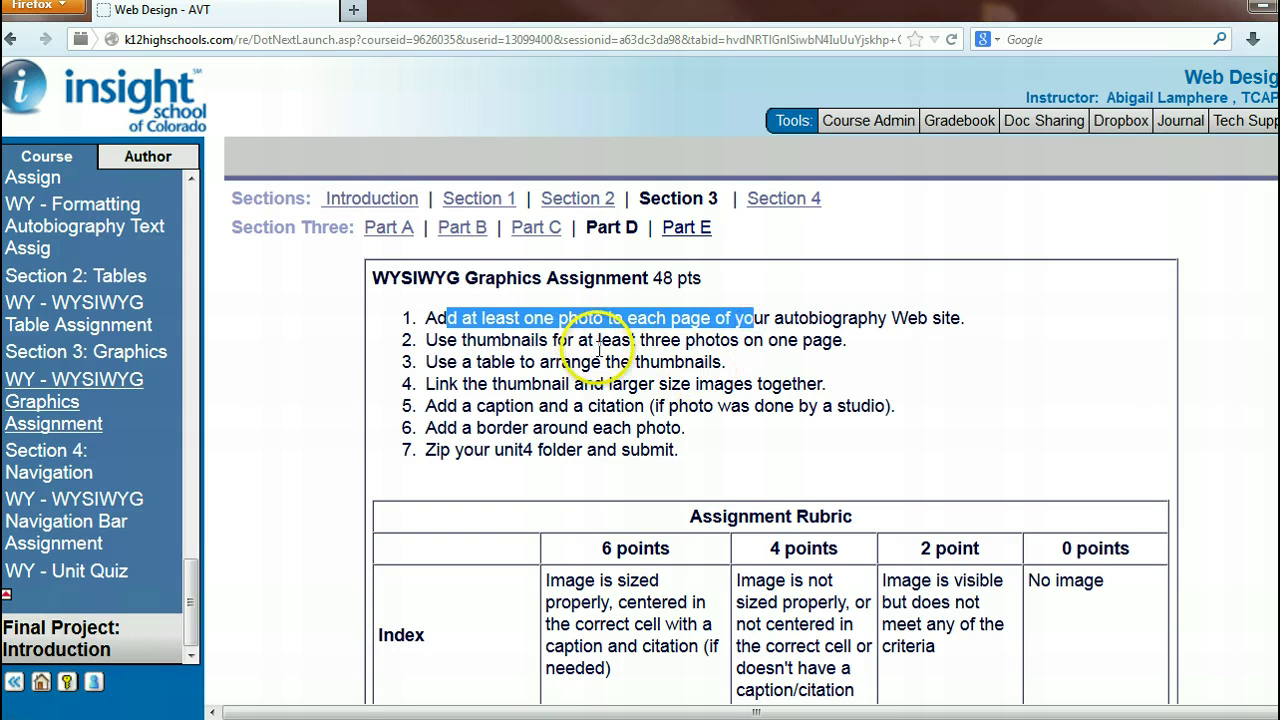
{"action": "triple_click", "coordinate": [413, 345]}
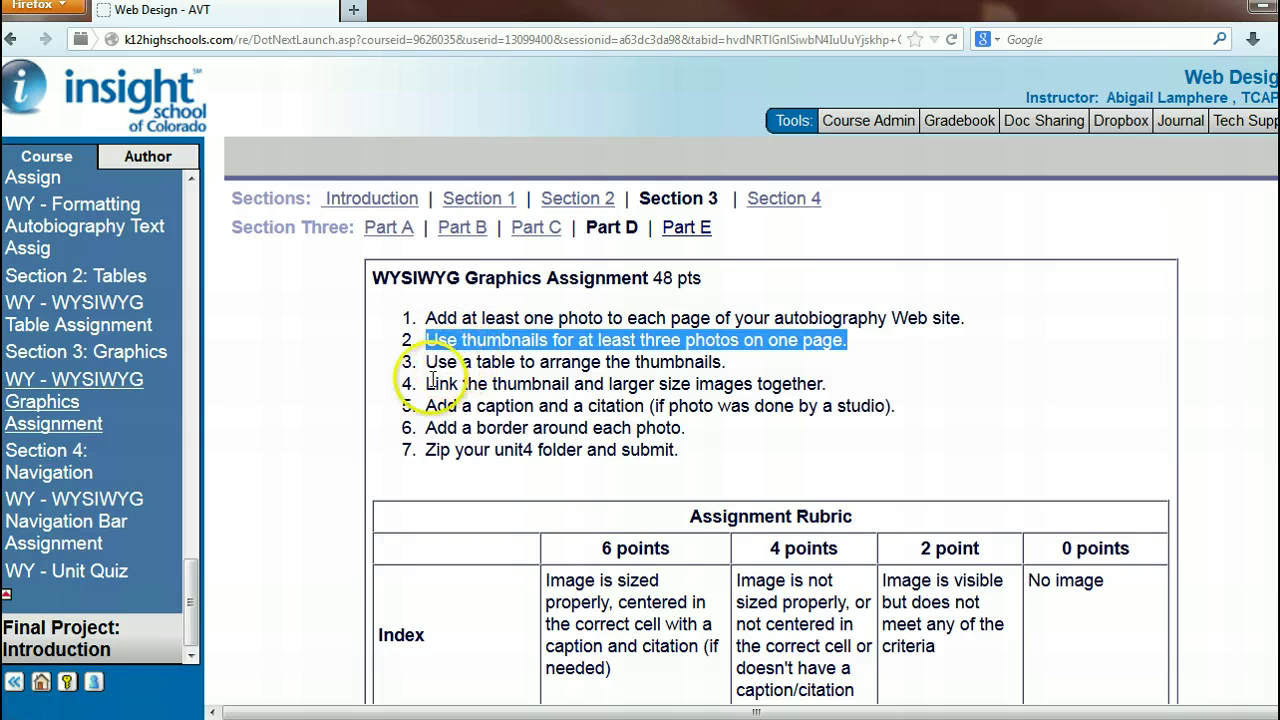
{"action": "triple_click", "coordinate": [427, 366]}
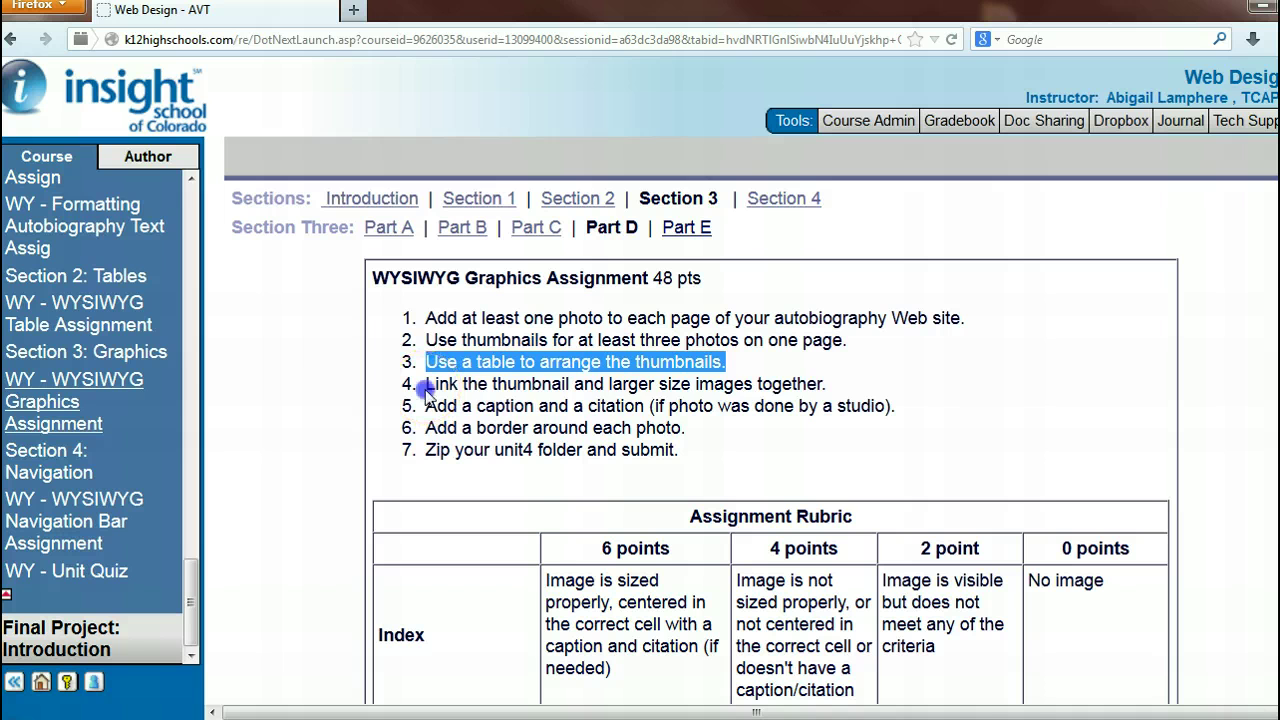
{"action": "triple_click", "coordinate": [427, 388]}
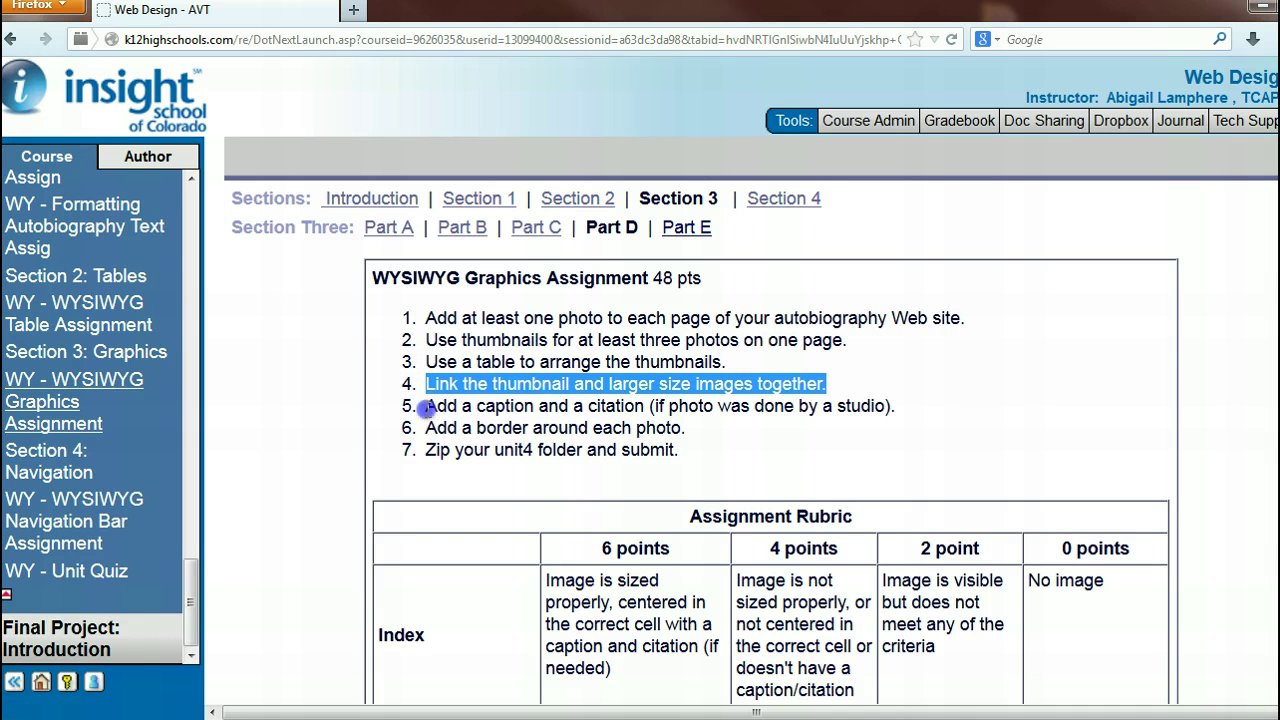
{"action": "triple_click", "coordinate": [427, 428]}
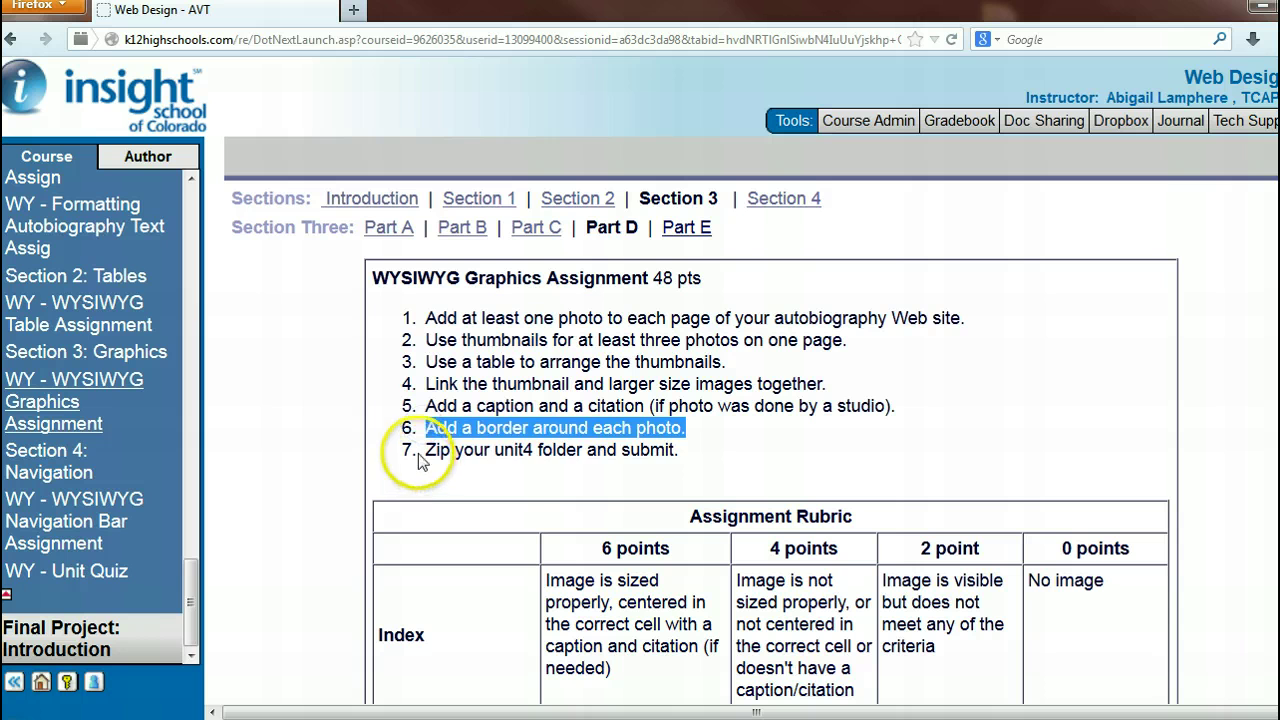
{"action": "triple_click", "coordinate": [427, 450]}
{"action": "left_click", "coordinate": [711, 435]}
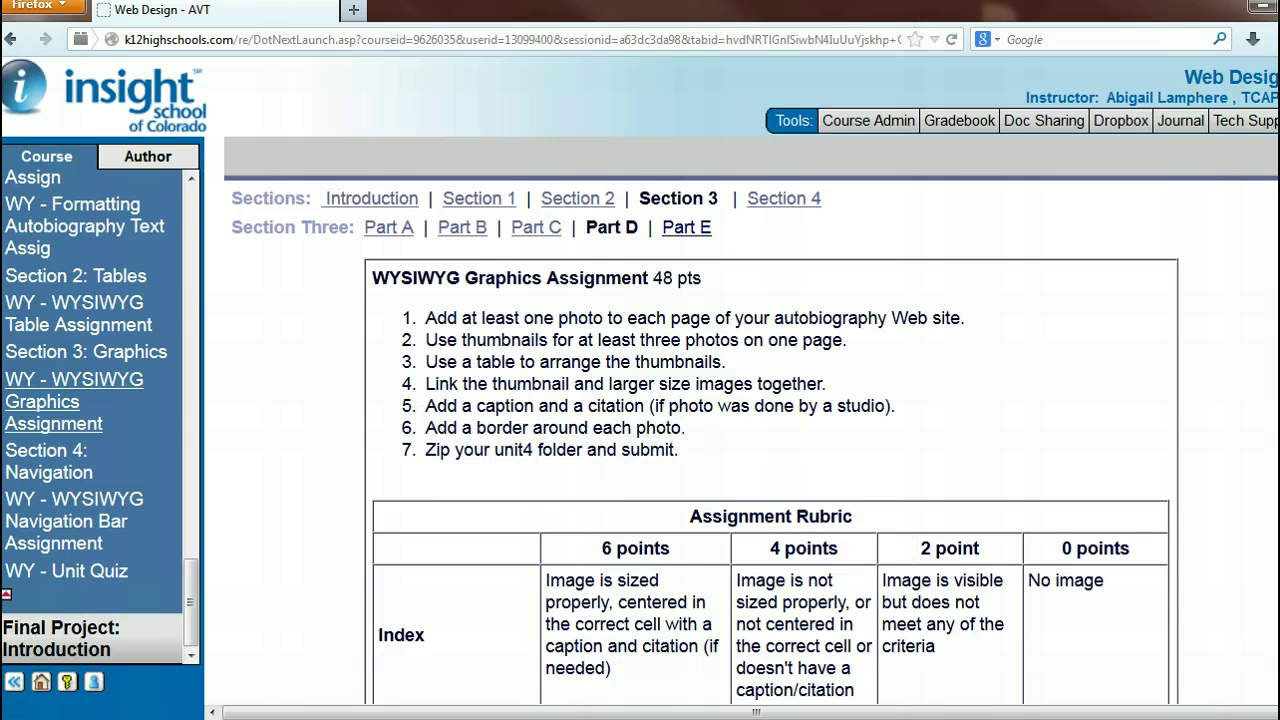
- Switch to Nvu and open index.html plus the baby, preschool, elementary, preteen and now pages from the Portfolio unit4 folder
{"action": "left_click", "coordinate": [1257, 12]}
{"action": "double_click", "coordinate": [160, 128]}
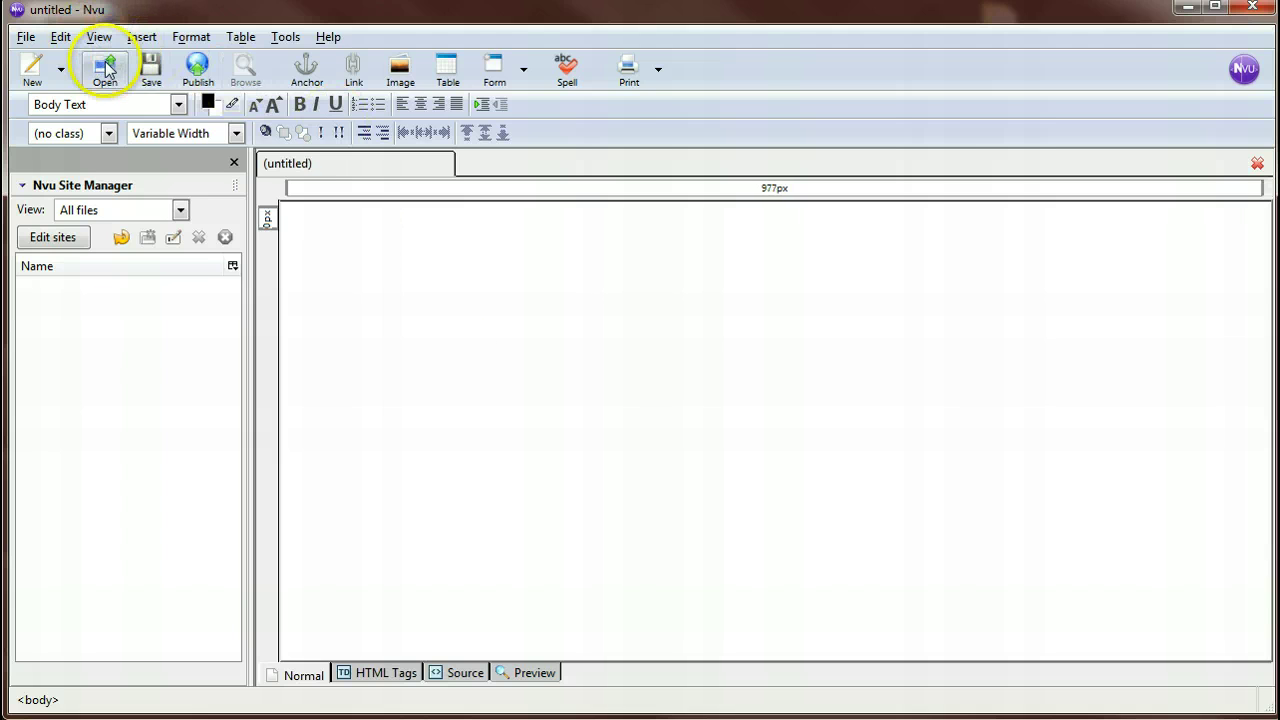
{"action": "left_click", "coordinate": [106, 68]}
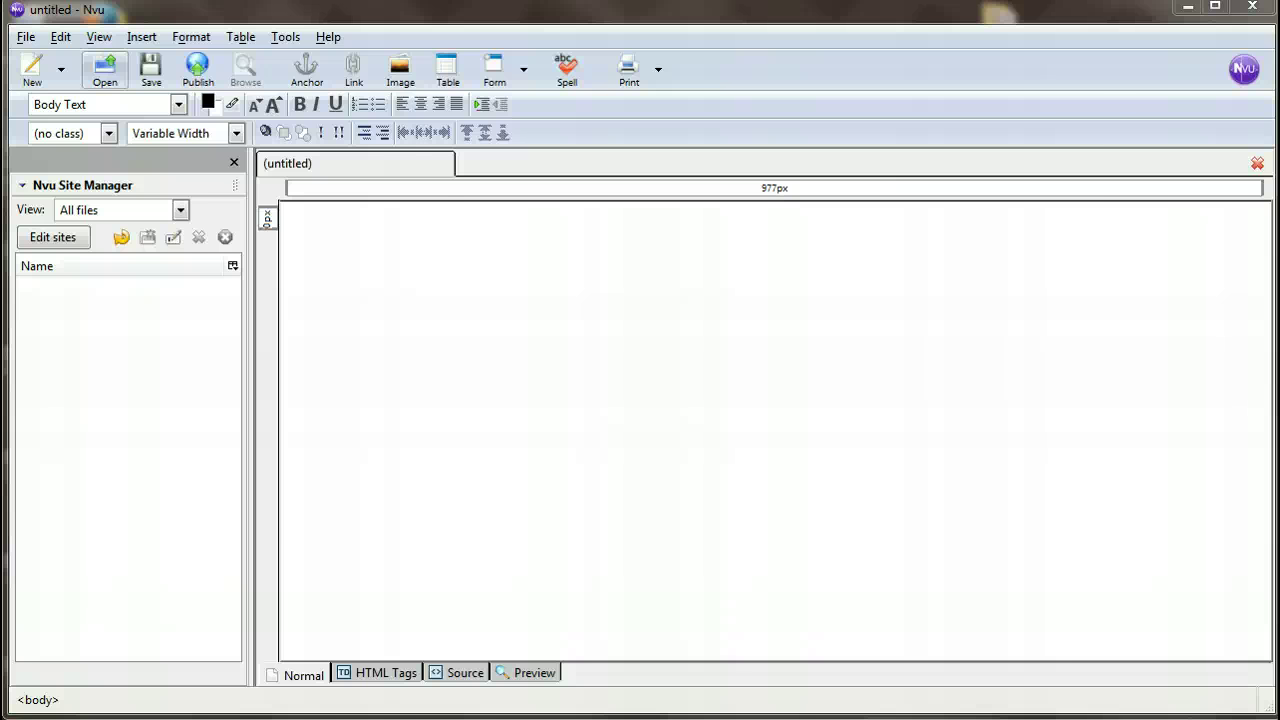
{"action": "double_click", "coordinate": [513, 261]}
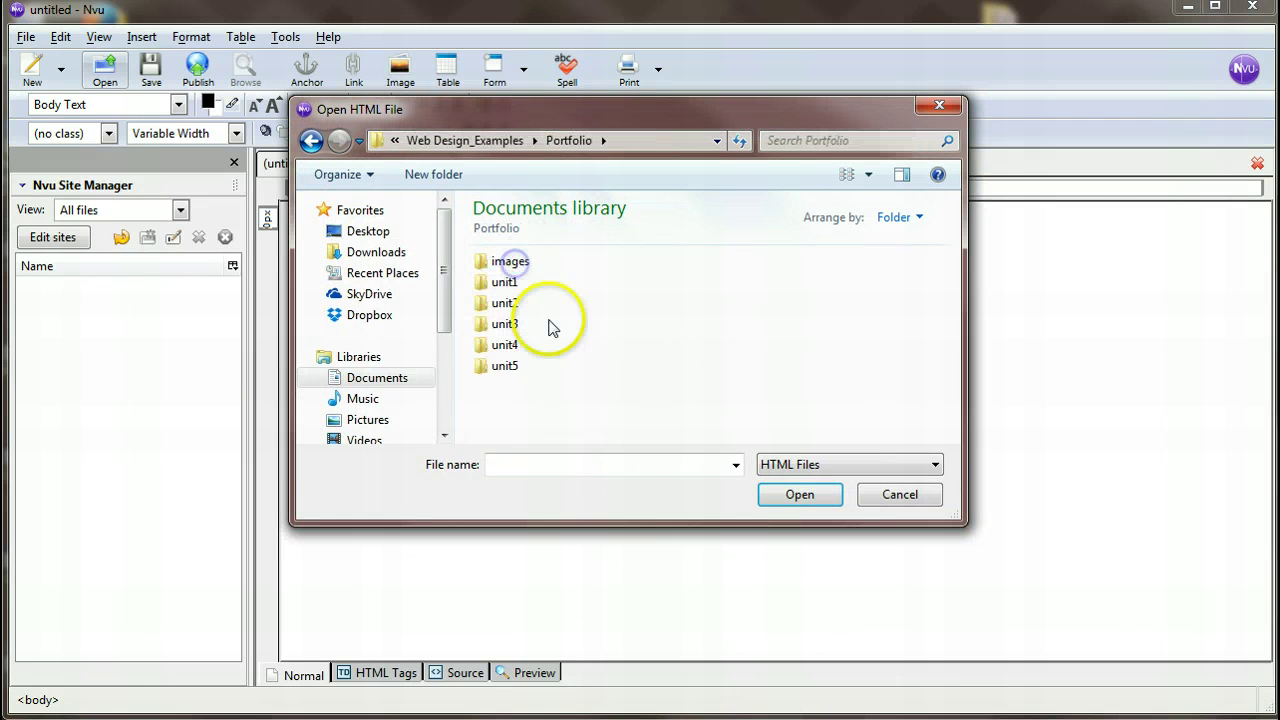
{"action": "double_click", "coordinate": [490, 345]}
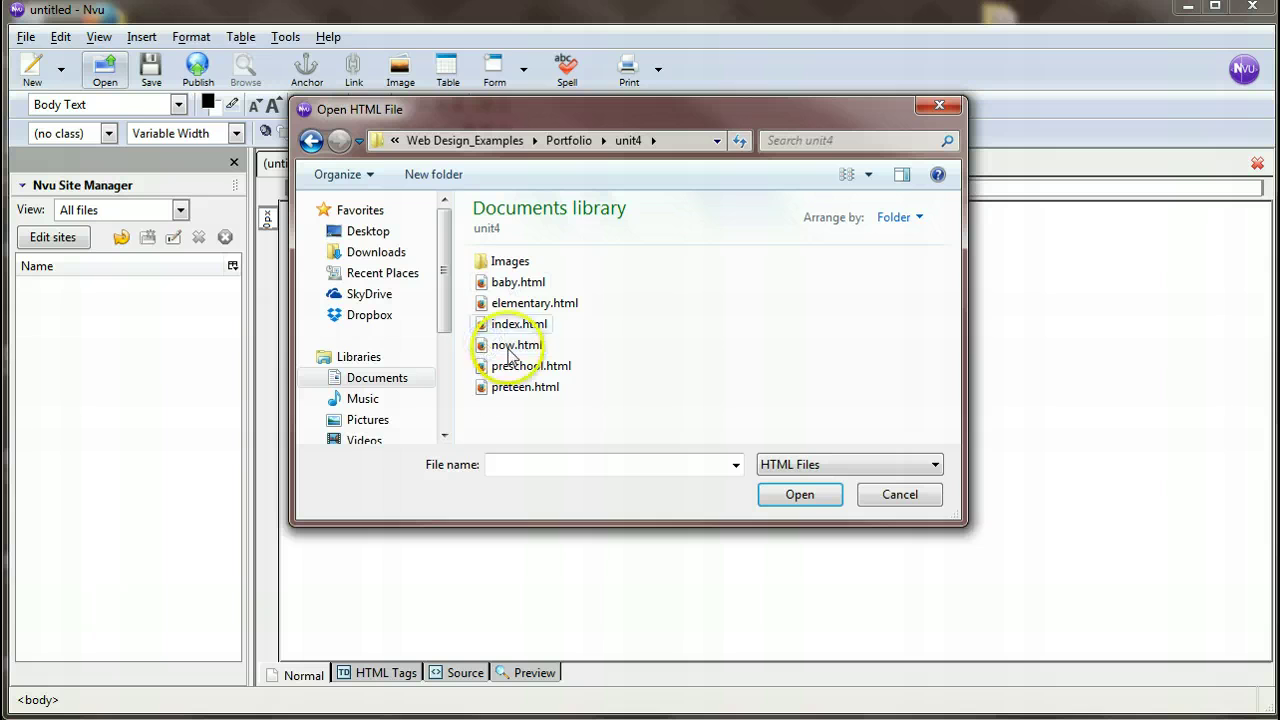
{"action": "left_click", "coordinate": [518, 324]}
{"action": "left_click", "coordinate": [824, 500]}
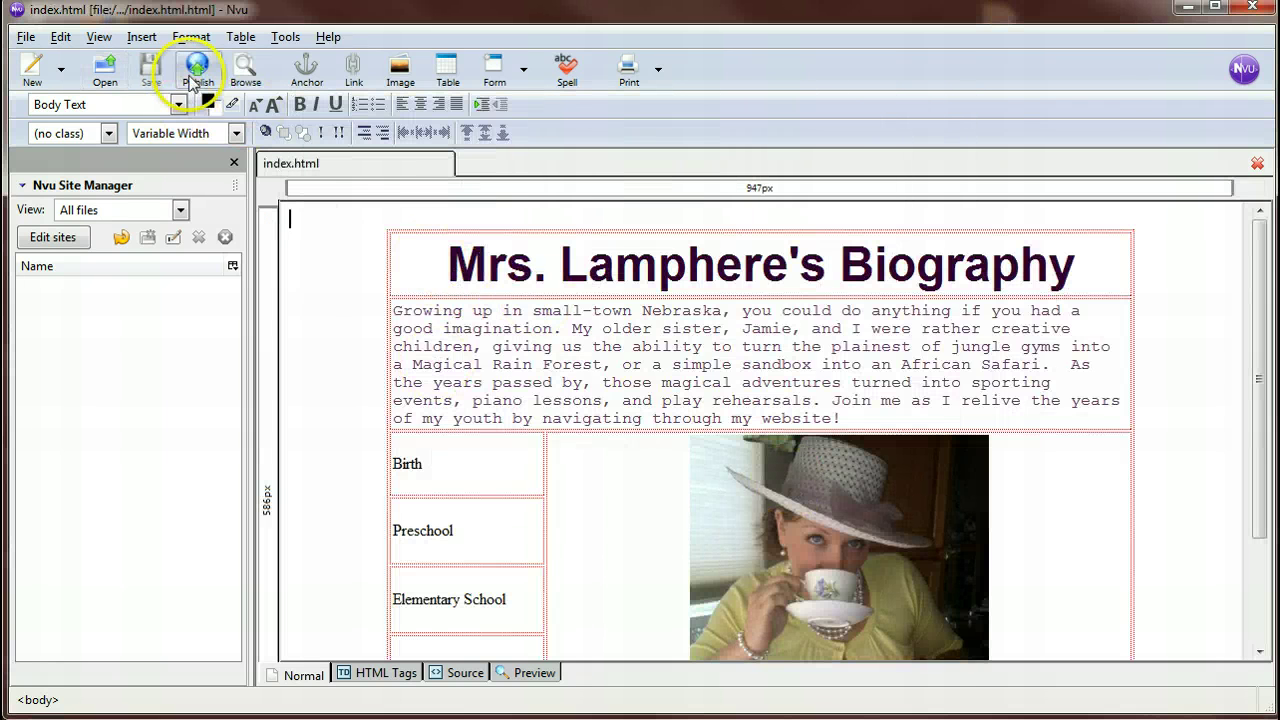
{"action": "left_click", "coordinate": [105, 70]}
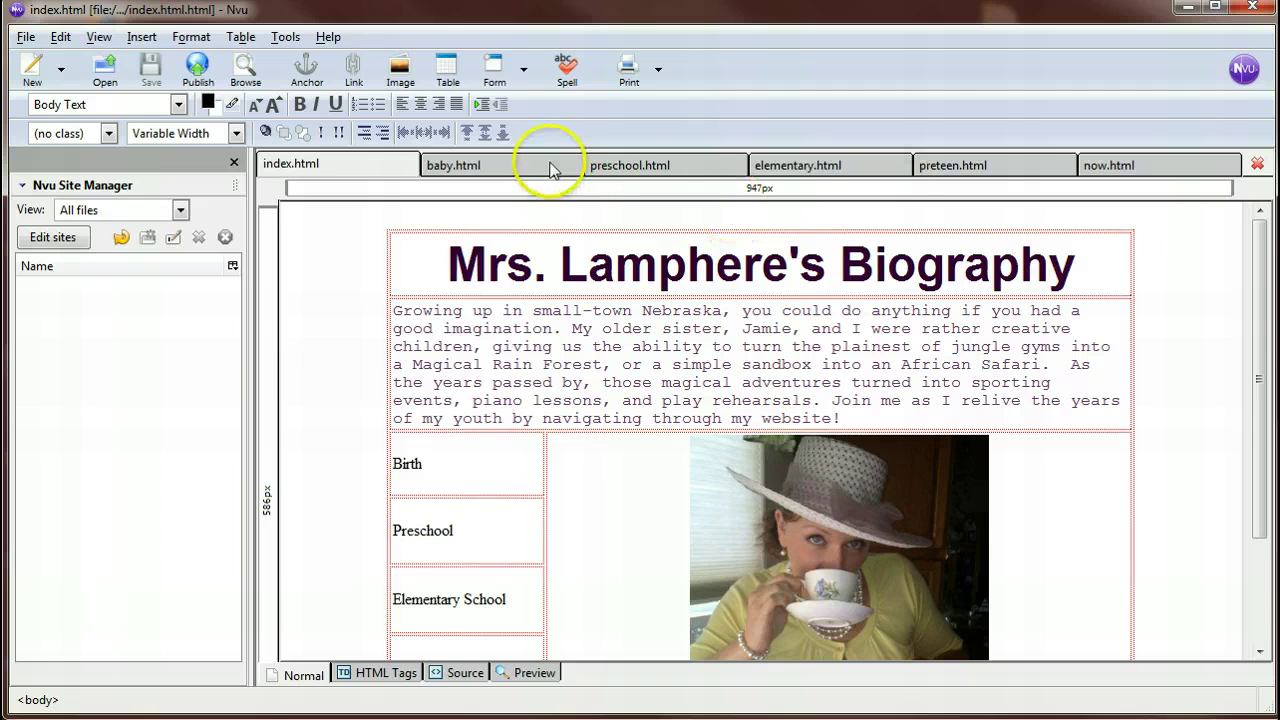
- Review the photo on the index page and bring up the baby.html page
{"action": "left_click", "coordinate": [874, 498]}
{"action": "scroll", "coordinate": [871, 505], "scroll_direction": "down", "scroll_amount": 3}
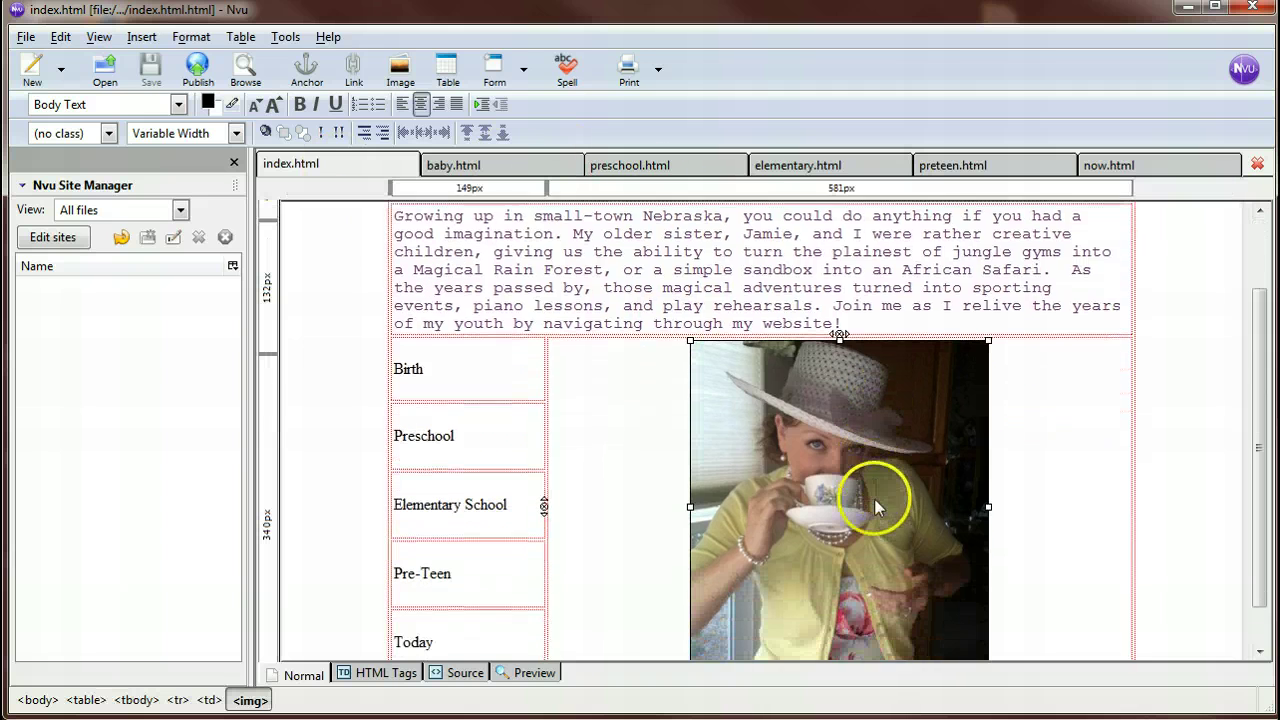
{"action": "scroll", "coordinate": [858, 508], "scroll_direction": "up", "scroll_amount": 3}
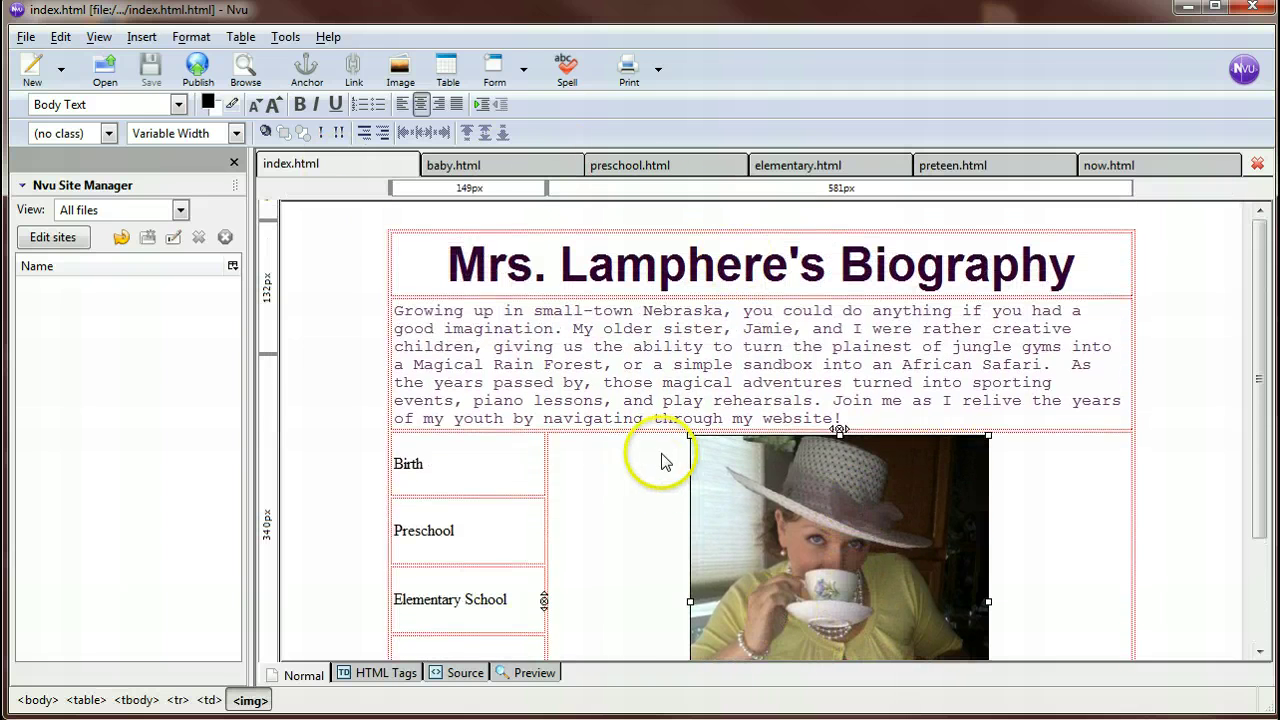
{"action": "left_click", "coordinate": [476, 166]}
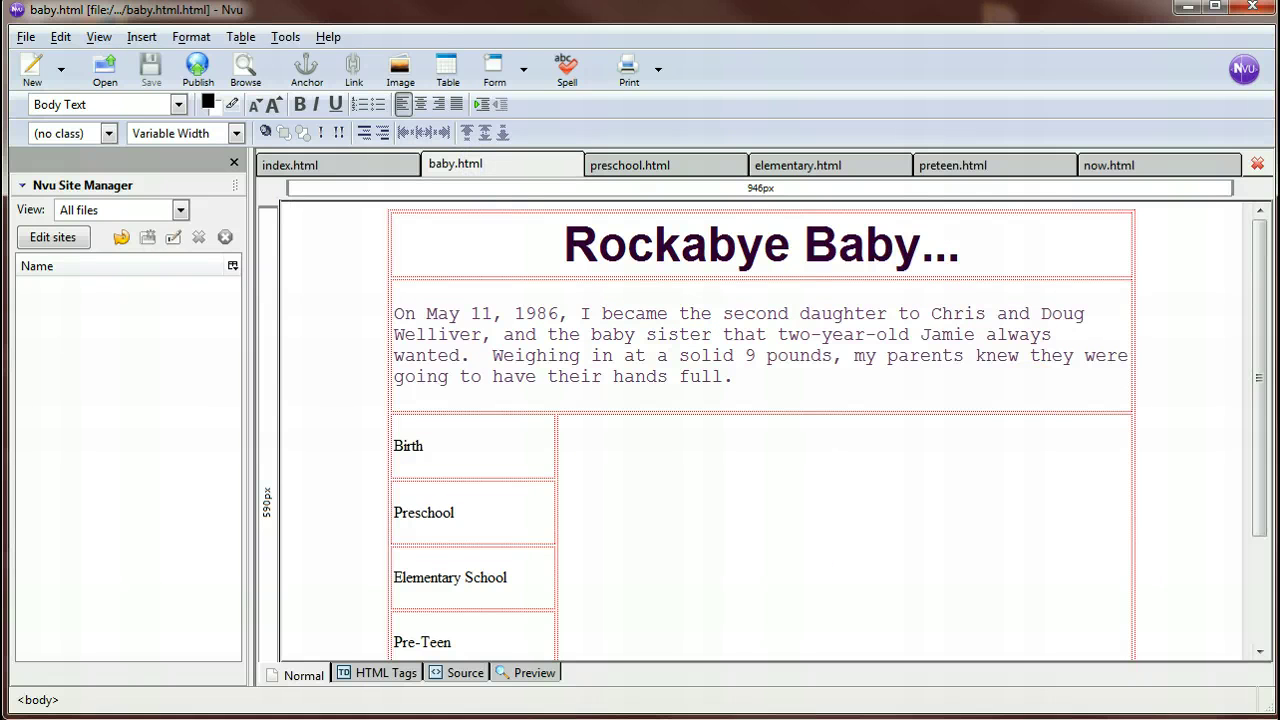
- Check the image files stored in the Images folder inside Portfolio's unit4 folder, and return to the baby.html page
{"action": "left_click_drag", "start_coordinate": [1279, 90], "coordinate": [591, 46]}
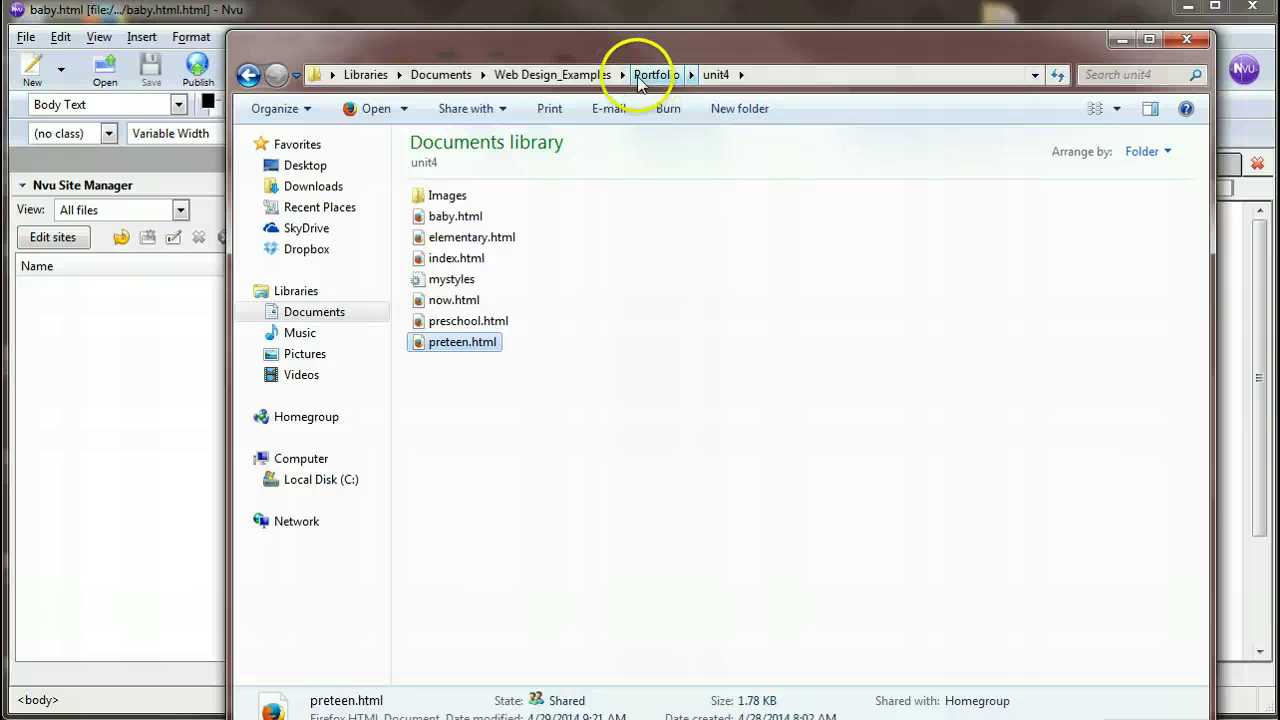
{"action": "left_click", "coordinate": [638, 76]}
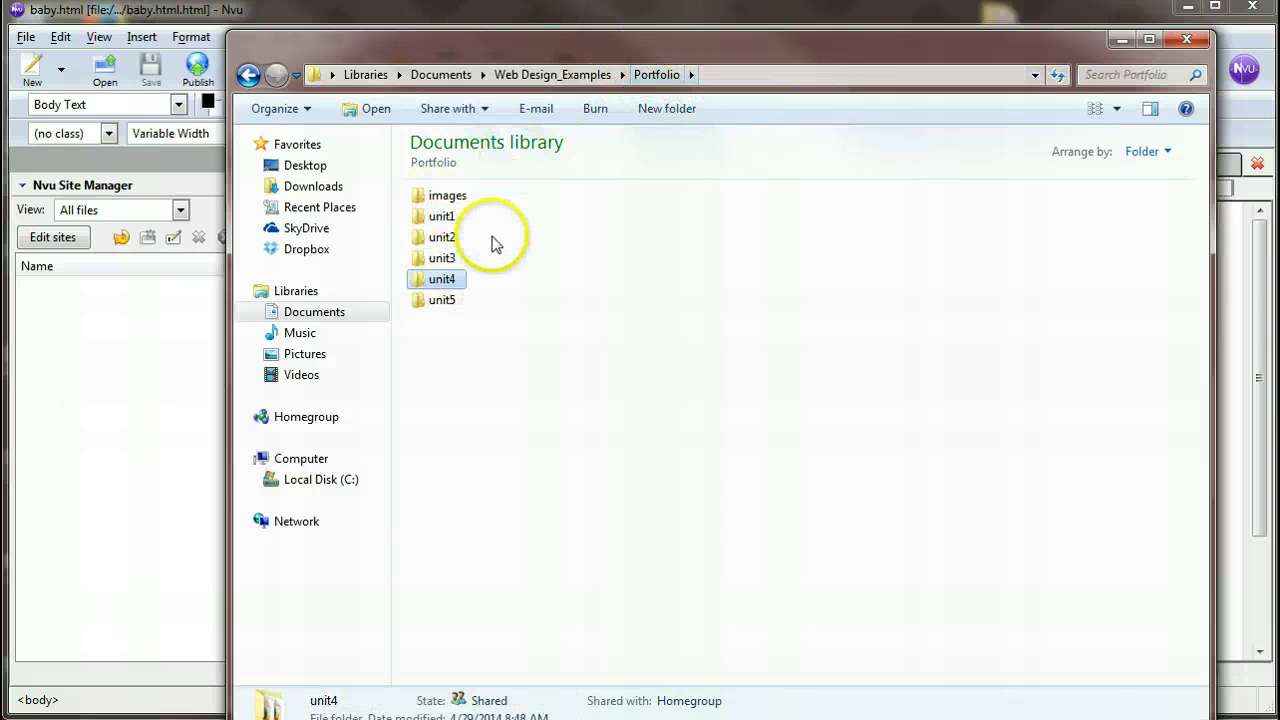
{"action": "double_click", "coordinate": [442, 279]}
{"action": "left_click", "coordinate": [462, 198]}
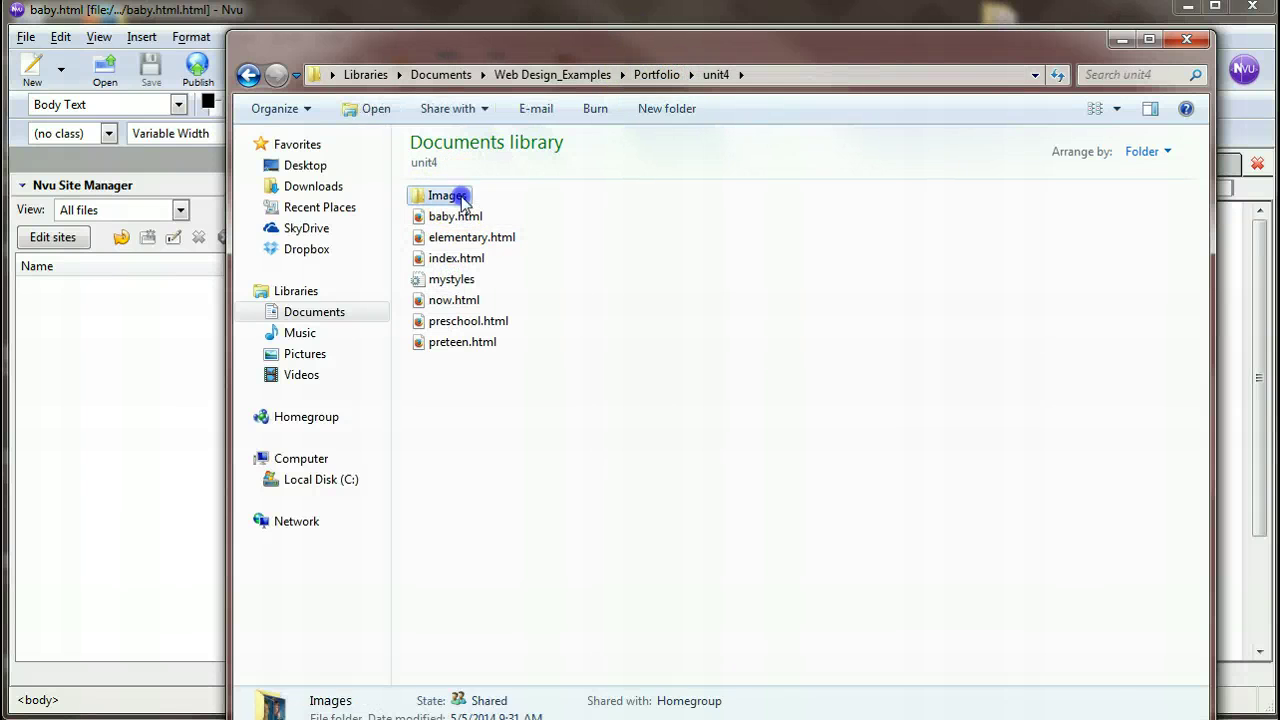
{"action": "double_click", "coordinate": [463, 198]}
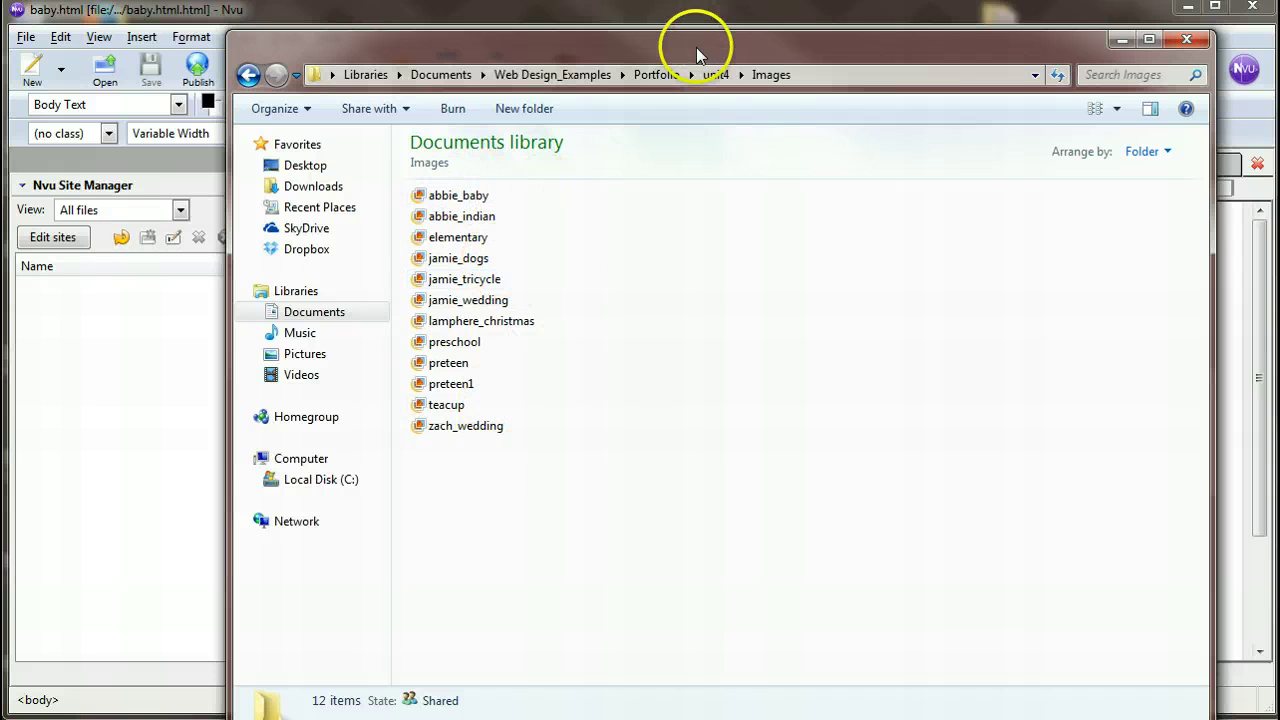
{"action": "left_click_drag", "start_coordinate": [597, 48], "coordinate": [1279, 62]}
{"action": "left_click", "coordinate": [527, 712]}
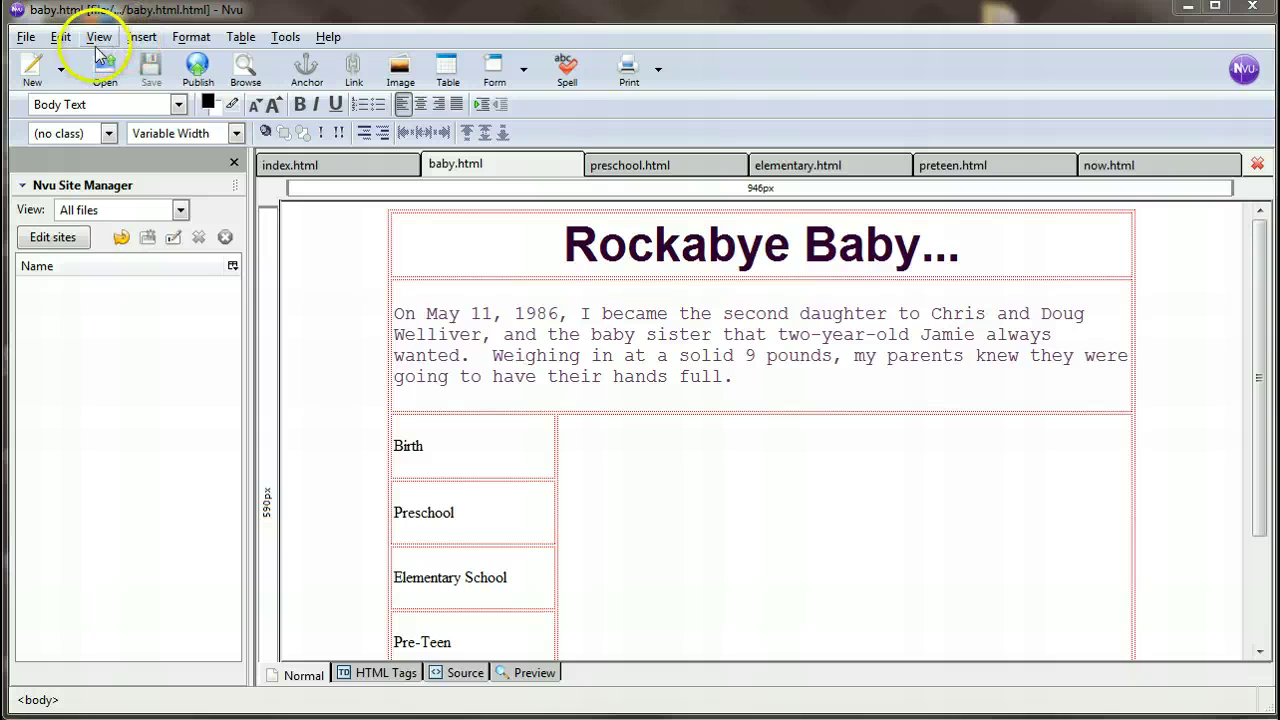
- Start inserting an image in the empty cell beside the navigation column, browsing to Web Design_Examples > Portfolio > unit4 > Images
{"action": "left_click", "coordinate": [398, 70]}
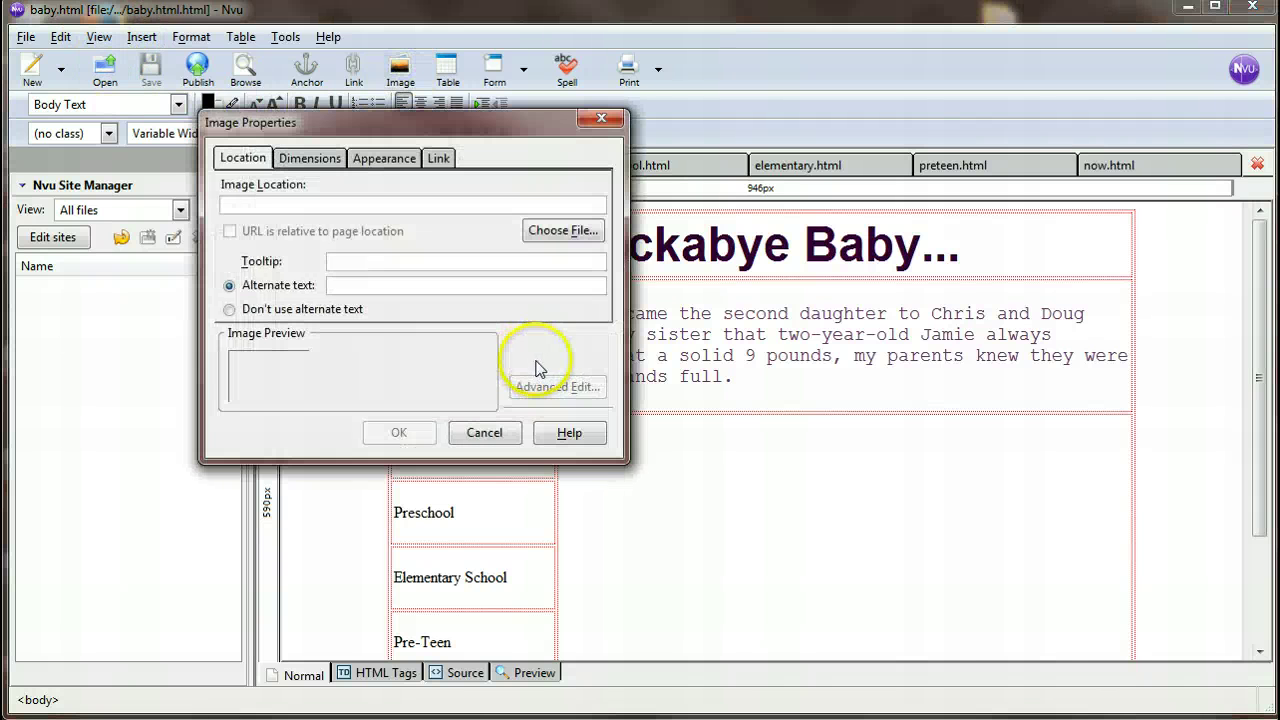
{"action": "left_click", "coordinate": [497, 432]}
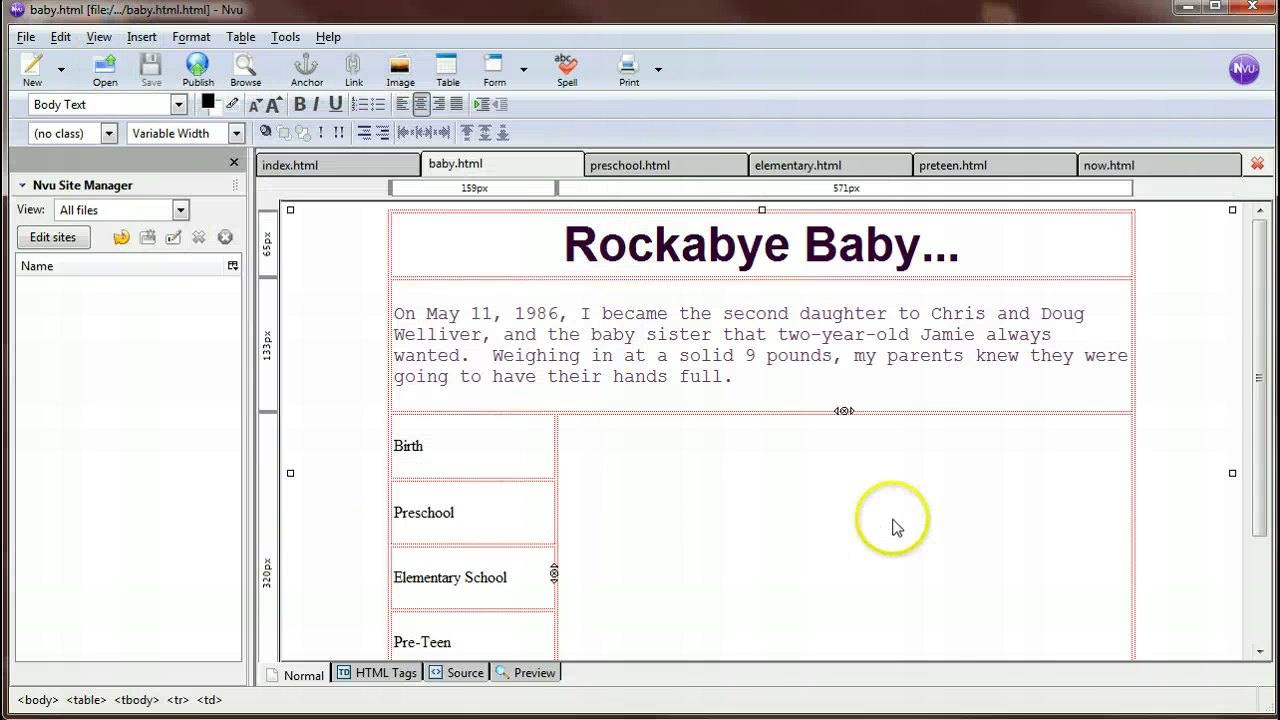
{"action": "left_click", "coordinate": [399, 72]}
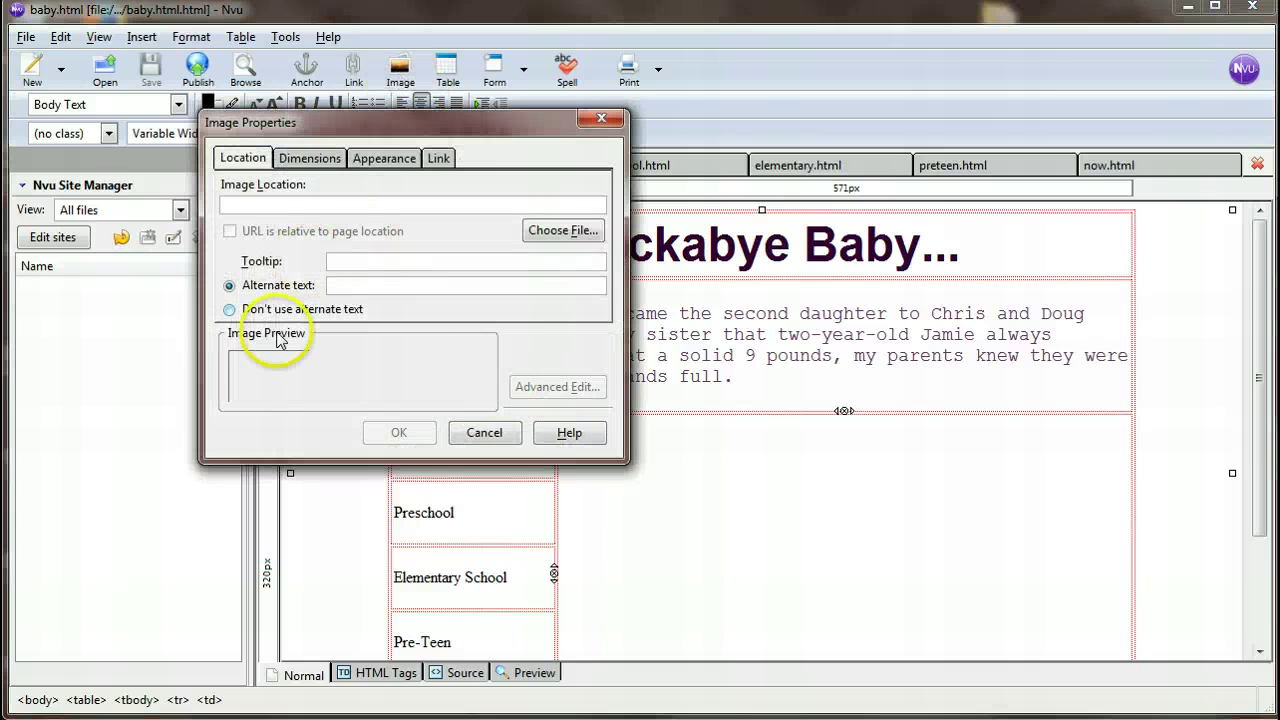
{"action": "left_click", "coordinate": [590, 232]}
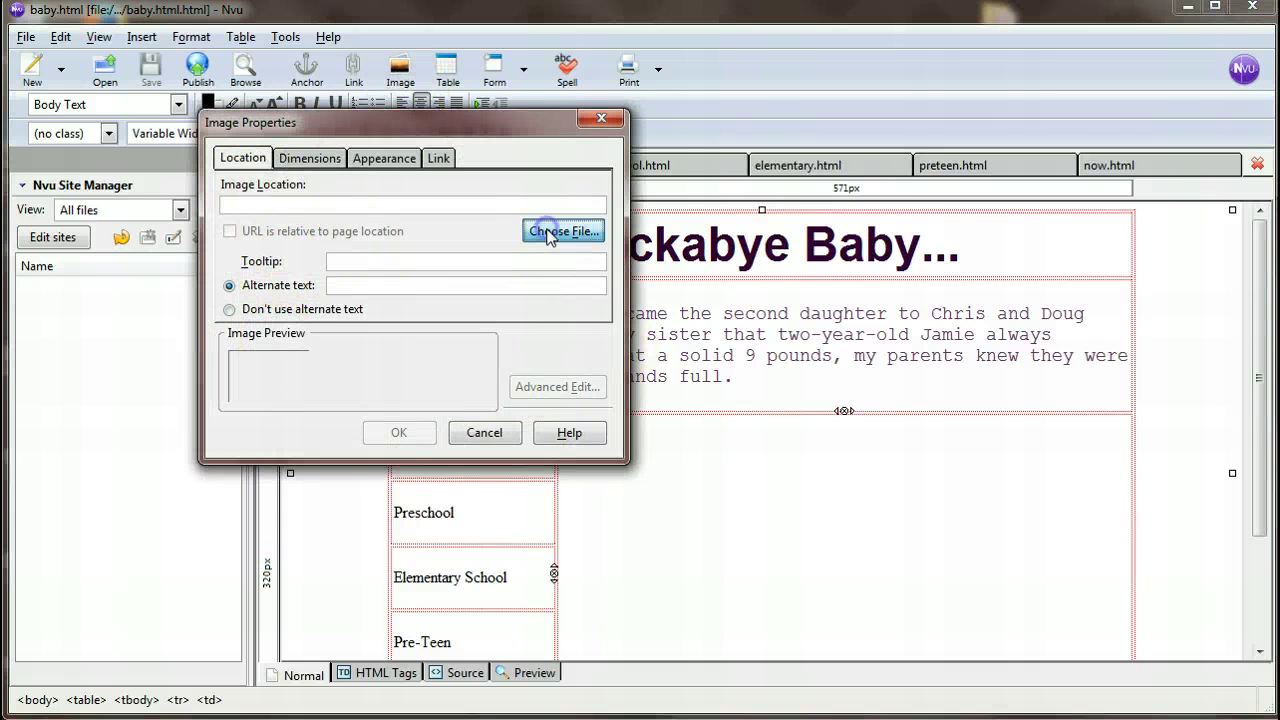
{"action": "left_click", "coordinate": [362, 183]}
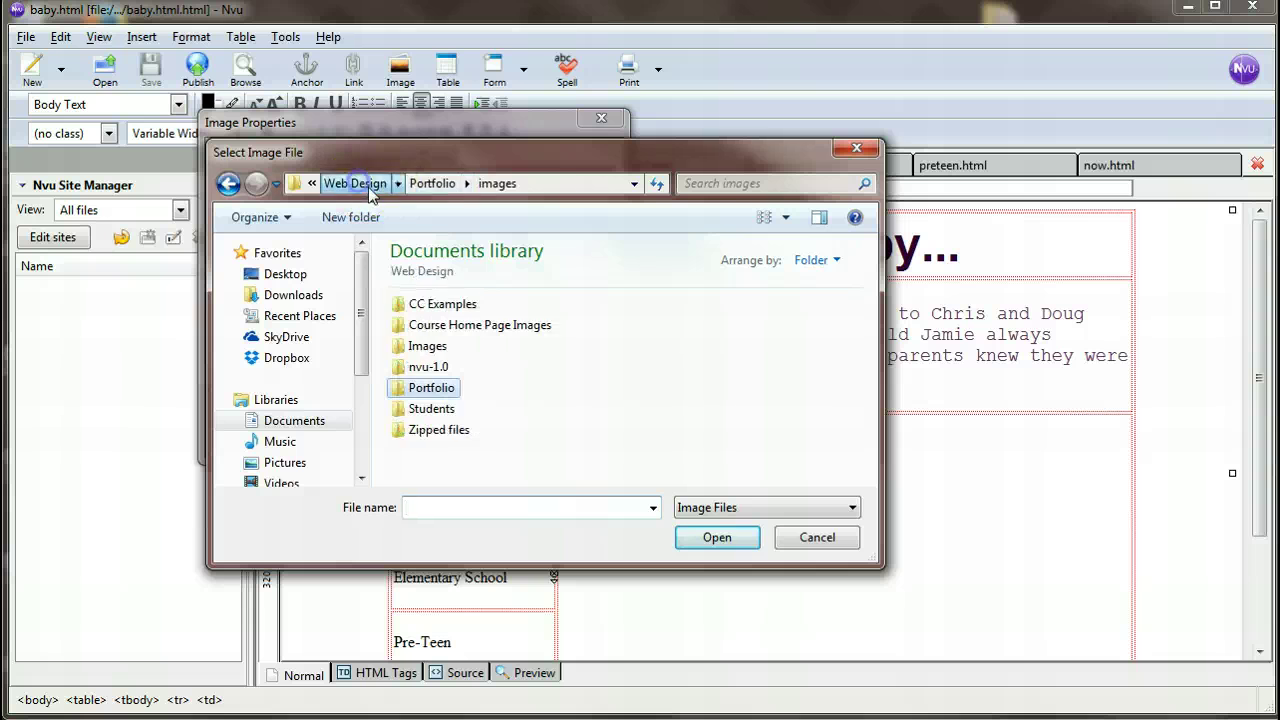
{"action": "left_click", "coordinate": [378, 186]}
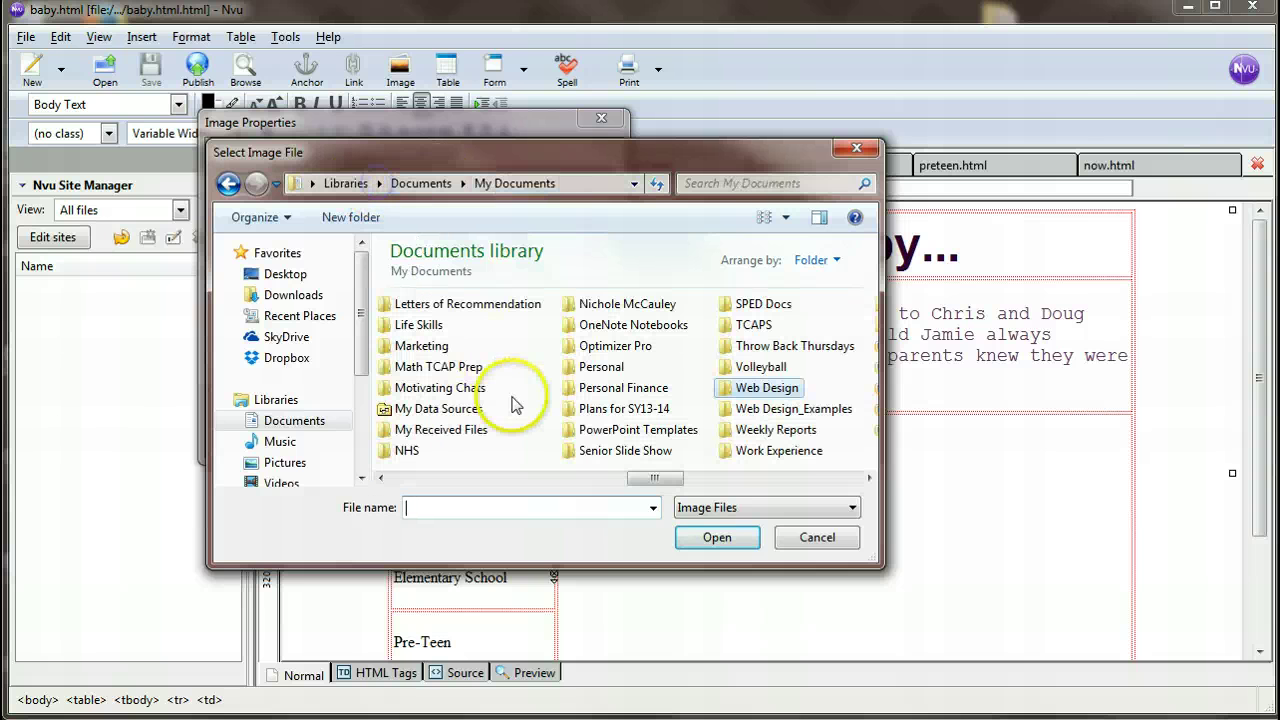
{"action": "double_click", "coordinate": [775, 408]}
{"action": "double_click", "coordinate": [441, 305]}
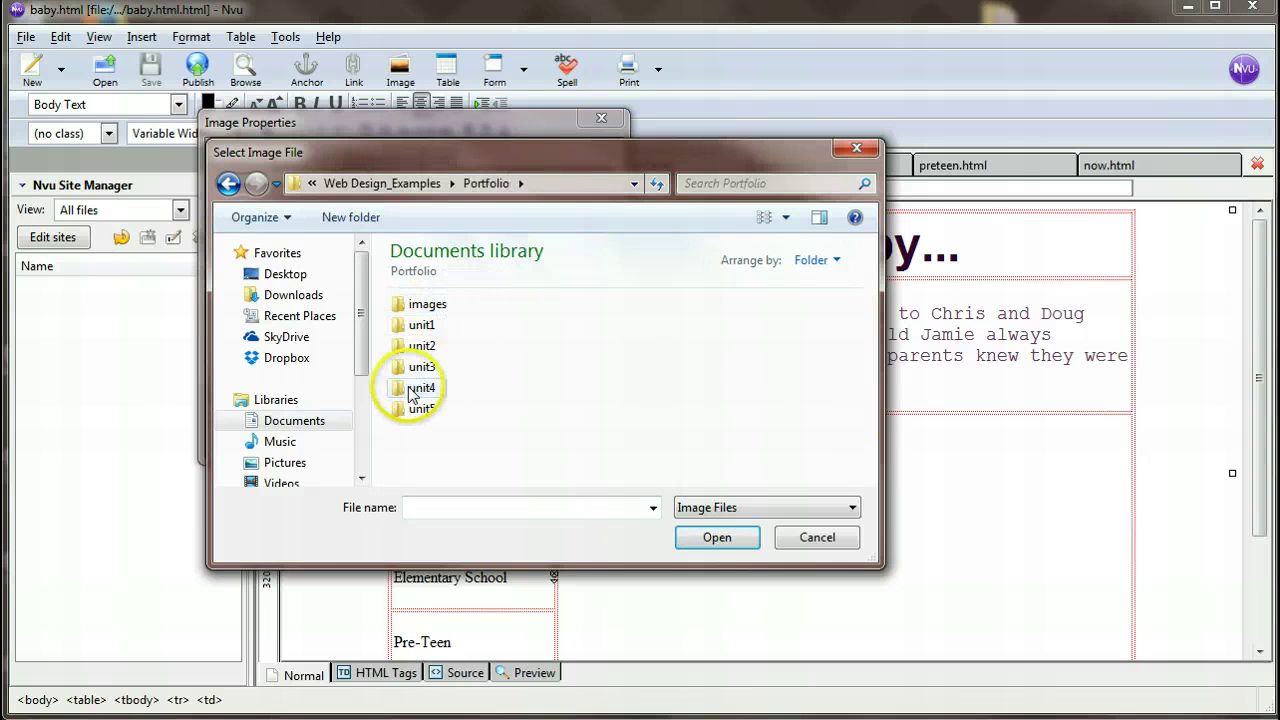
{"action": "double_click", "coordinate": [414, 388]}
{"action": "double_click", "coordinate": [420, 304]}
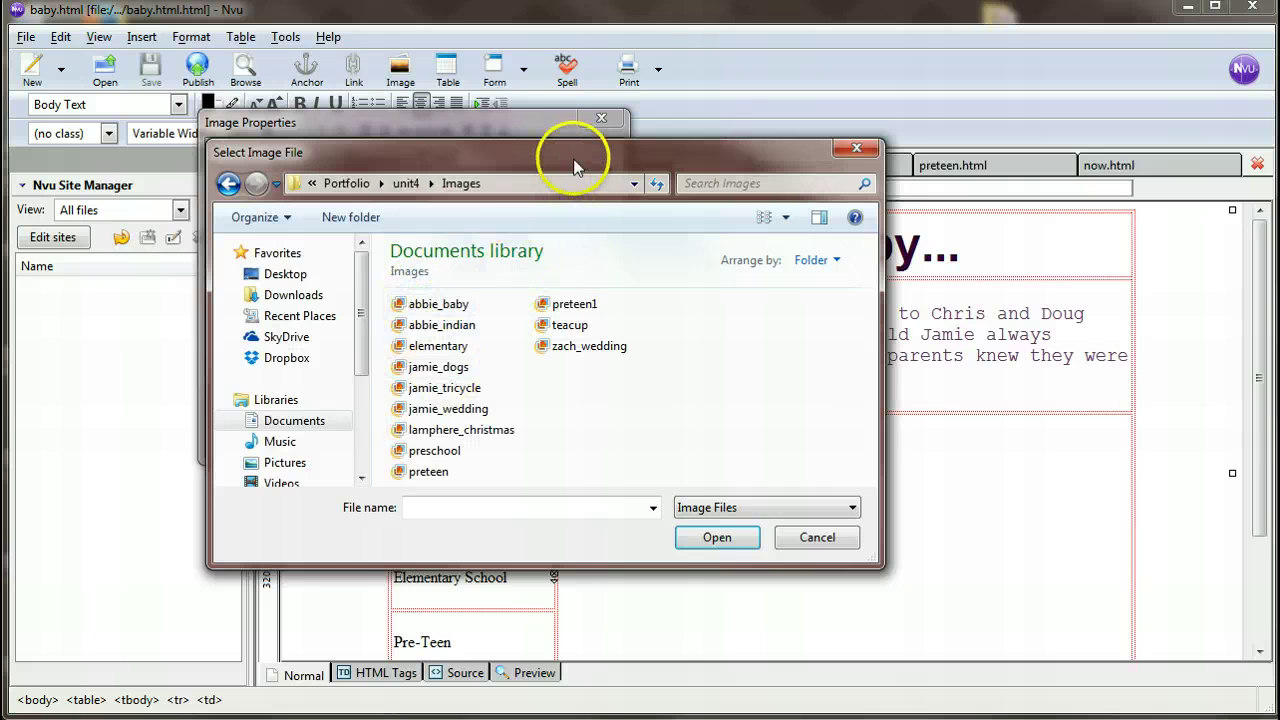
- Insert the abbie_baby image into the cell with the alternate text abbie_baby, and look over the placed photo
{"action": "left_click_drag", "start_coordinate": [571, 157], "coordinate": [523, 120]}
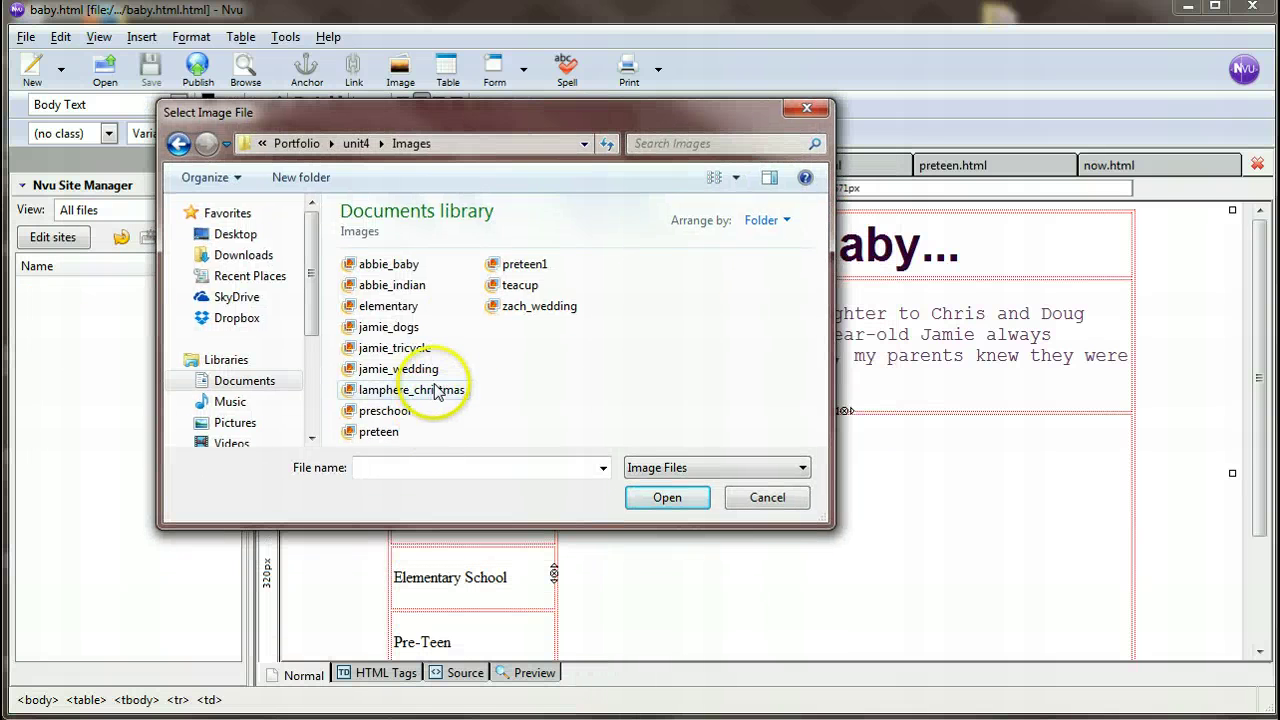
{"action": "left_click", "coordinate": [391, 267]}
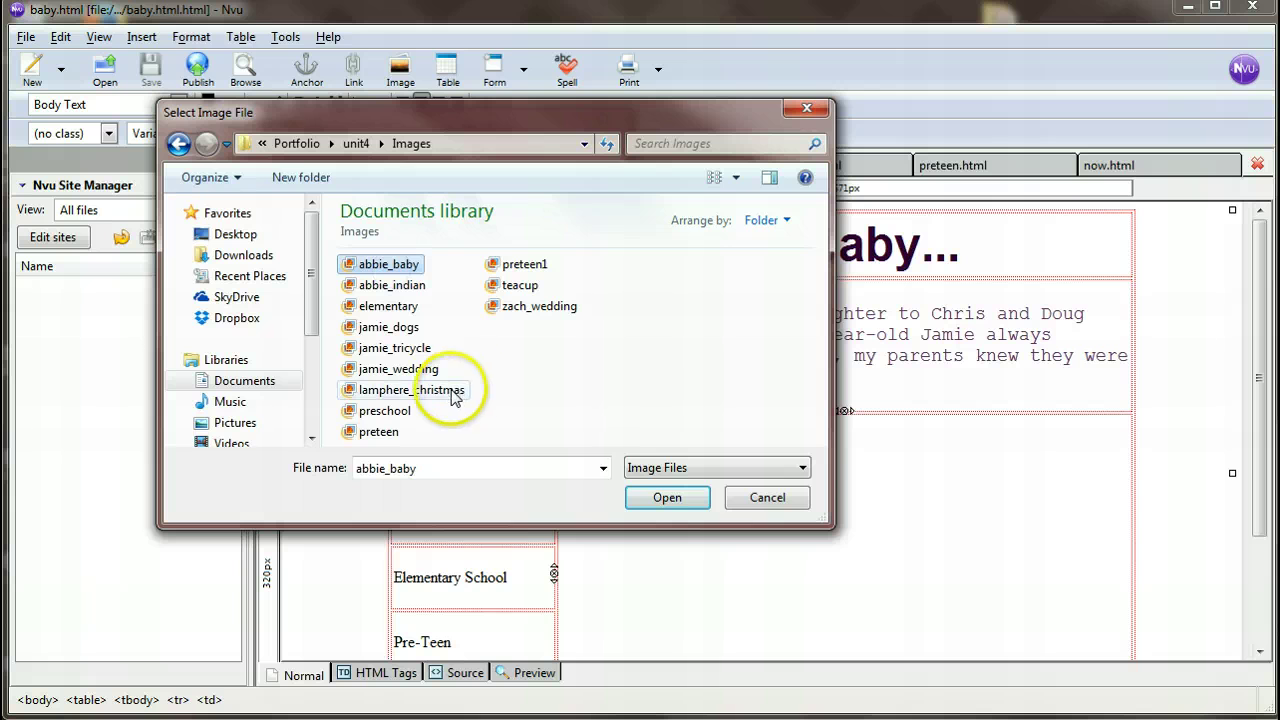
{"action": "left_click", "coordinate": [668, 498]}
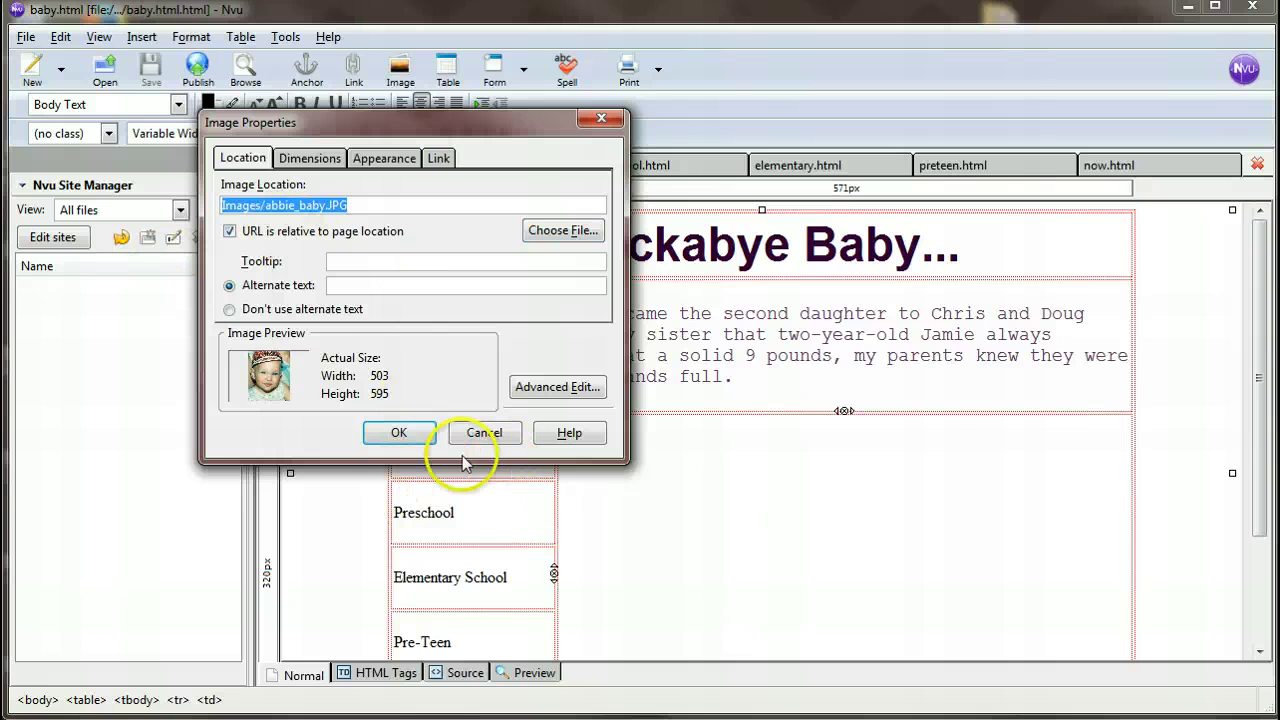
{"action": "left_click", "coordinate": [371, 288]}
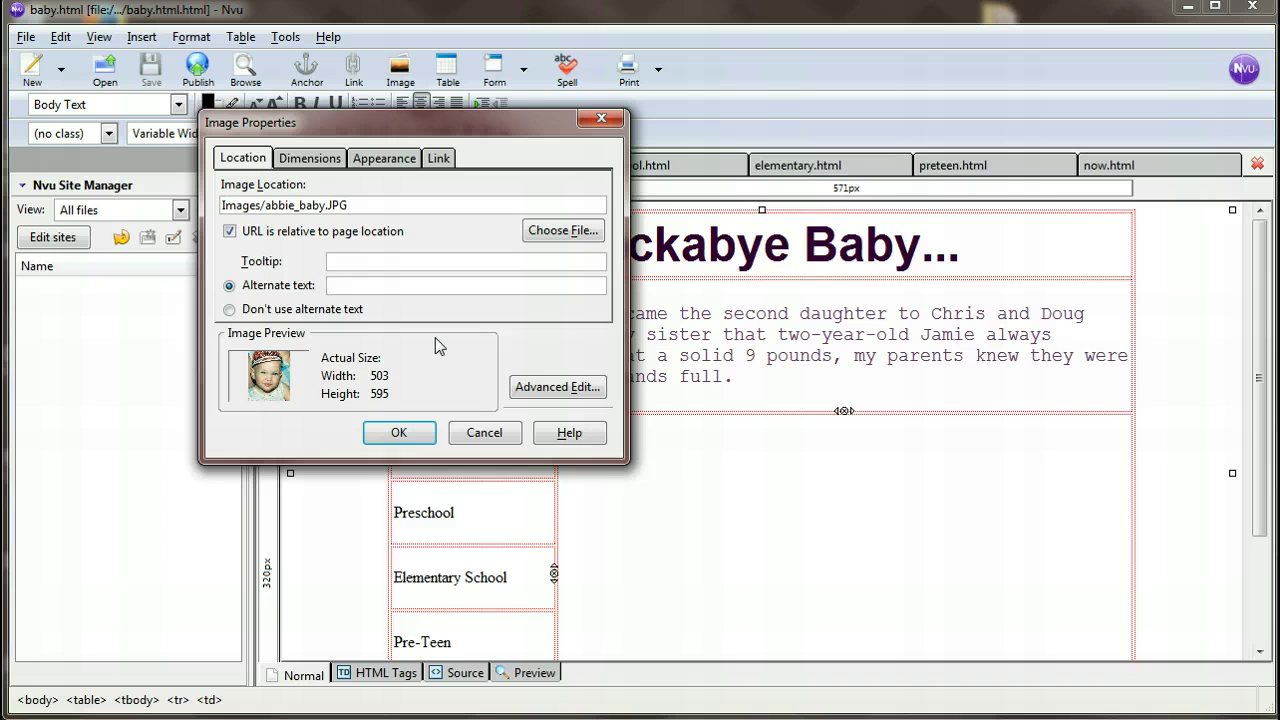
{"action": "type", "text": "abbie_baby"}
{"action": "left_click", "coordinate": [420, 440]}
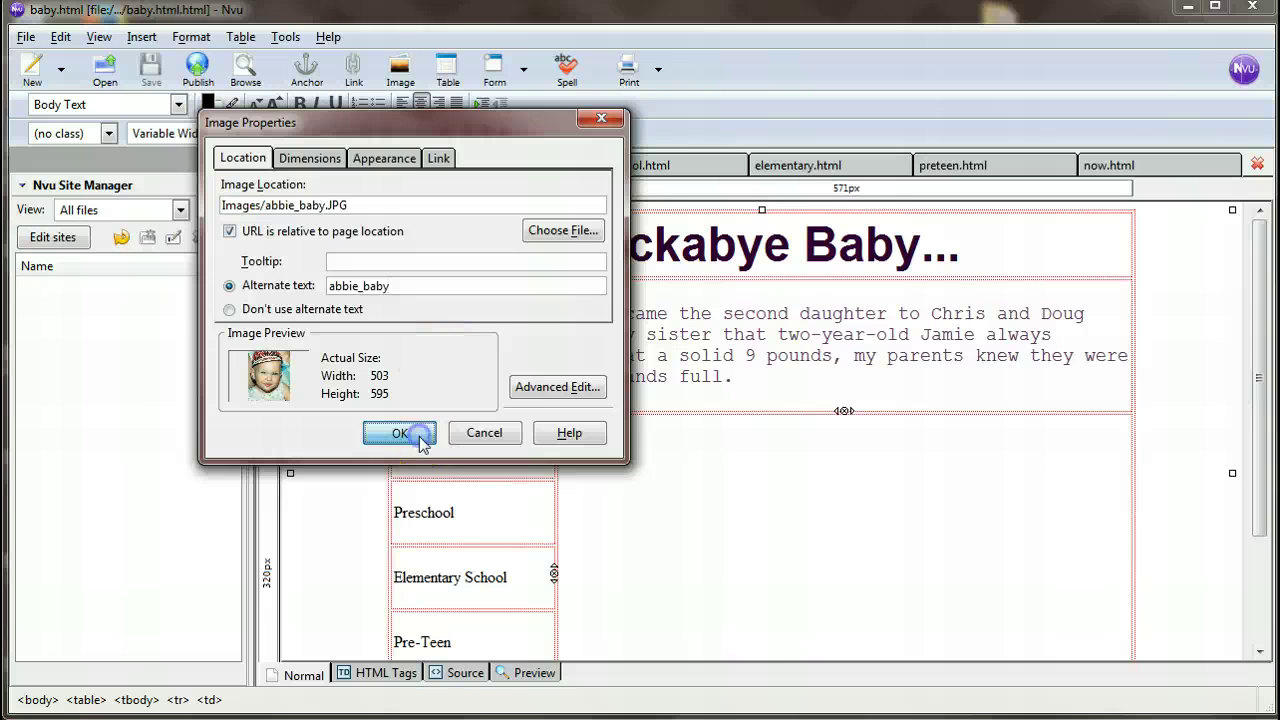
{"action": "scroll", "coordinate": [835, 400], "scroll_direction": "down", "scroll_amount": 5}
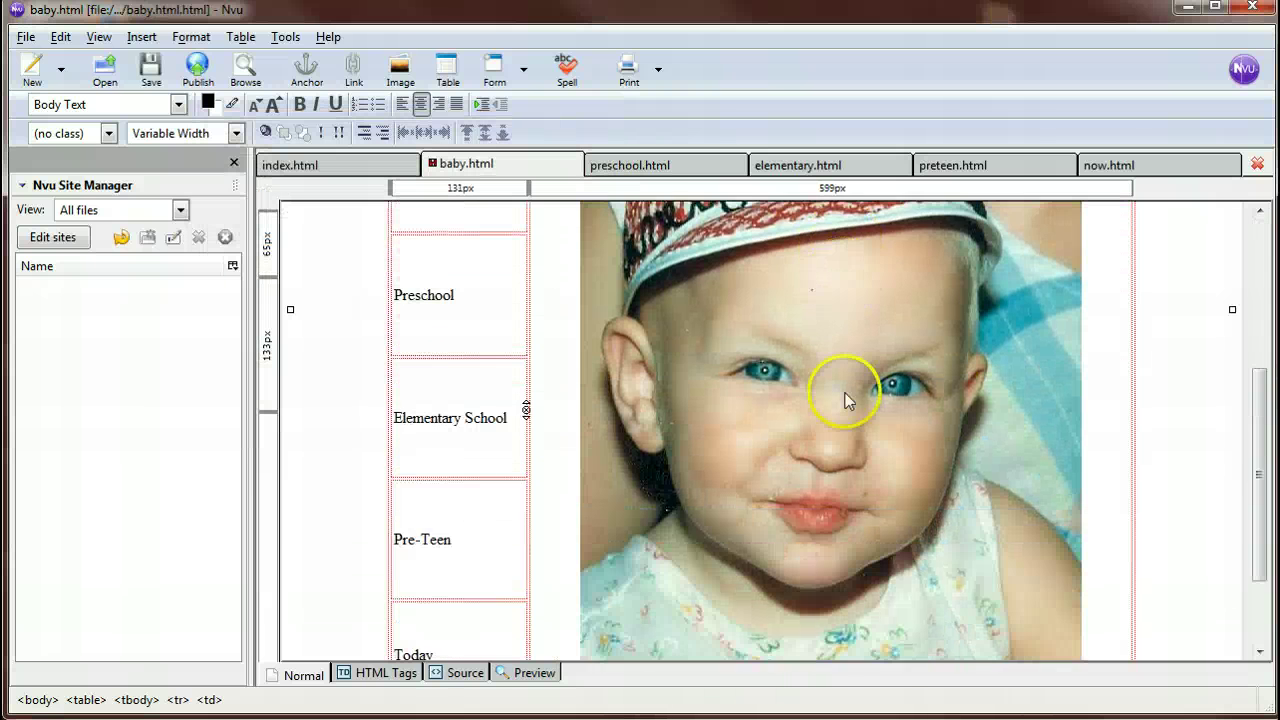
{"action": "scroll", "coordinate": [847, 400], "scroll_direction": "down", "scroll_amount": 3}
{"action": "scroll", "coordinate": [886, 420], "scroll_direction": "up", "scroll_amount": 8}
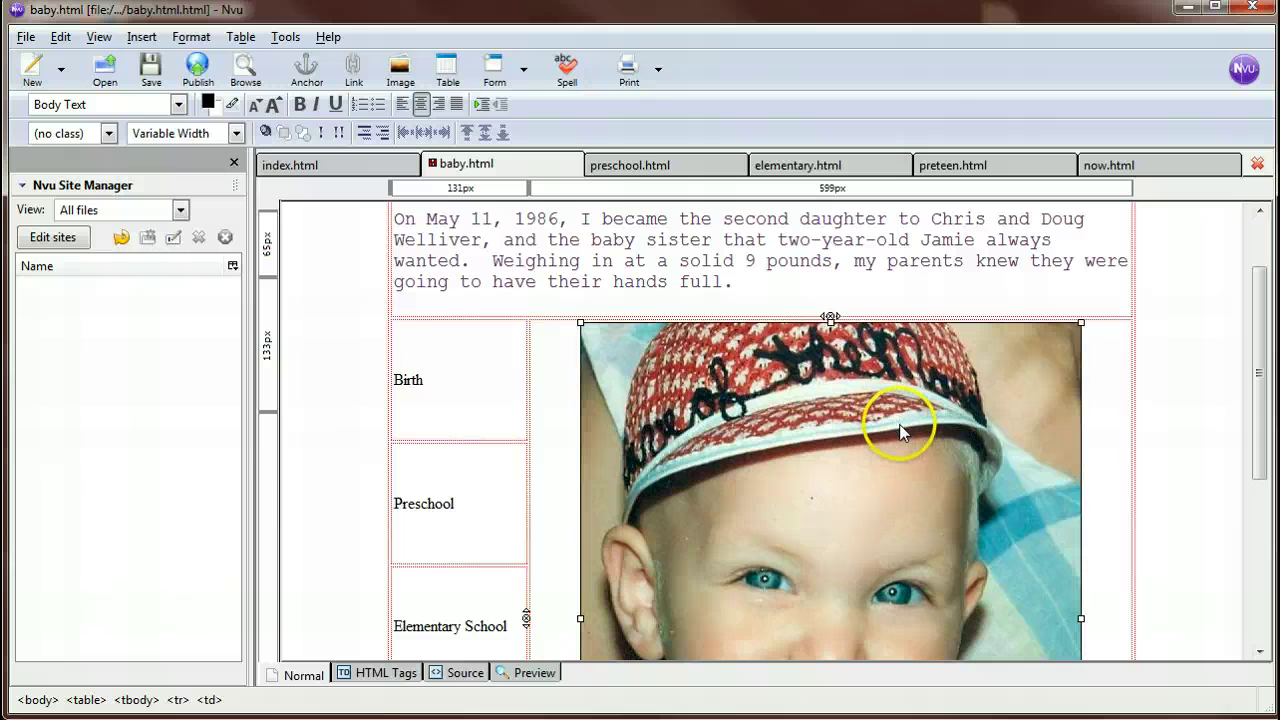
- Resize the baby photo to a custom width of 300 pixels with proportions constrained, and check how it fits the page
{"action": "double_click", "coordinate": [748, 430]}
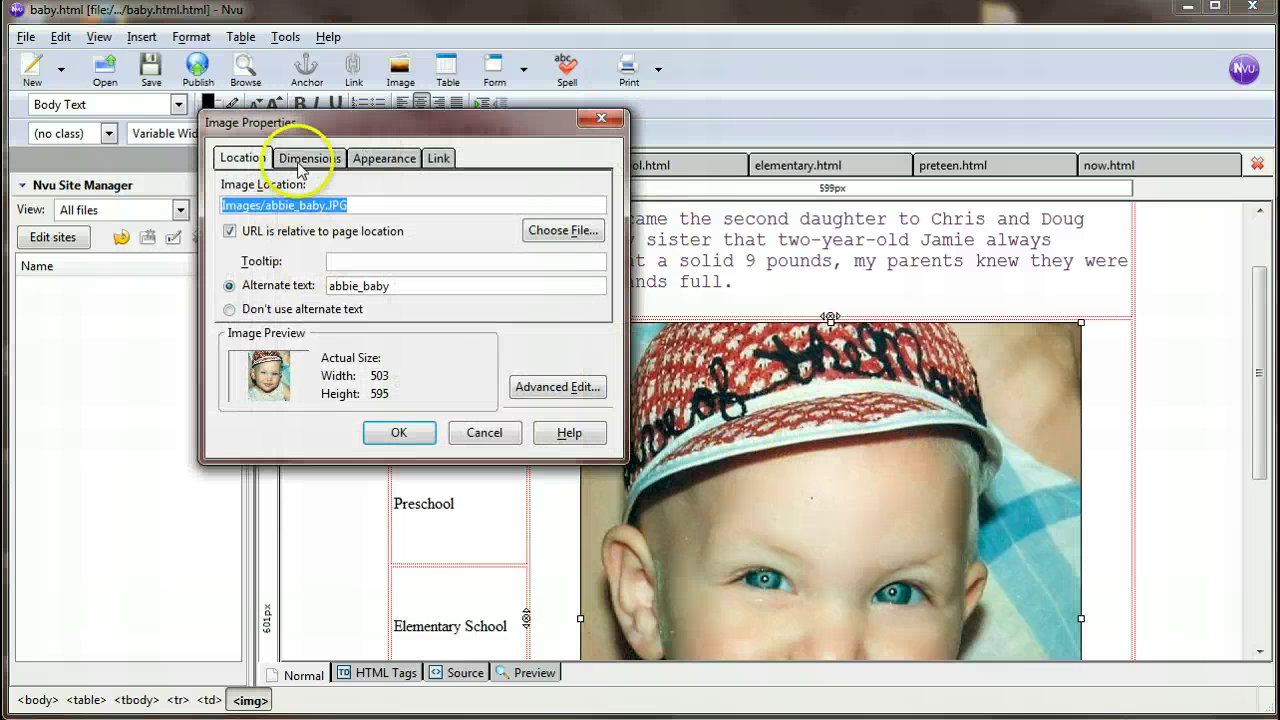
{"action": "left_click", "coordinate": [303, 162]}
{"action": "left_click", "coordinate": [229, 212]}
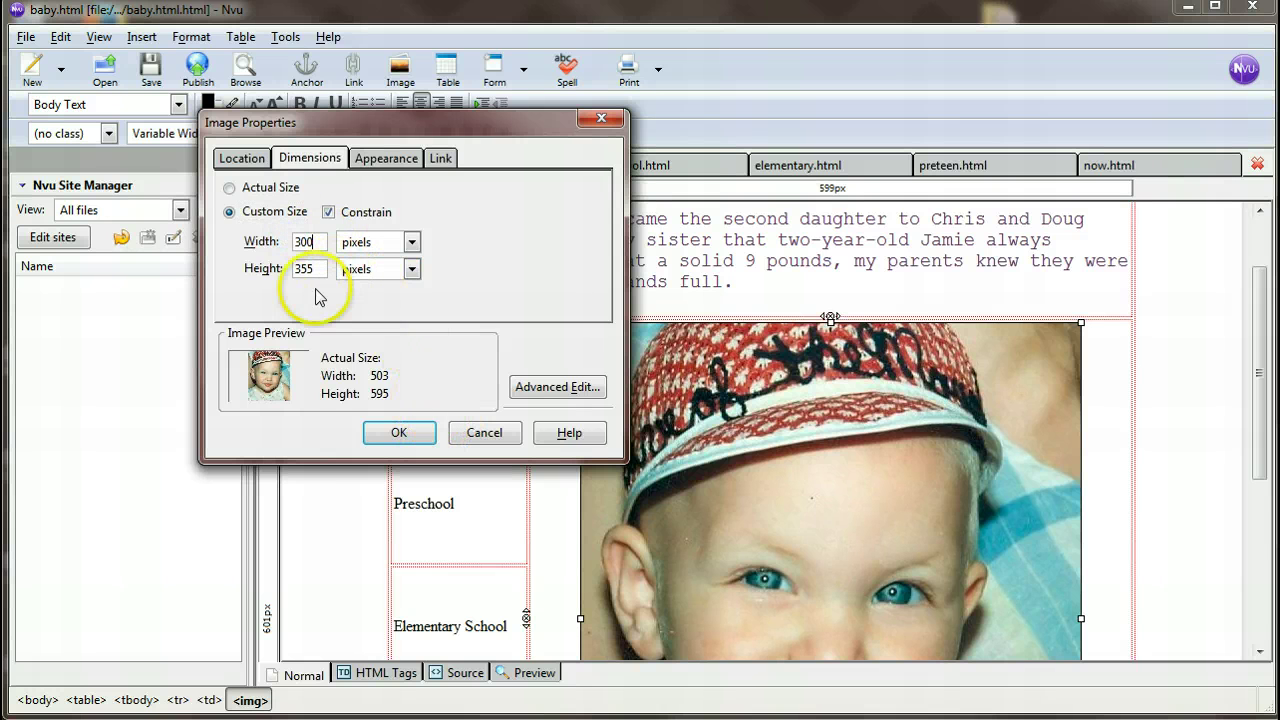
{"action": "left_click", "coordinate": [326, 213]}
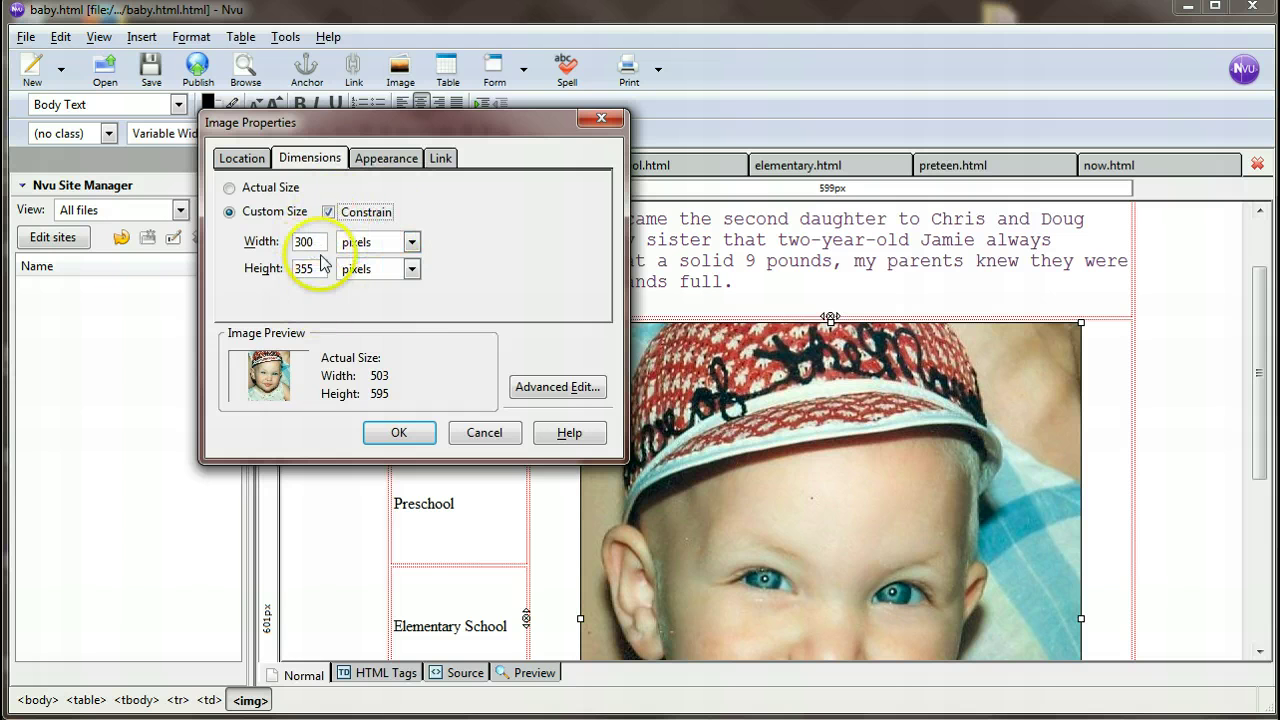
{"action": "left_click", "coordinate": [399, 433]}
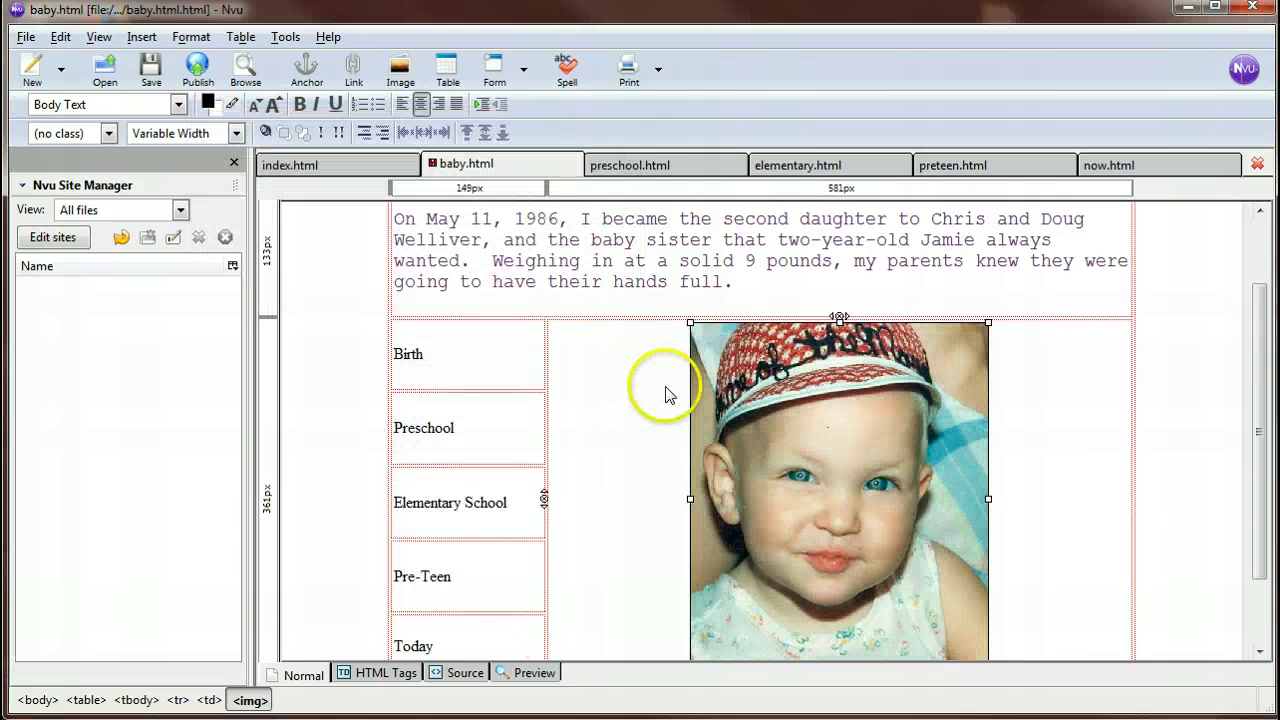
{"action": "scroll", "coordinate": [666, 394], "scroll_direction": "down", "scroll_amount": 1}
{"action": "scroll", "coordinate": [658, 400], "scroll_direction": "down", "scroll_amount": 1}
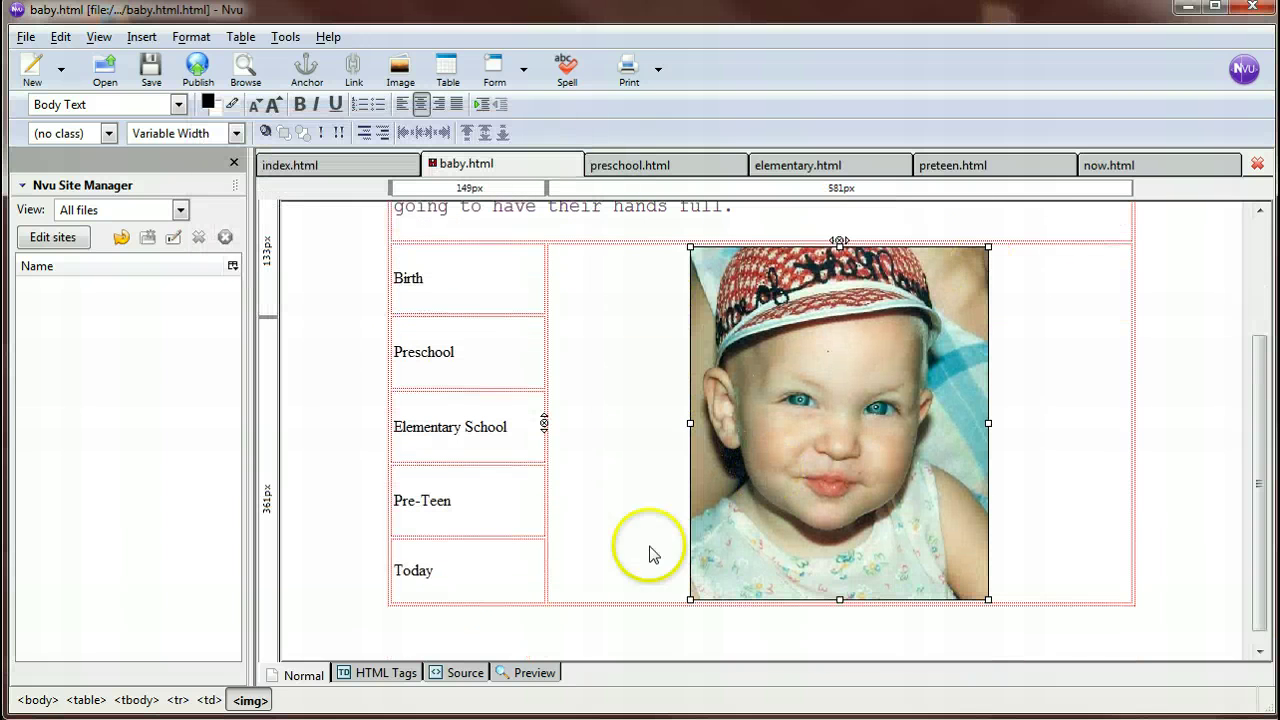
{"action": "scroll", "coordinate": [596, 495], "scroll_direction": "up", "scroll_amount": 4}
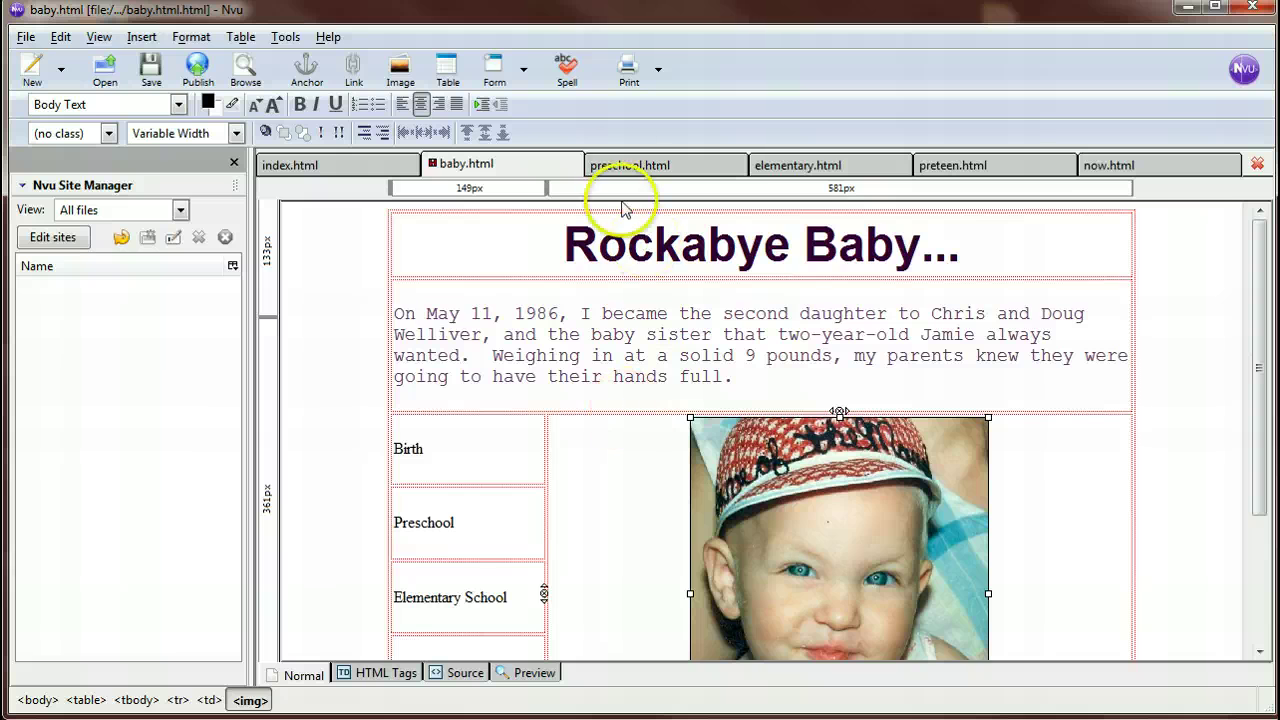
- Start inserting an image in the empty cell beside the navigation column of preschool.html, showing the Images folder's files as thumbnails
{"action": "left_click", "coordinate": [620, 167]}
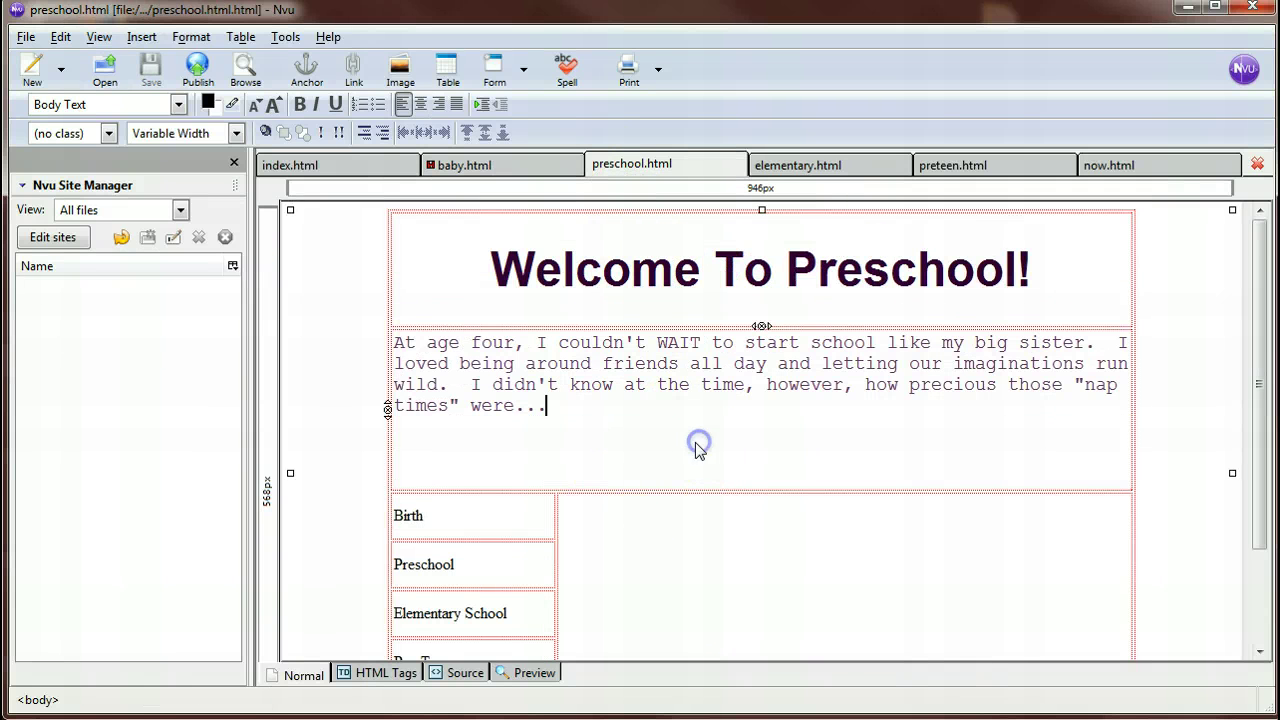
{"action": "left_click", "coordinate": [766, 562]}
{"action": "scroll", "coordinate": [823, 500], "scroll_direction": "down", "scroll_amount": 1}
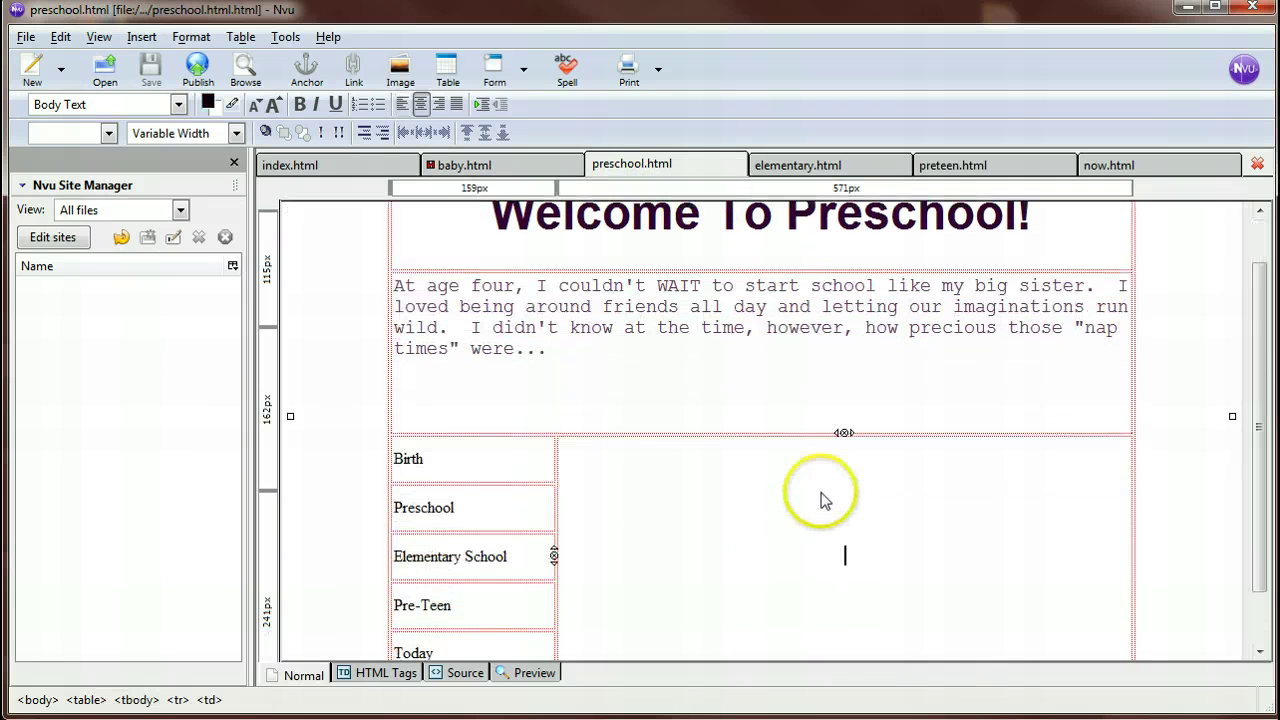
{"action": "left_click", "coordinate": [399, 72]}
{"action": "left_click", "coordinate": [575, 231]}
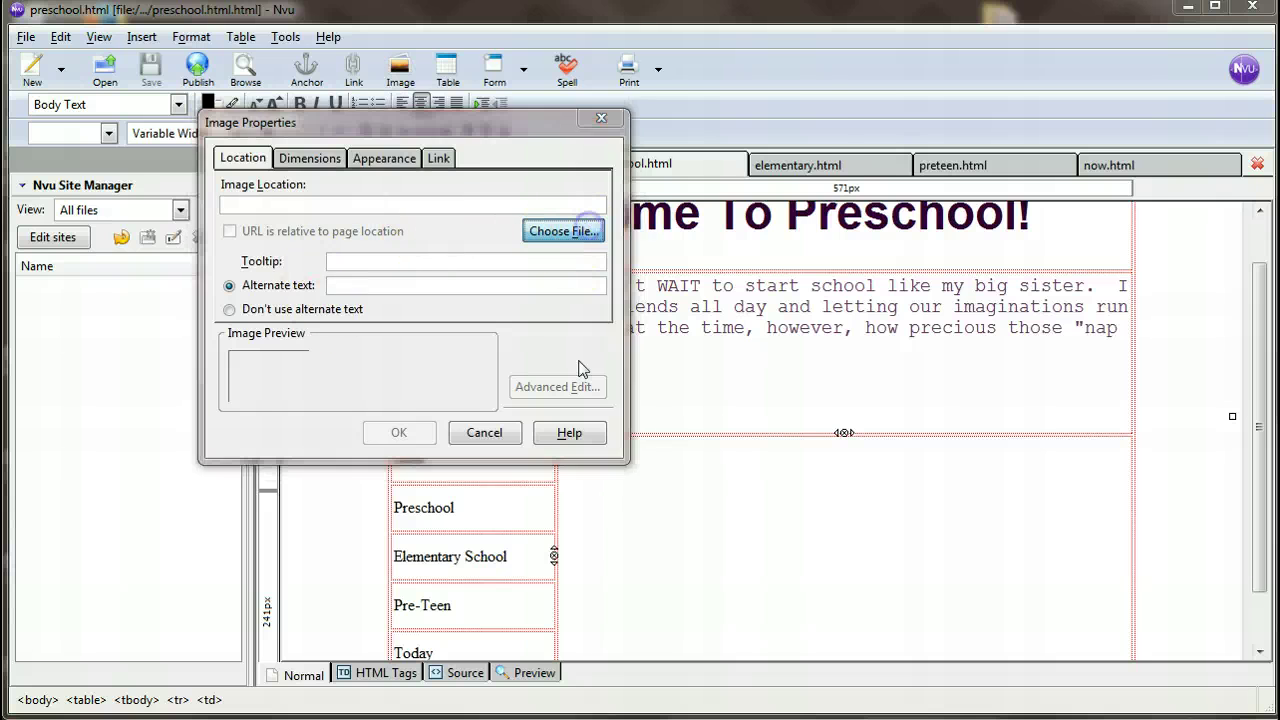
{"action": "left_click", "coordinate": [395, 420]}
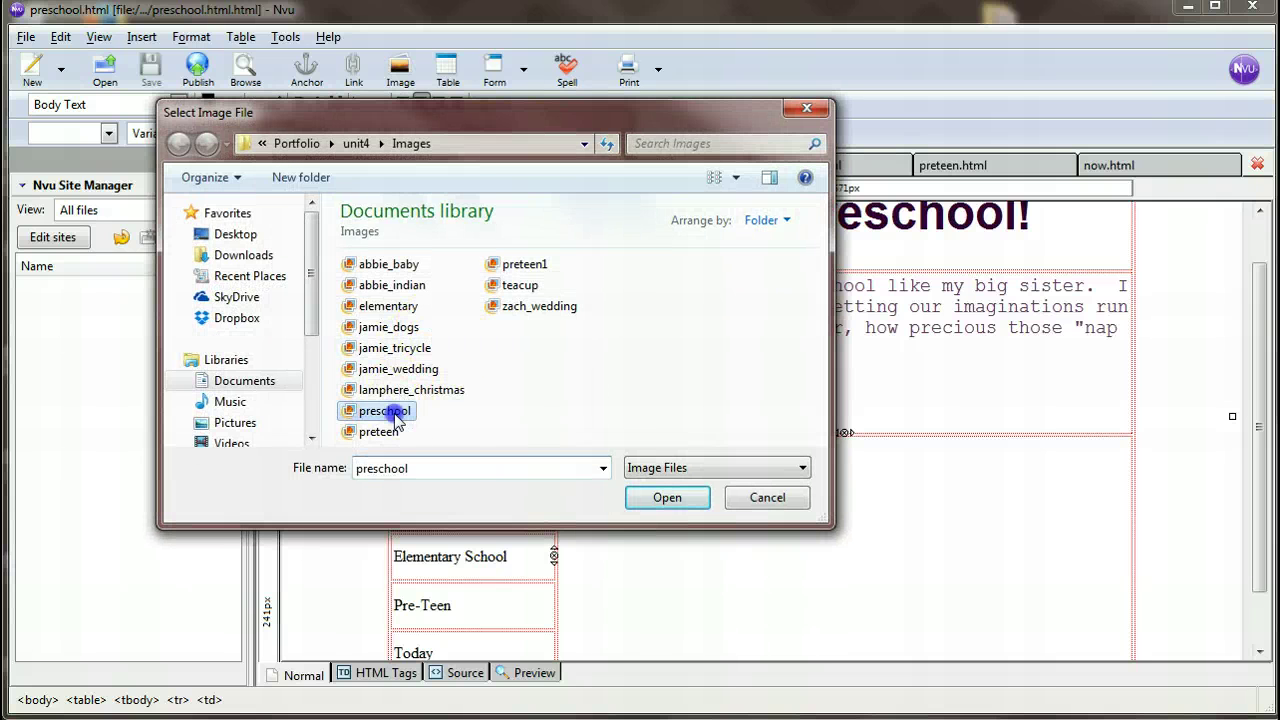
{"action": "left_click", "coordinate": [736, 177]}
{"action": "left_click", "coordinate": [785, 105]}
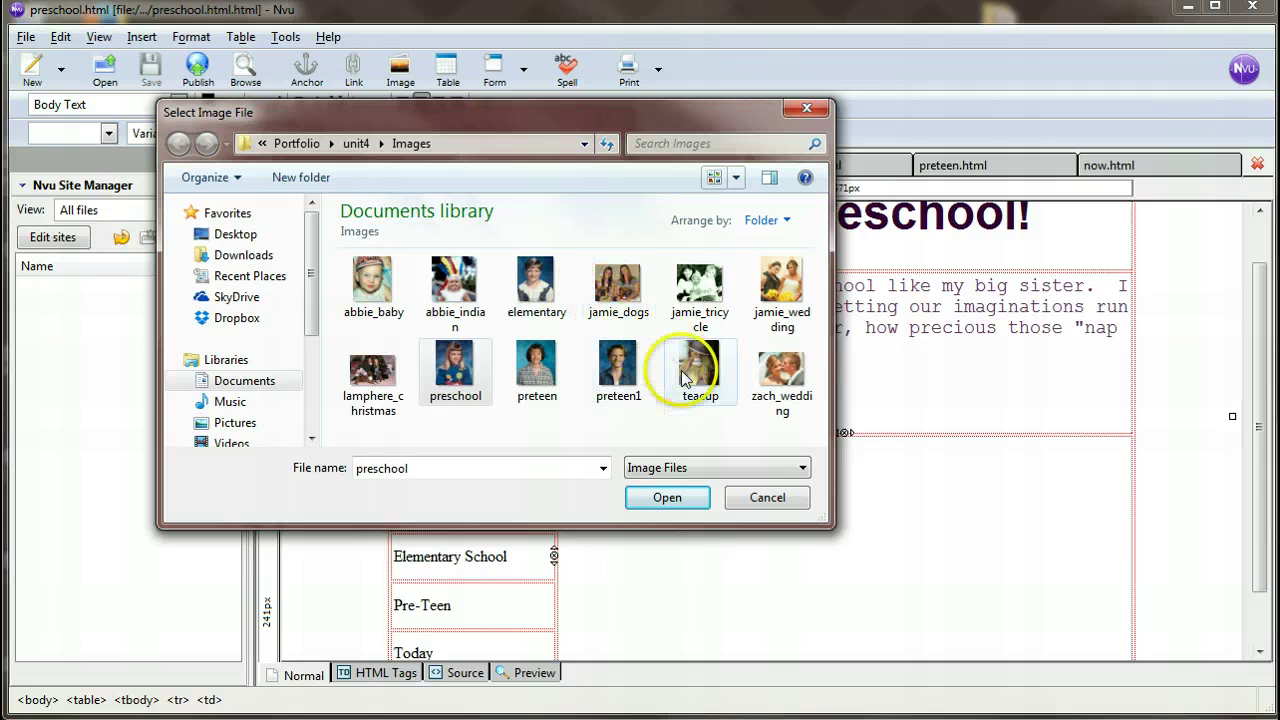
- Insert the preschool image with the alternate text abbie_preschool
{"action": "left_click", "coordinate": [455, 375]}
{"action": "left_click", "coordinate": [676, 495]}
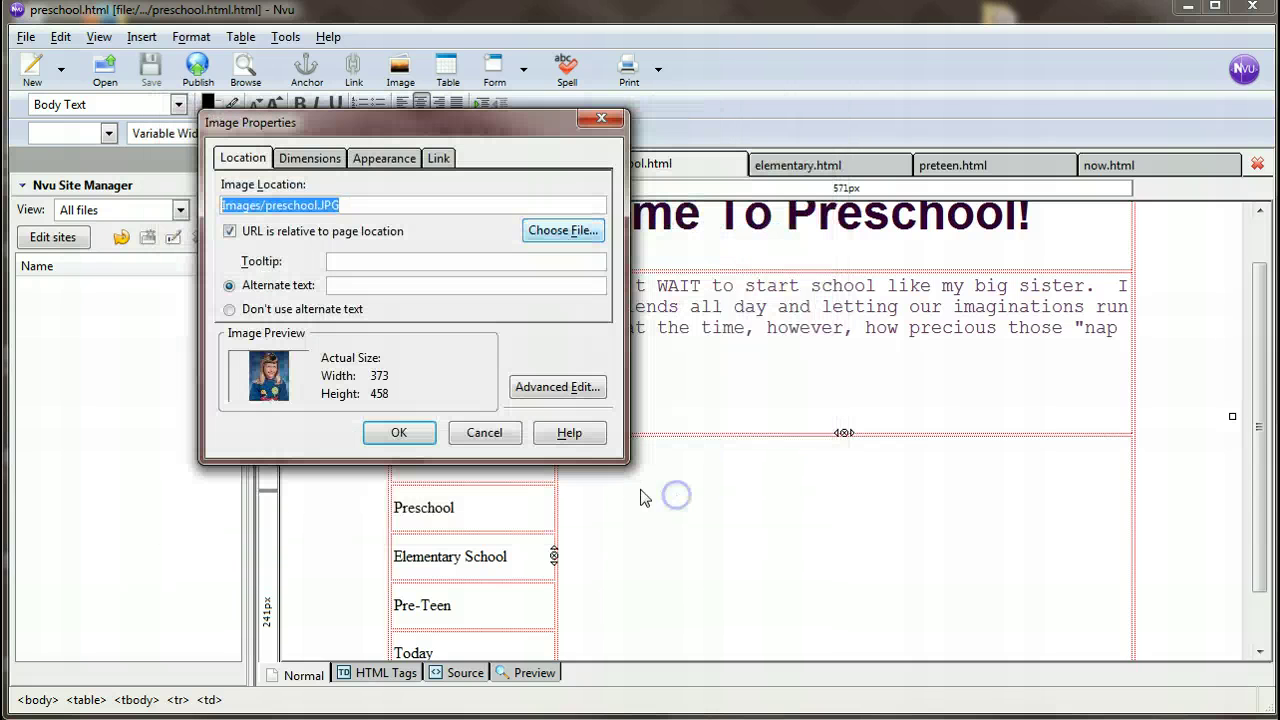
{"action": "left_click", "coordinate": [386, 286]}
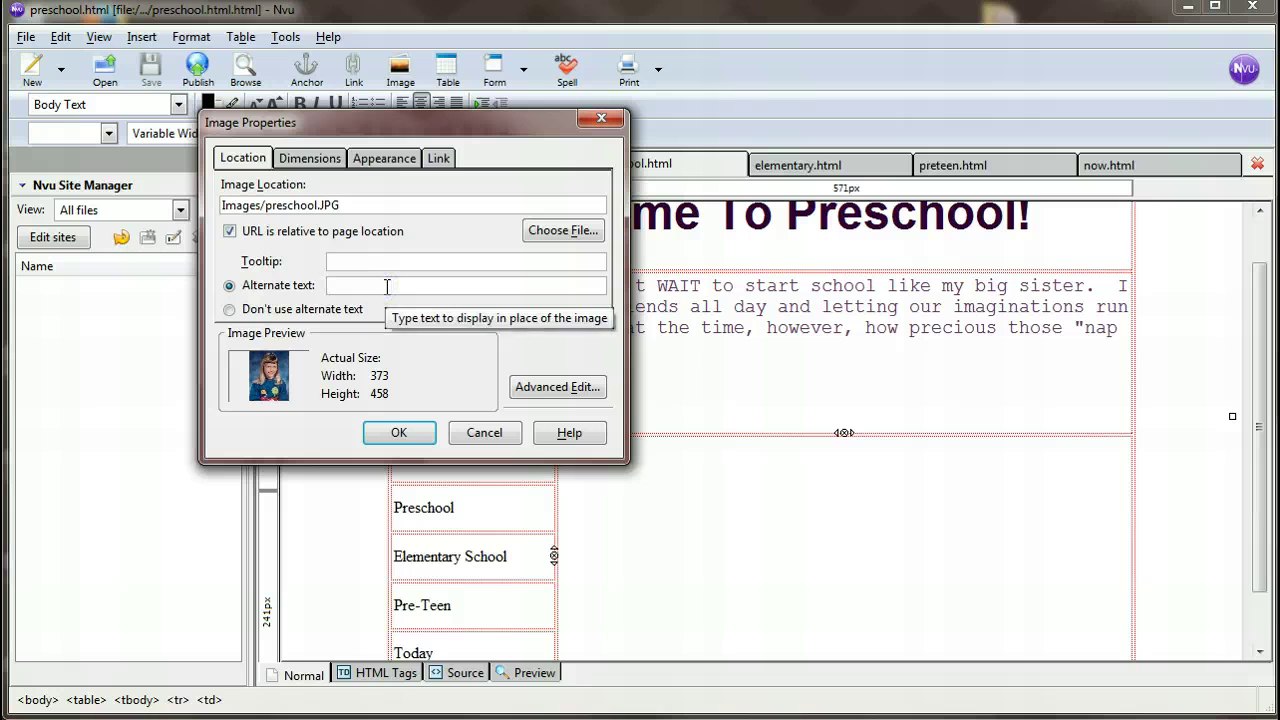
{"action": "type", "text": "abbie_preschool"}
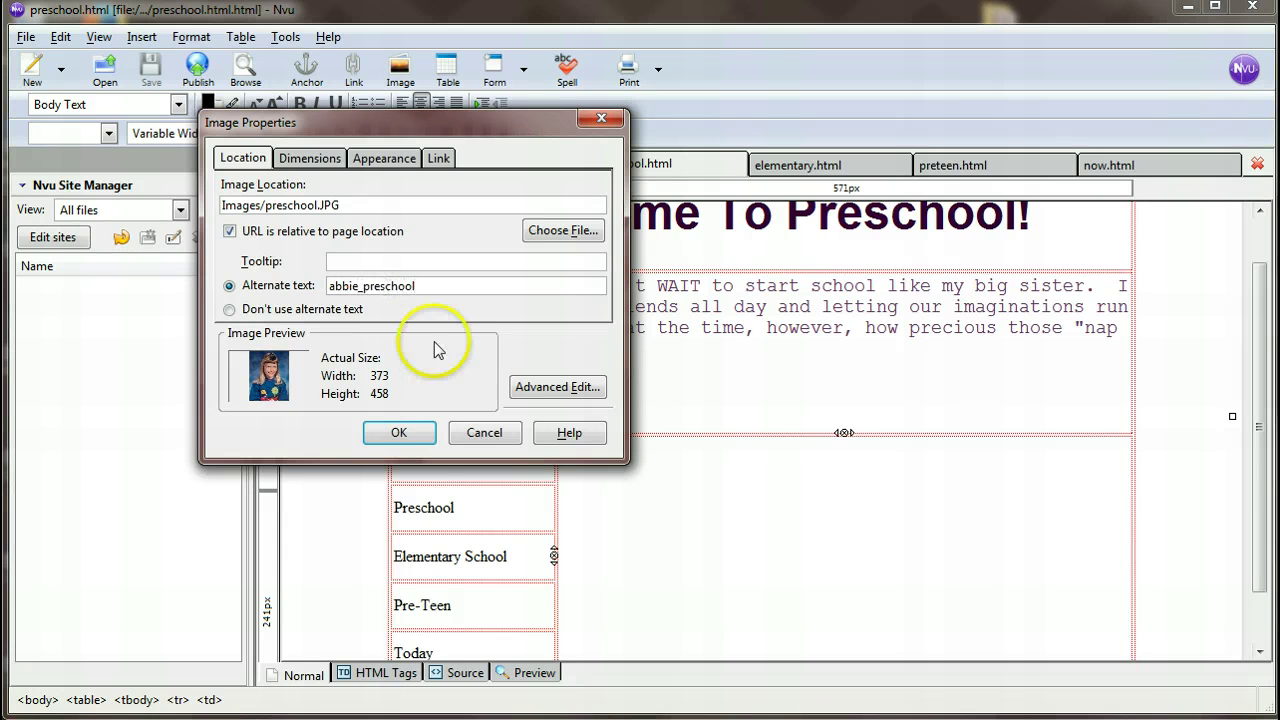
{"action": "left_click", "coordinate": [410, 434]}
{"action": "scroll", "coordinate": [789, 444], "scroll_direction": "down", "scroll_amount": 1}
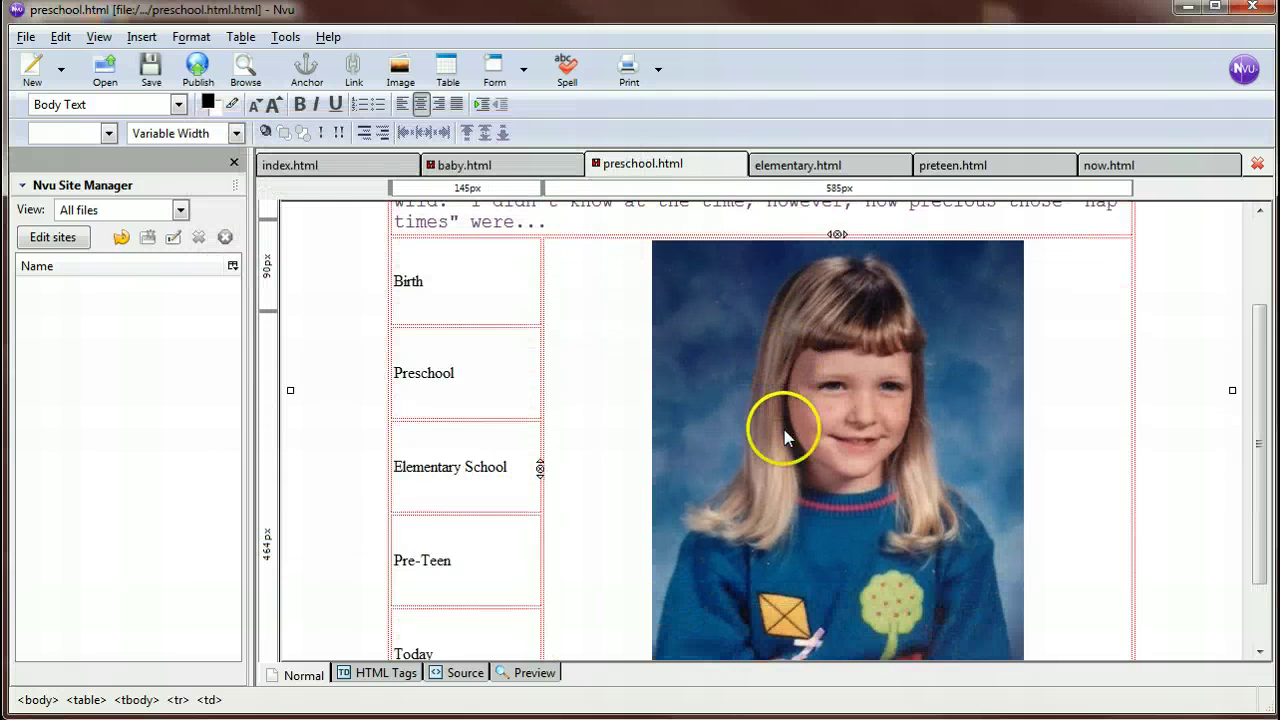
- Resize the preschool photo to a custom width of 300 pixels with proportions constrained
{"action": "scroll", "coordinate": [785, 437], "scroll_direction": "up", "scroll_amount": 1}
{"action": "double_click", "coordinate": [786, 428]}
{"action": "left_click", "coordinate": [322, 157]}
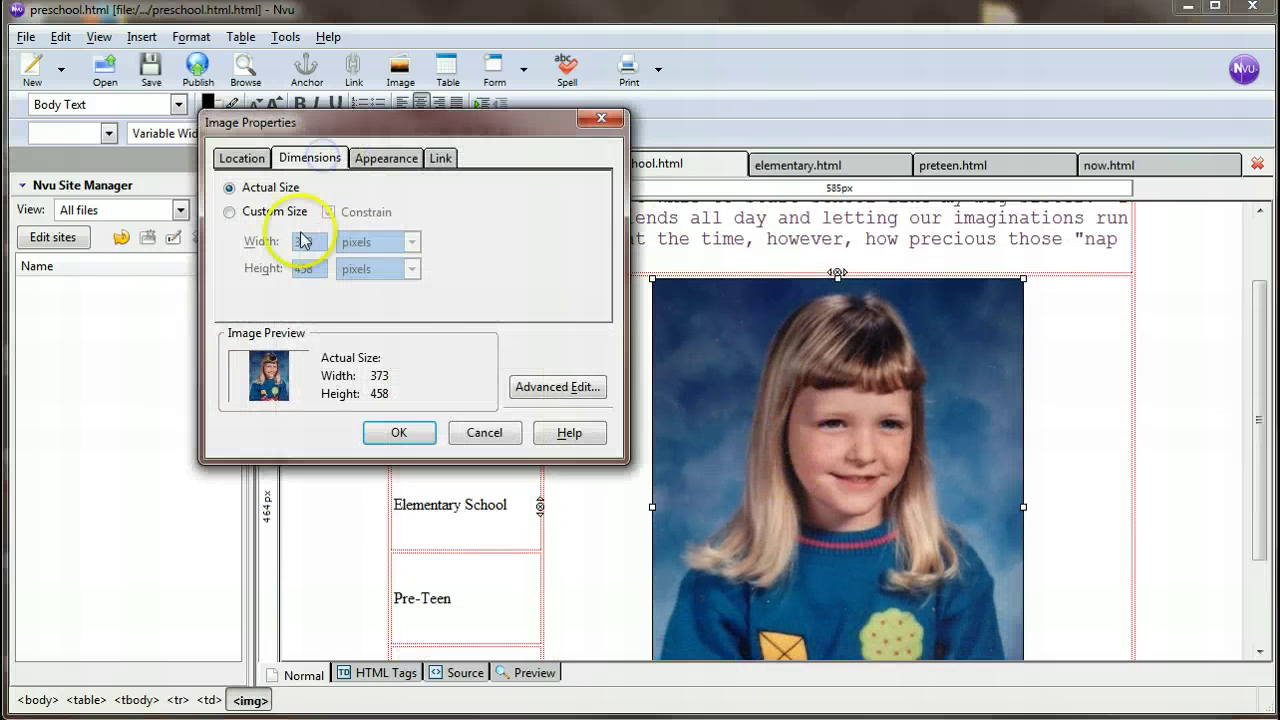
{"action": "left_click", "coordinate": [295, 212]}
{"action": "left_click", "coordinate": [283, 240]}
{"action": "type", "text": "30"}
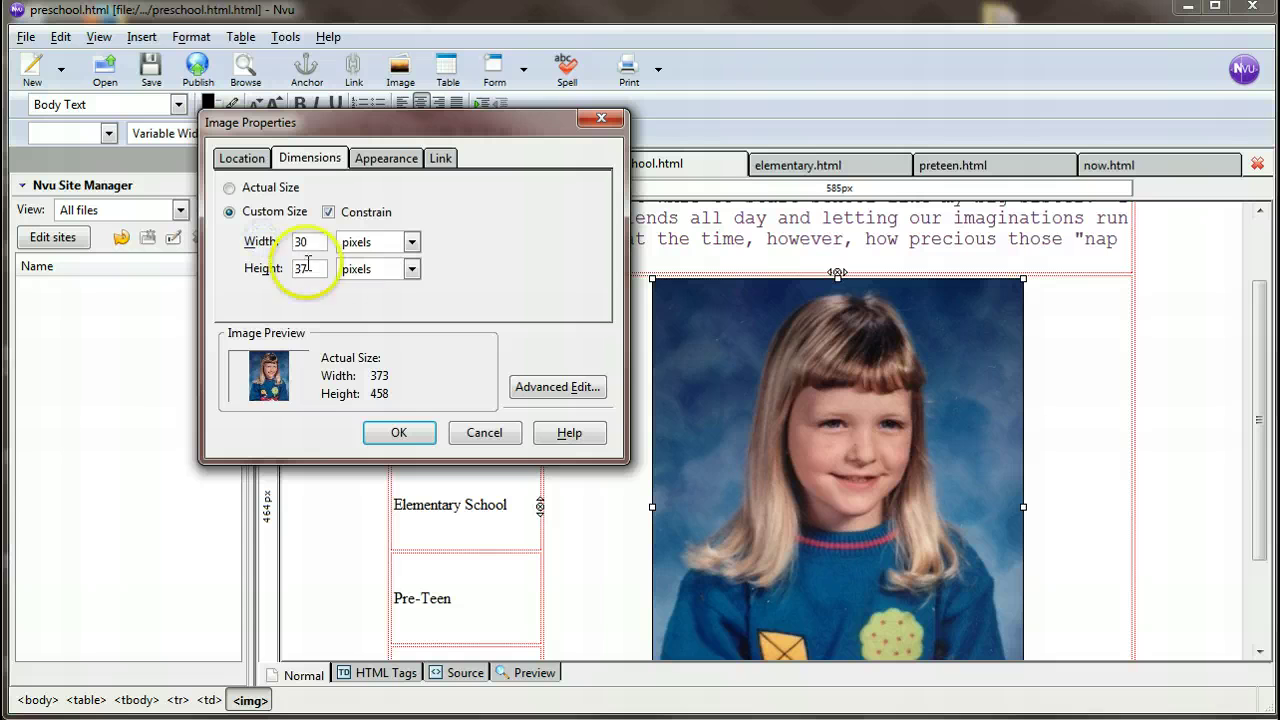
{"action": "type", "text": "0"}
{"action": "left_click", "coordinate": [399, 432]}
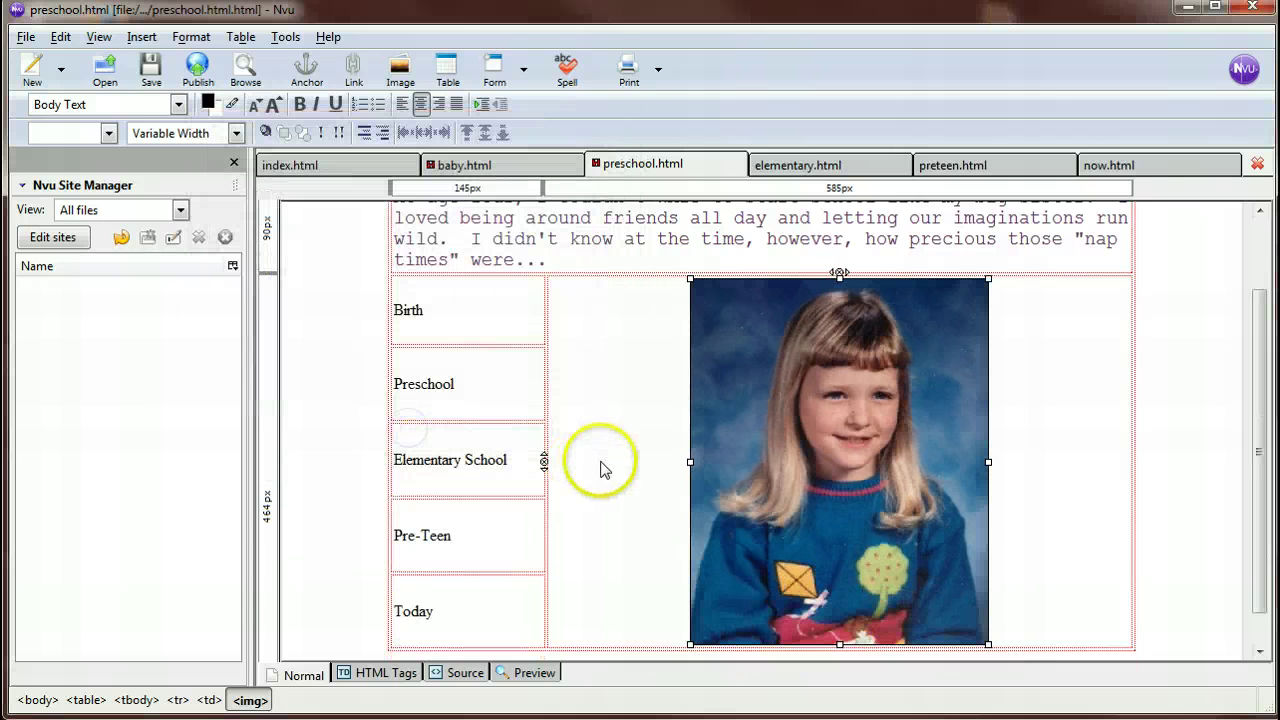
- Start inserting an image in the empty cell of elementary.html, choosing the elementary file from the Images folder
{"action": "left_click", "coordinate": [815, 172]}
{"action": "scroll", "coordinate": [749, 323], "scroll_direction": "down", "scroll_amount": 3}
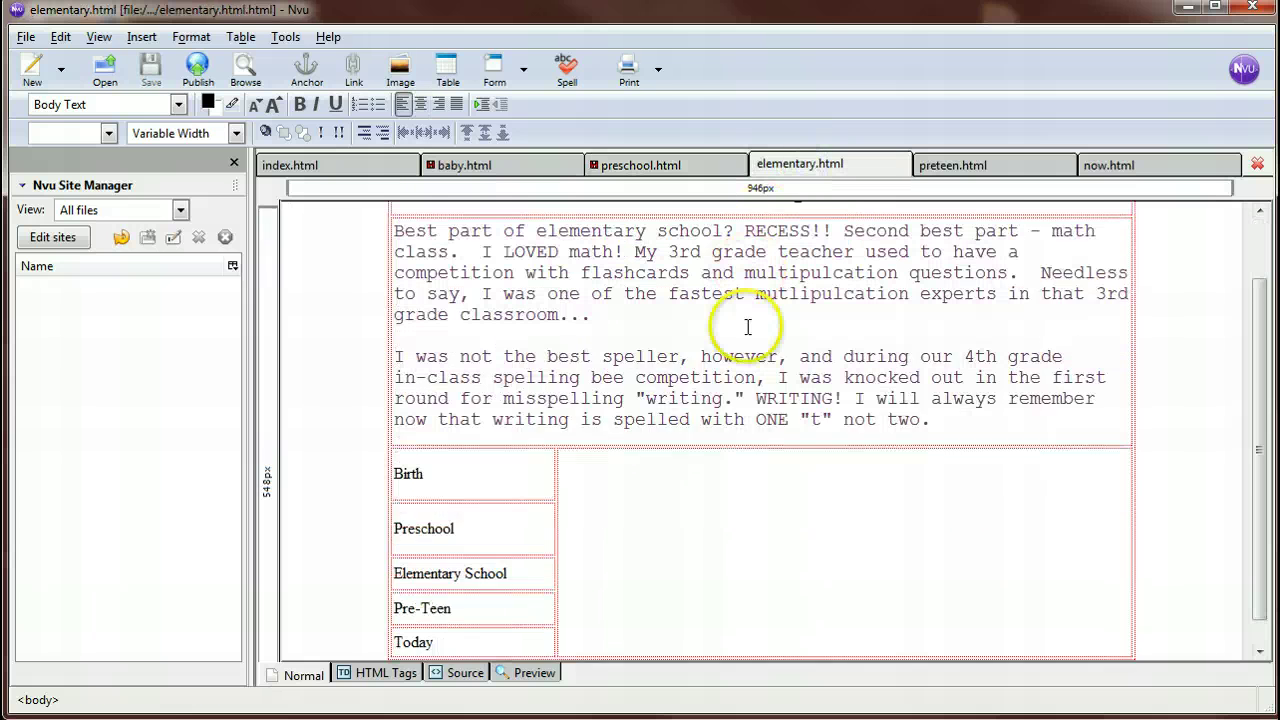
{"action": "left_click", "coordinate": [815, 543]}
{"action": "left_click", "coordinate": [400, 70]}
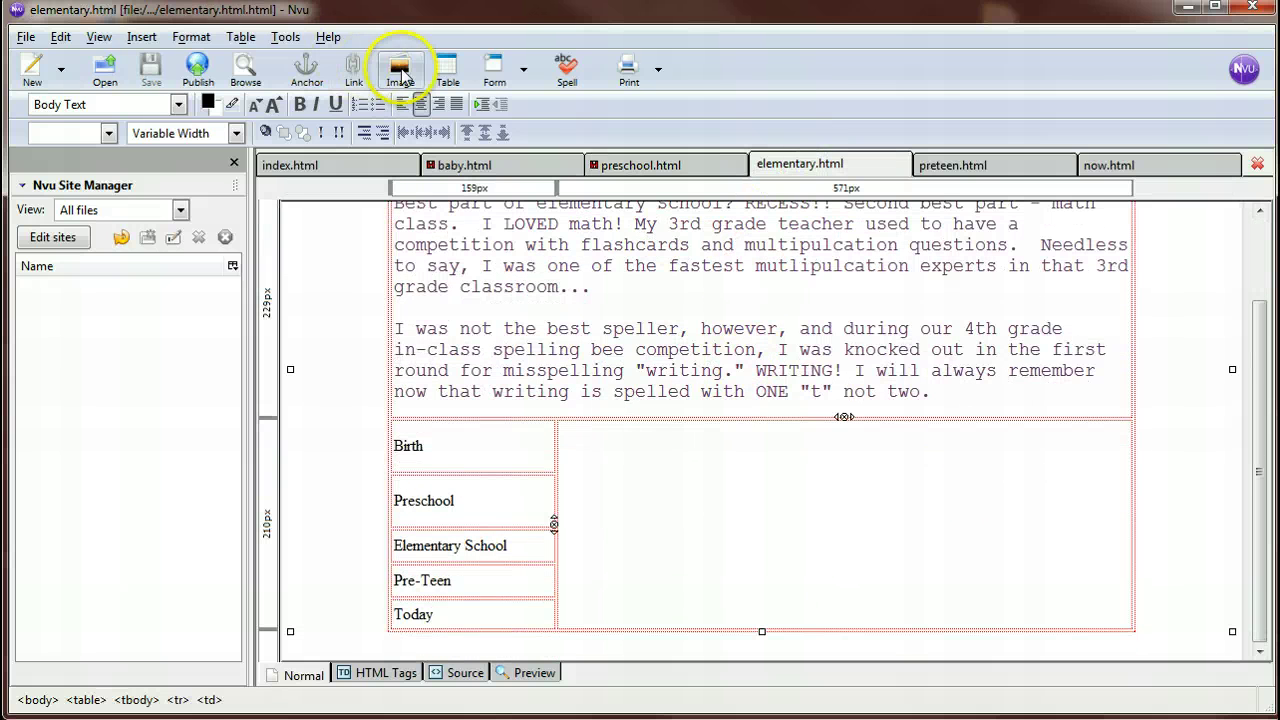
{"action": "left_click", "coordinate": [562, 232]}
{"action": "left_click", "coordinate": [585, 231]}
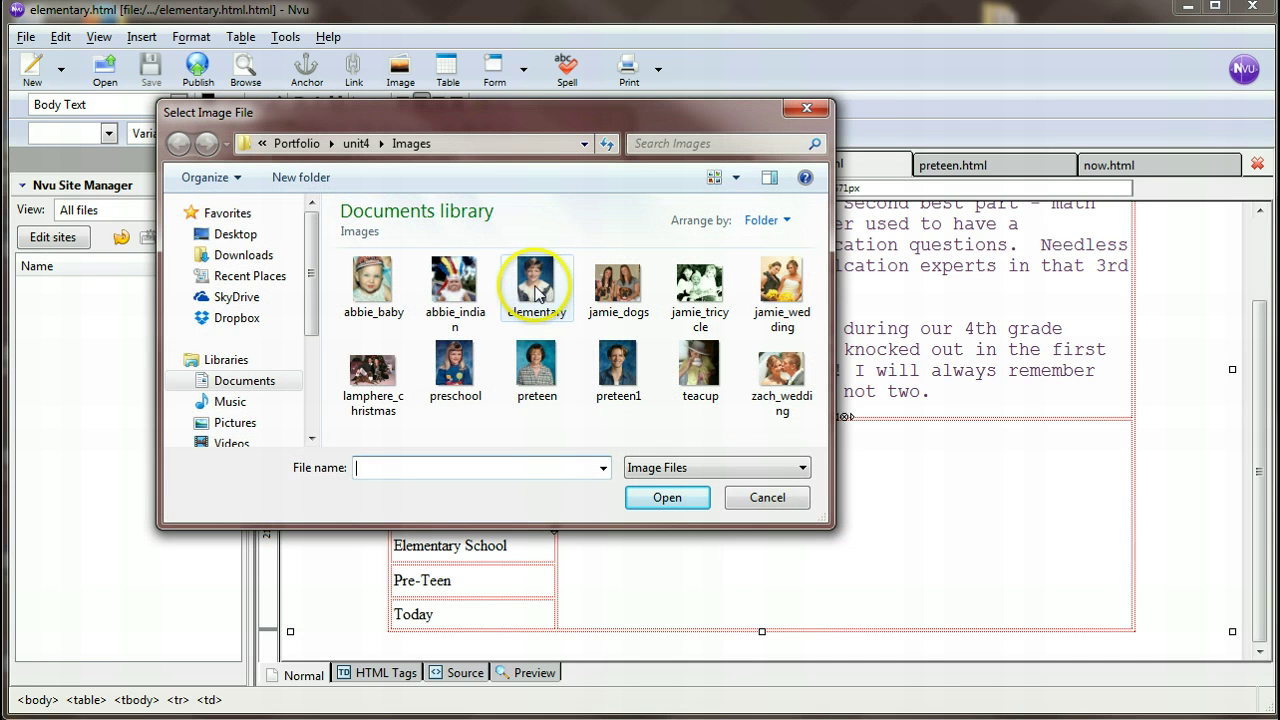
{"action": "left_click", "coordinate": [537, 288]}
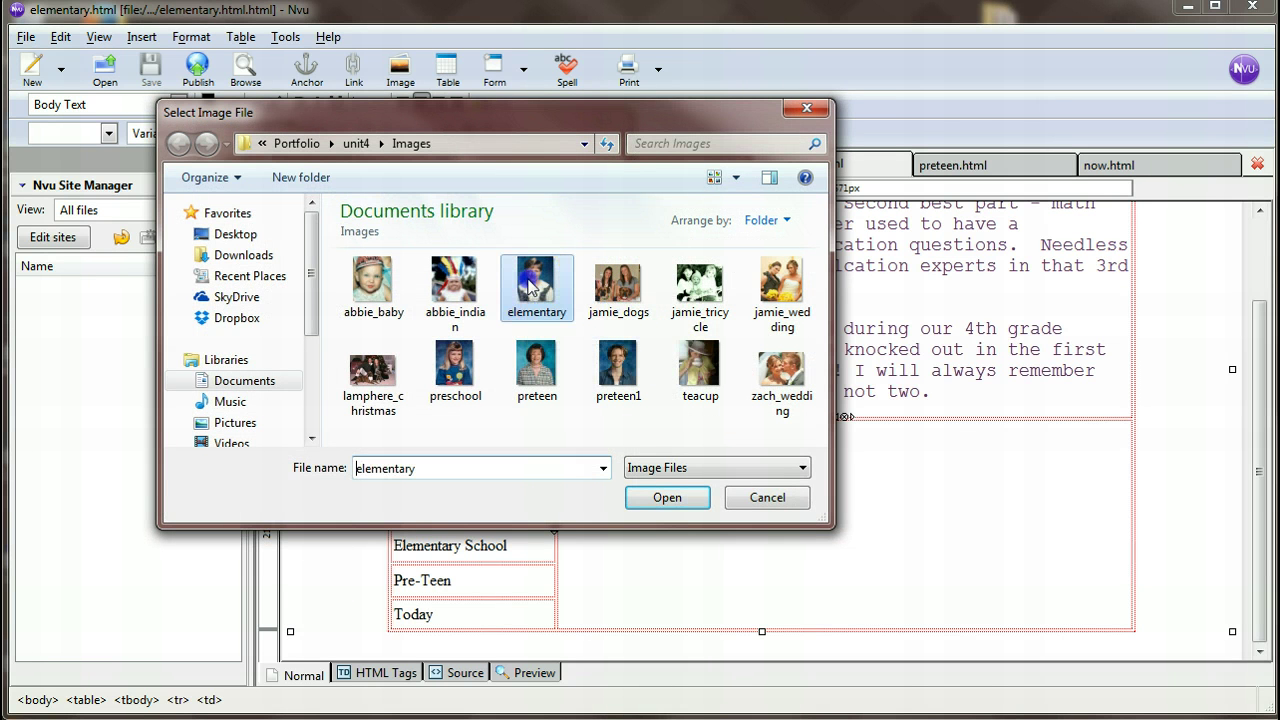
{"action": "left_click", "coordinate": [667, 498]}
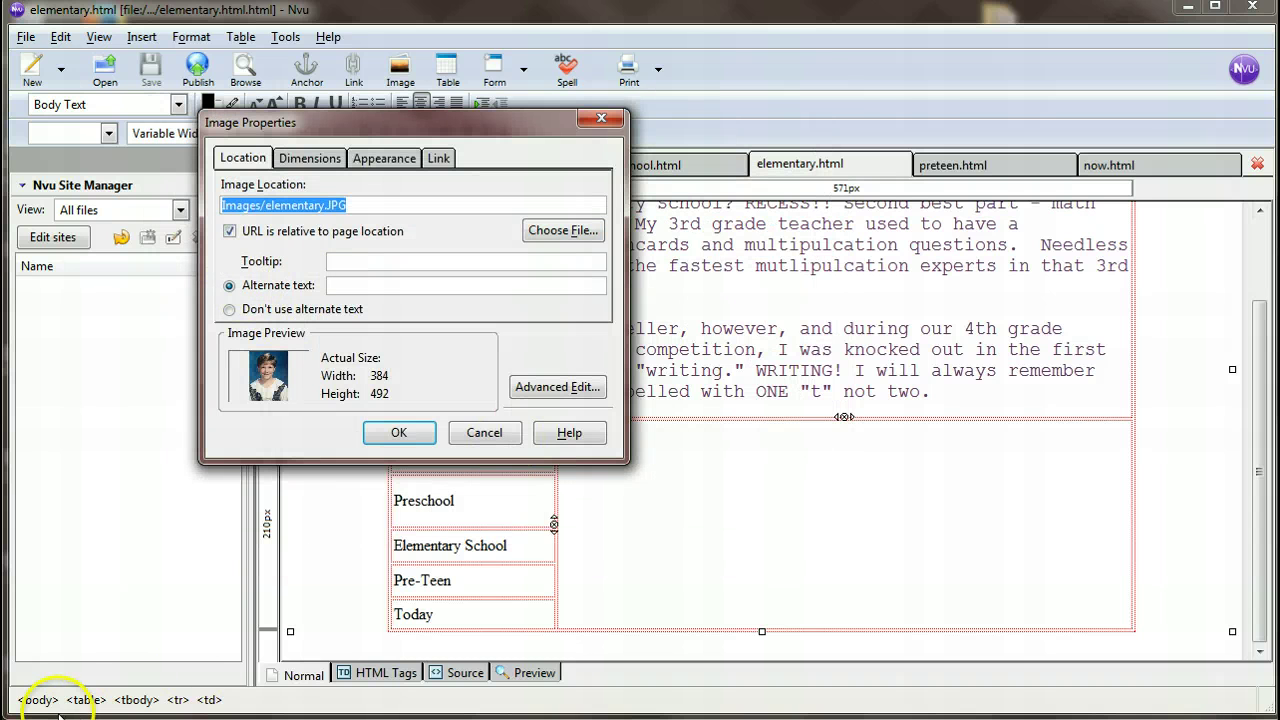
- Give the elementary image the alternate text abbie_elementary and place it in the cell
{"action": "left_click", "coordinate": [368, 287]}
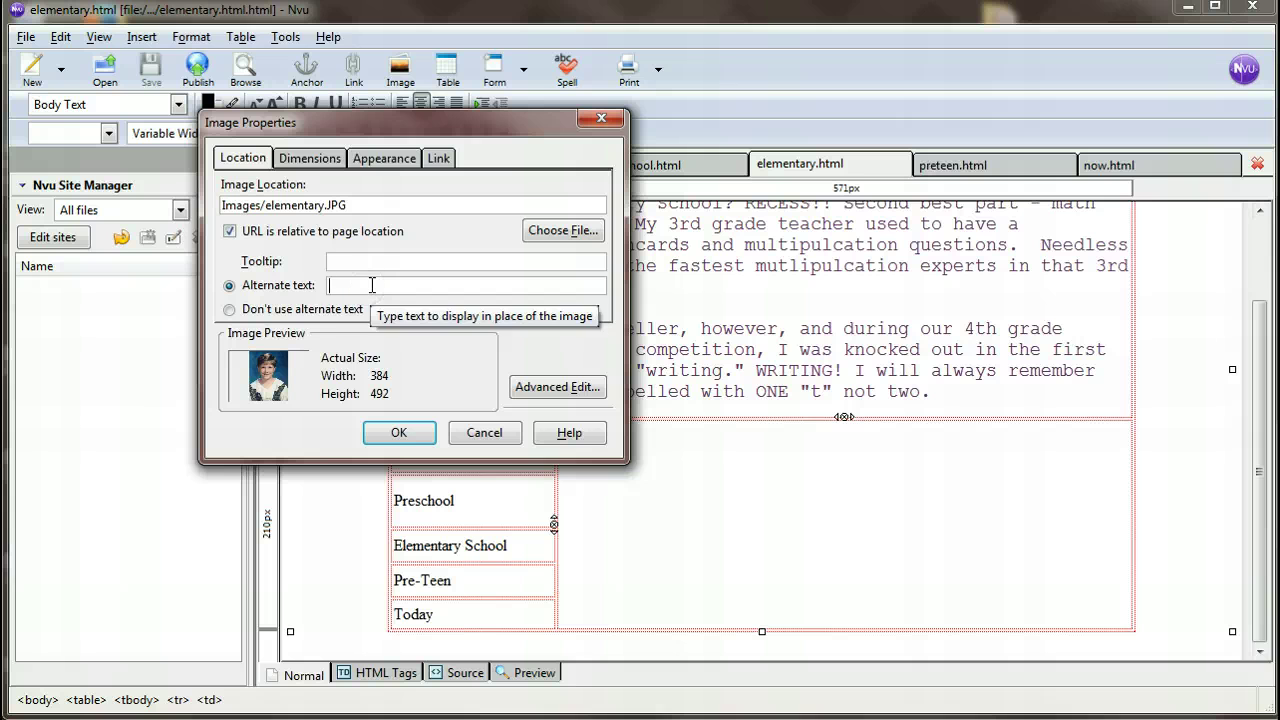
{"action": "type", "text": "abbie_elementary"}
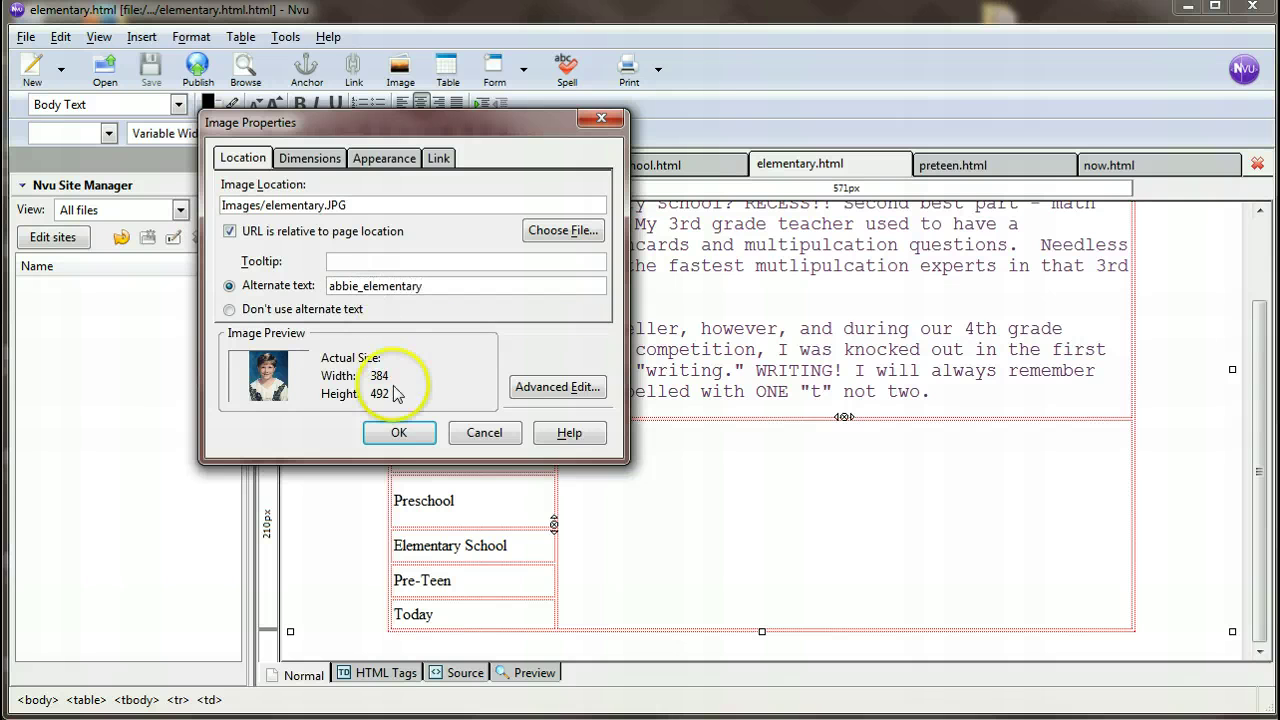
{"action": "left_click", "coordinate": [398, 432]}
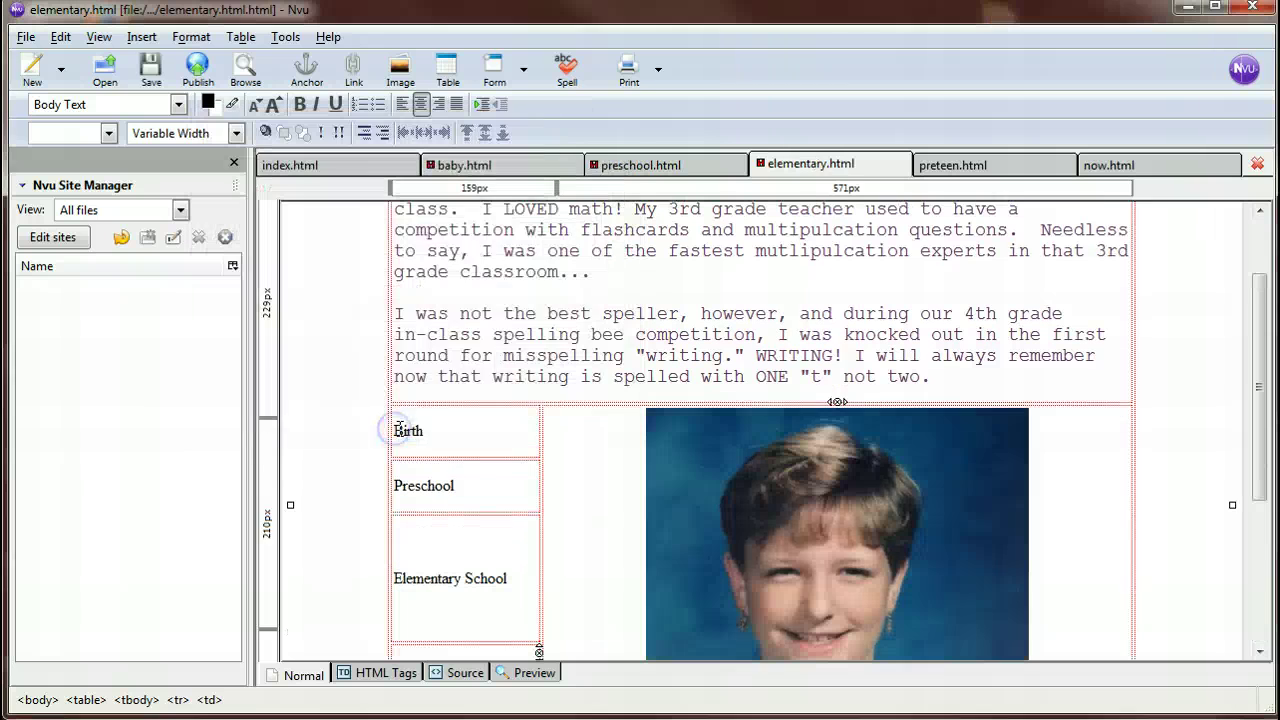
- Resize the elementary photo to the same custom width as the preschool photo with proportions constrained, and check the placed photo
{"action": "double_click", "coordinate": [818, 490]}
{"action": "left_click", "coordinate": [310, 158]}
{"action": "left_click", "coordinate": [265, 212]}
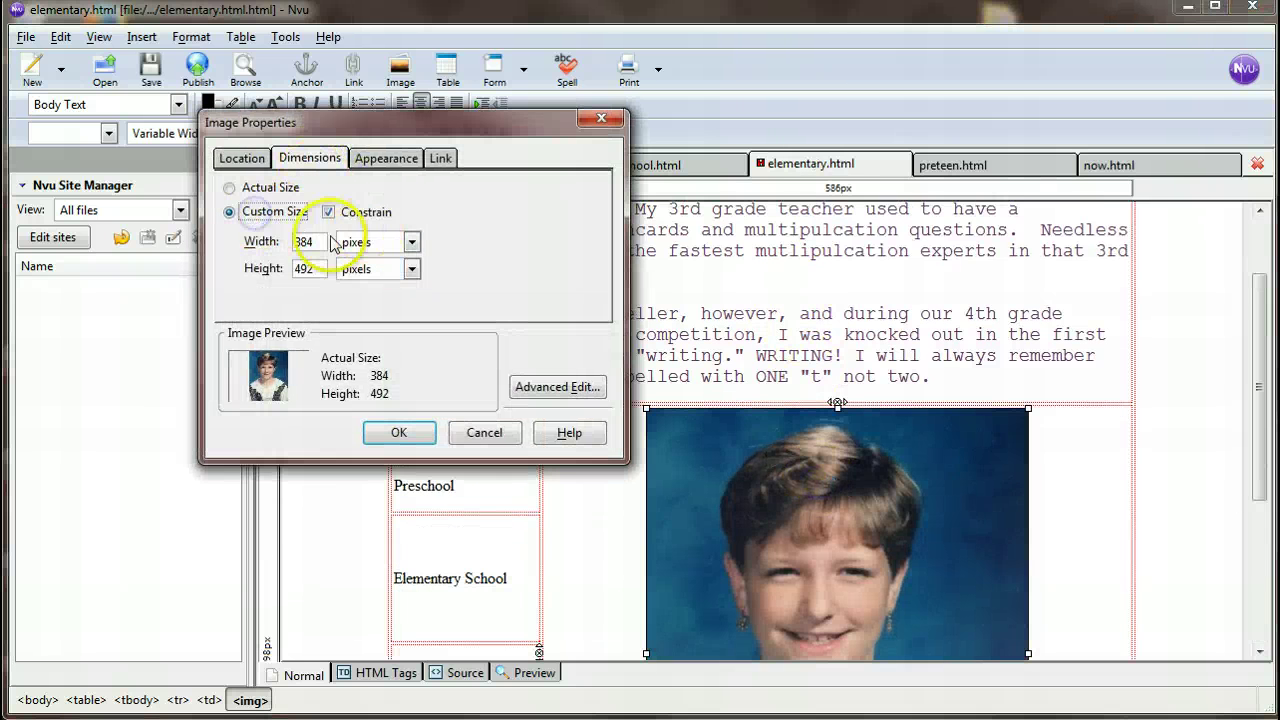
{"action": "double_click", "coordinate": [305, 241]}
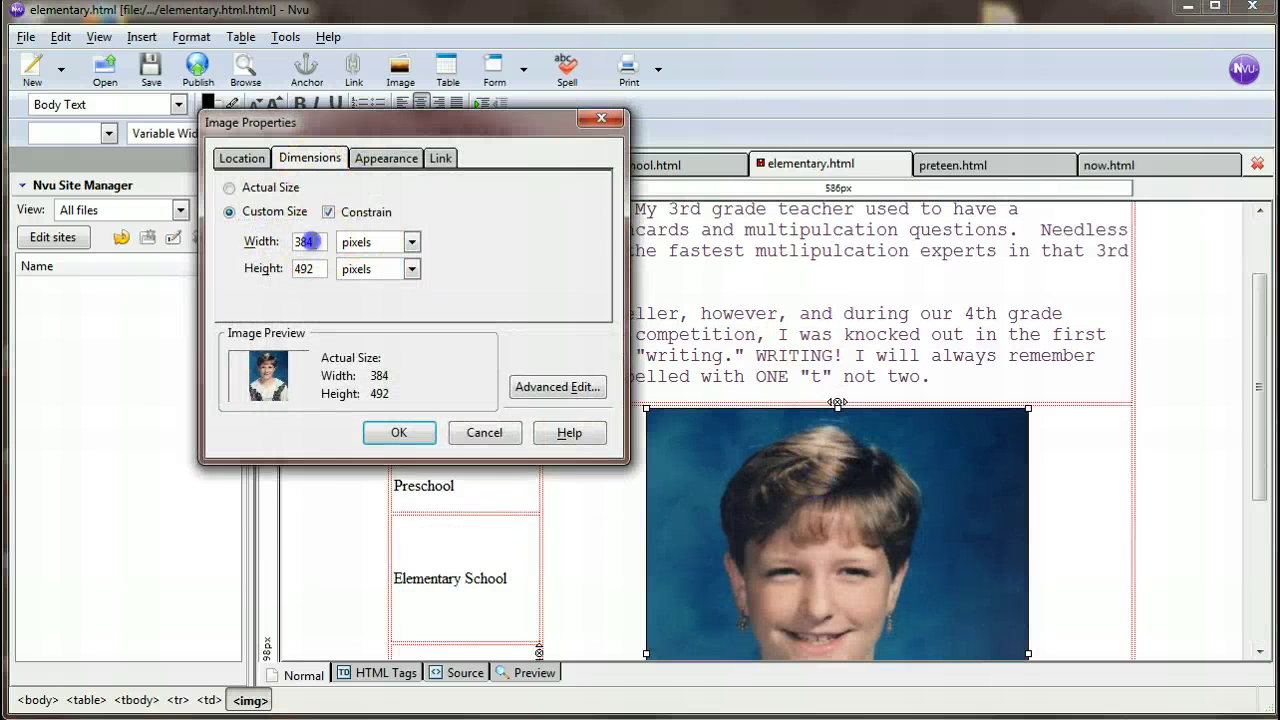
{"action": "left_click", "coordinate": [398, 432]}
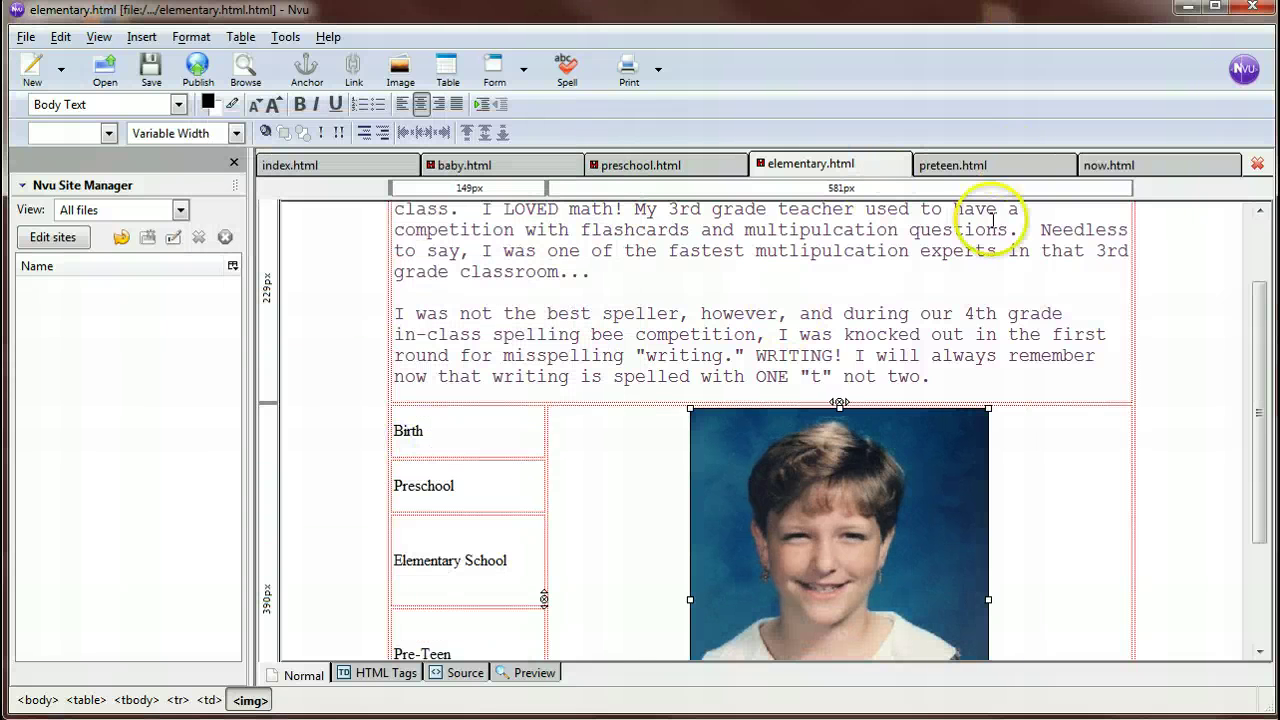
{"action": "scroll", "coordinate": [1006, 343], "scroll_direction": "down", "scroll_amount": 3}
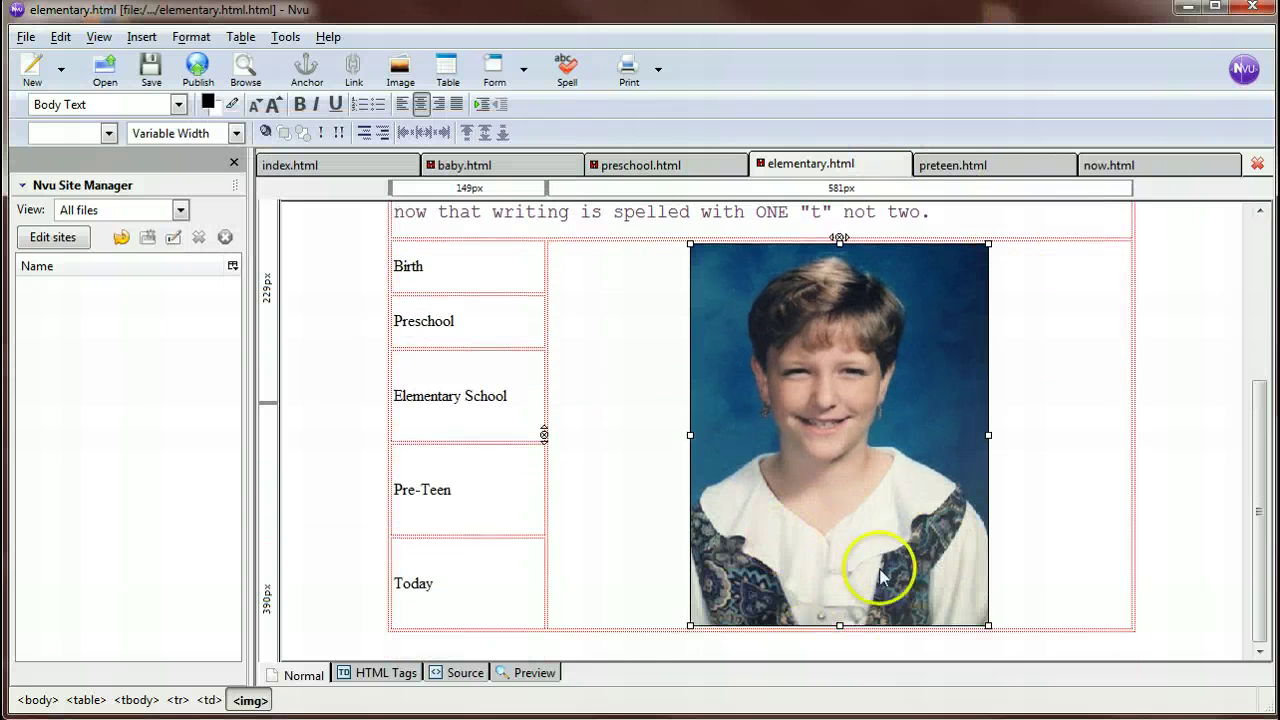
{"action": "scroll", "coordinate": [1134, 440], "scroll_direction": "up", "scroll_amount": 1}
- Start inserting an image in the empty cell of preteen.html, choosing the preteen1 file from the Images folder
{"action": "left_click", "coordinate": [1006, 163]}
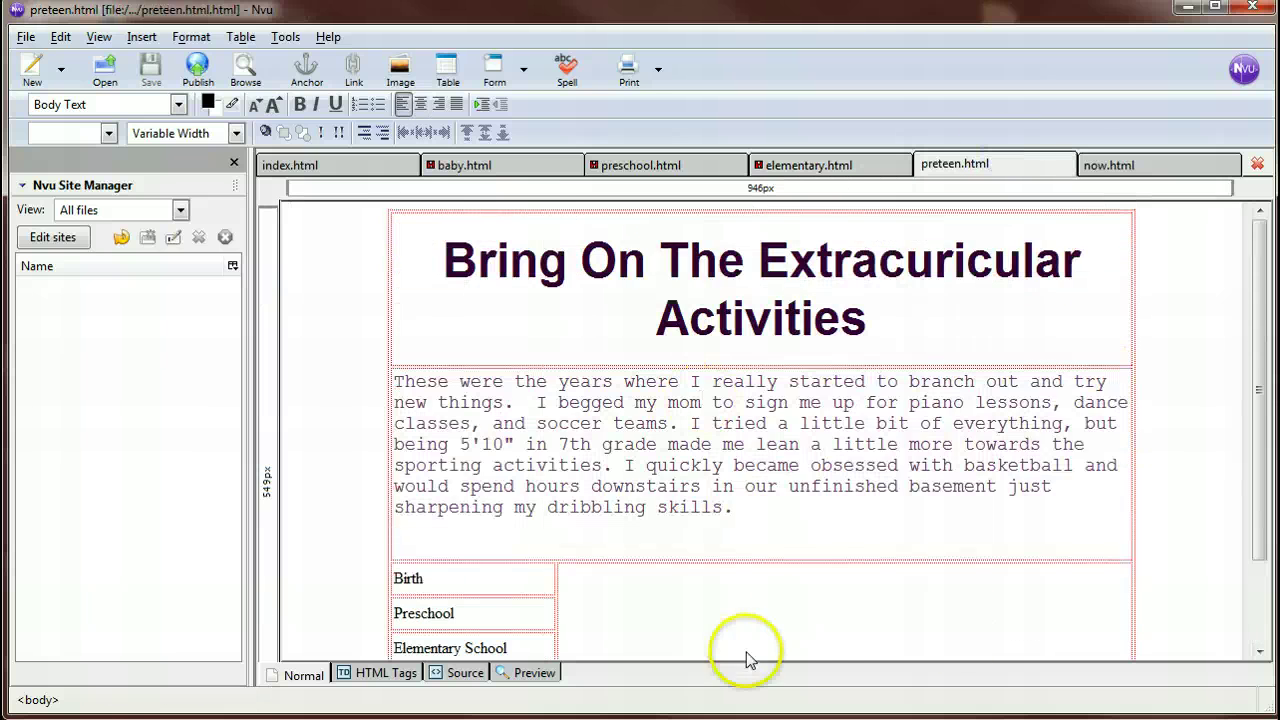
{"action": "left_click", "coordinate": [846, 597]}
{"action": "scroll", "coordinate": [850, 560], "scroll_direction": "down", "scroll_amount": 2}
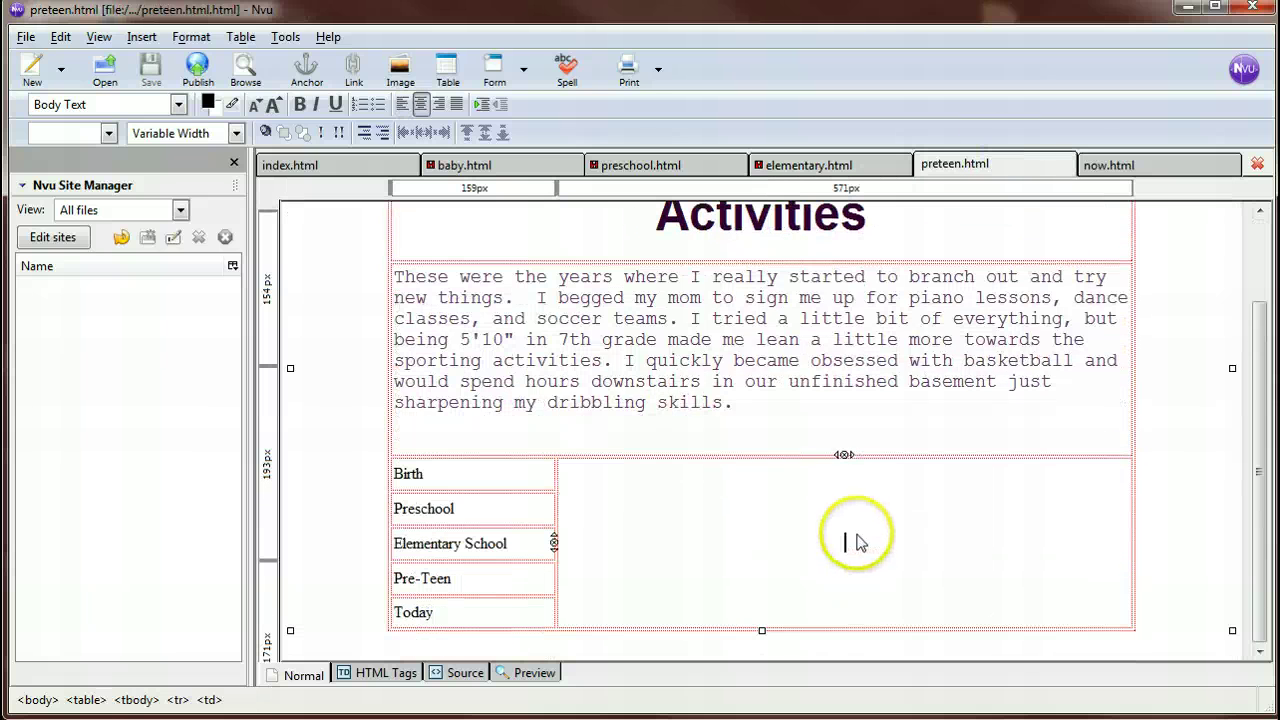
{"action": "left_click", "coordinate": [397, 70]}
{"action": "left_click", "coordinate": [560, 229]}
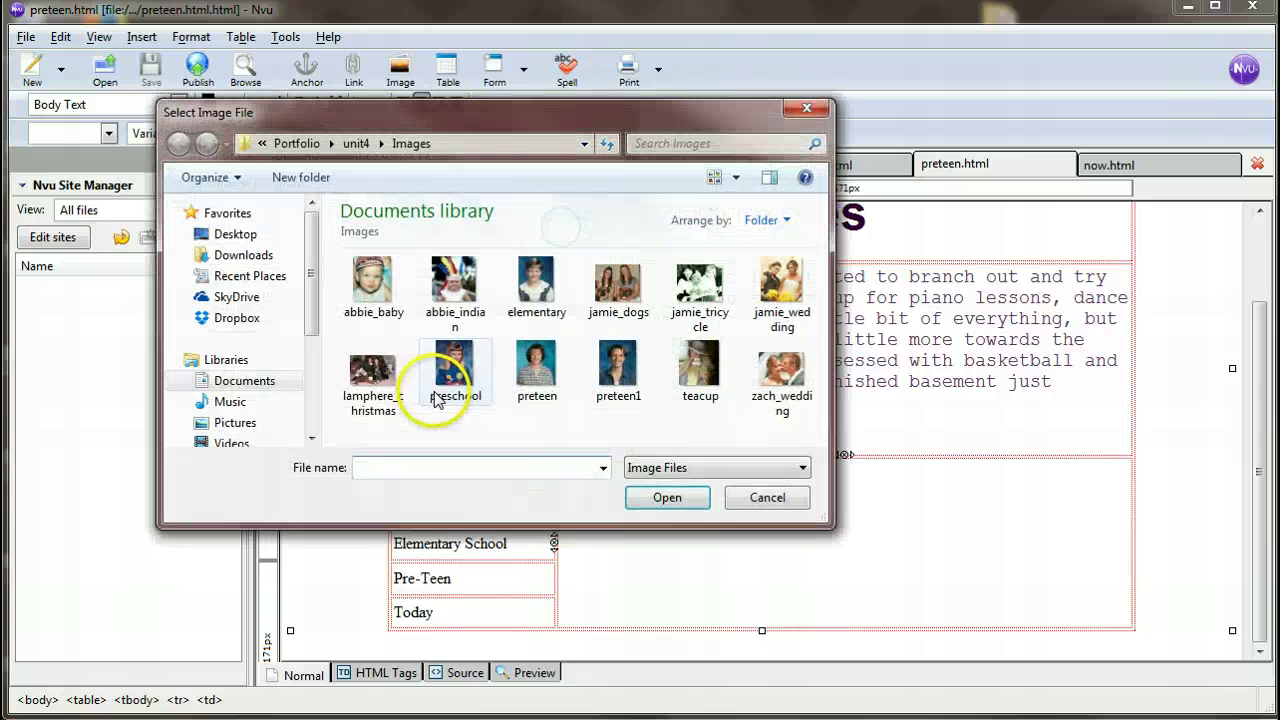
{"action": "left_click", "coordinate": [617, 368]}
{"action": "left_click", "coordinate": [667, 497]}
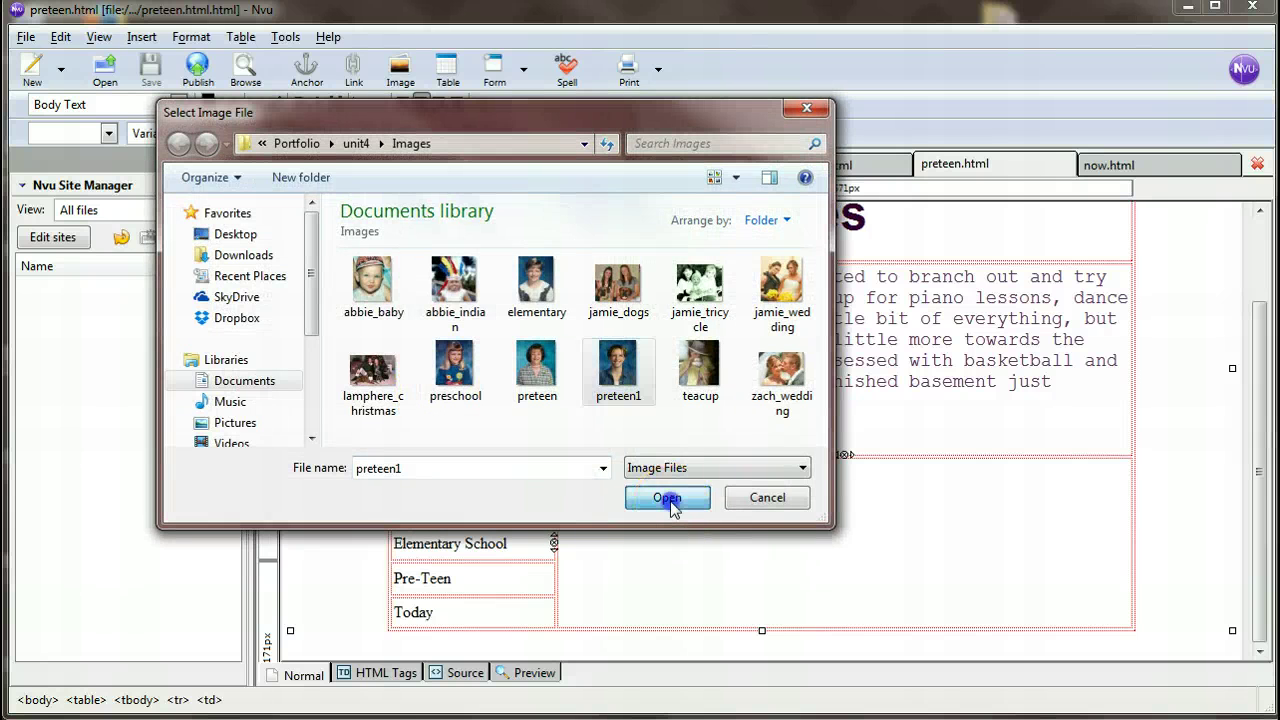
- Give the preteen image the alternate text abbie_preteen and insert it at the other photos' custom width with proportions constrained
{"action": "left_click", "coordinate": [386, 284]}
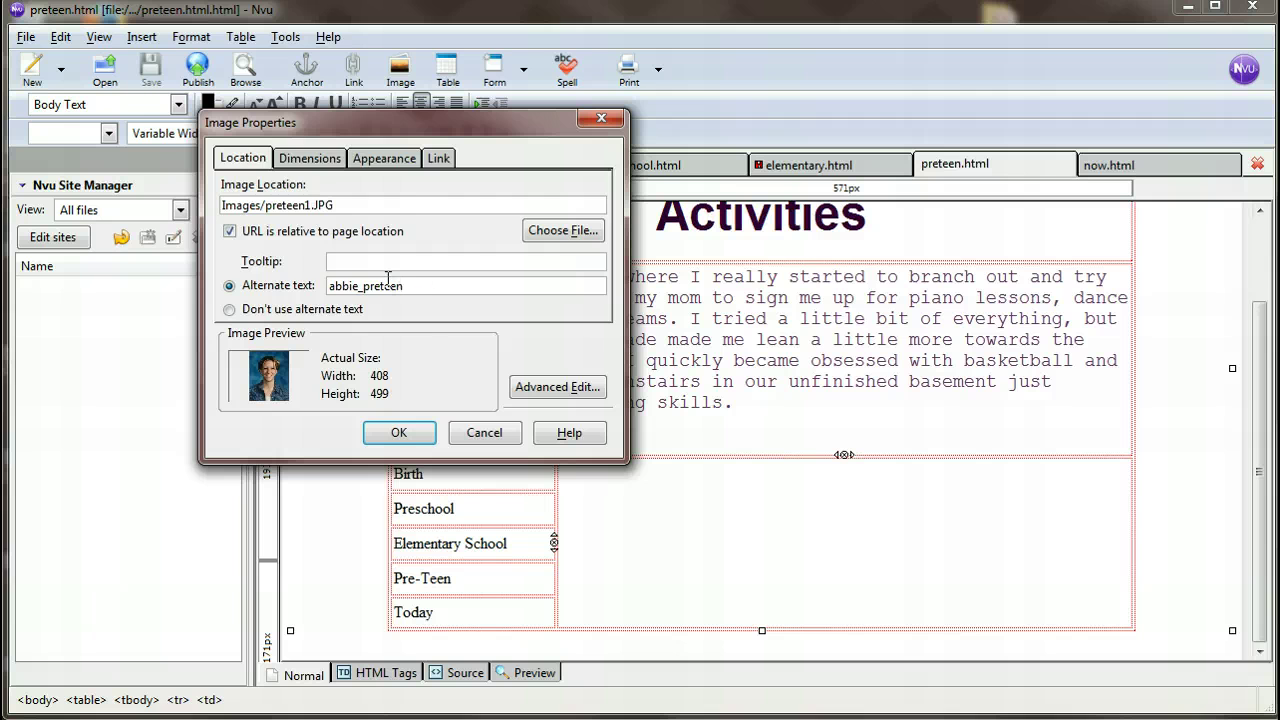
{"action": "left_click", "coordinate": [318, 160]}
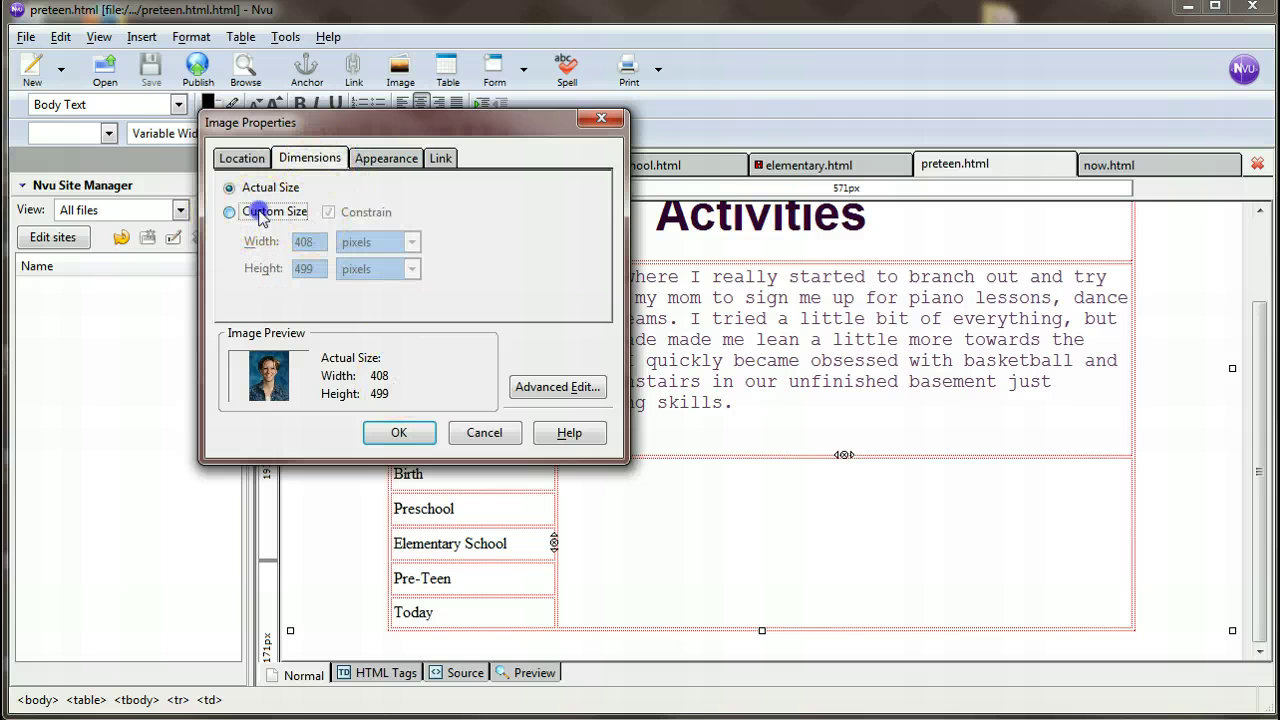
{"action": "left_click", "coordinate": [260, 214]}
{"action": "left_click", "coordinate": [334, 213]}
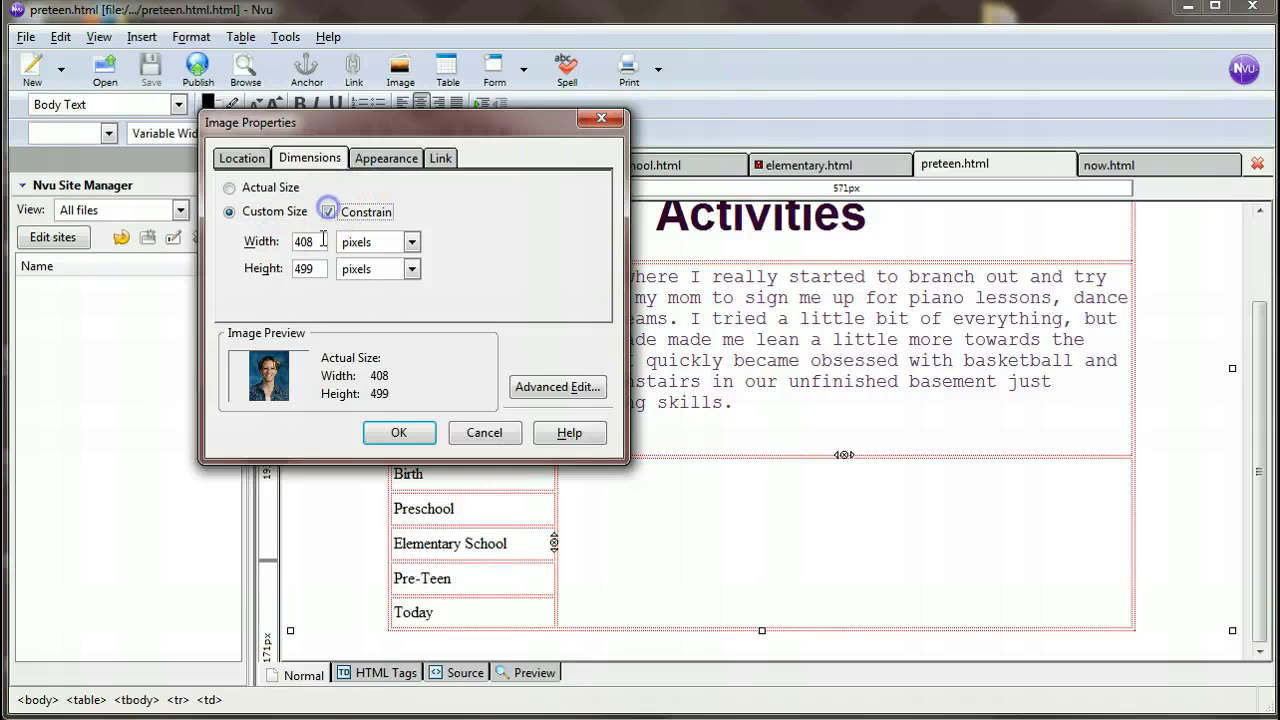
{"action": "left_click", "coordinate": [396, 432]}
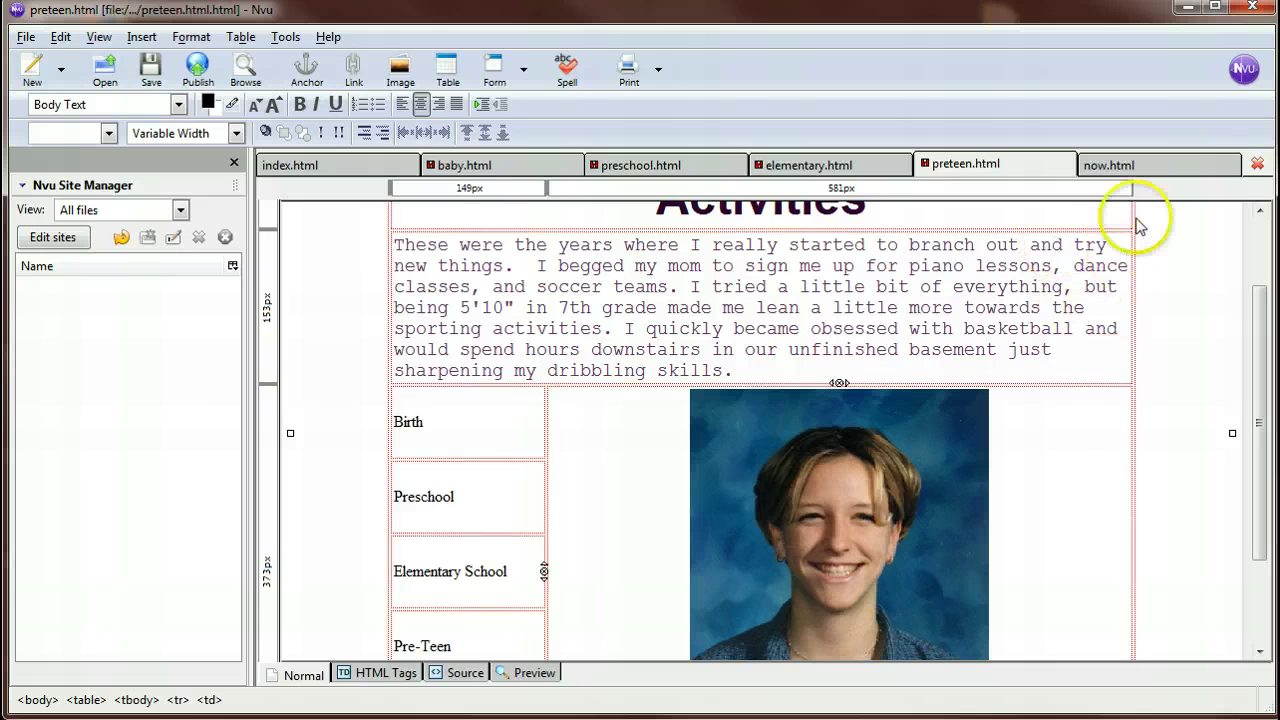
- Review the now.html page and its family Christmas photo
{"action": "left_click", "coordinate": [1128, 163]}
{"action": "scroll", "coordinate": [771, 505], "scroll_direction": "down", "scroll_amount": 3}
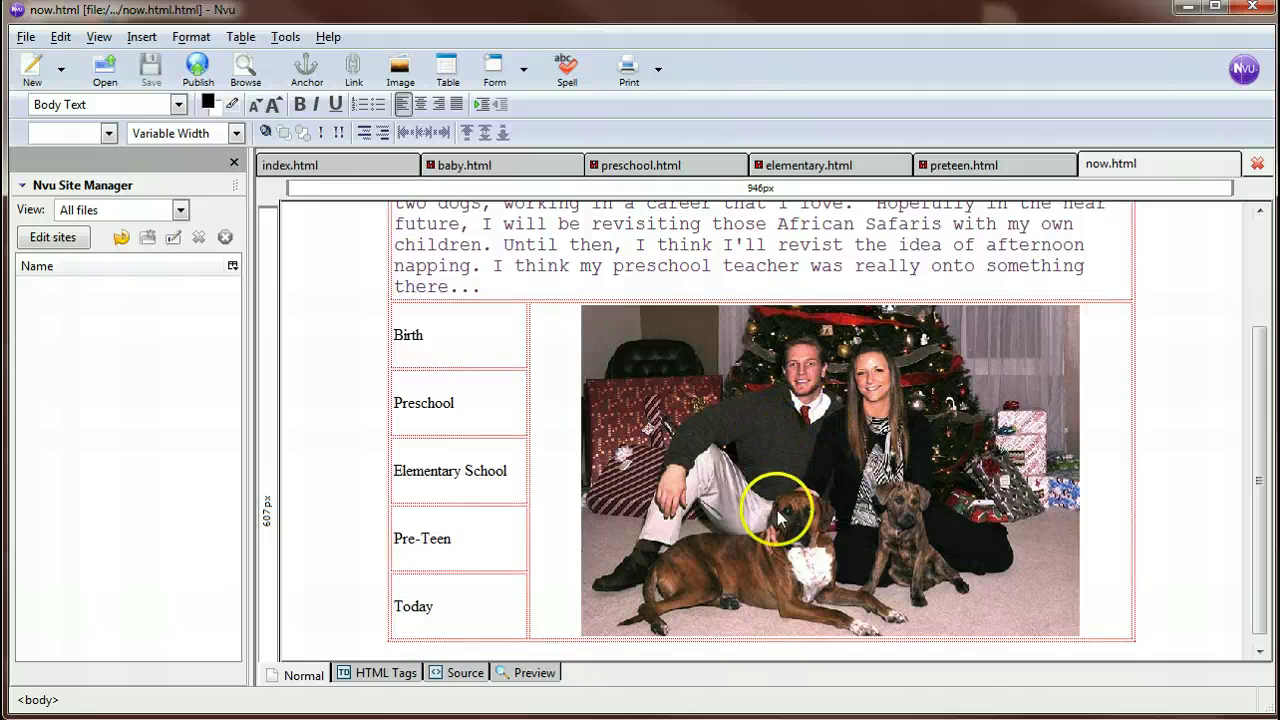
{"action": "scroll", "coordinate": [778, 515], "scroll_direction": "up", "scroll_amount": 3}
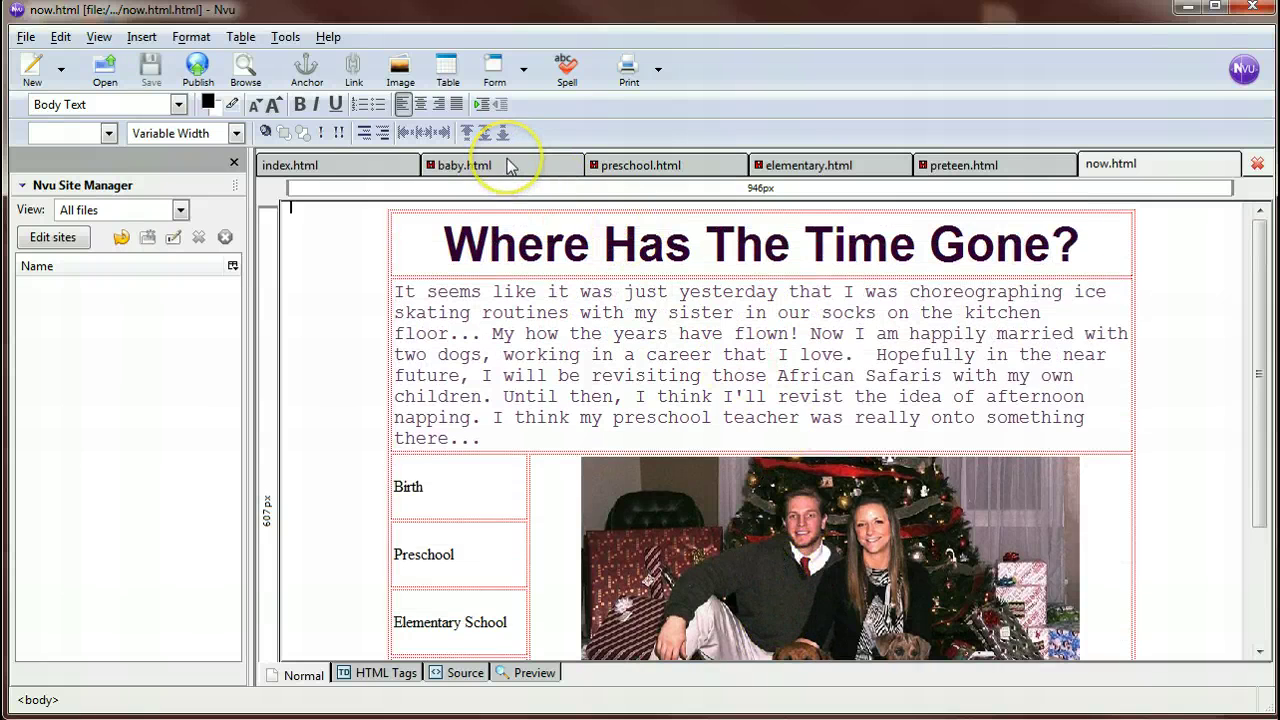
- Save the changes to the baby, preschool, elementary and preteen pages
{"action": "left_click", "coordinate": [506, 163]}
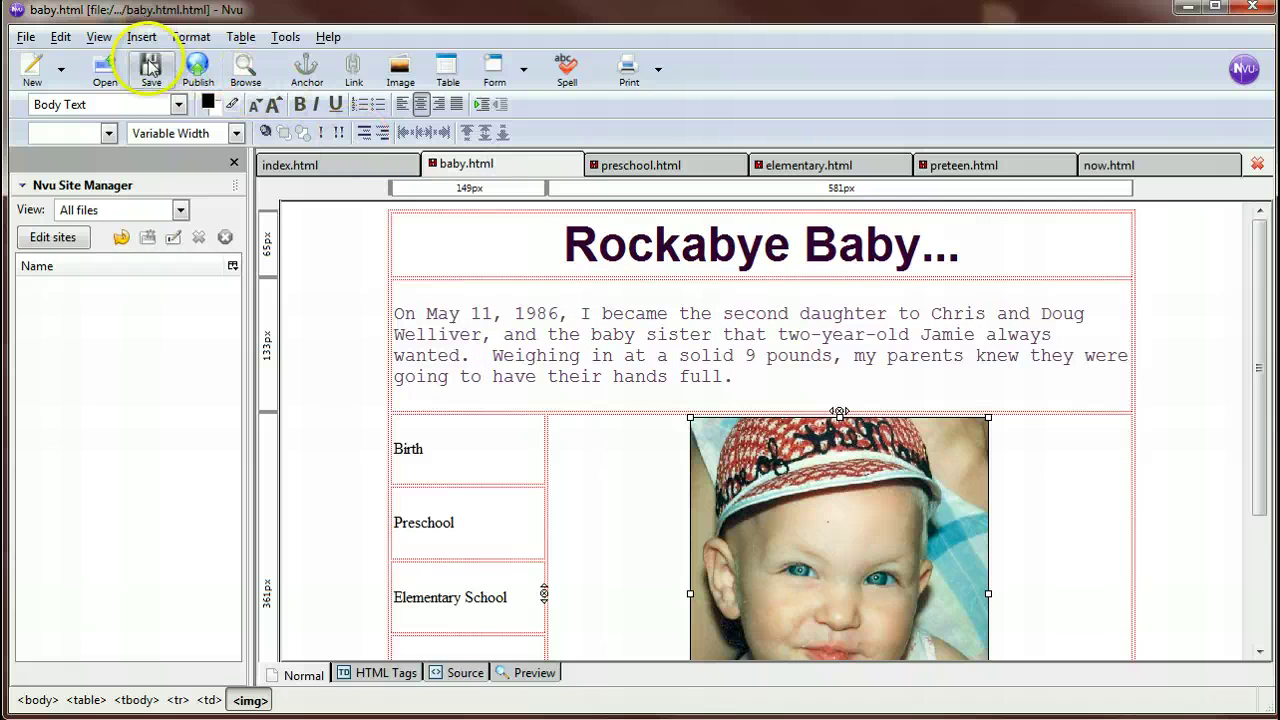
{"action": "left_click", "coordinate": [622, 166]}
{"action": "left_click", "coordinate": [150, 70]}
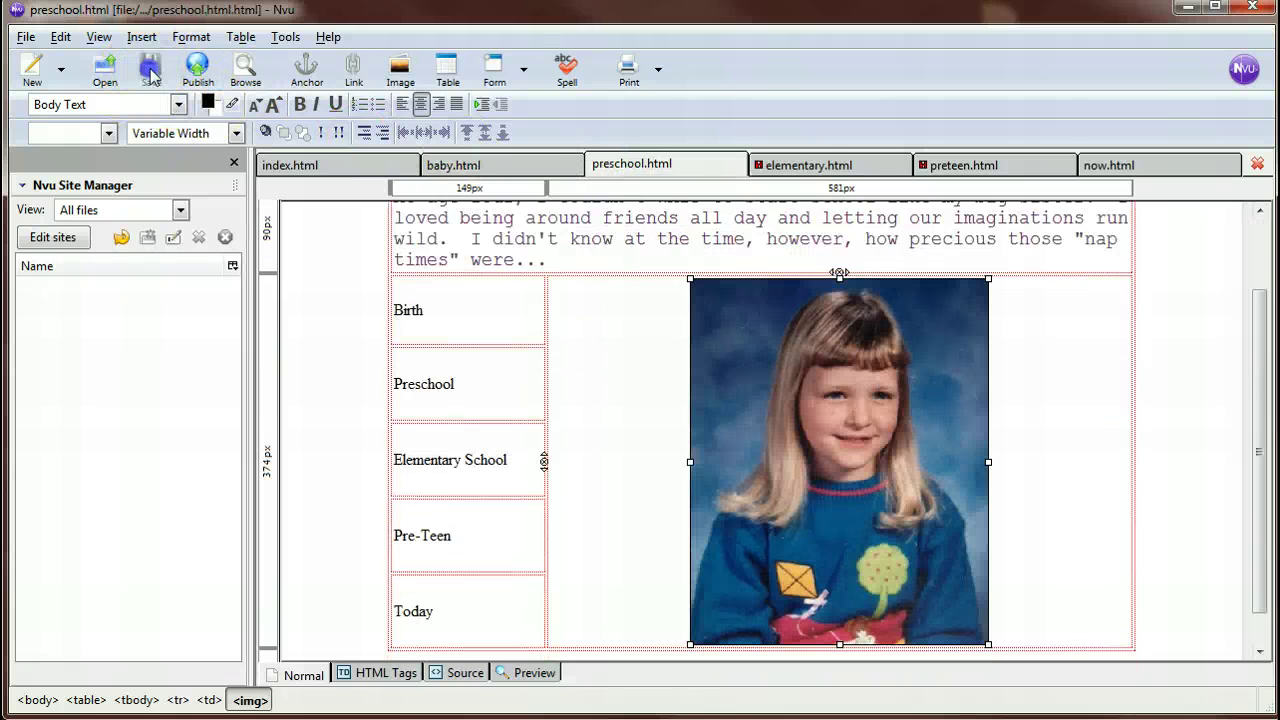
{"action": "left_click", "coordinate": [800, 166]}
{"action": "left_click", "coordinate": [150, 68]}
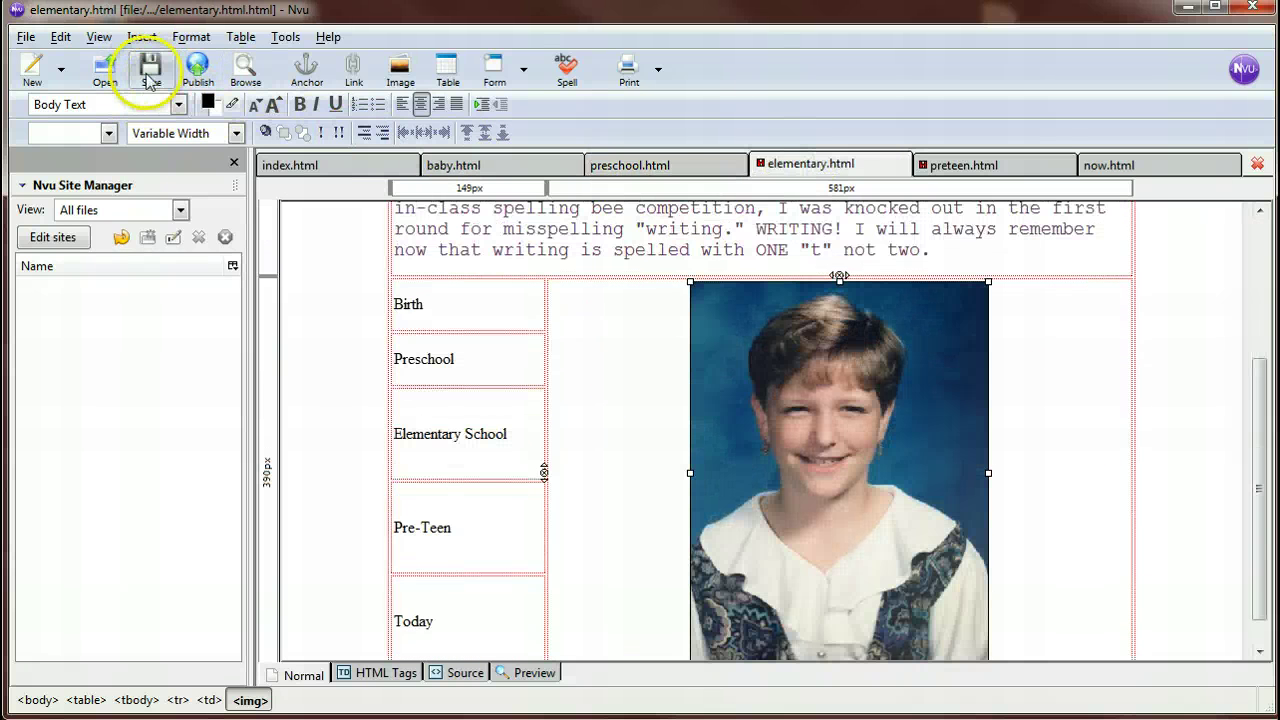
{"action": "left_click", "coordinate": [985, 165]}
{"action": "left_click", "coordinate": [150, 70]}
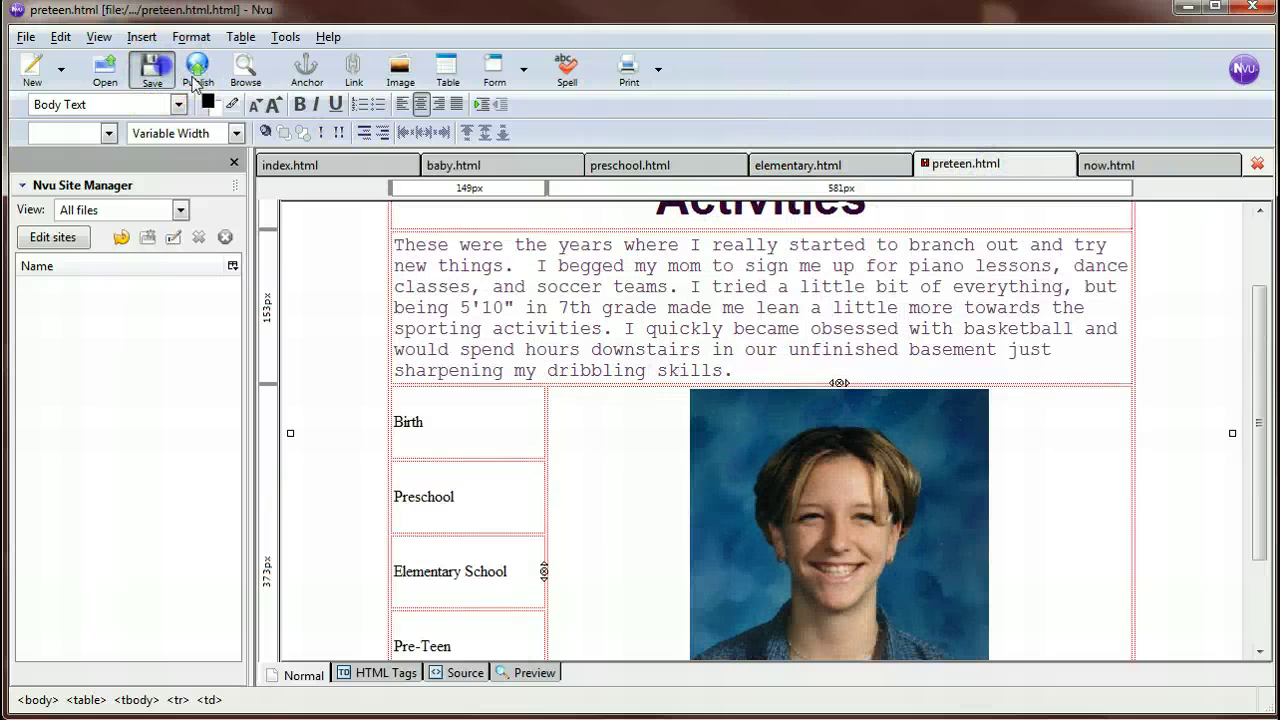
- Check the placed photos and page layout on index.html and baby.html
{"action": "left_click", "coordinate": [372, 166]}
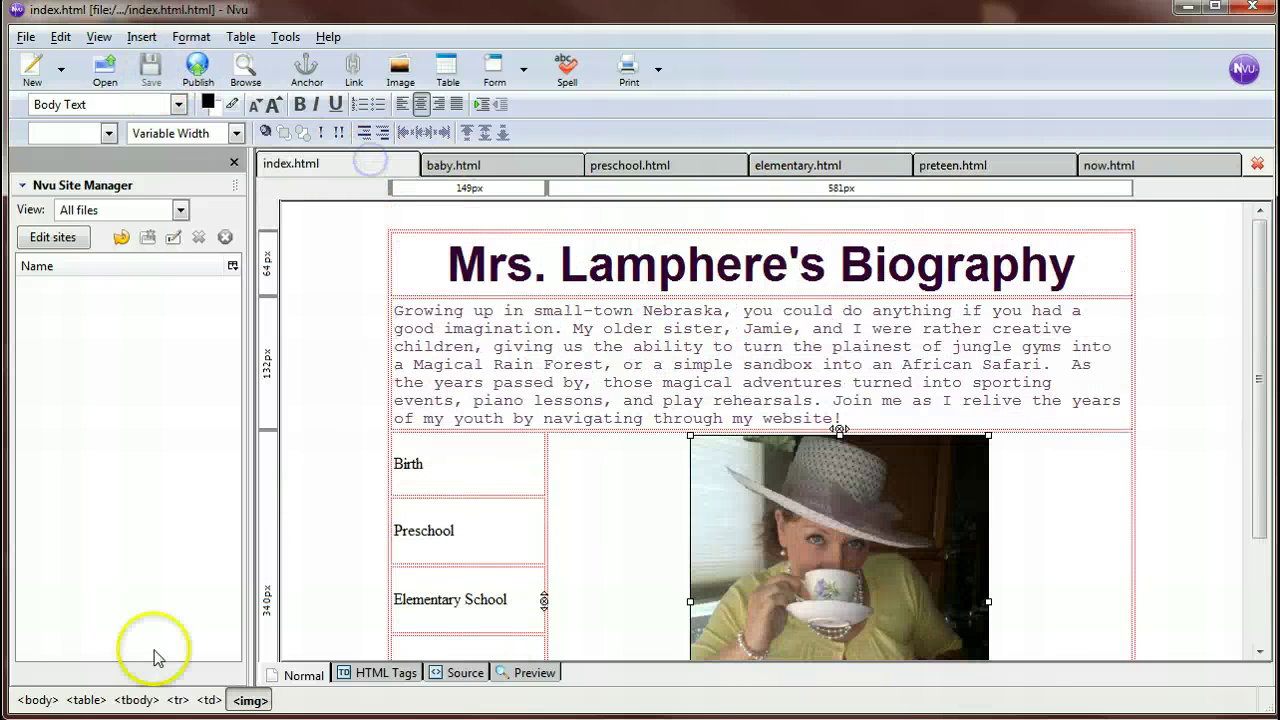
{"action": "scroll", "coordinate": [678, 431], "scroll_direction": "down", "scroll_amount": 3}
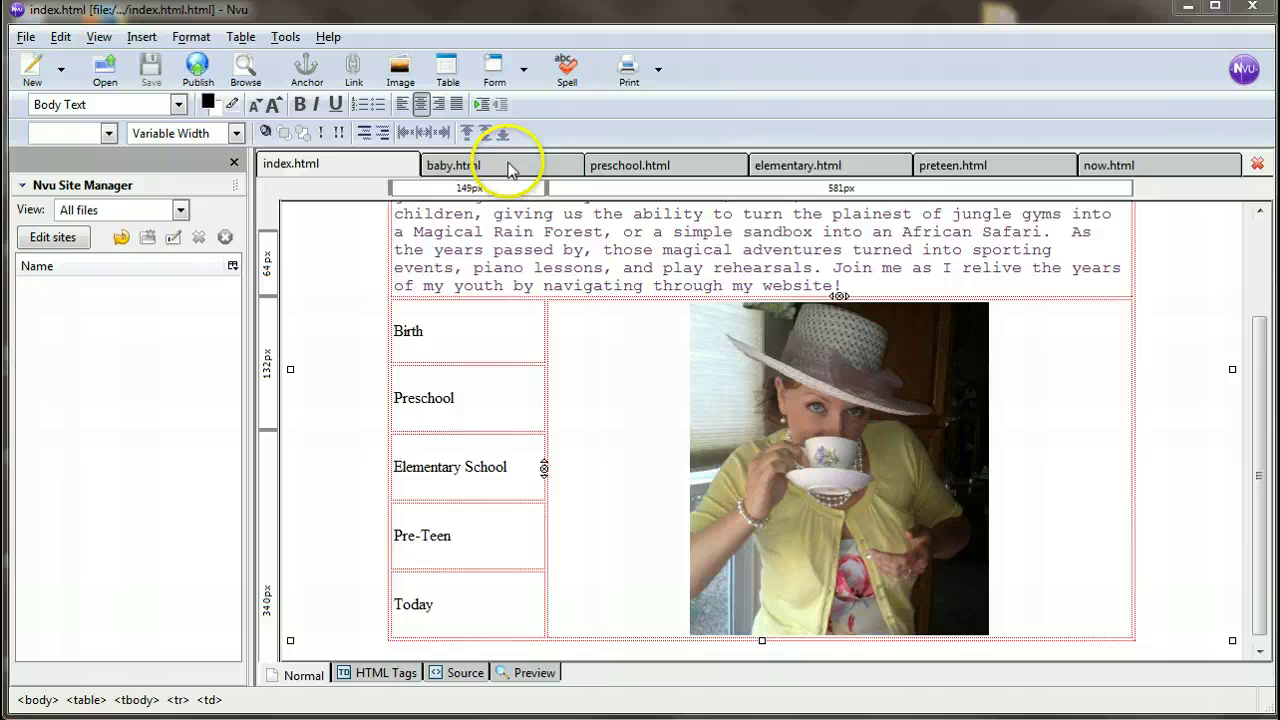
{"action": "left_click", "coordinate": [510, 170]}
{"action": "scroll", "coordinate": [654, 491], "scroll_direction": "down", "scroll_amount": 3}
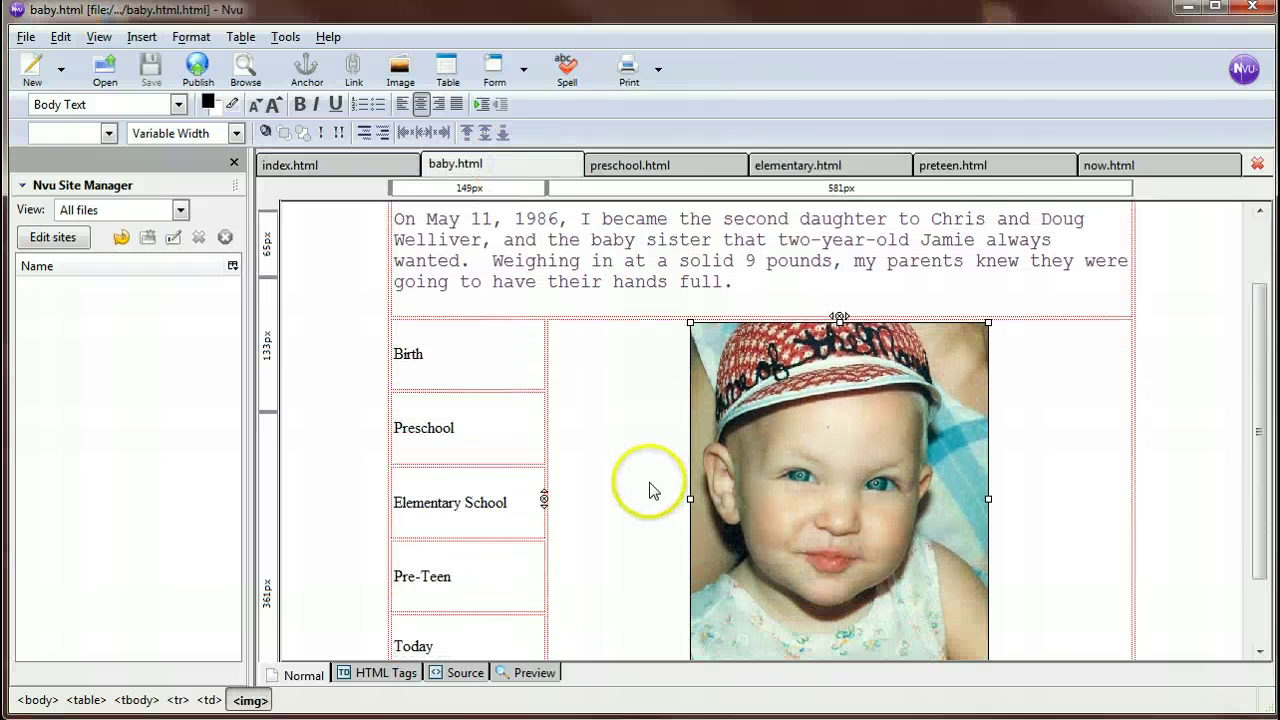
{"action": "scroll", "coordinate": [809, 534], "scroll_direction": "up", "scroll_amount": 2}
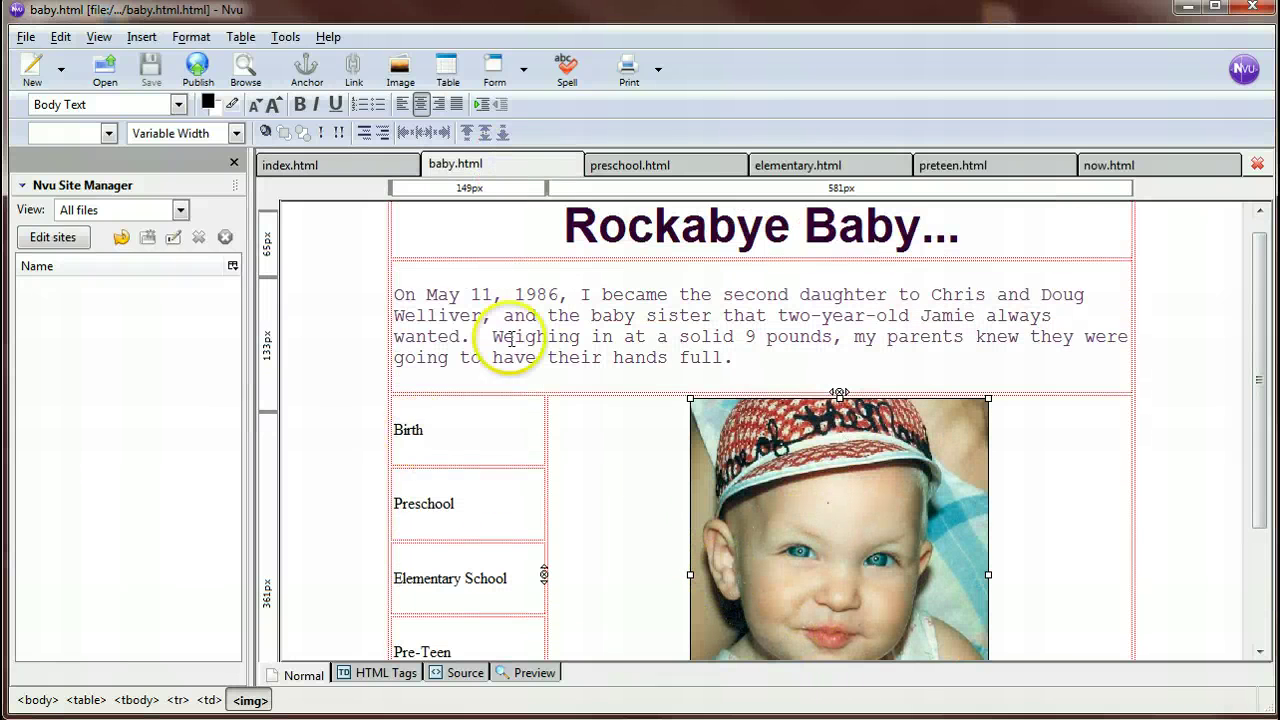
{"action": "scroll", "coordinate": [510, 338], "scroll_direction": "down", "scroll_amount": 3}
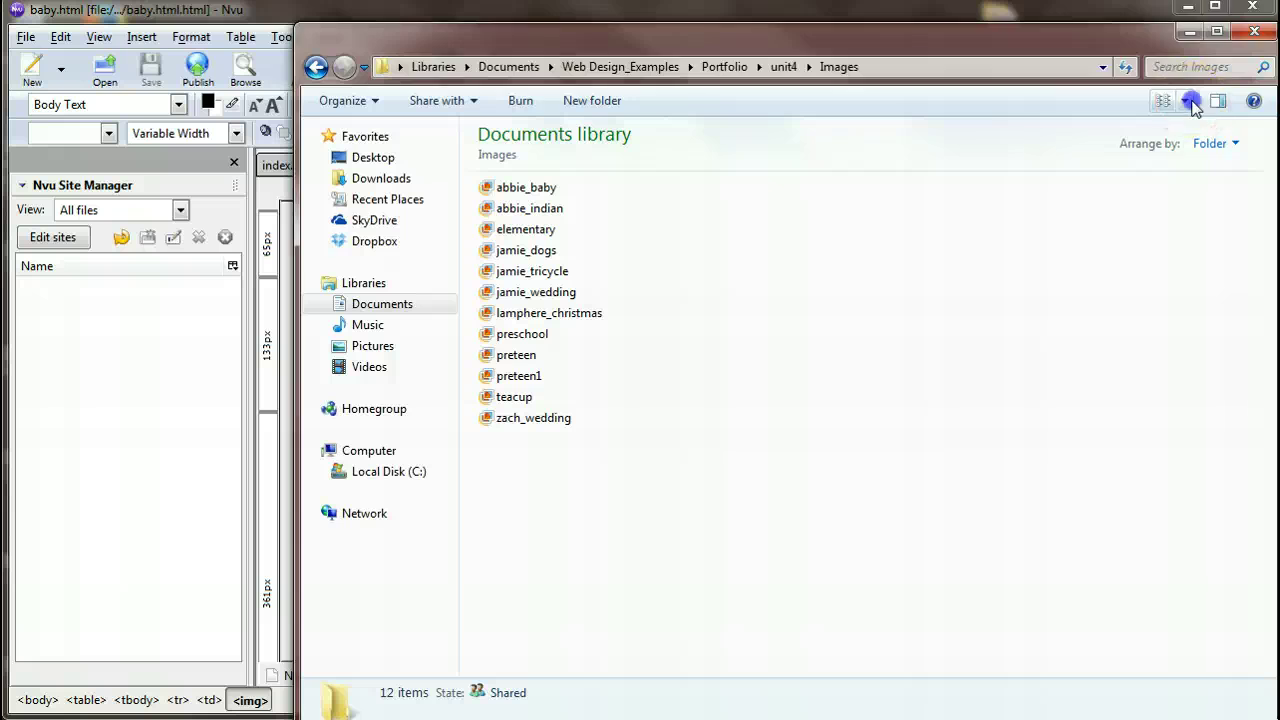
- Display the photos in the Images folder as large icons, look them over and minimize the folder window
{"action": "left_click", "coordinate": [1170, 100]}
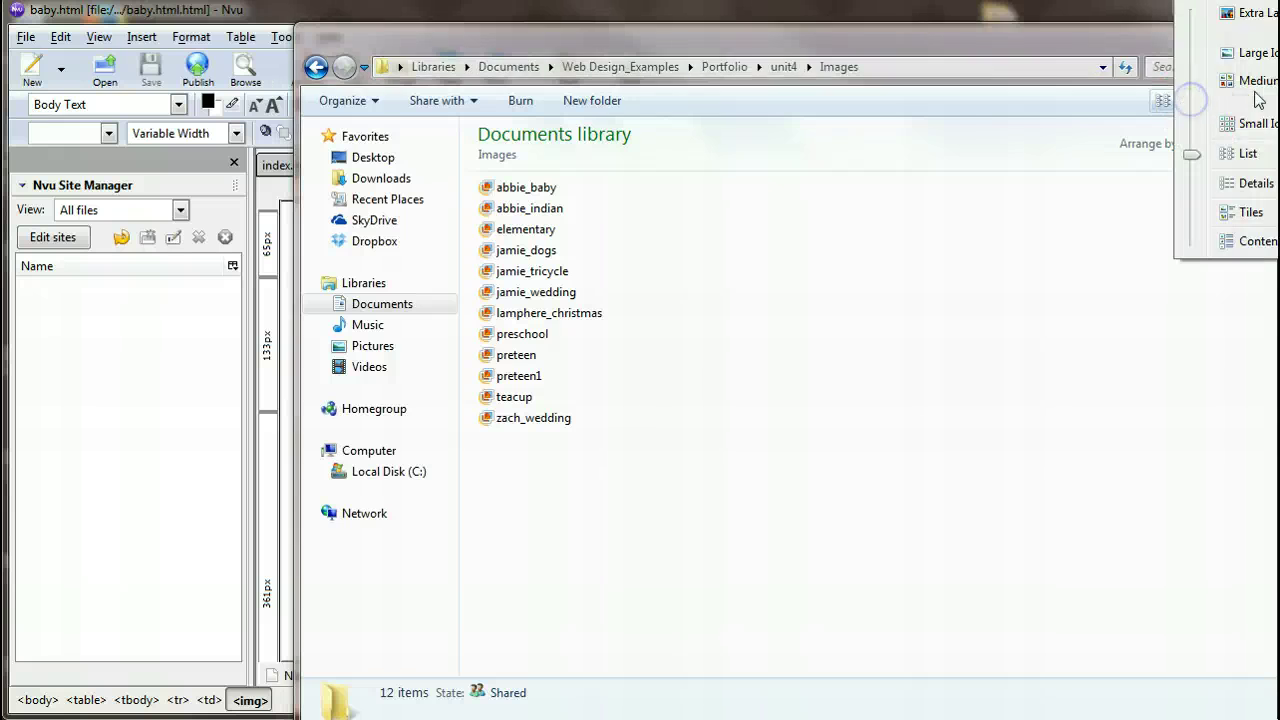
{"action": "left_click", "coordinate": [1266, 58]}
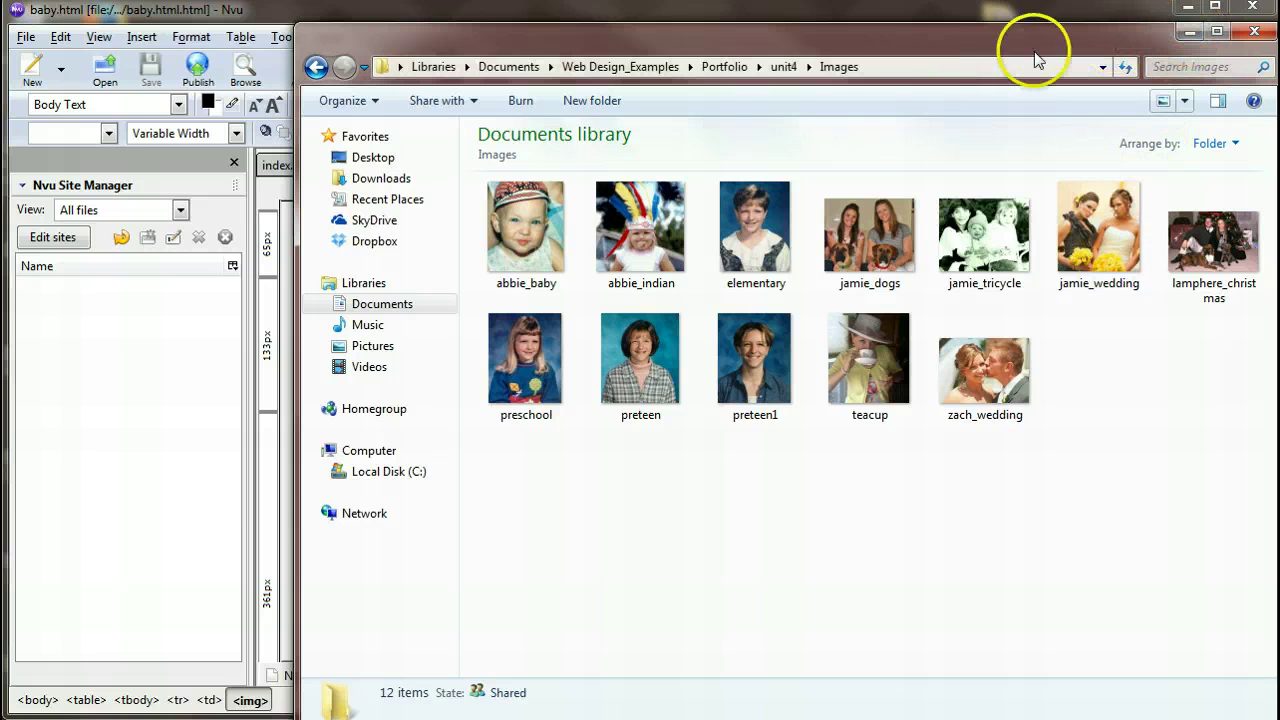
{"action": "left_click", "coordinate": [1188, 31]}
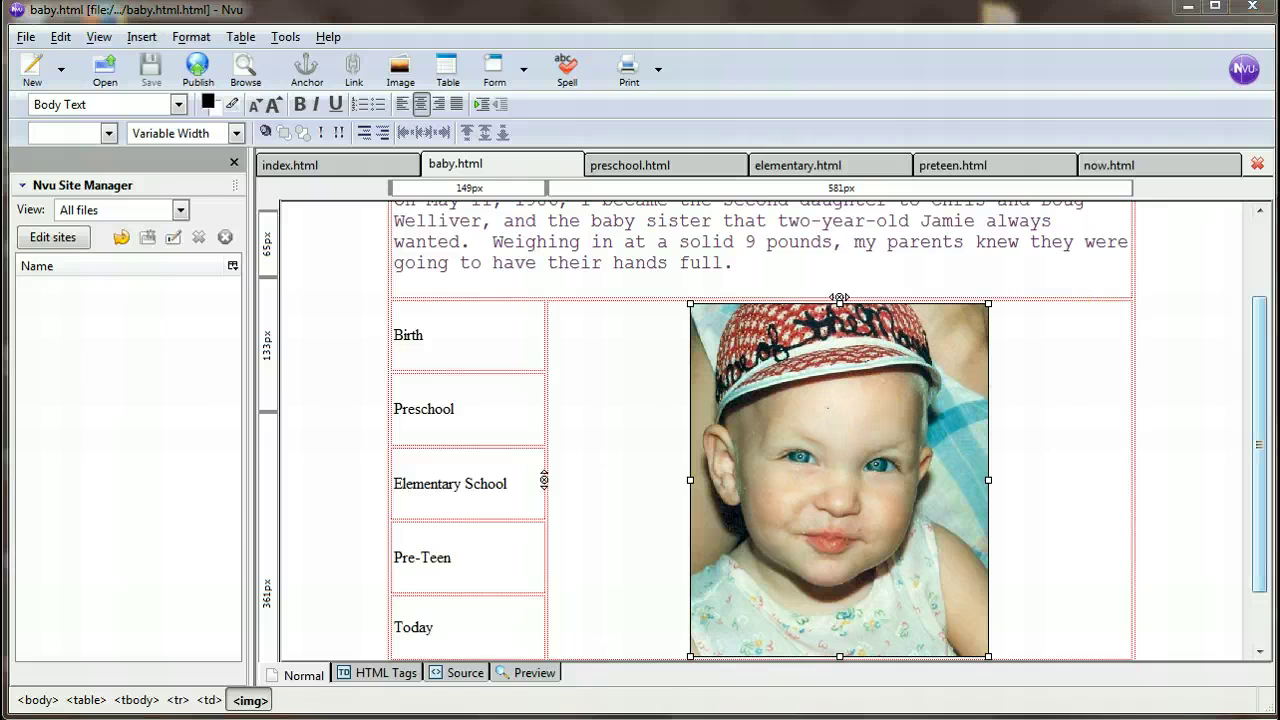
- Switch to the course site in Firefox and review the lesson on making thumbnail graphics and linking them to full-size images
{"action": "key", "text": "alt+Tab"}
{"action": "scroll", "coordinate": [745, 590], "scroll_direction": "up", "scroll_amount": 8}
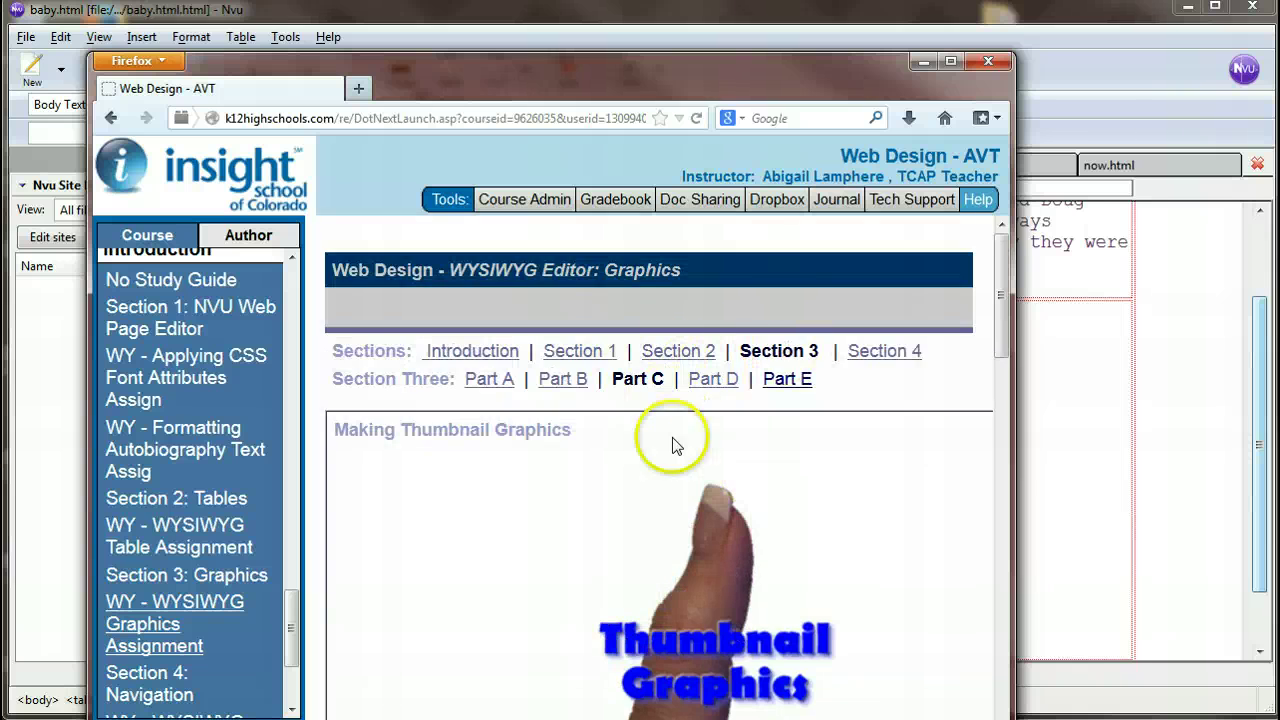
{"action": "scroll", "coordinate": [677, 443], "scroll_direction": "down", "scroll_amount": 8}
{"action": "double_click", "coordinate": [703, 80]}
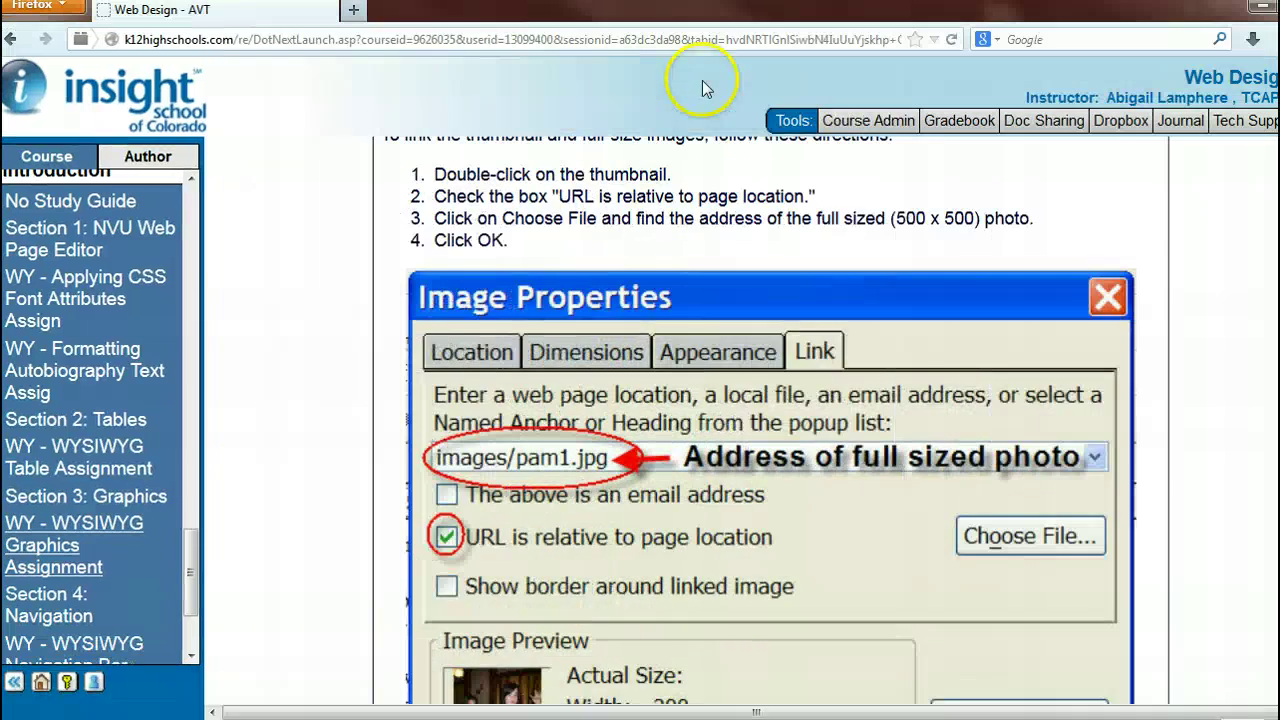
{"action": "scroll", "coordinate": [520, 360], "scroll_direction": "up", "scroll_amount": 3}
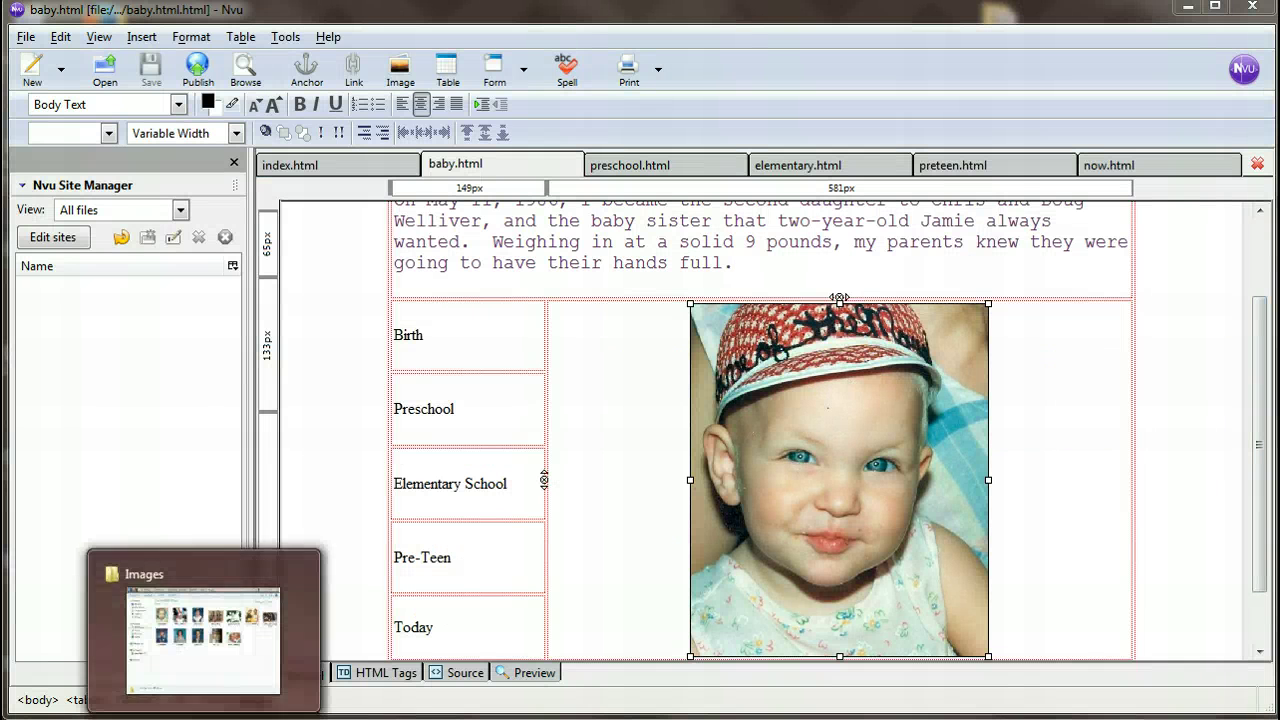
- Open abbie_baby from the Images folder for editing in Photo Gallery and bring up its crop frame
{"action": "left_click", "coordinate": [246, 697]}
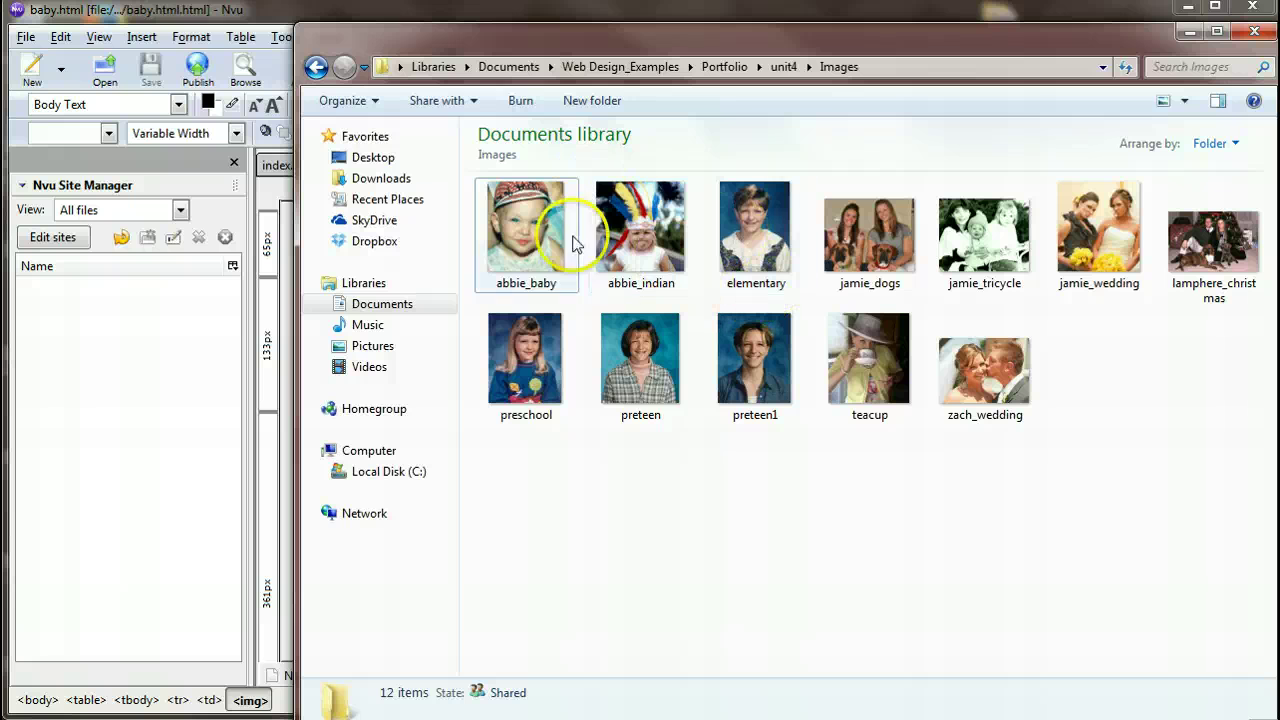
{"action": "left_click", "coordinate": [537, 247]}
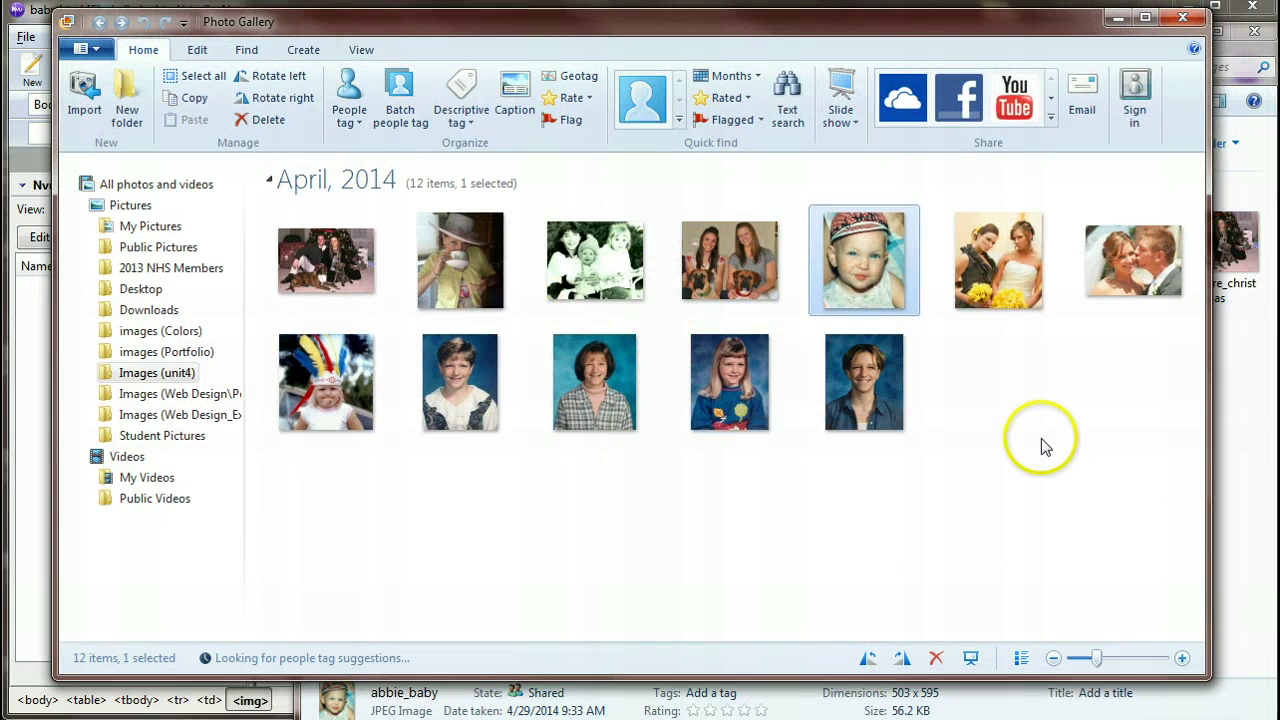
{"action": "double_click", "coordinate": [853, 265]}
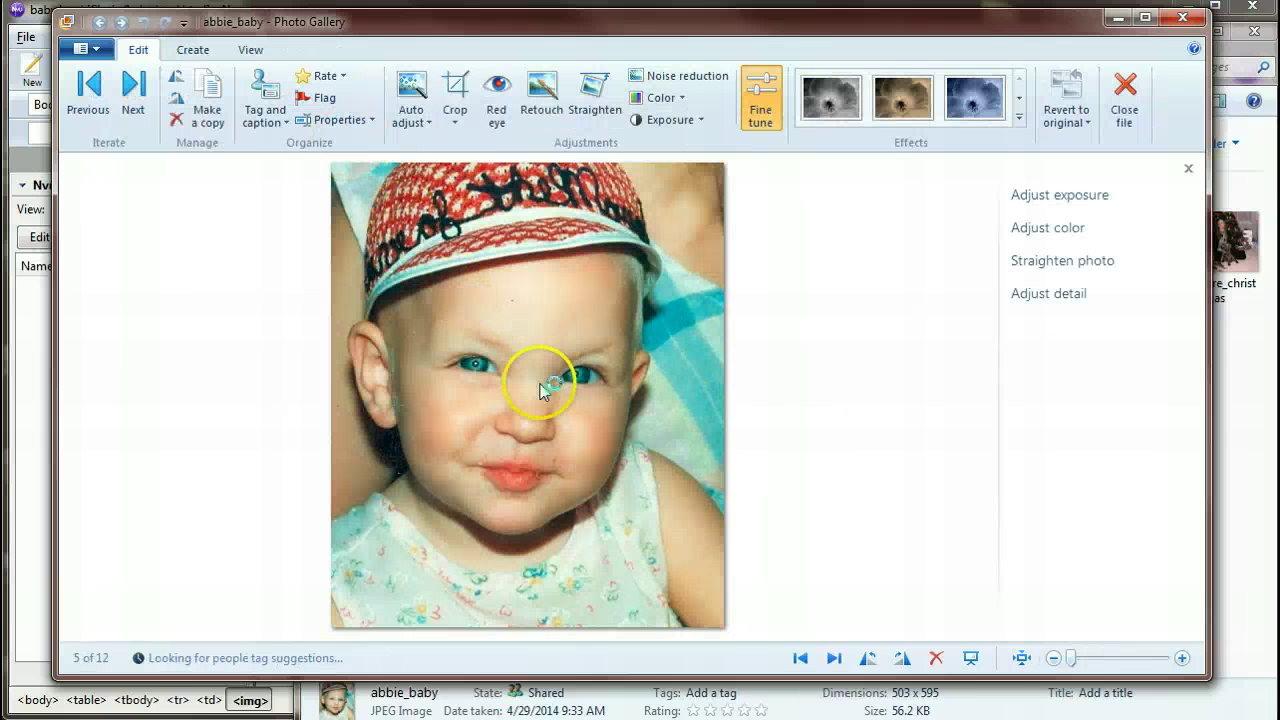
{"action": "left_click", "coordinate": [457, 93]}
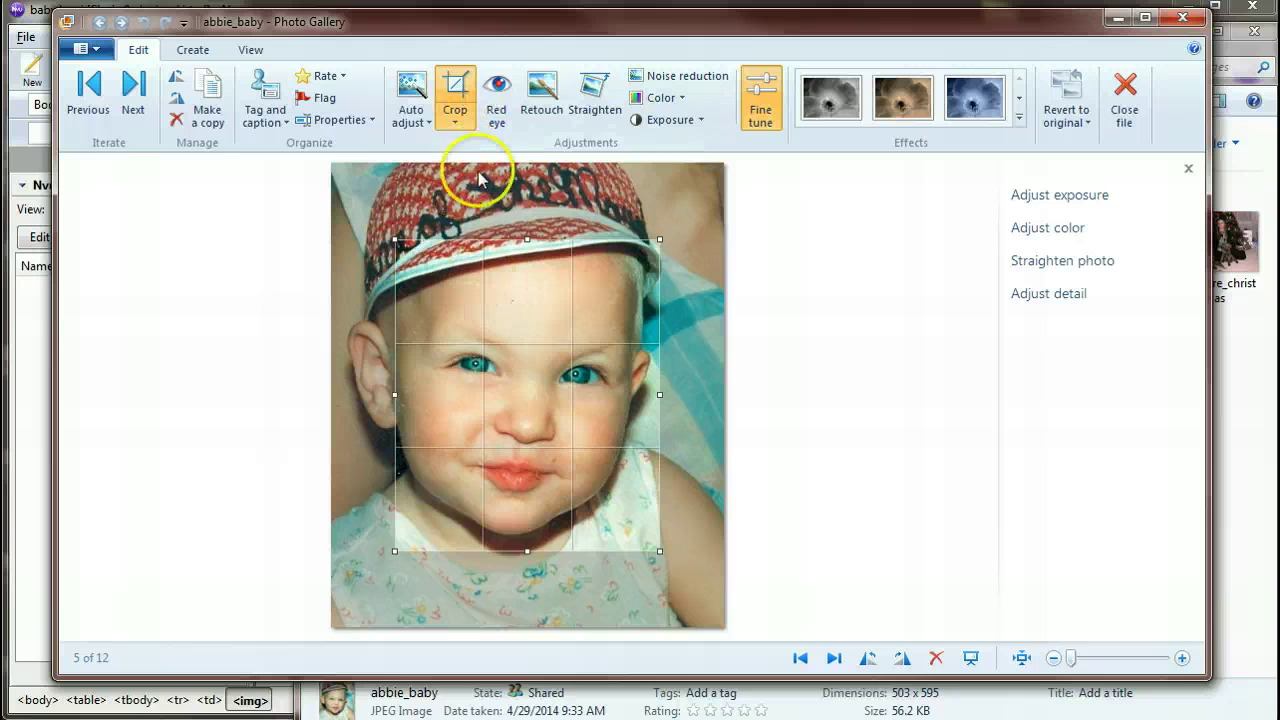
{"action": "left_click", "coordinate": [808, 424]}
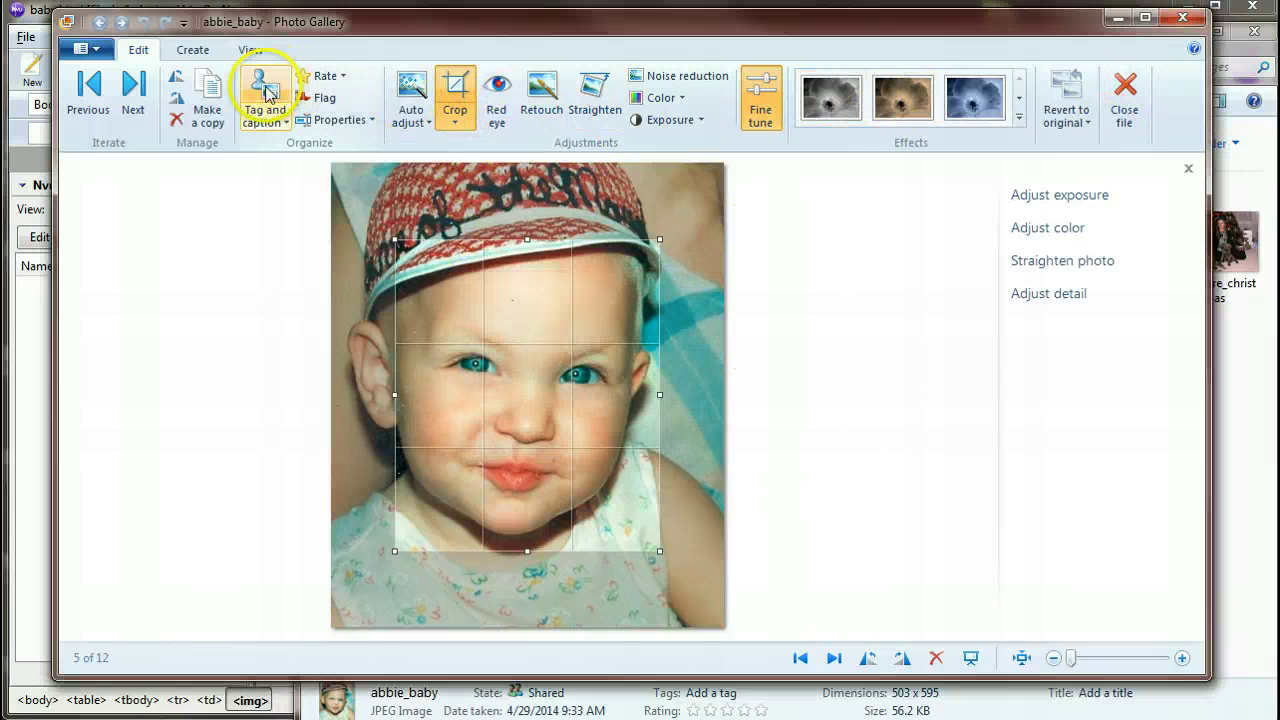
- Resize the abbie_baby photo to a custom maximum dimension of 150 and save it in the Images folder
{"action": "left_click", "coordinate": [330, 119]}
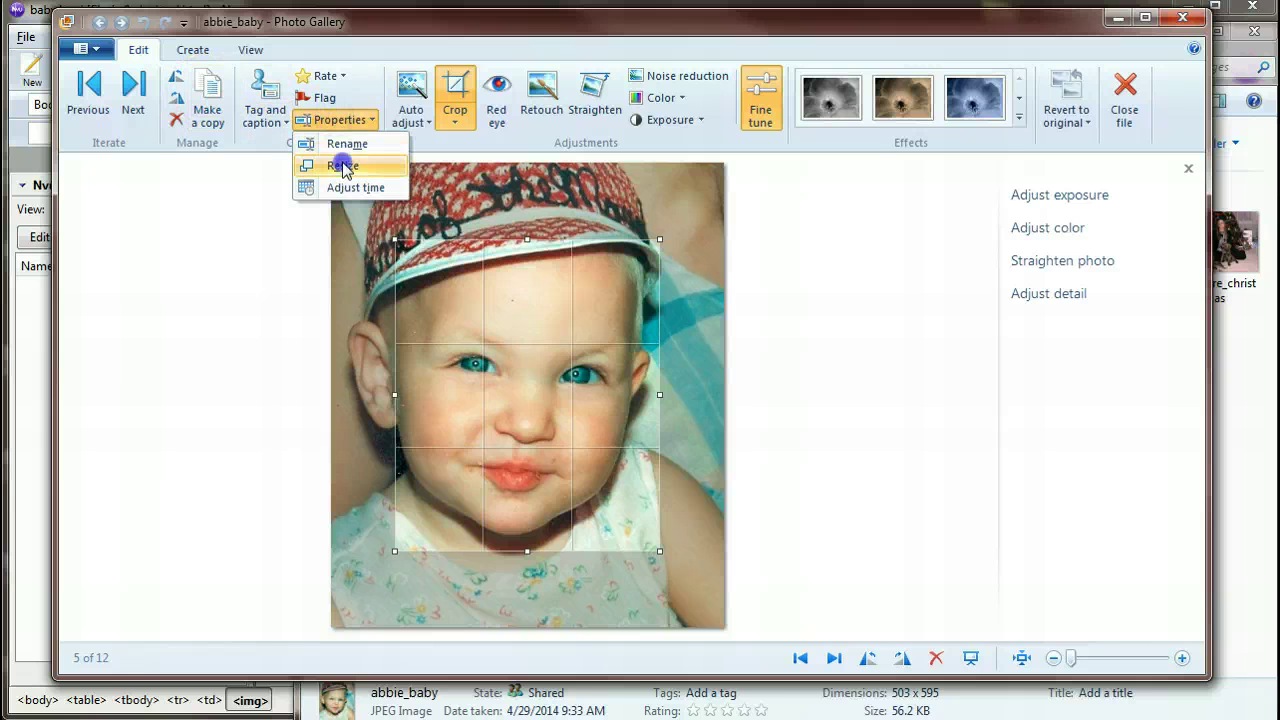
{"action": "left_click", "coordinate": [342, 165]}
{"action": "left_click", "coordinate": [615, 331]}
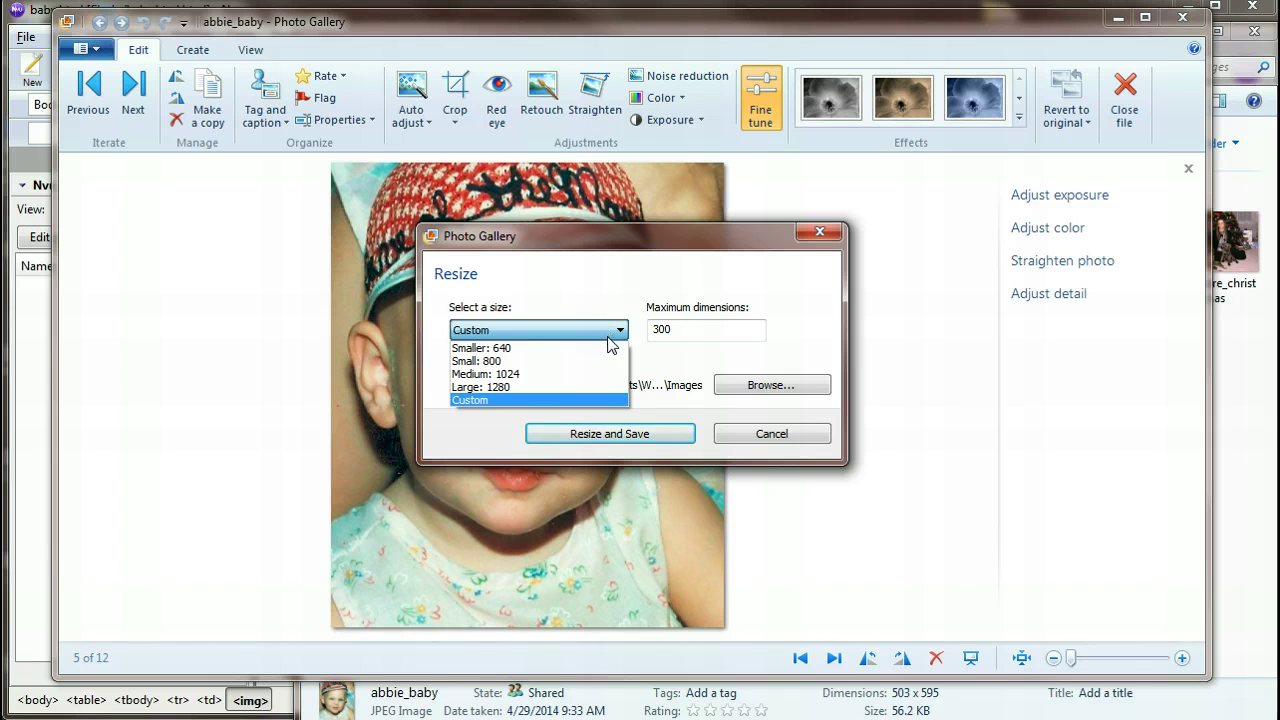
{"action": "left_click", "coordinate": [731, 339]}
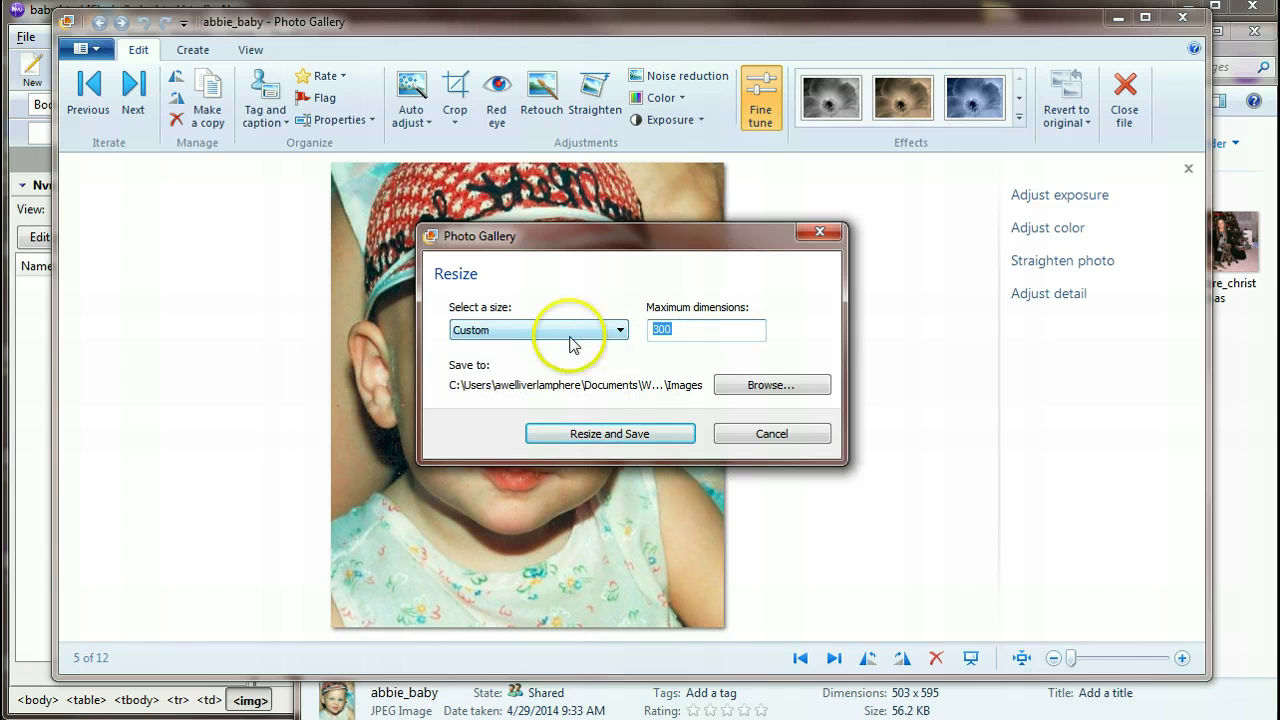
{"action": "type", "text": "150"}
{"action": "left_click", "coordinate": [659, 444]}
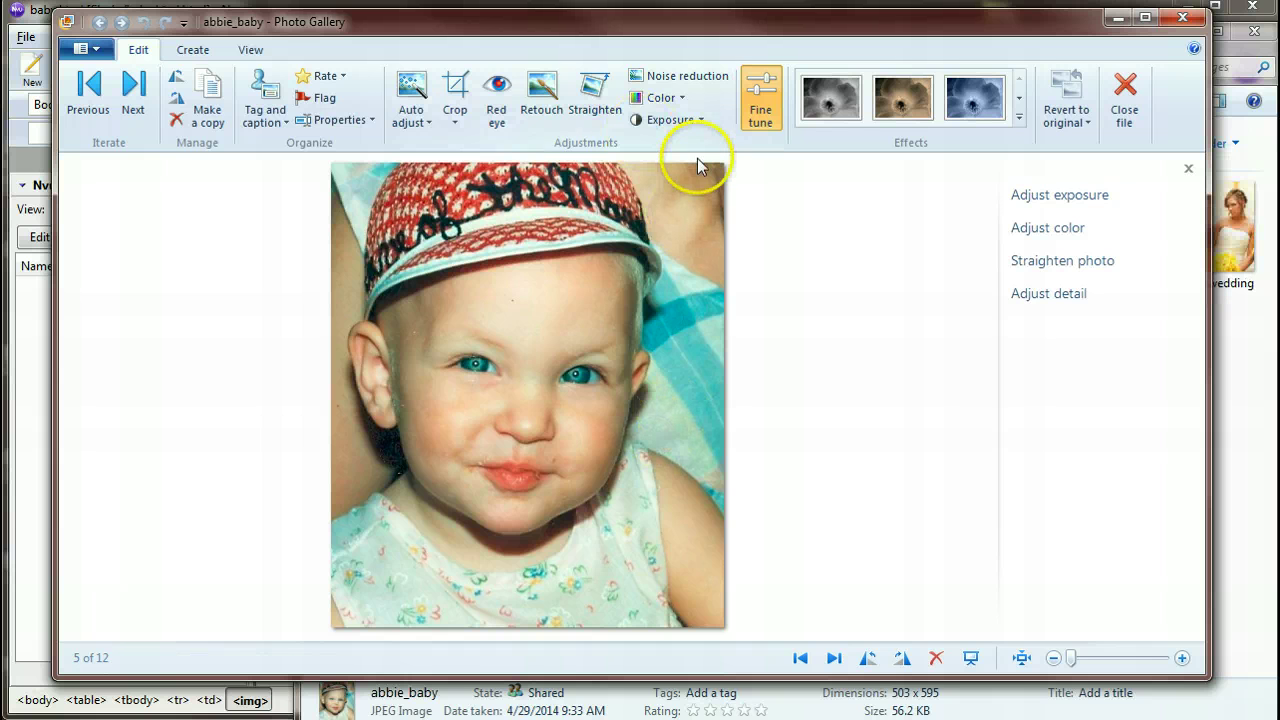
{"action": "left_click", "coordinate": [458, 90]}
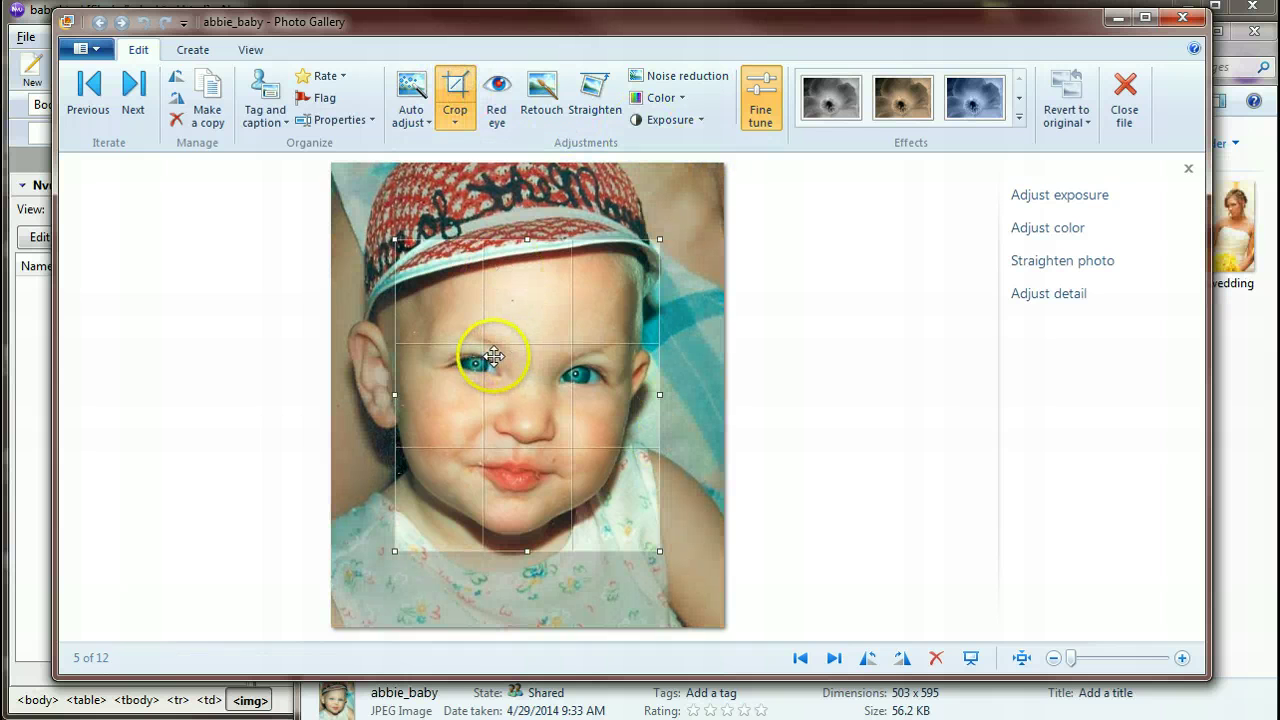
{"action": "left_click_drag", "start_coordinate": [494, 356], "coordinate": [441, 273]}
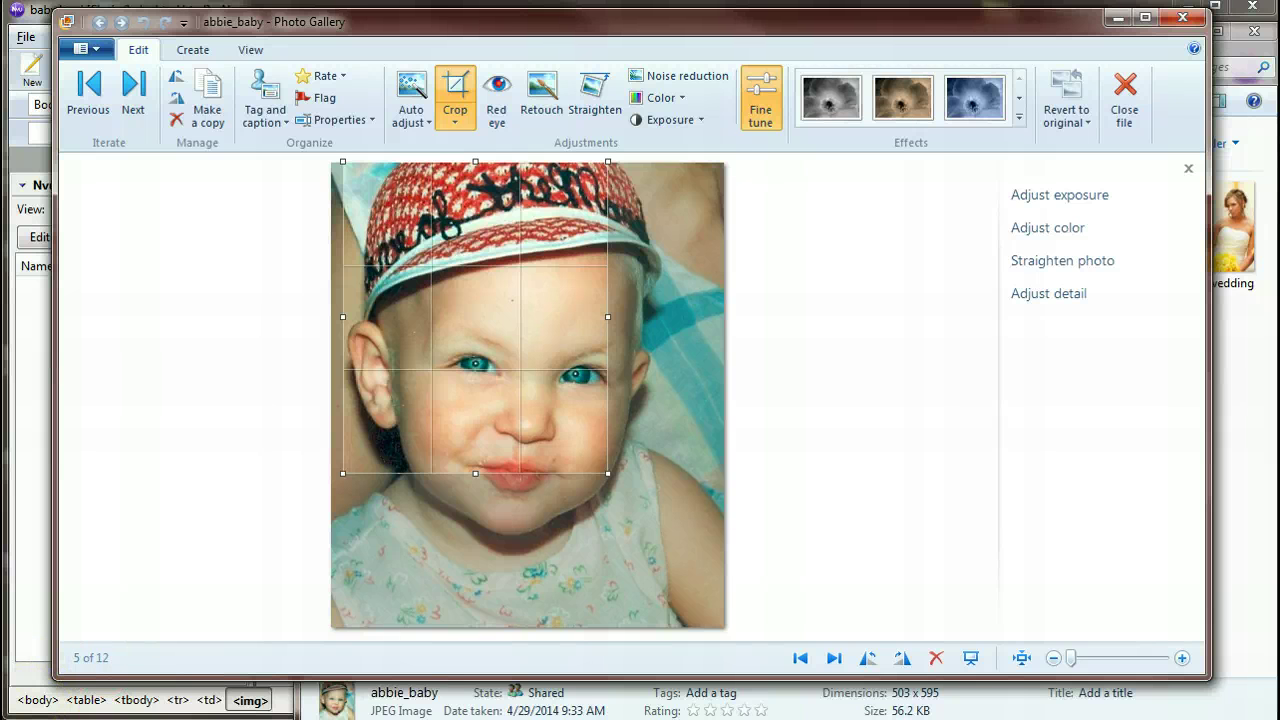
{"action": "key", "text": "Return"}
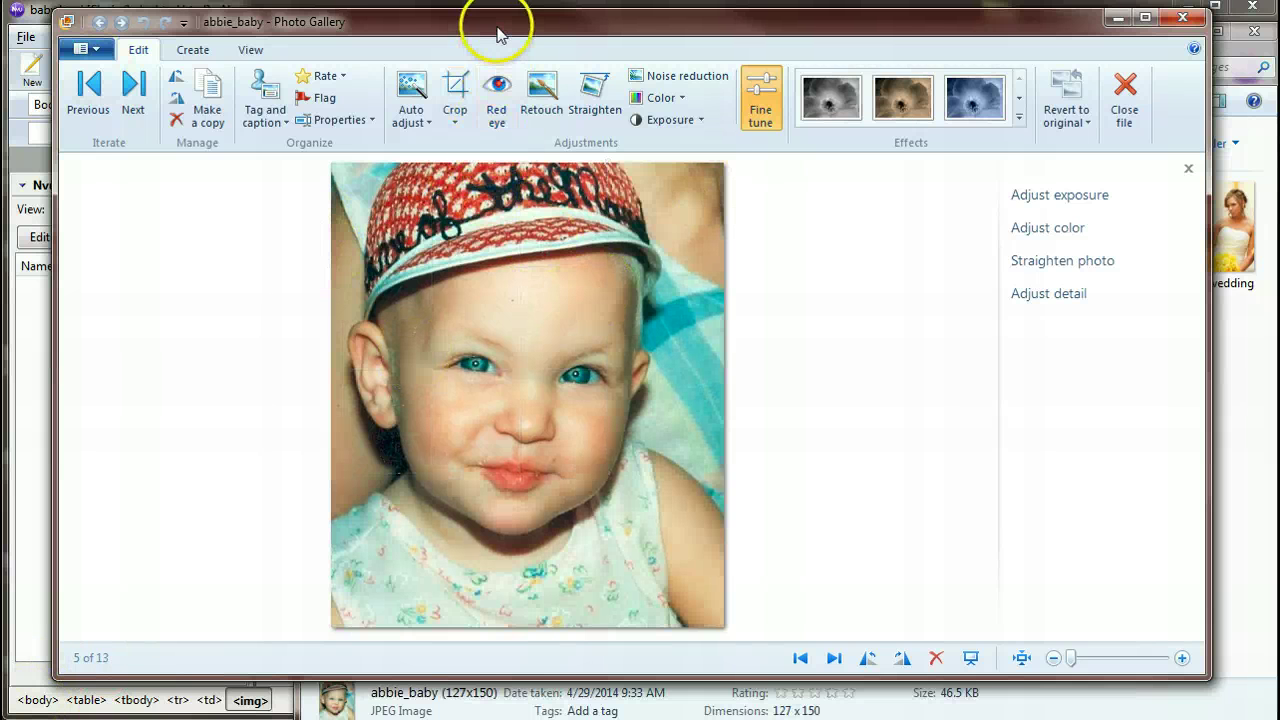
- Crop the abbie_baby photo to a square covering its full width from the top edge
{"action": "left_click", "coordinate": [458, 100]}
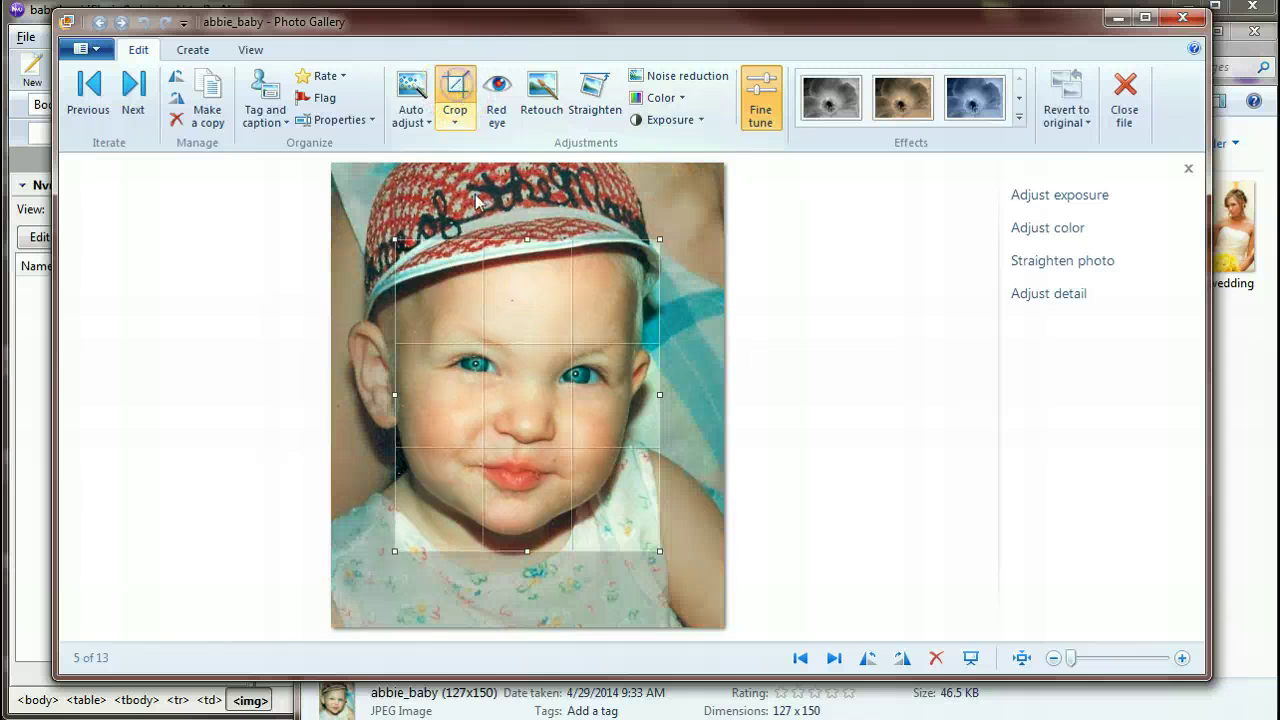
{"action": "left_click", "coordinate": [458, 122]}
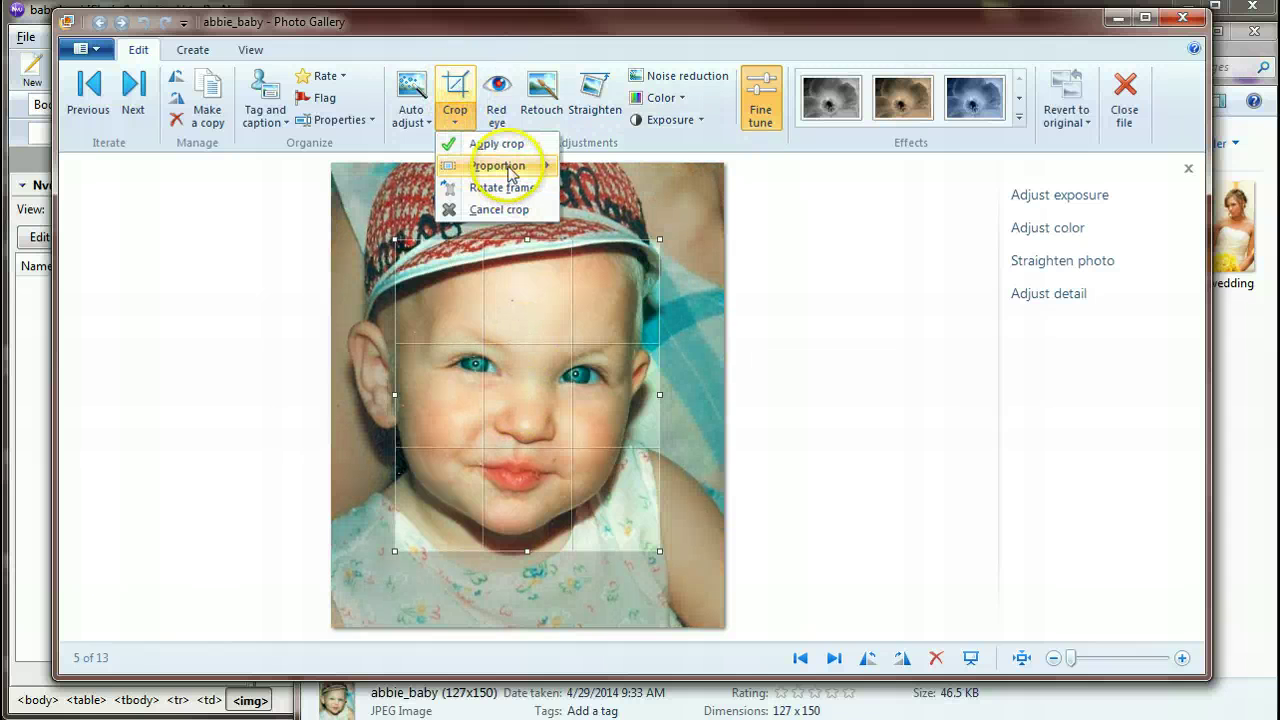
{"action": "mouse_move", "coordinate": [510, 166]}
{"action": "left_click", "coordinate": [624, 386]}
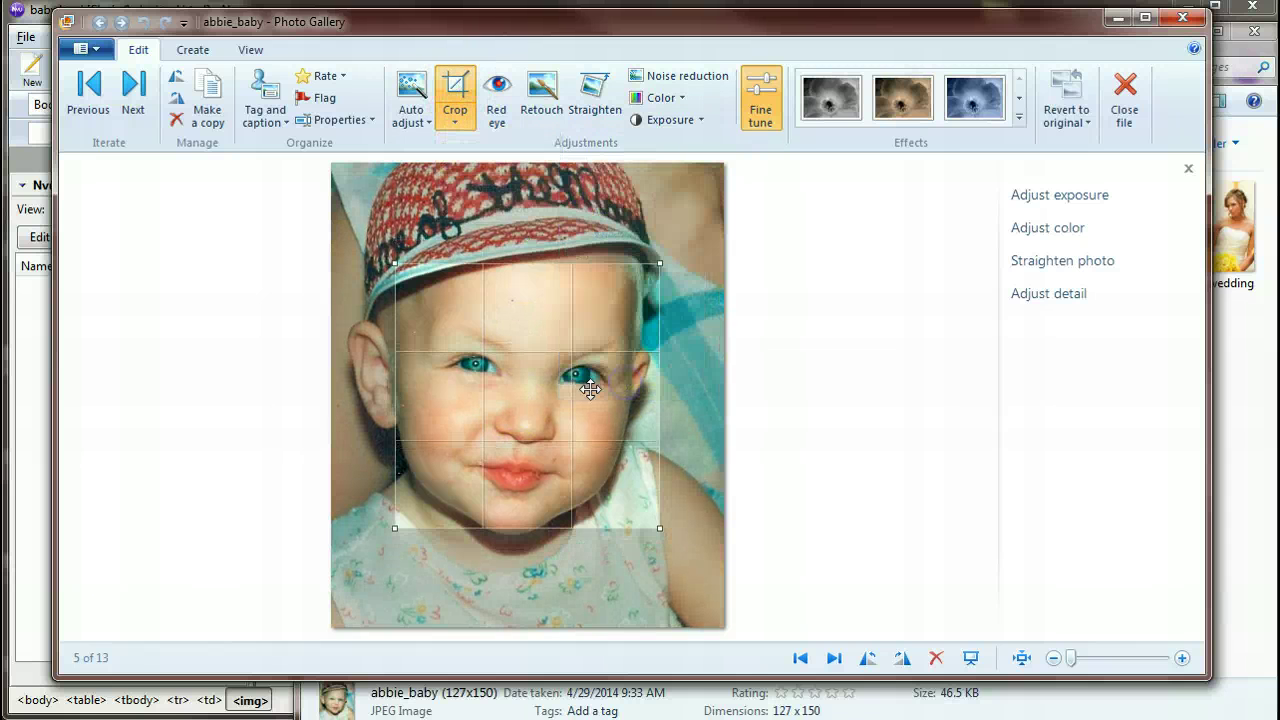
{"action": "left_click_drag", "start_coordinate": [569, 403], "coordinate": [505, 296]}
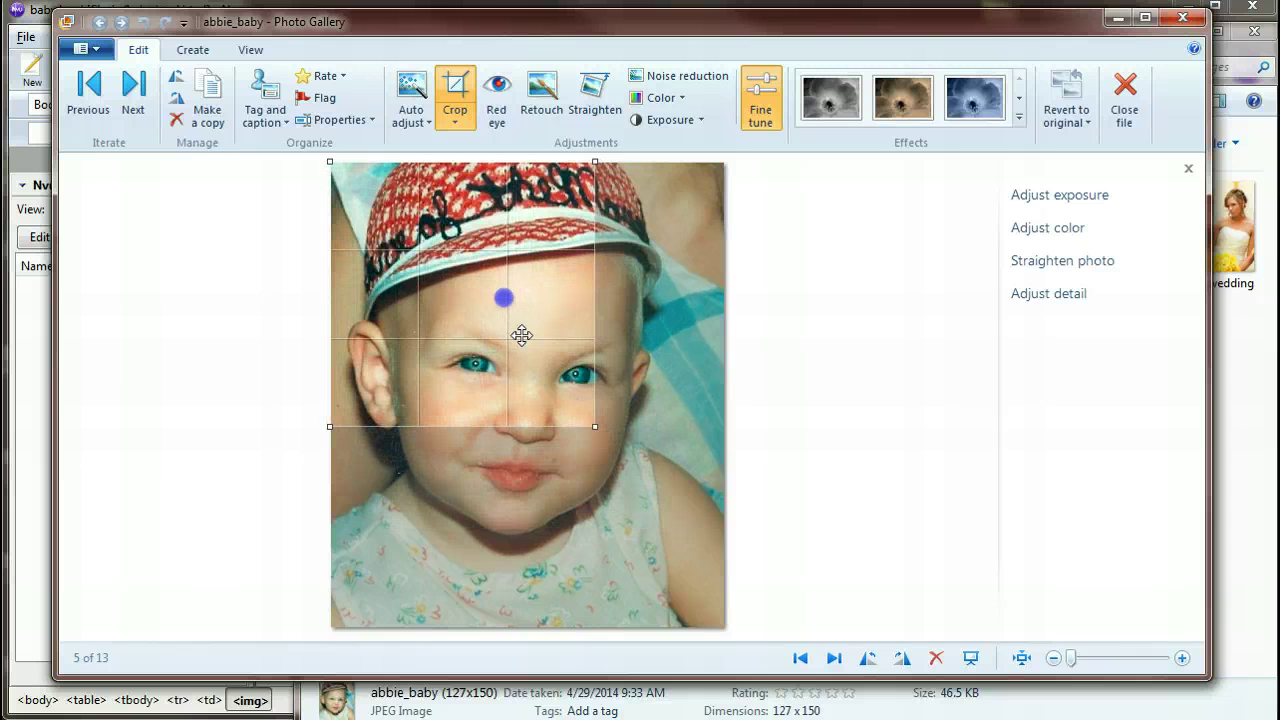
{"action": "left_click_drag", "start_coordinate": [636, 466], "coordinate": [740, 544]}
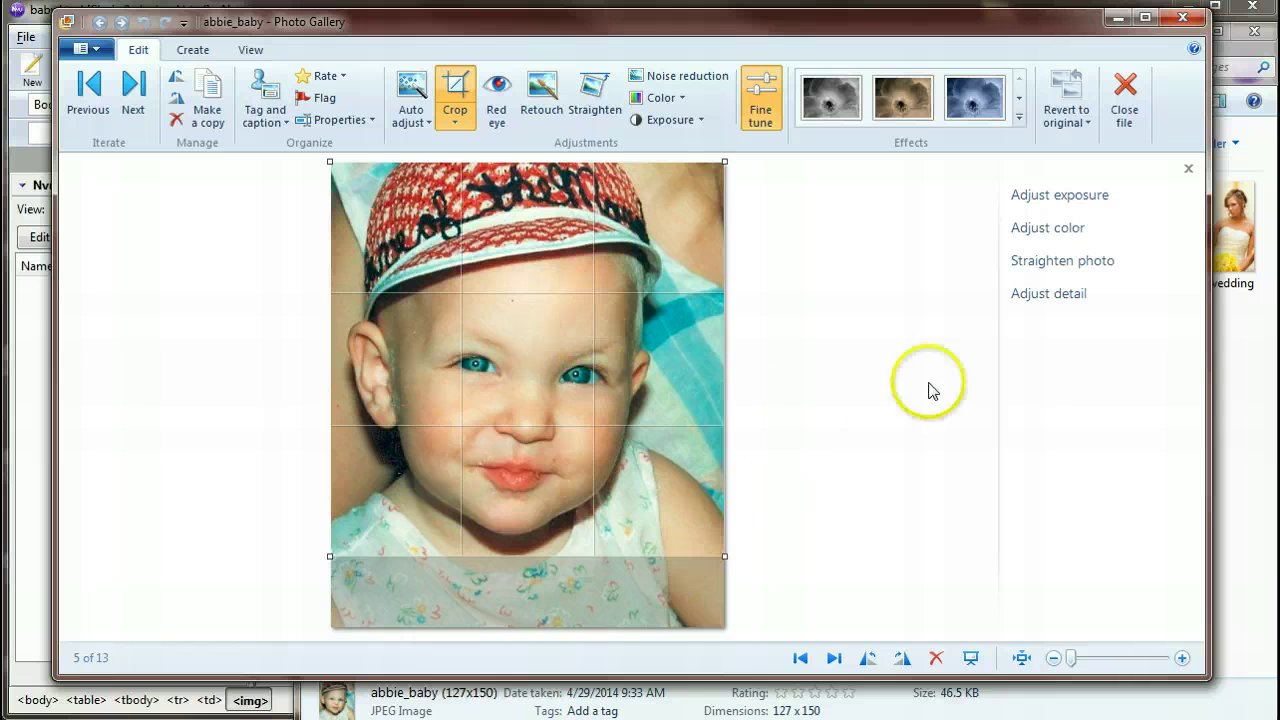
{"action": "left_click", "coordinate": [455, 88]}
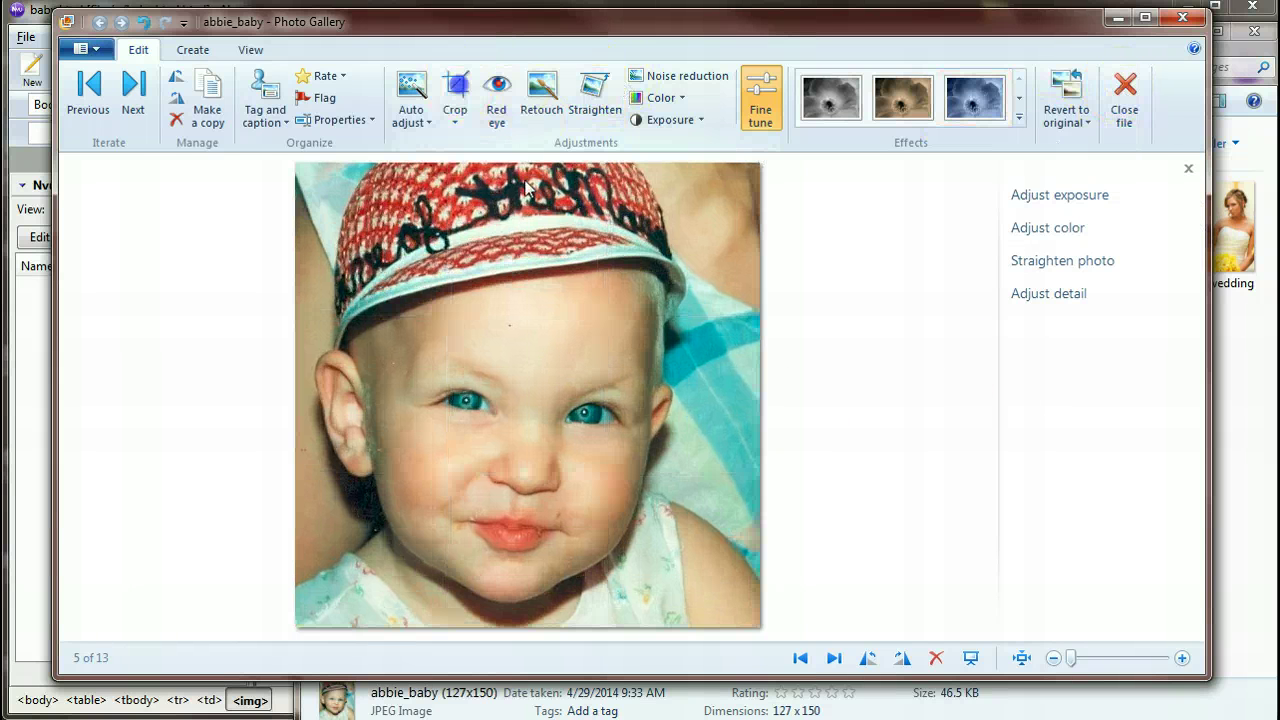
- Close the cropped abbie_baby photo and exit Photo Gallery to return to the Images folder
{"action": "left_click", "coordinate": [1124, 95]}
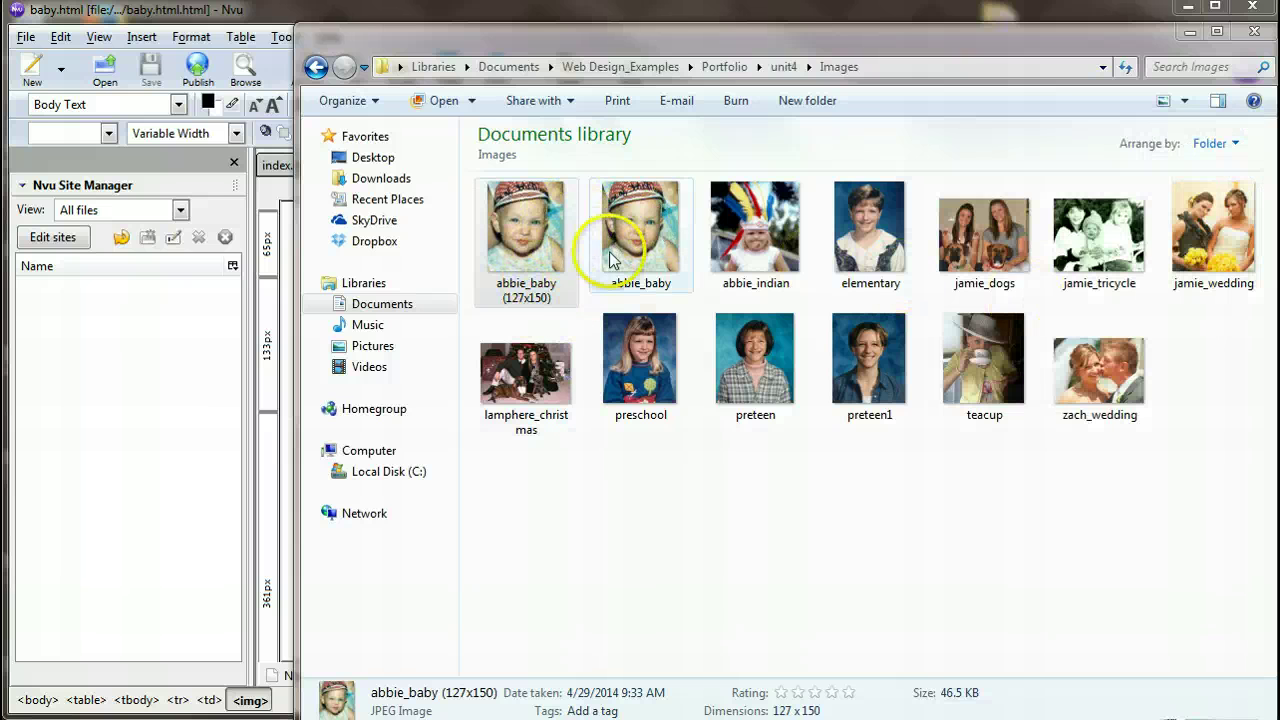
{"action": "left_click", "coordinate": [518, 303]}
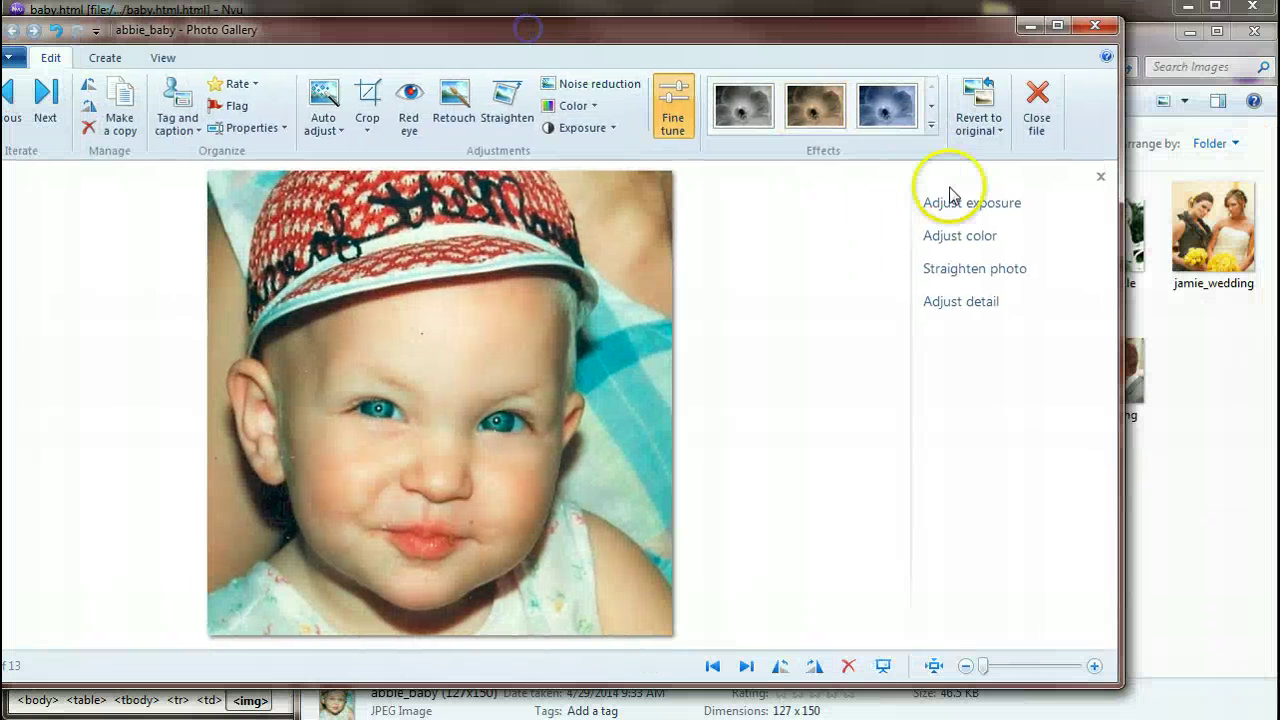
{"action": "left_click", "coordinate": [1040, 100]}
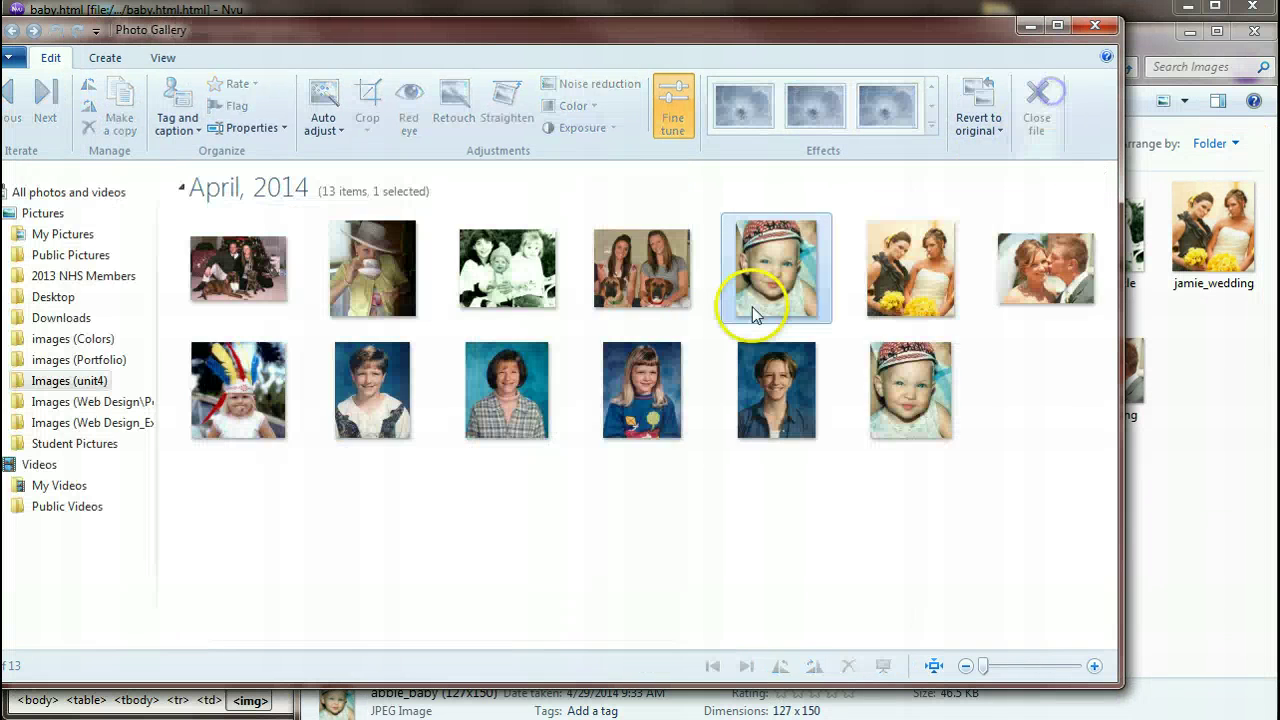
{"action": "key", "text": "alt+F4"}
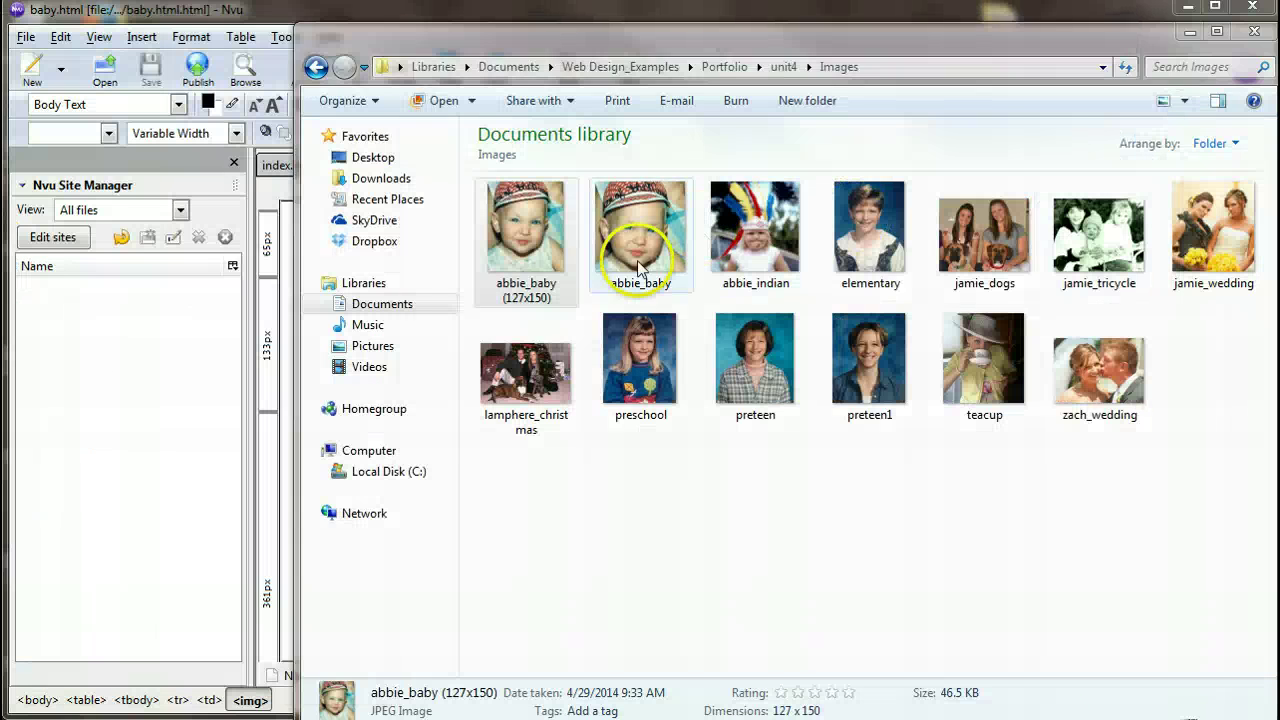
- Rename the 127x150 copy of abbie_baby as abbie_baby_th, and view the full-size photo and the thumbnail one after the other
{"action": "left_click", "coordinate": [543, 305]}
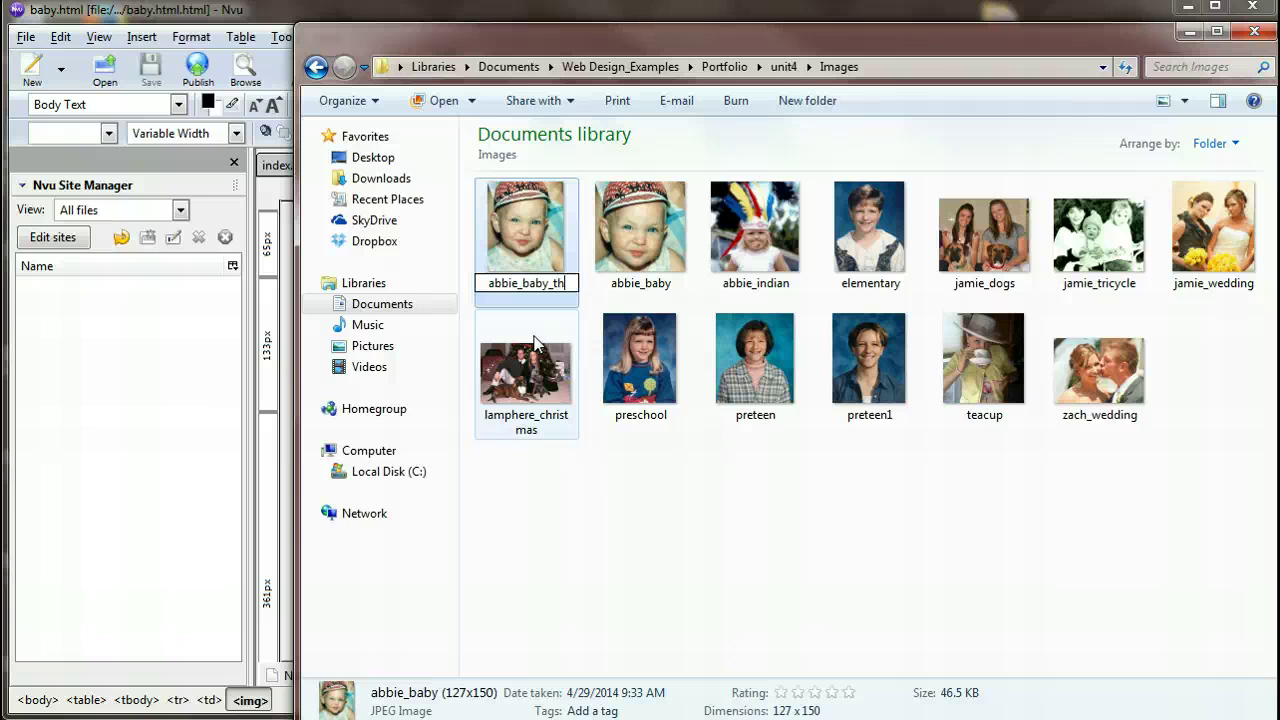
{"action": "key", "text": "Return"}
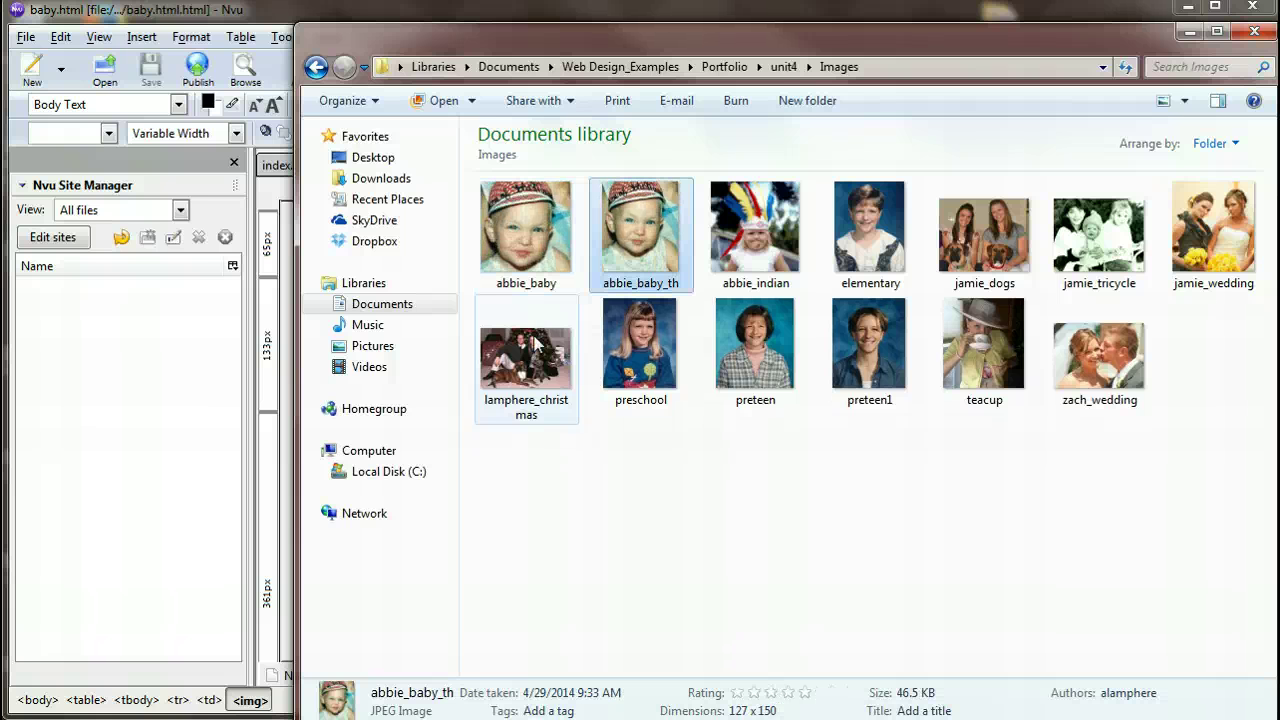
{"action": "left_click", "coordinate": [546, 280]}
{"action": "double_click", "coordinate": [546, 248]}
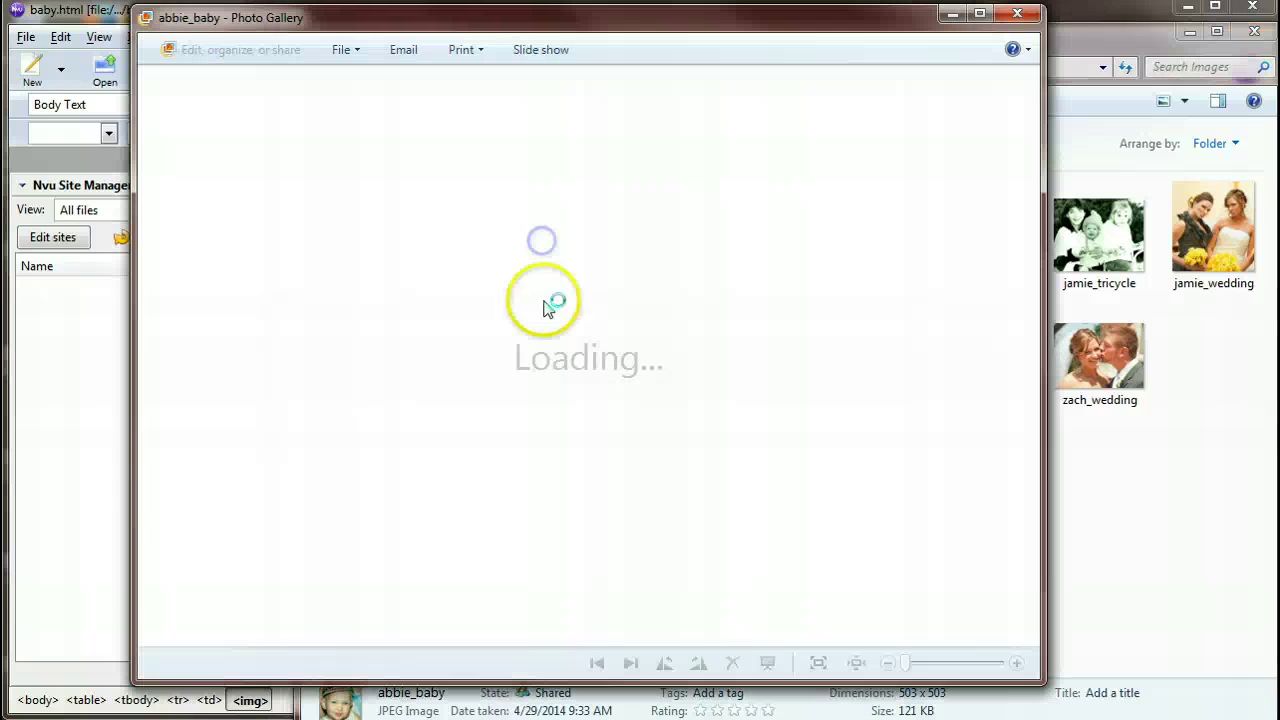
{"action": "left_click", "coordinate": [1029, 19]}
{"action": "double_click", "coordinate": [641, 232]}
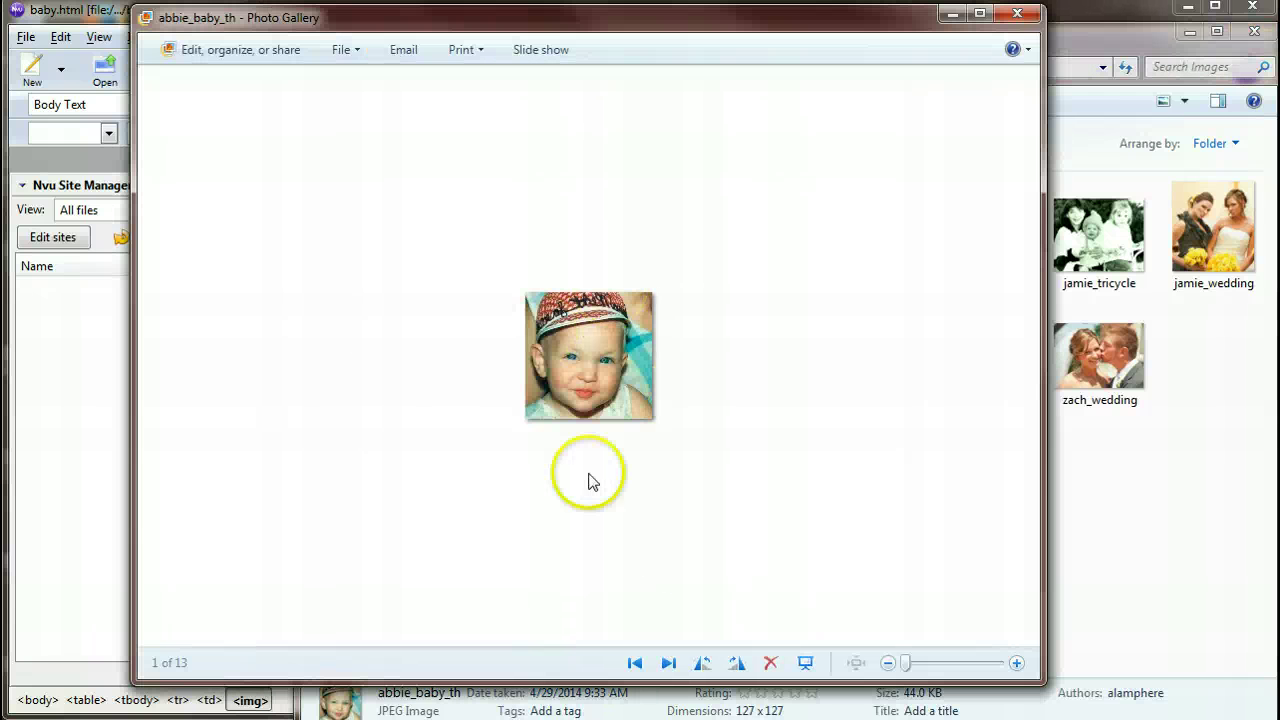
{"action": "left_click", "coordinate": [1020, 16]}
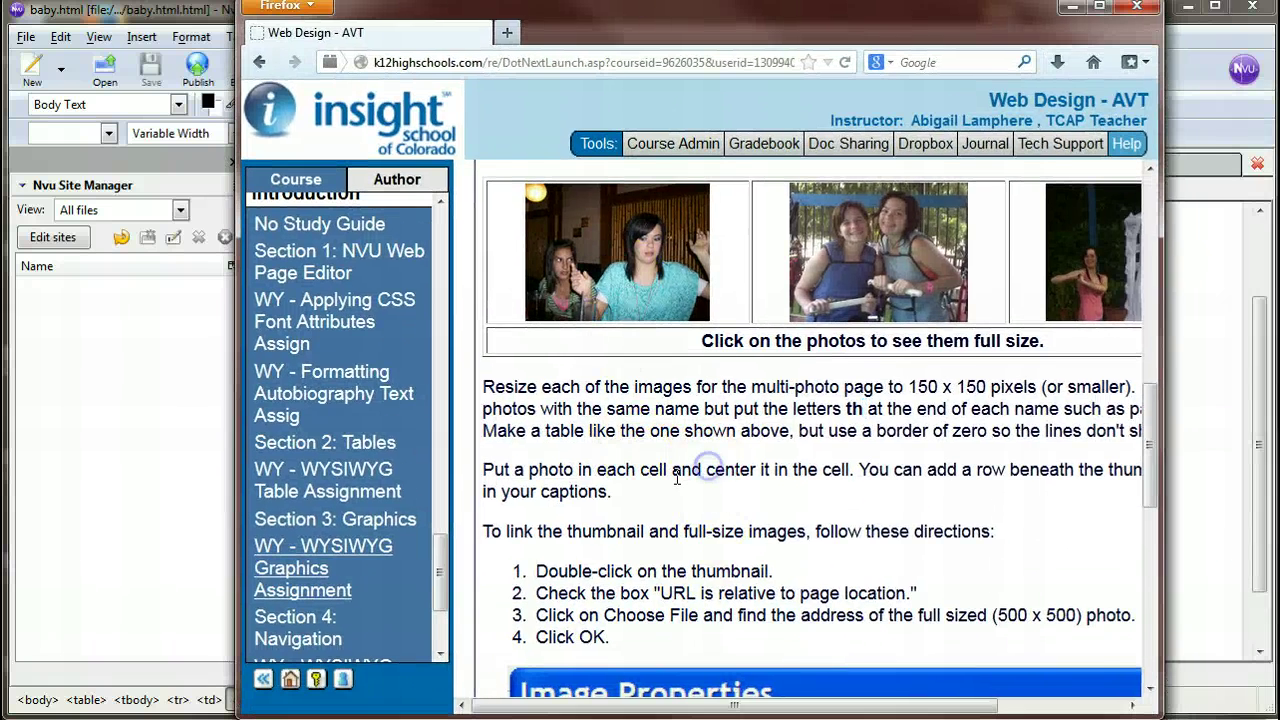
- Review the course lesson in Firefox on building the zero-border thumbnail table, widening the browser window to read the full lines
{"action": "scroll", "coordinate": [677, 478], "scroll_direction": "down", "scroll_amount": 3}
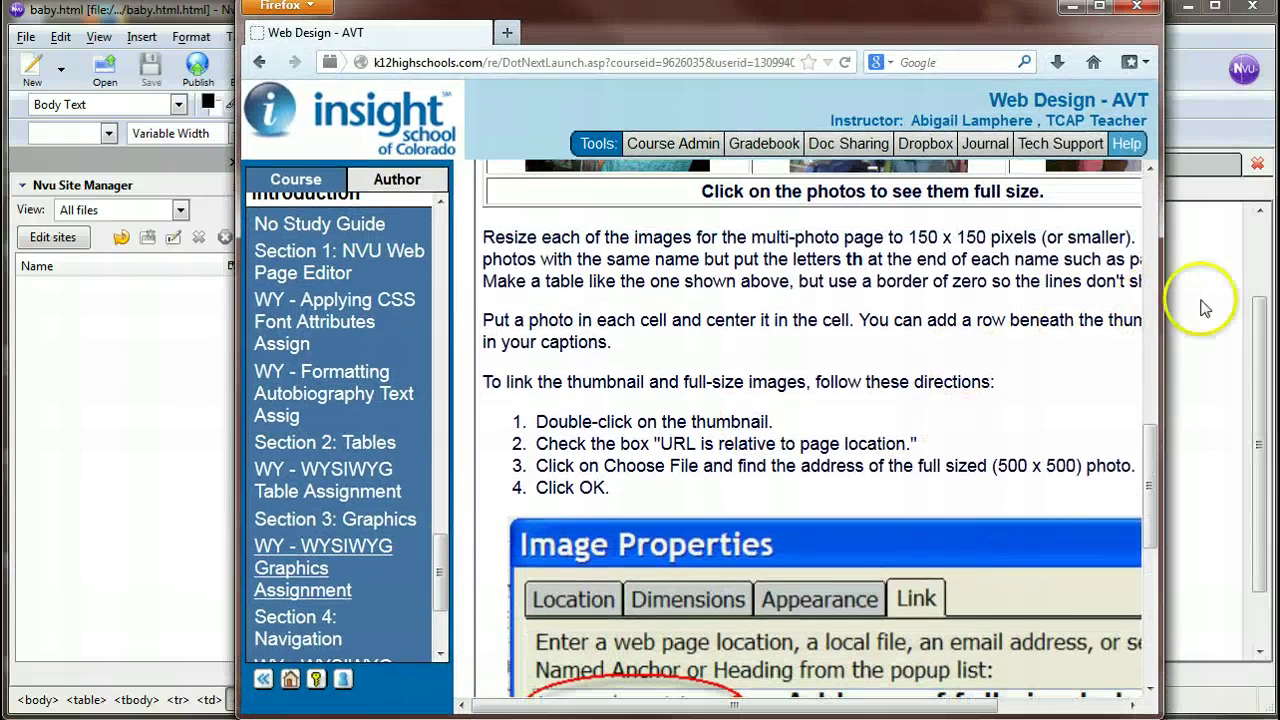
{"action": "left_click_drag", "start_coordinate": [1166, 288], "coordinate": [1276, 290]}
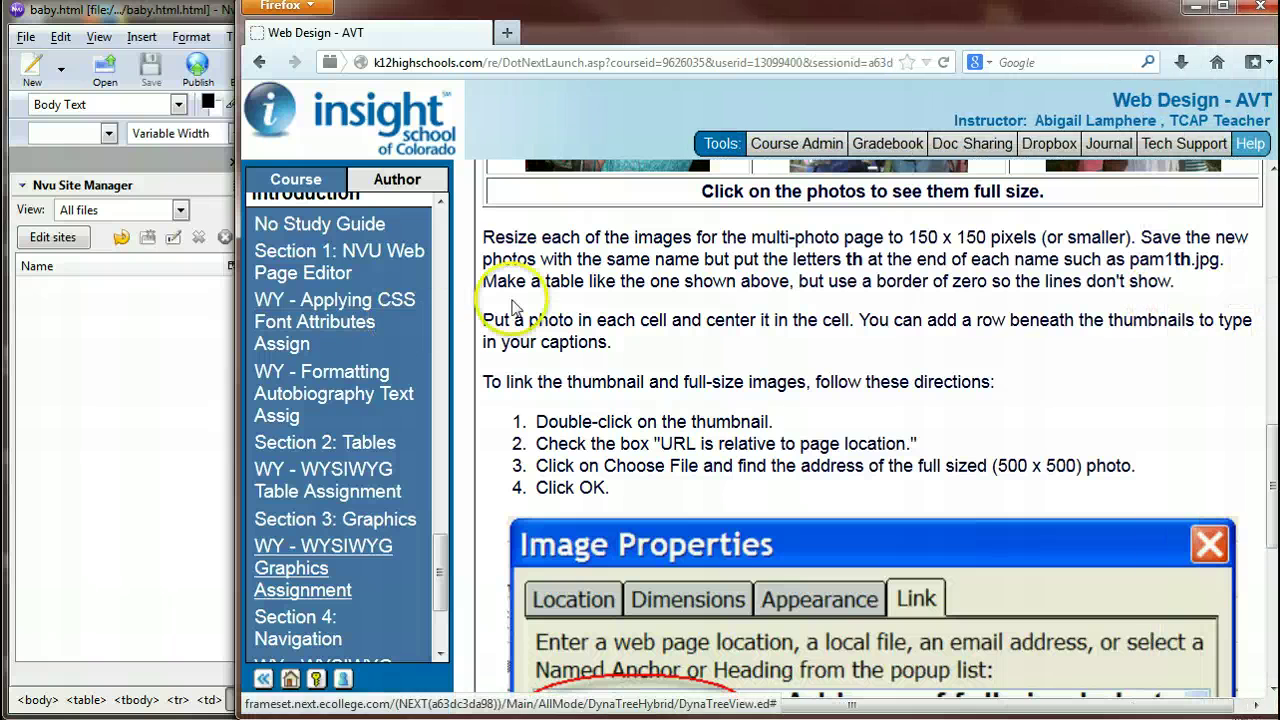
{"action": "left_click_drag", "start_coordinate": [635, 281], "coordinate": [897, 282]}
{"action": "scroll", "coordinate": [1080, 270], "scroll_direction": "up", "scroll_amount": 8}
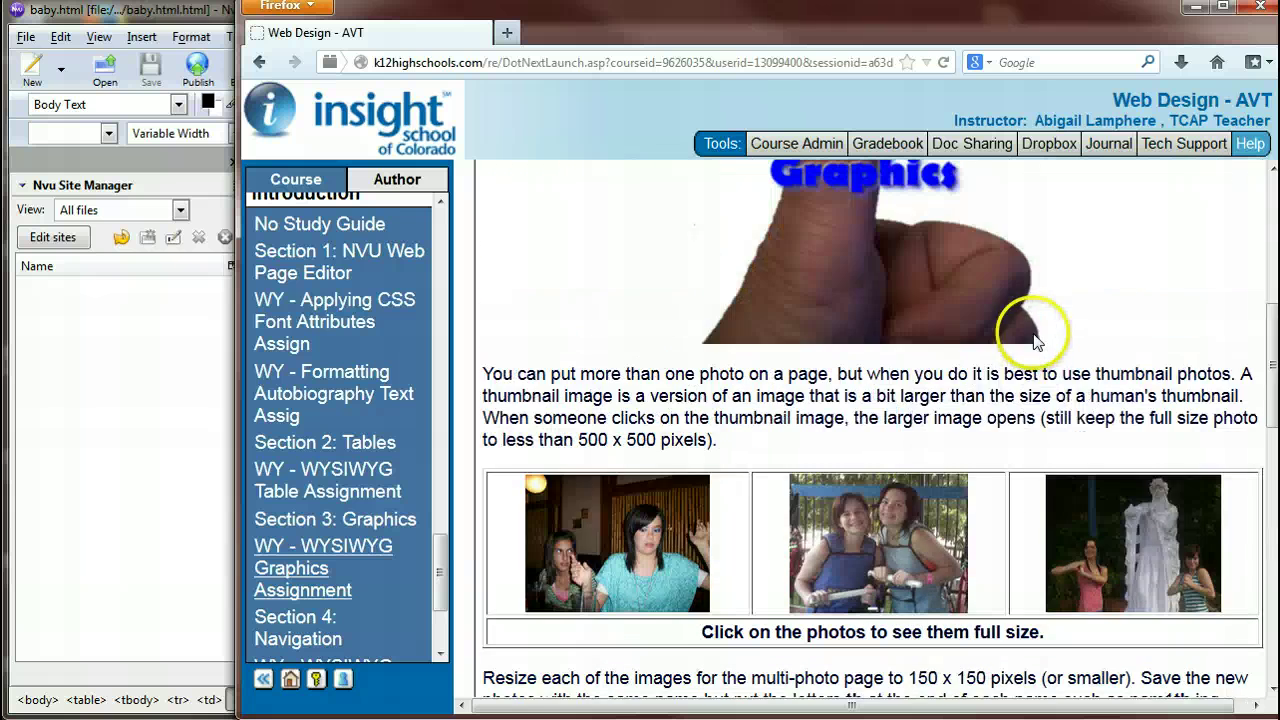
{"action": "scroll", "coordinate": [1040, 358], "scroll_direction": "down", "scroll_amount": 3}
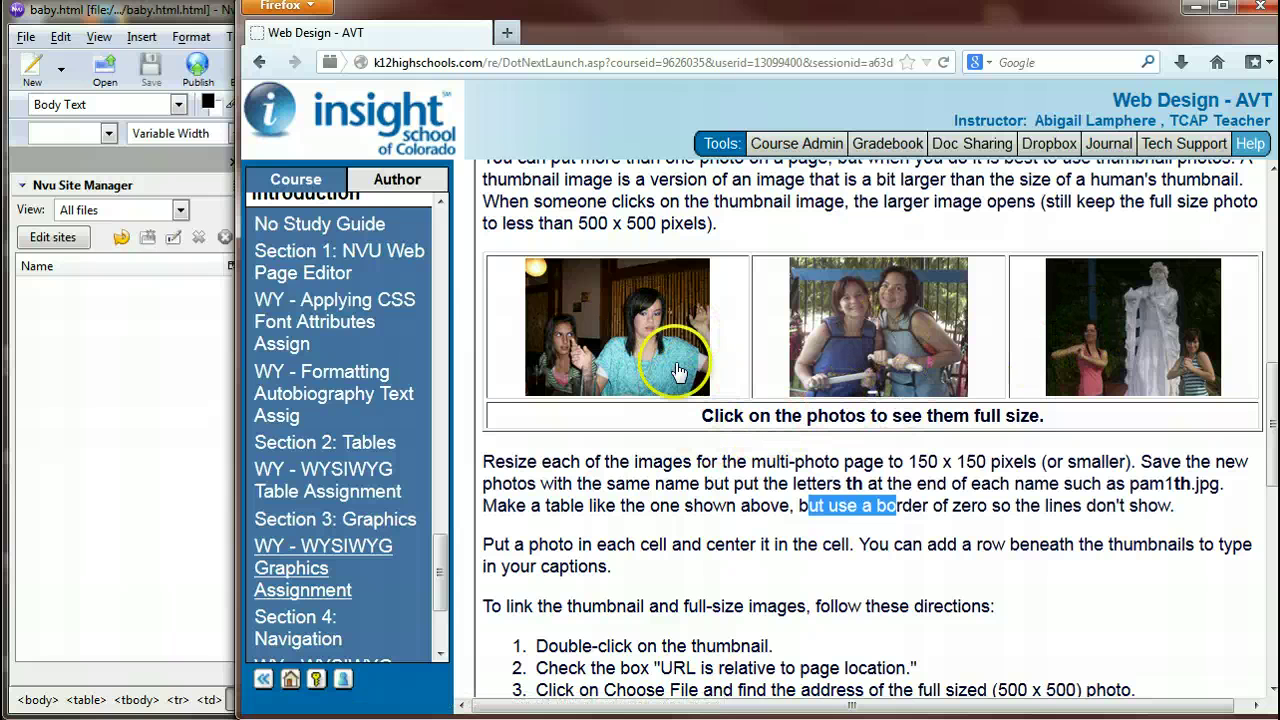
- Switch to Nvu and delete the baby photo from the large content cell of baby.html
{"action": "key", "text": "alt+Tab"}
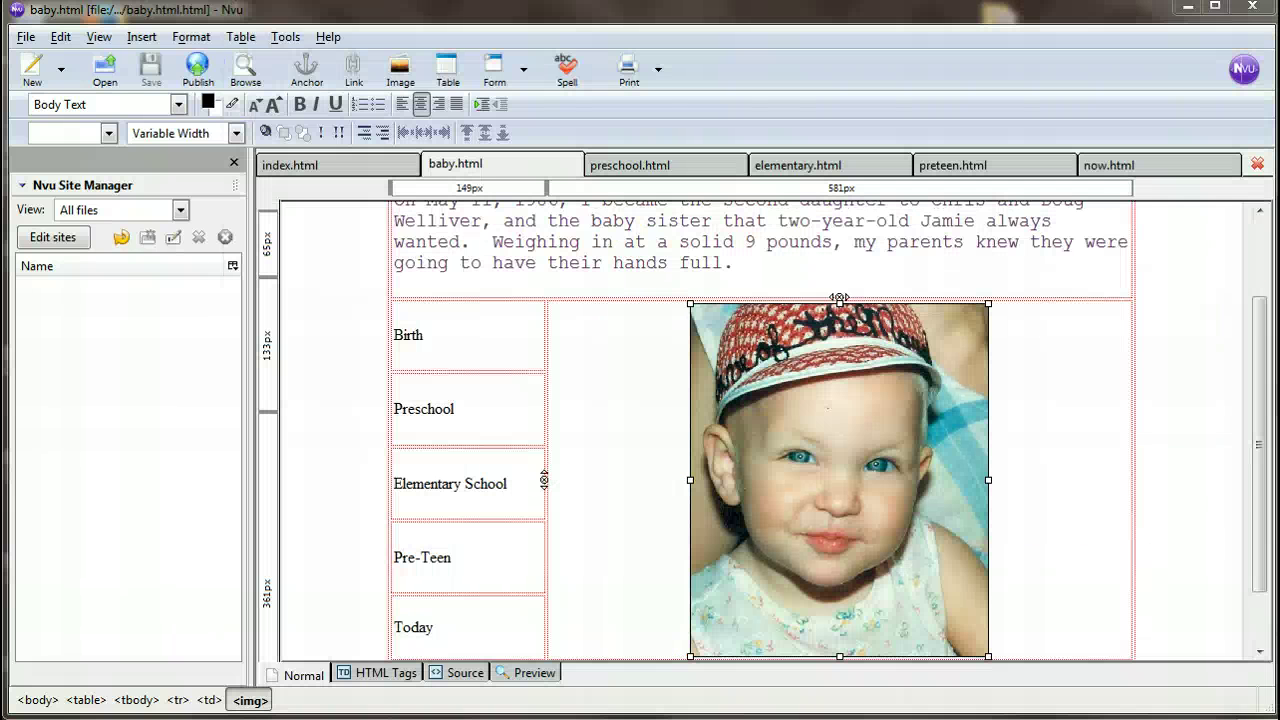
{"action": "left_click", "coordinate": [868, 442]}
{"action": "key", "text": "Delete"}
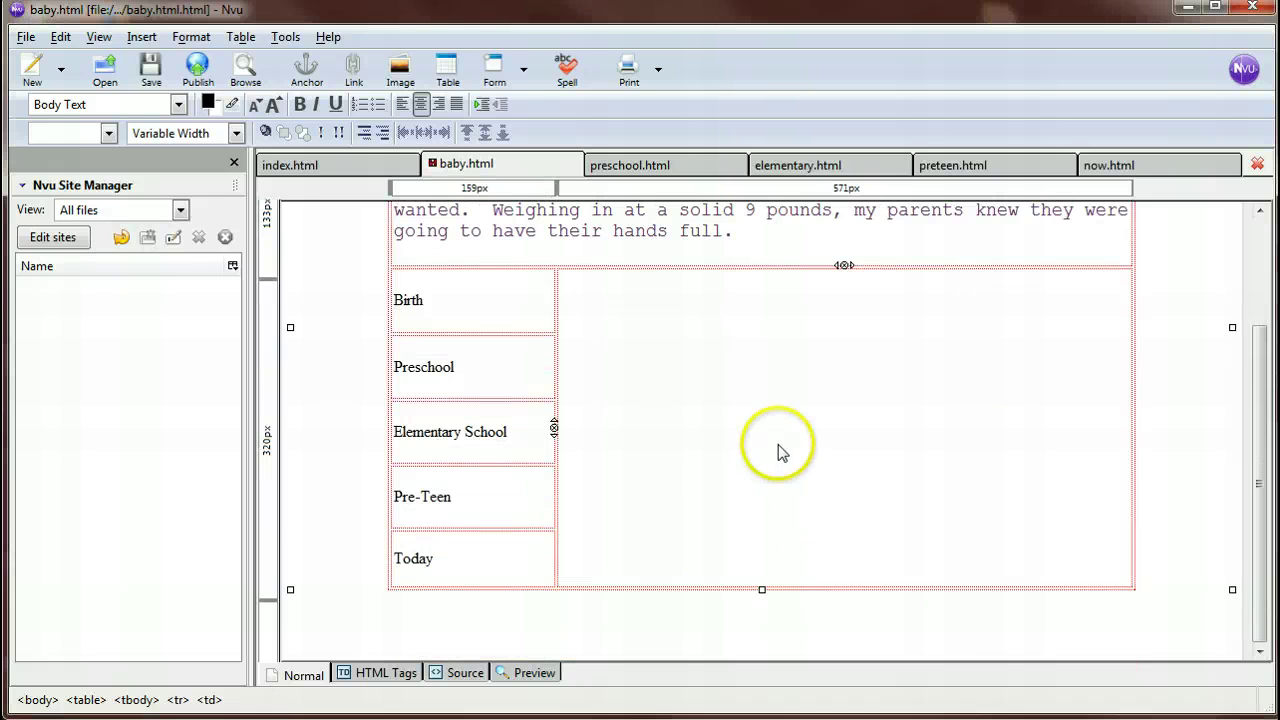
- Insert a table with two rows and three columns in the emptied content cell of baby.html
{"action": "left_click", "coordinate": [241, 37]}
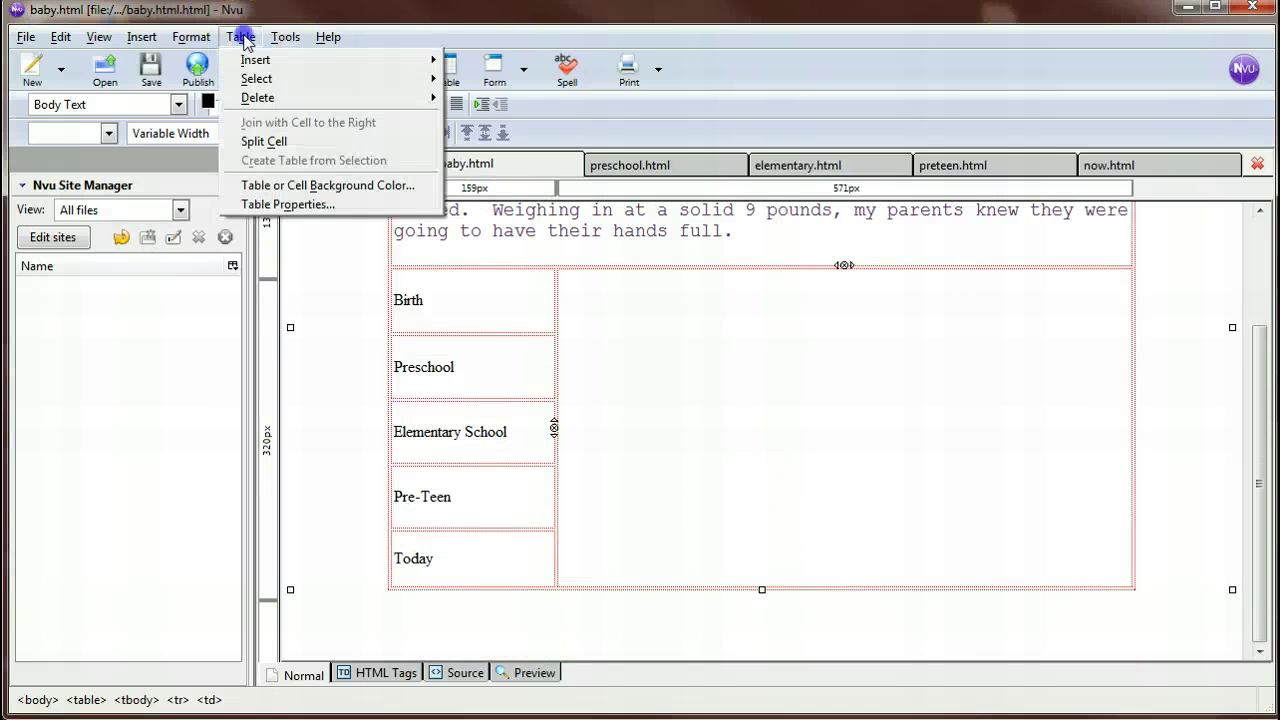
{"action": "mouse_move", "coordinate": [370, 58]}
{"action": "left_click", "coordinate": [525, 60]}
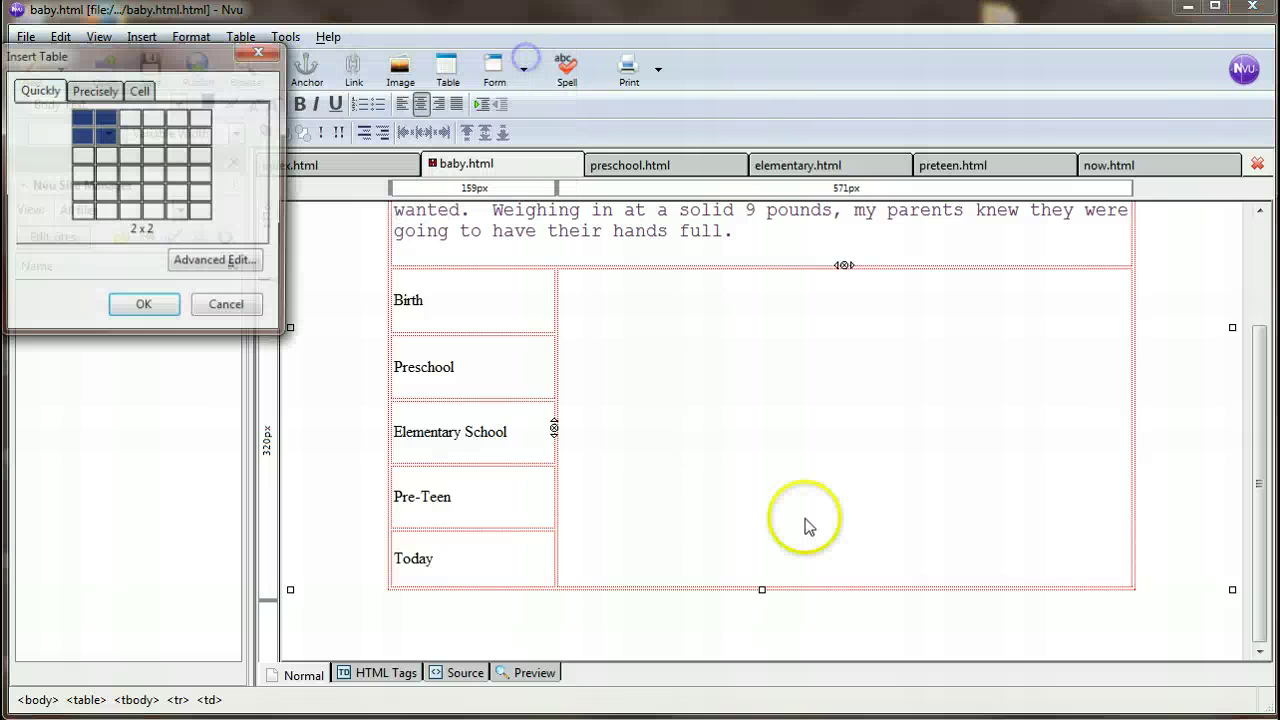
{"action": "left_click", "coordinate": [126, 137]}
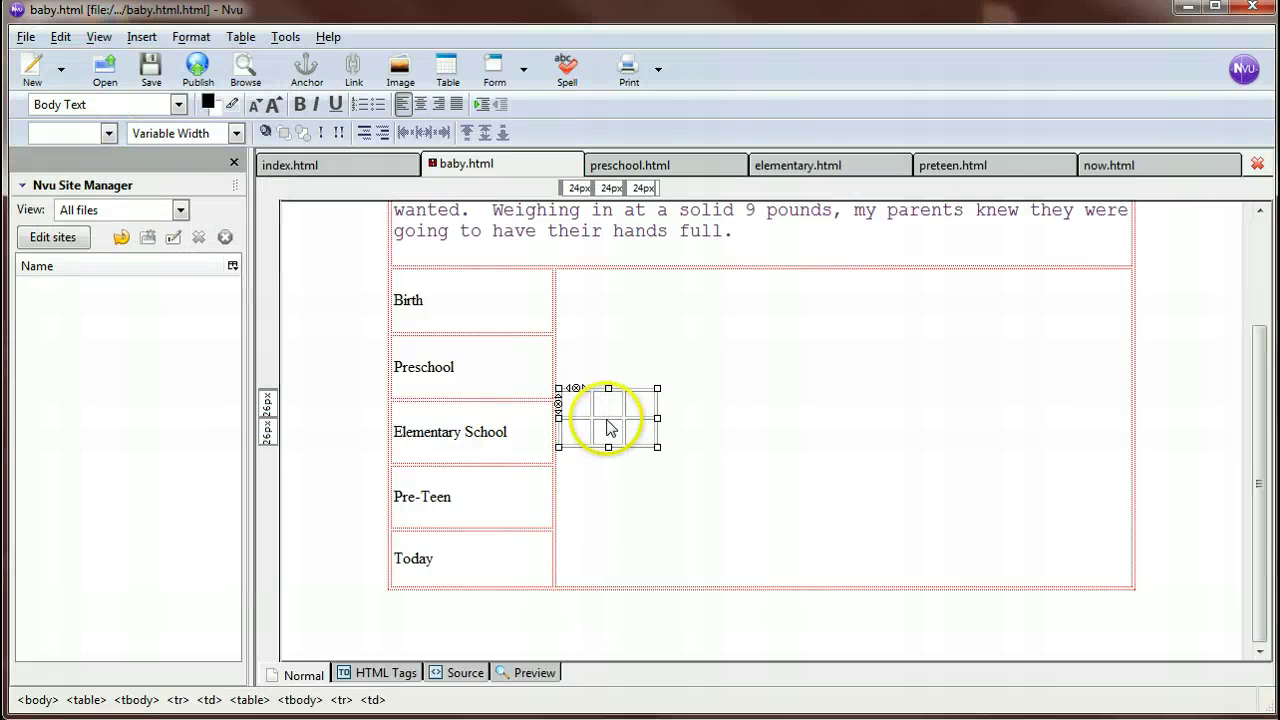
- Set the nested table's alignment to Center within the content cell
{"action": "left_click", "coordinate": [420, 104]}
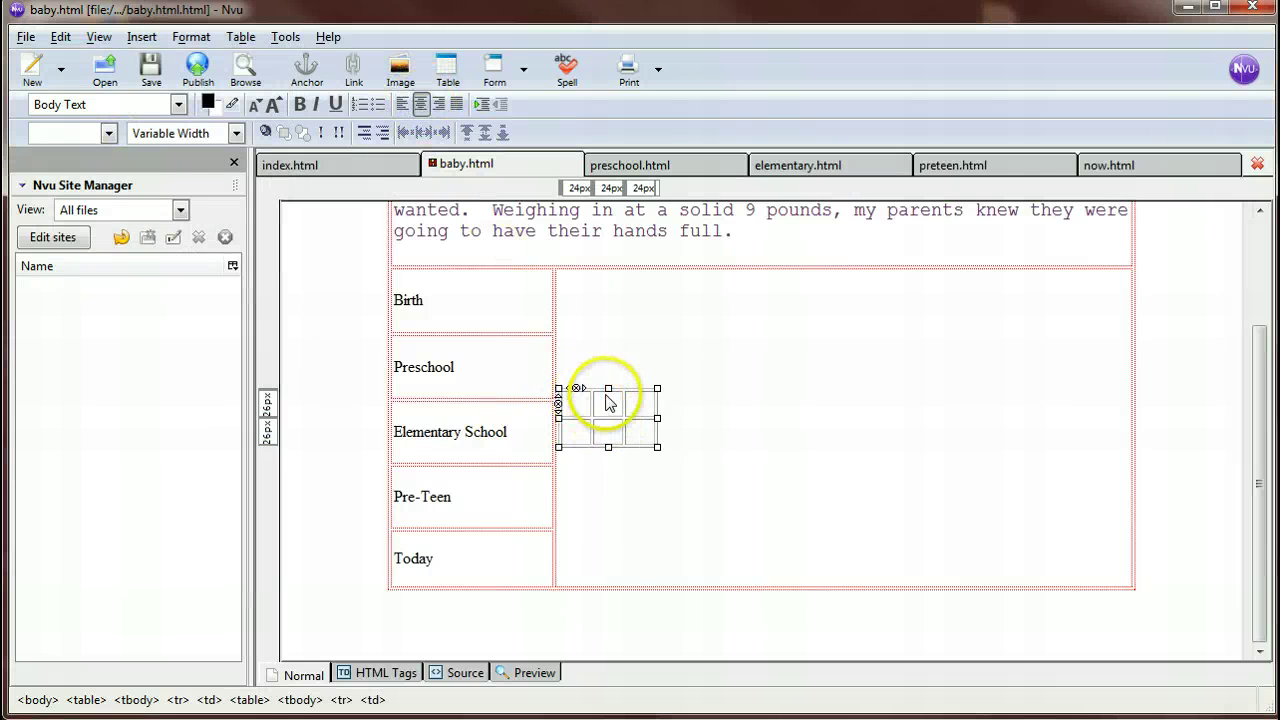
{"action": "double_click", "coordinate": [597, 395]}
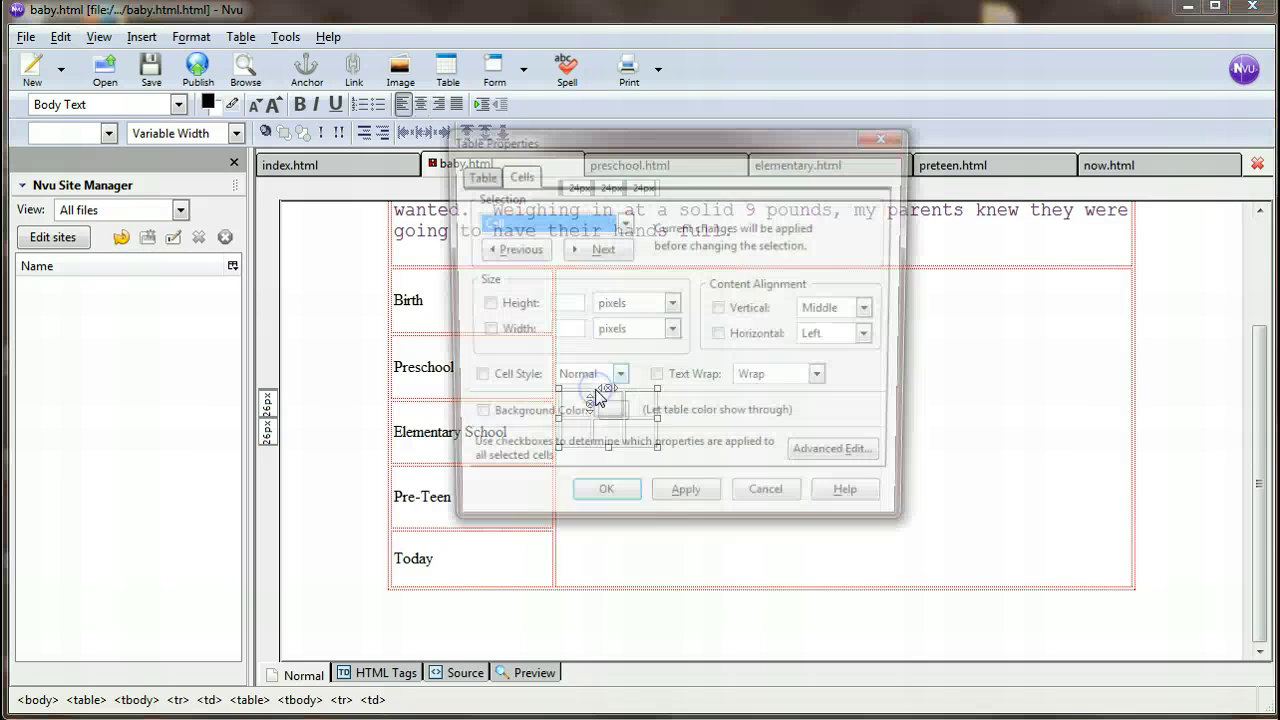
{"action": "left_click", "coordinate": [476, 174]}
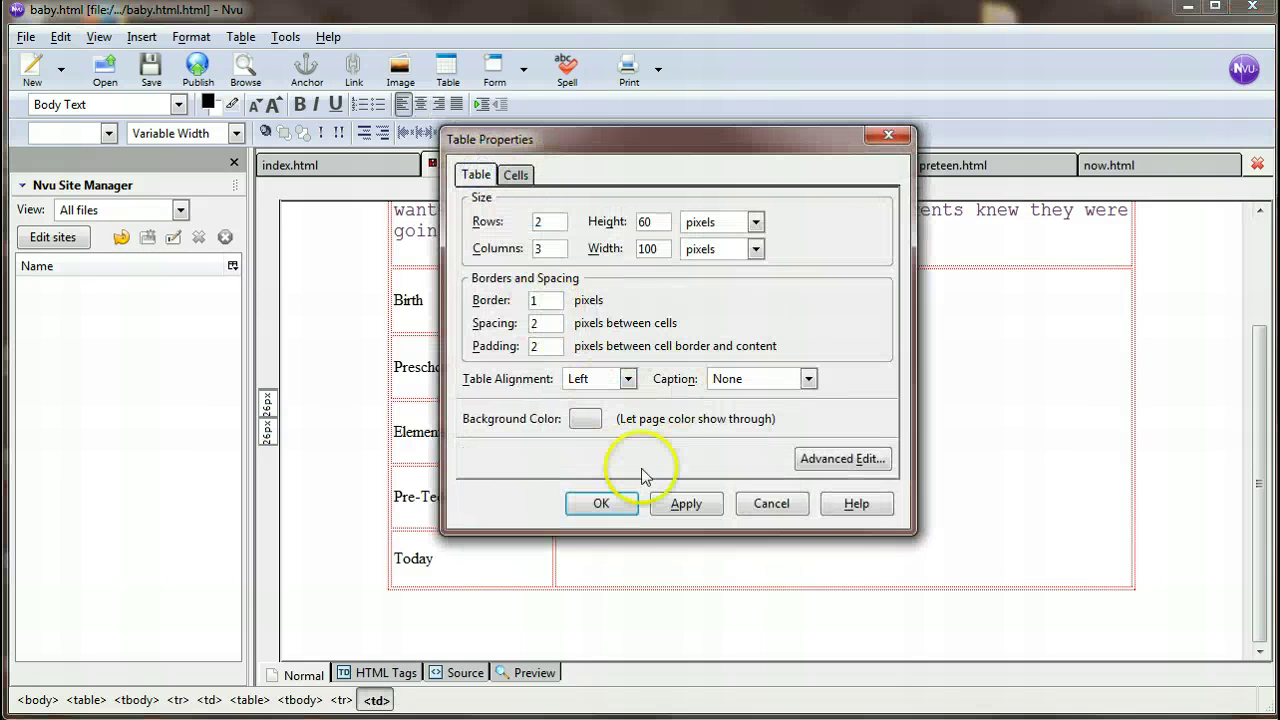
{"action": "left_click", "coordinate": [625, 378]}
{"action": "left_click", "coordinate": [610, 420]}
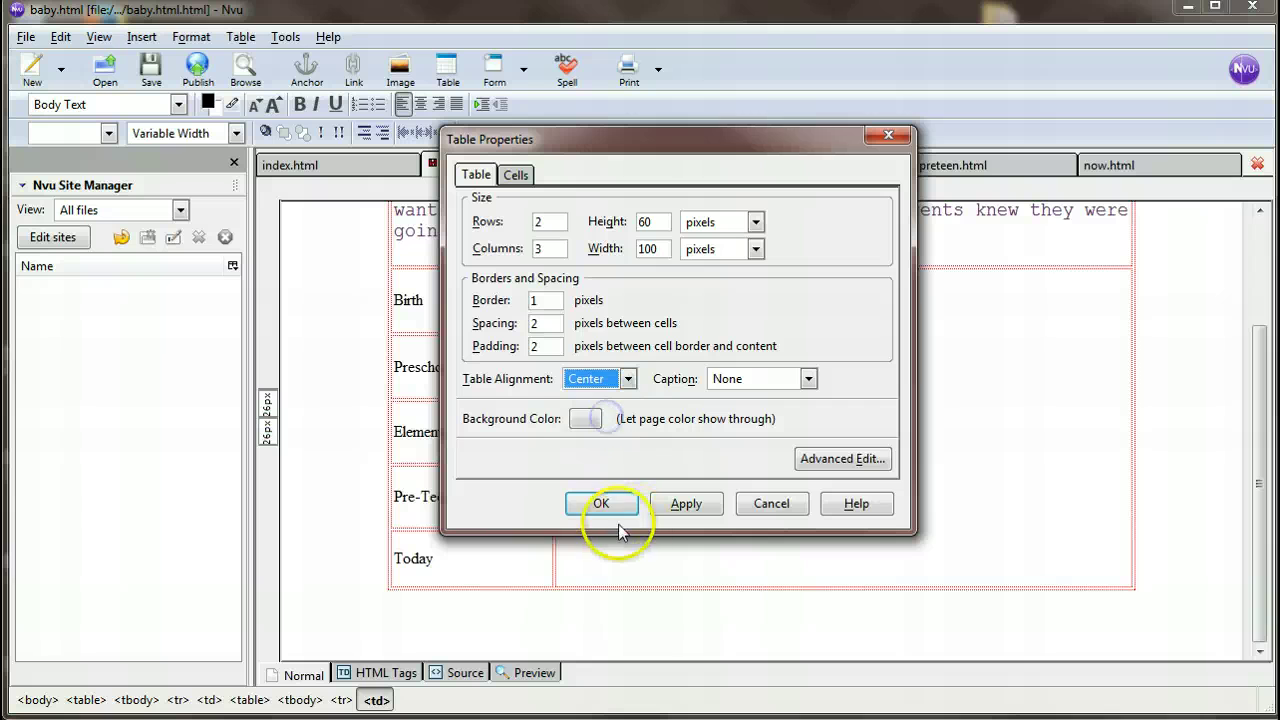
{"action": "left_click", "coordinate": [601, 503]}
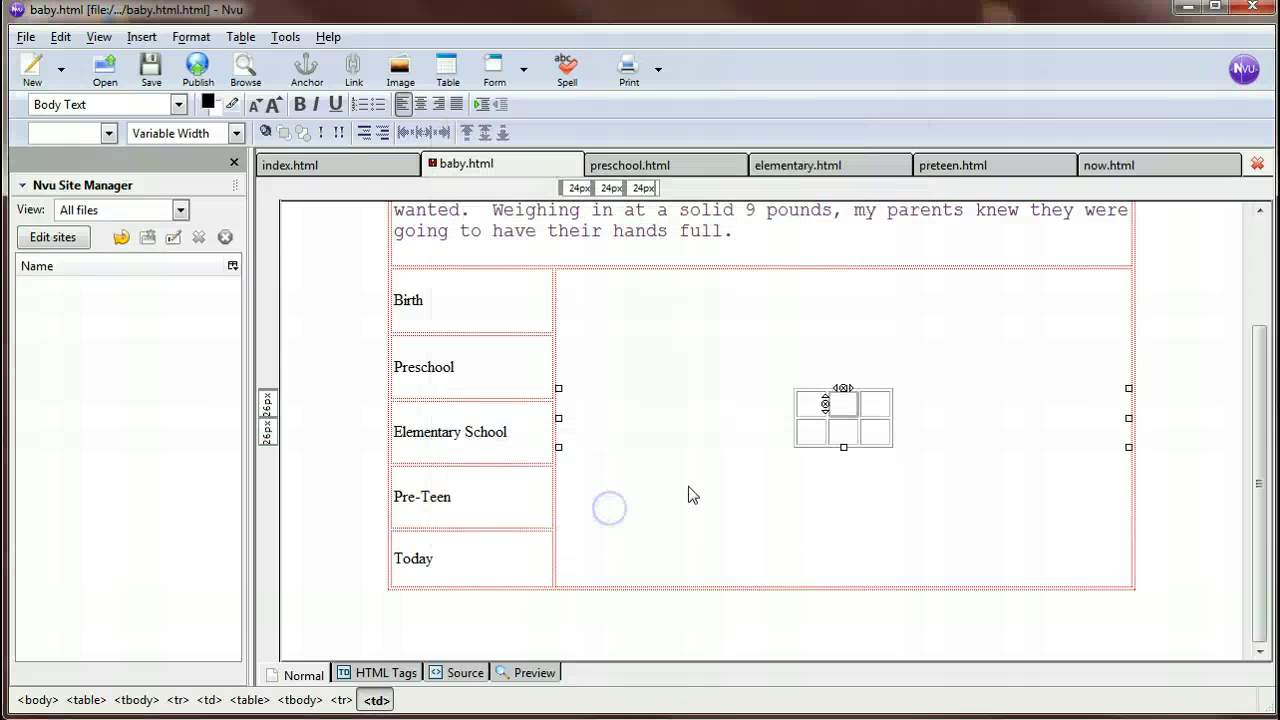
- Join the three bottom-row cells of the nested table and enter the caption "Click on the photos to see them full size."
{"action": "right_click", "coordinate": [842, 441]}
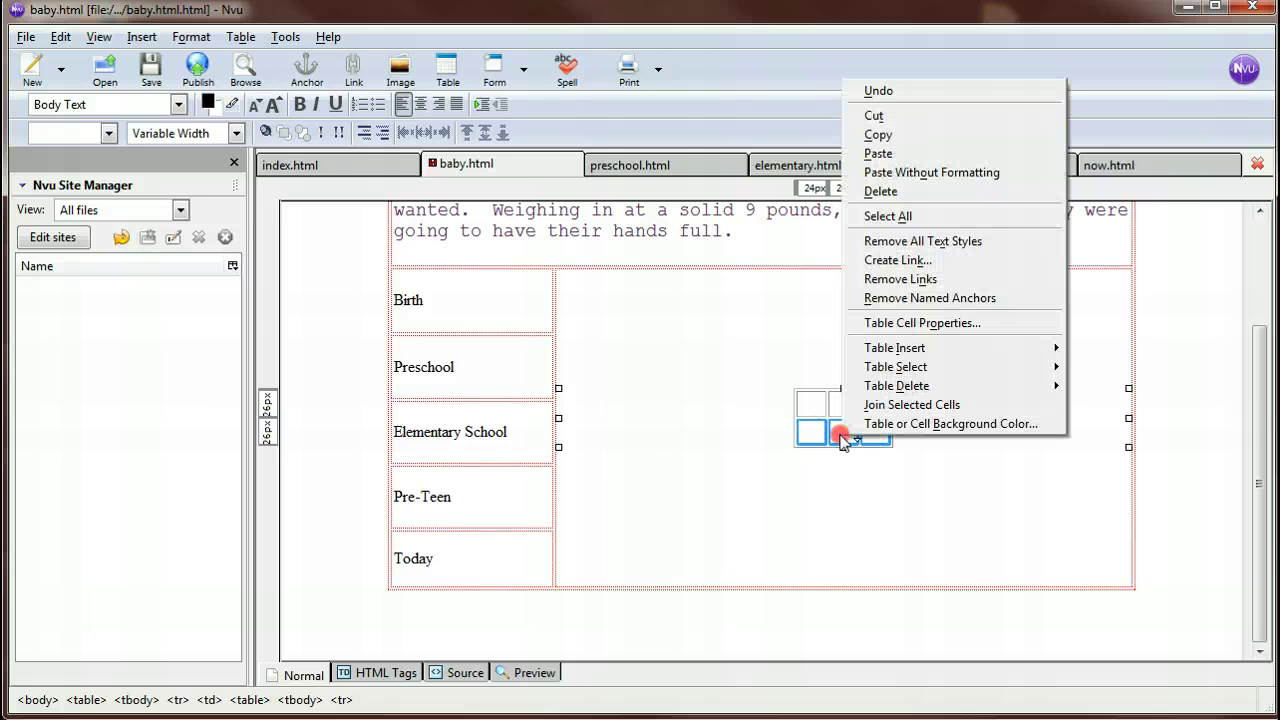
{"action": "left_click", "coordinate": [898, 410]}
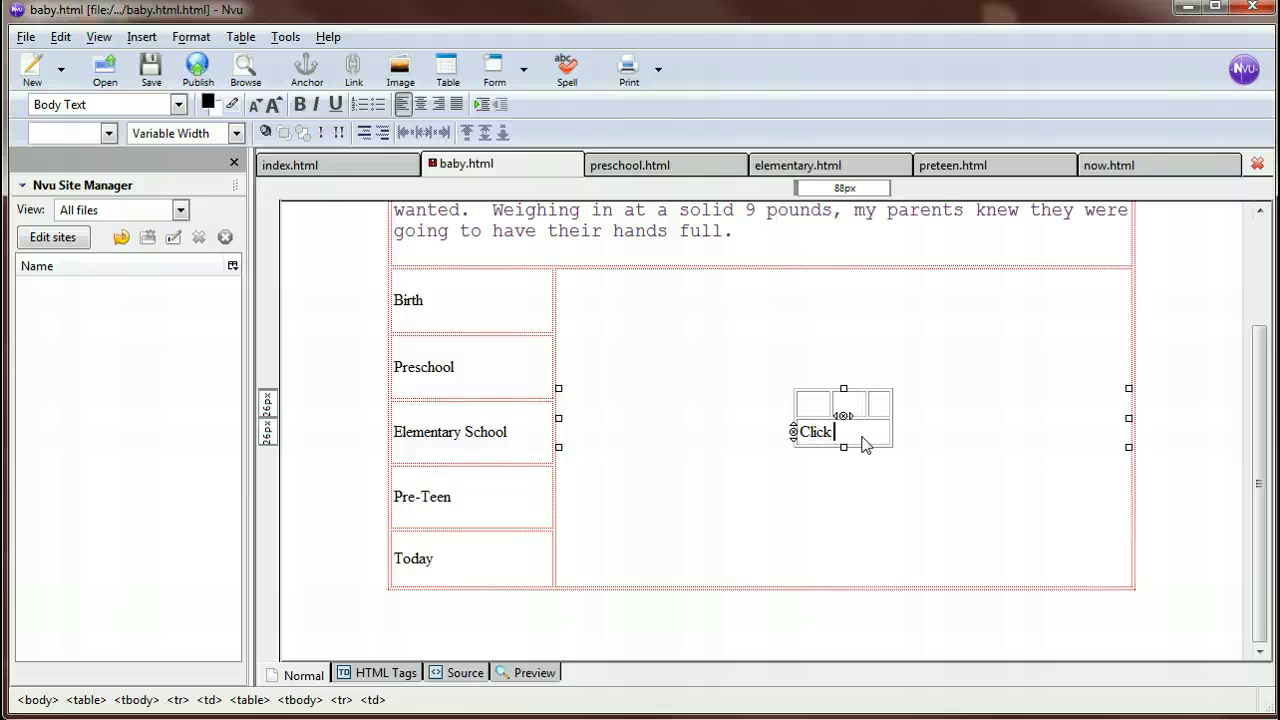
{"action": "type", "text": "phon"}
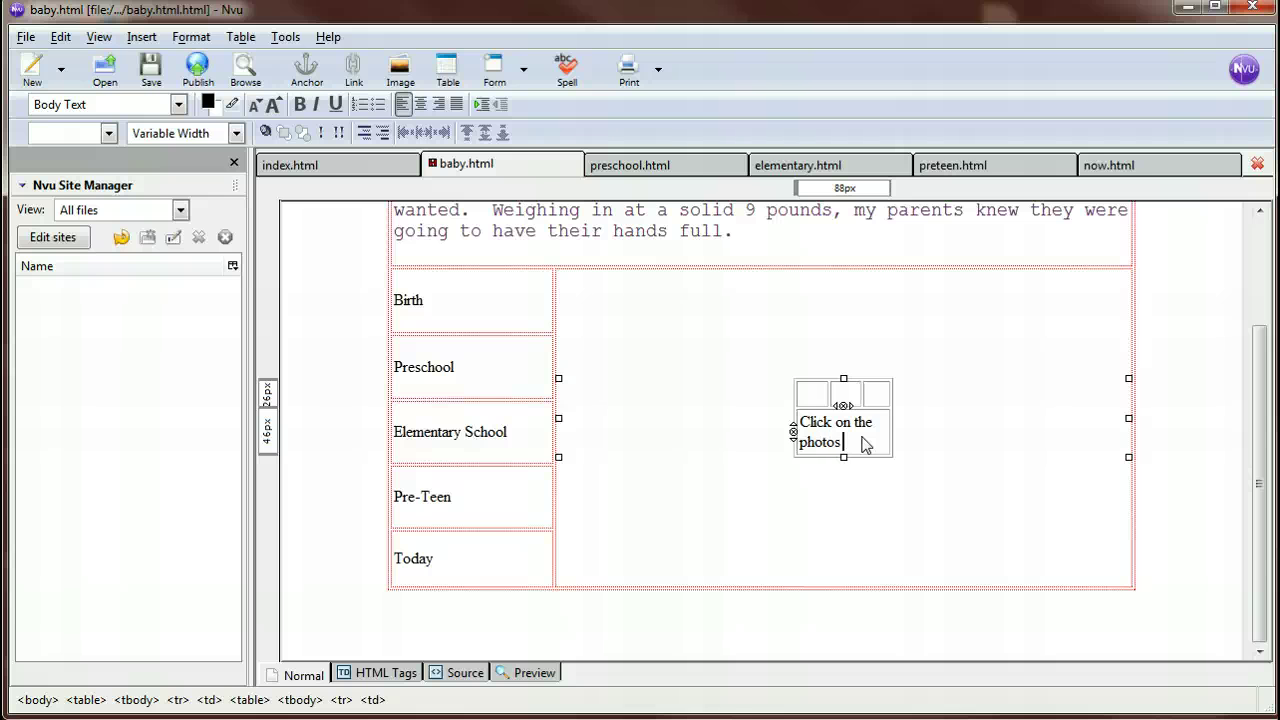
{"action": "type", "text": "see them full size."}
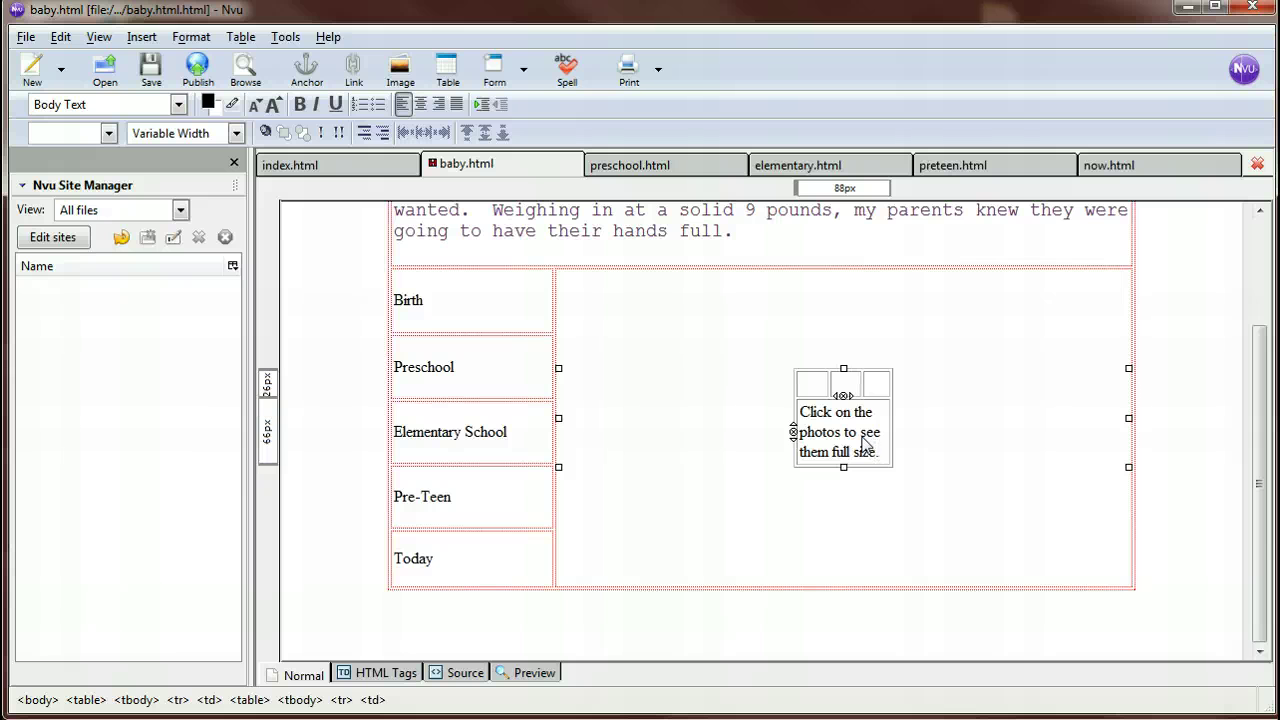
- Start inserting an image in the first cell of the nested table's upper row
{"action": "left_click", "coordinate": [814, 383]}
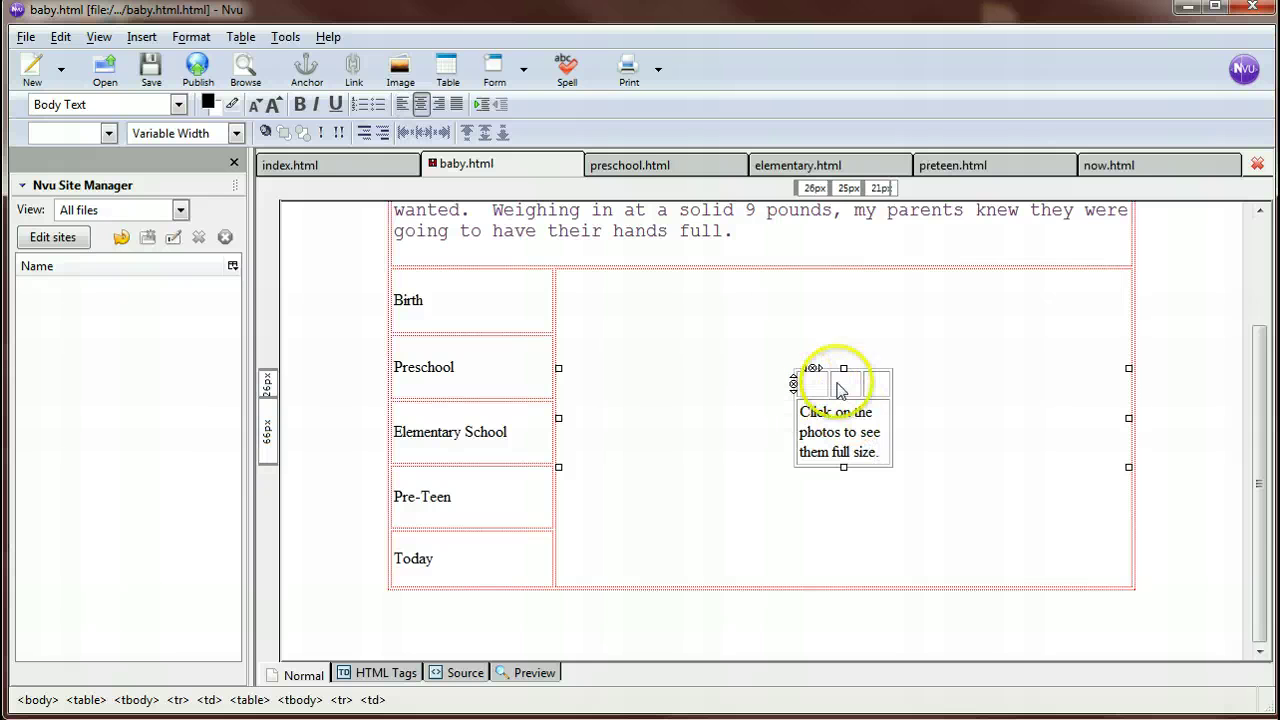
{"action": "left_click", "coordinate": [400, 72]}
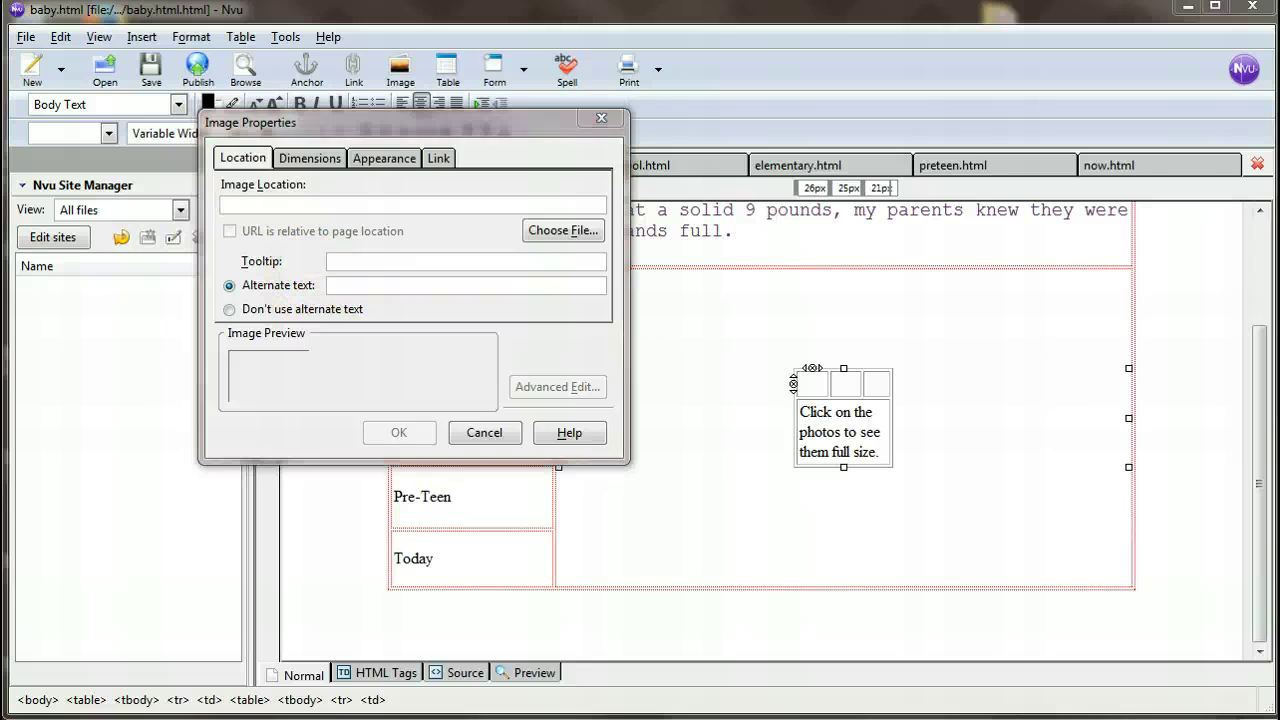
- Switch to Firefox and review the lesson's directions for placing photos in the cells and linking thumbnails to full-size images
{"action": "key", "text": "alt+Tab"}
{"action": "scroll", "coordinate": [650, 612], "scroll_direction": "down", "scroll_amount": 4}
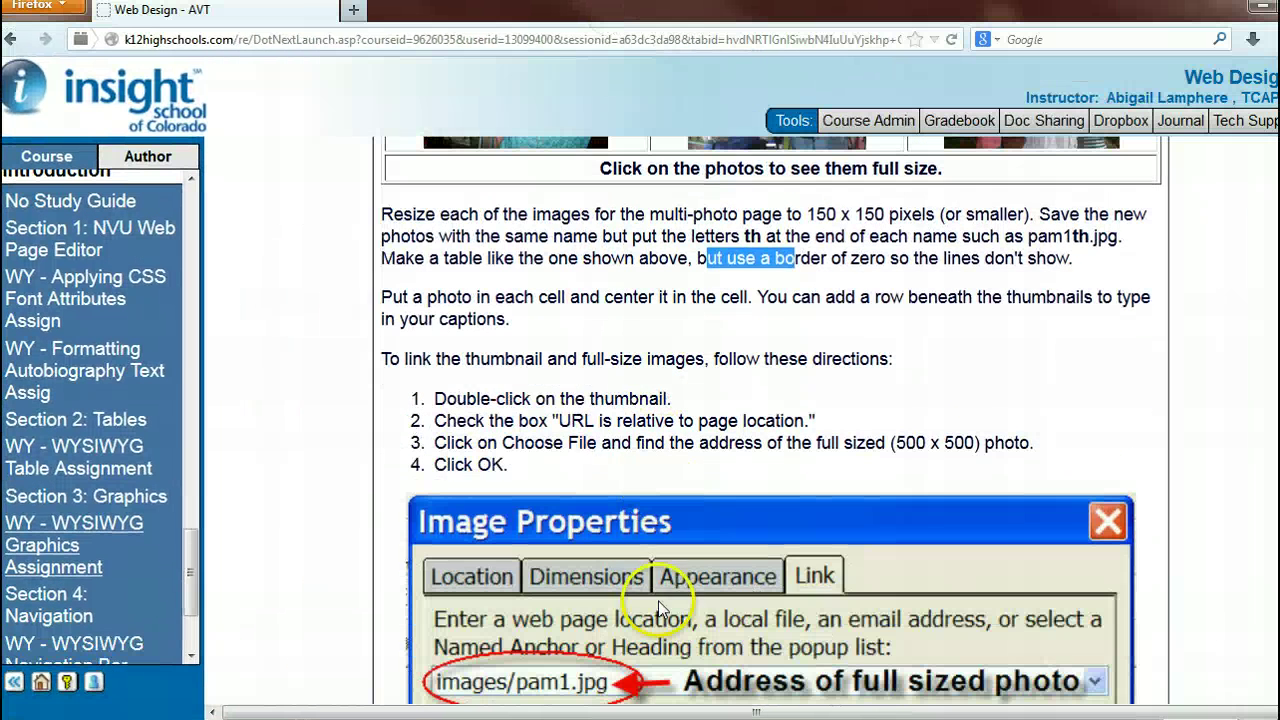
{"action": "left_click_drag", "start_coordinate": [393, 300], "coordinate": [532, 296]}
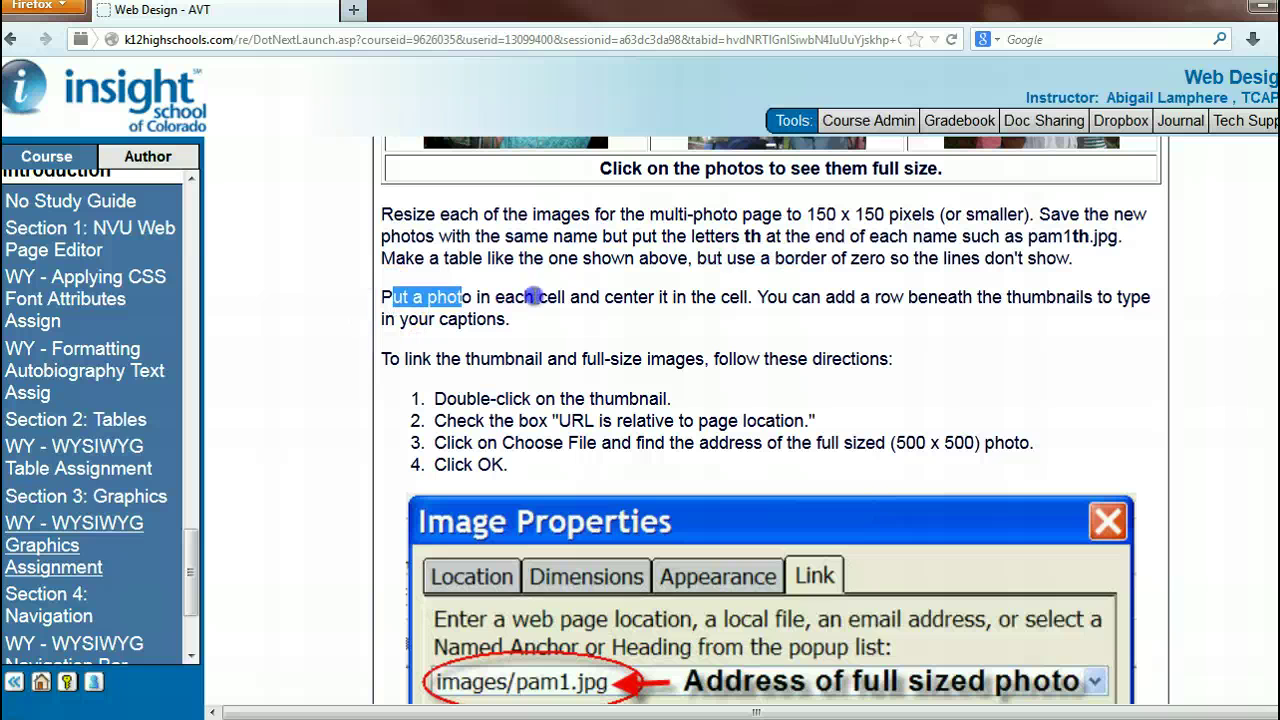
{"action": "left_click", "coordinate": [612, 298]}
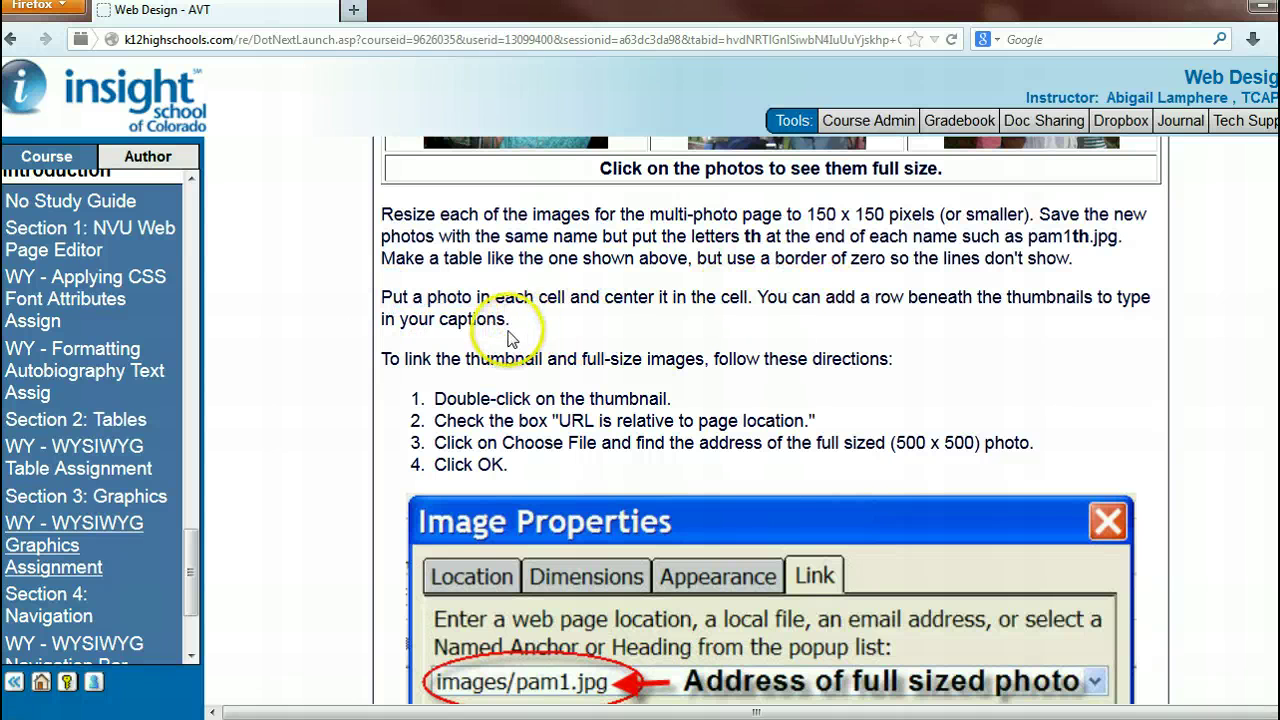
{"action": "scroll", "coordinate": [481, 316], "scroll_direction": "down", "scroll_amount": 3}
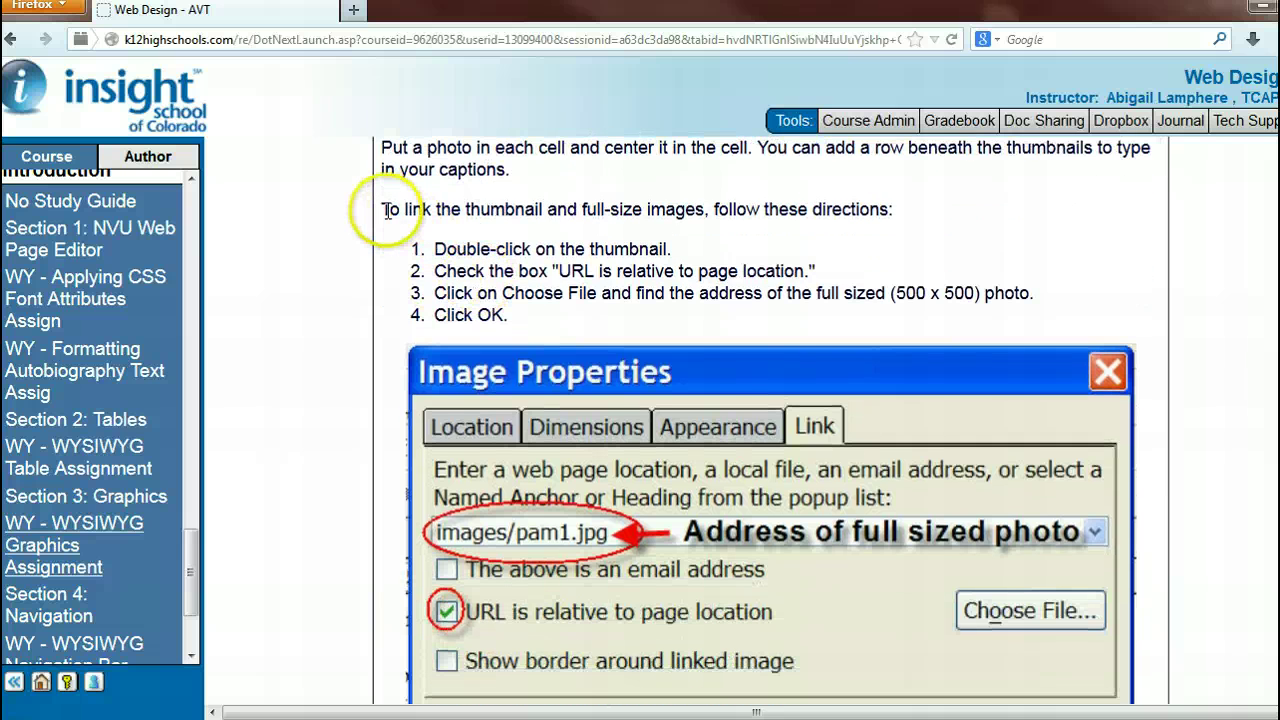
{"action": "left_click_drag", "start_coordinate": [386, 209], "coordinate": [484, 210]}
{"action": "left_click", "coordinate": [566, 211]}
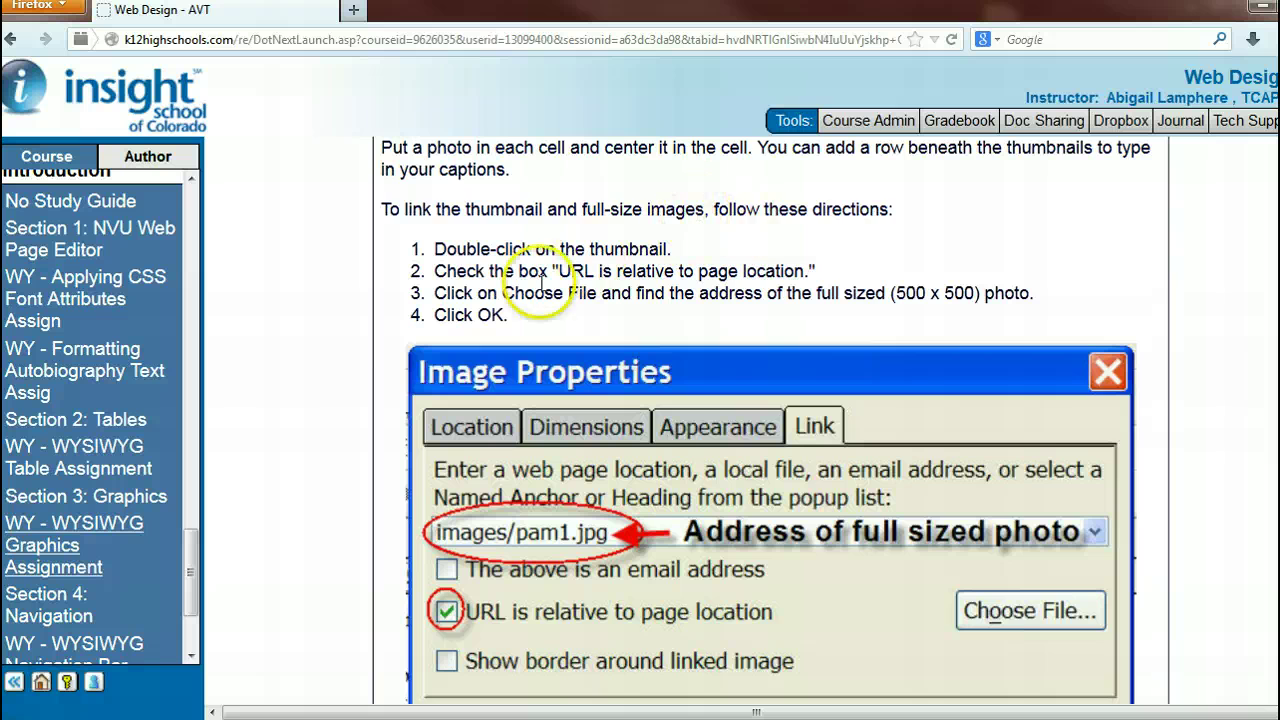
{"action": "scroll", "coordinate": [491, 250], "scroll_direction": "down", "scroll_amount": 3}
{"action": "scroll", "coordinate": [491, 163], "scroll_direction": "up", "scroll_amount": 1}
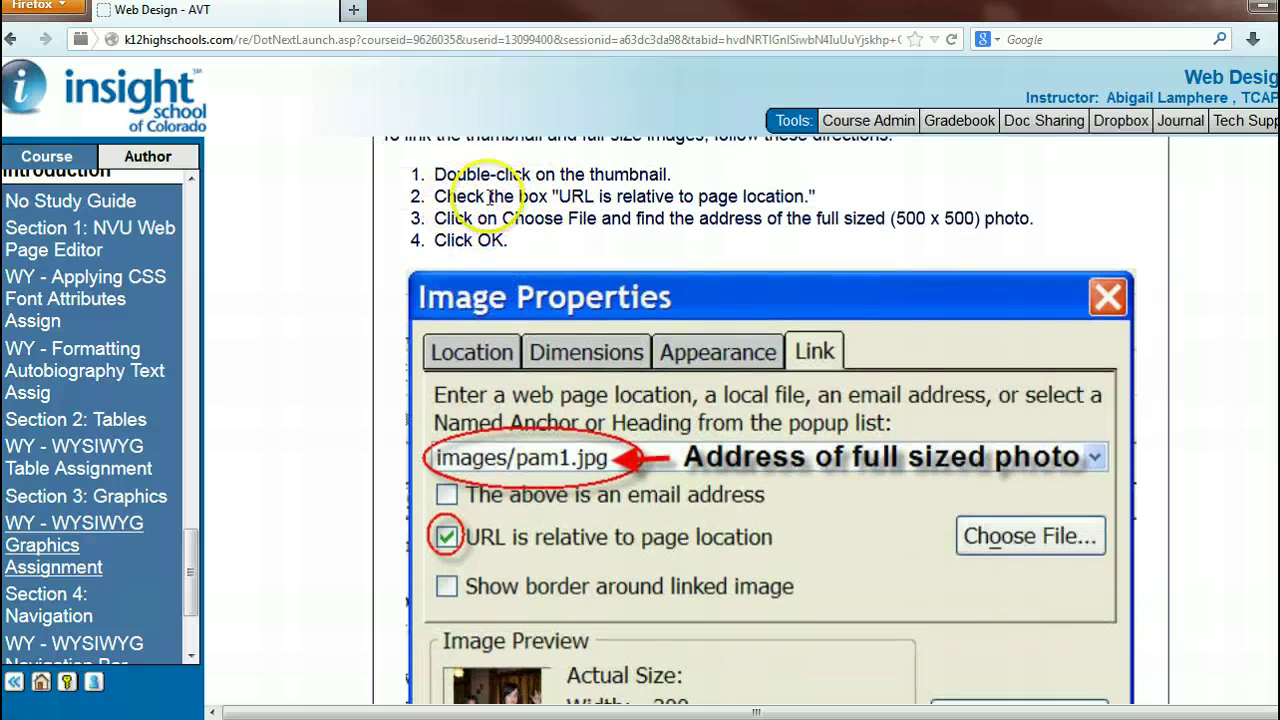
{"action": "left_click_drag", "start_coordinate": [586, 196], "coordinate": [788, 197]}
{"action": "left_click_drag", "start_coordinate": [437, 219], "coordinate": [520, 221]}
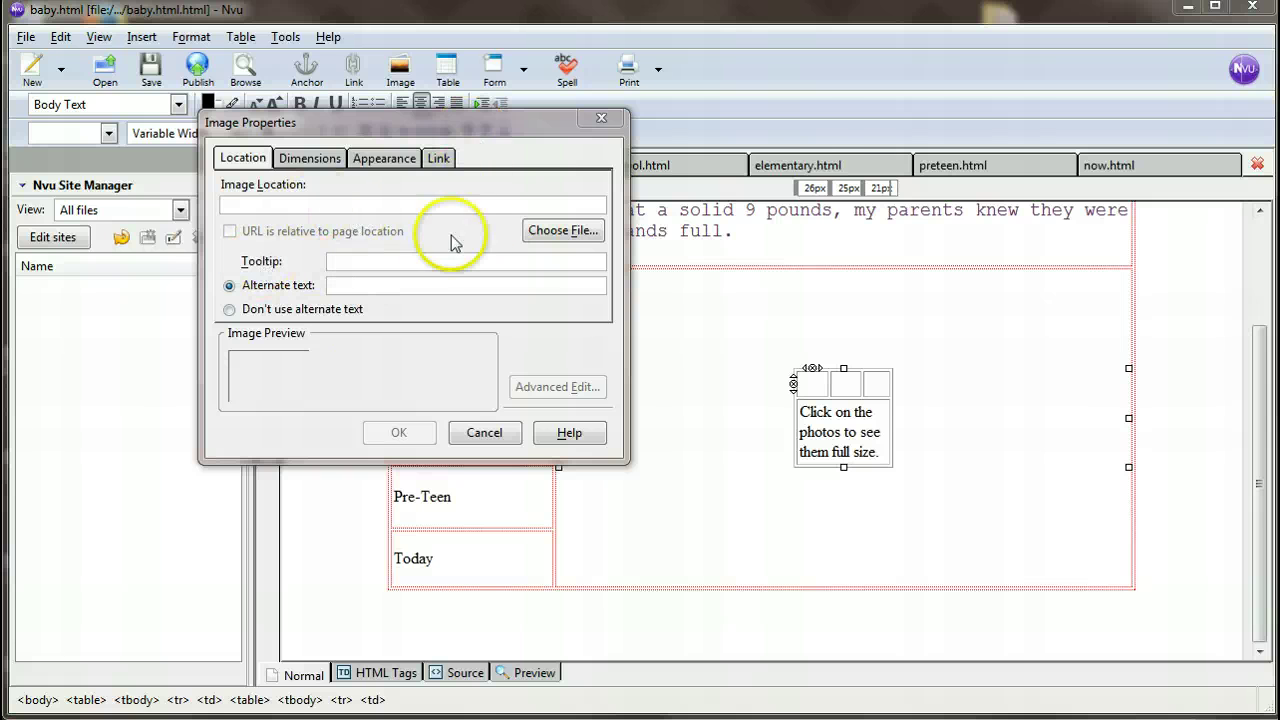
- Return to Nvu and insert abbie_baby_th.jpg in the first cell with the alternate text baby_thumb1
{"action": "left_click", "coordinate": [546, 234]}
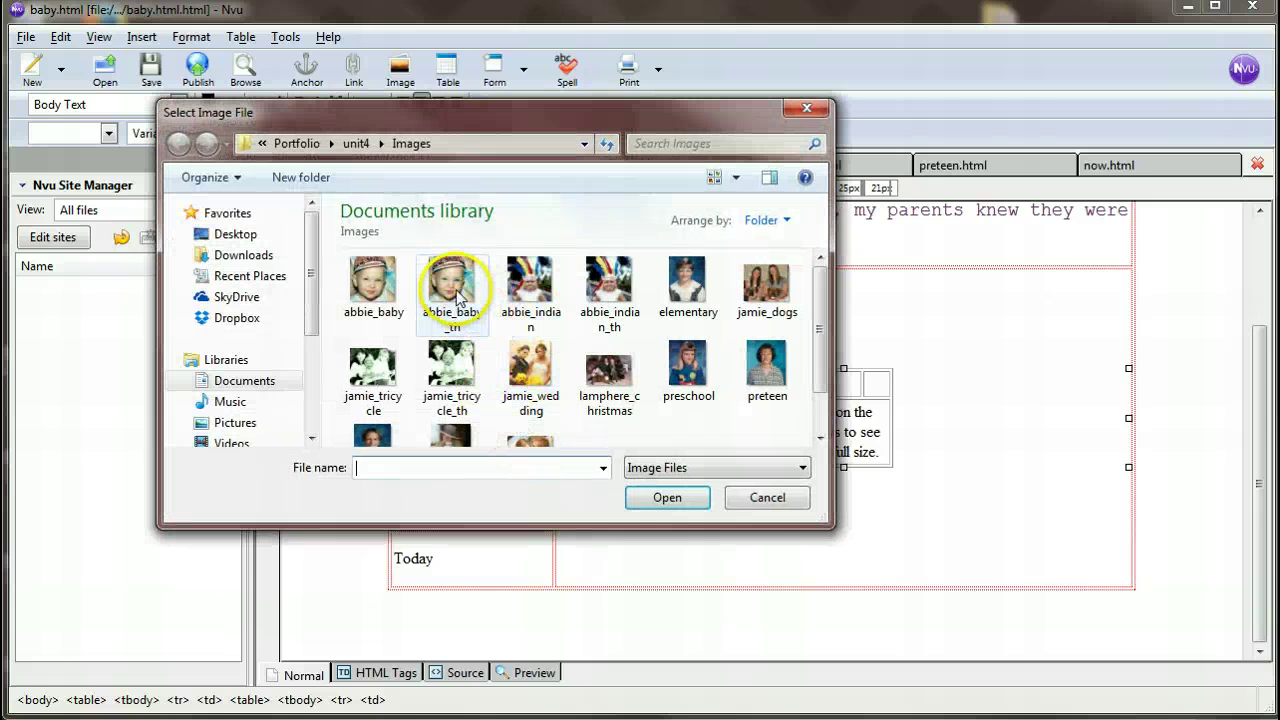
{"action": "left_click", "coordinate": [452, 288]}
{"action": "left_click", "coordinate": [665, 497]}
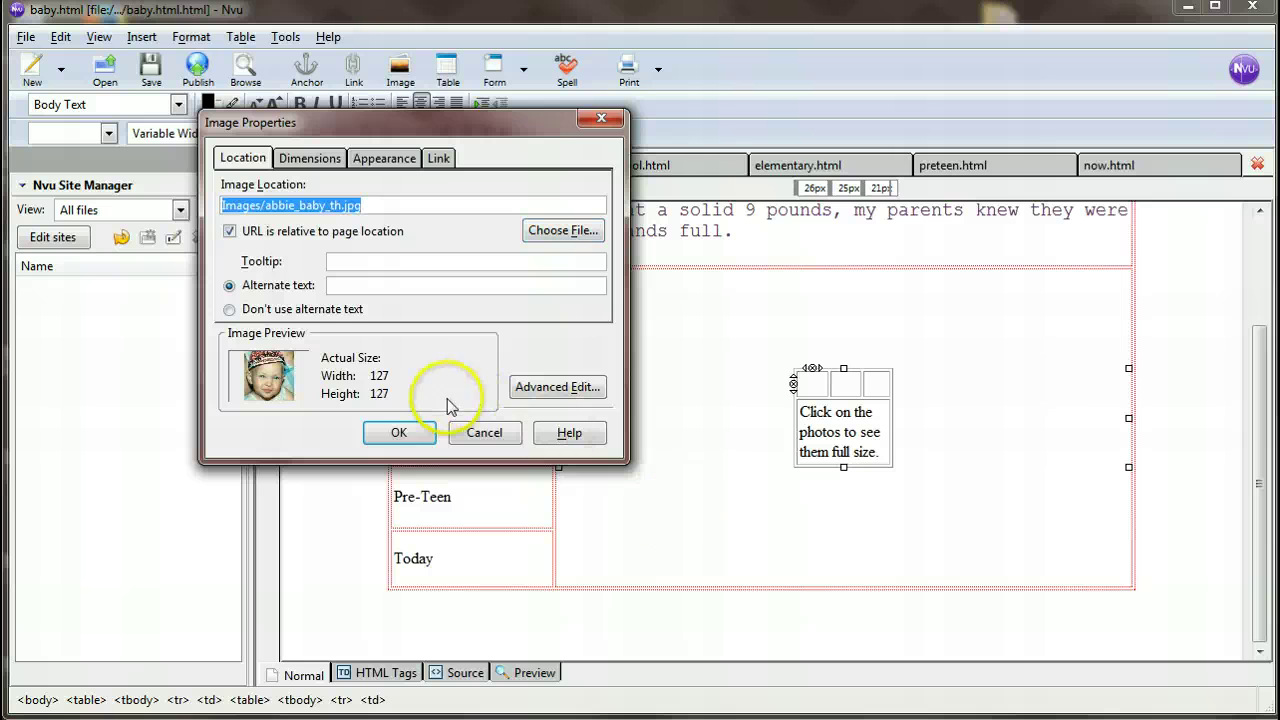
{"action": "left_click", "coordinate": [363, 286]}
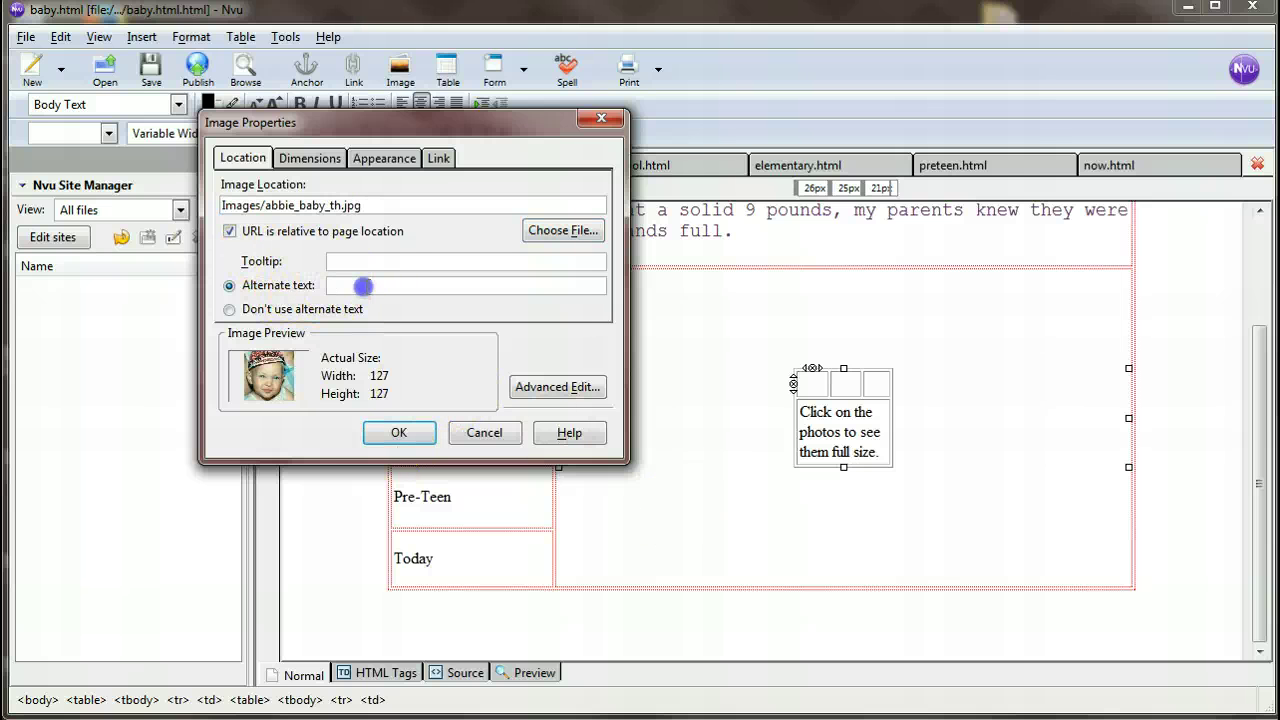
{"action": "type", "text": "baby_thumb1"}
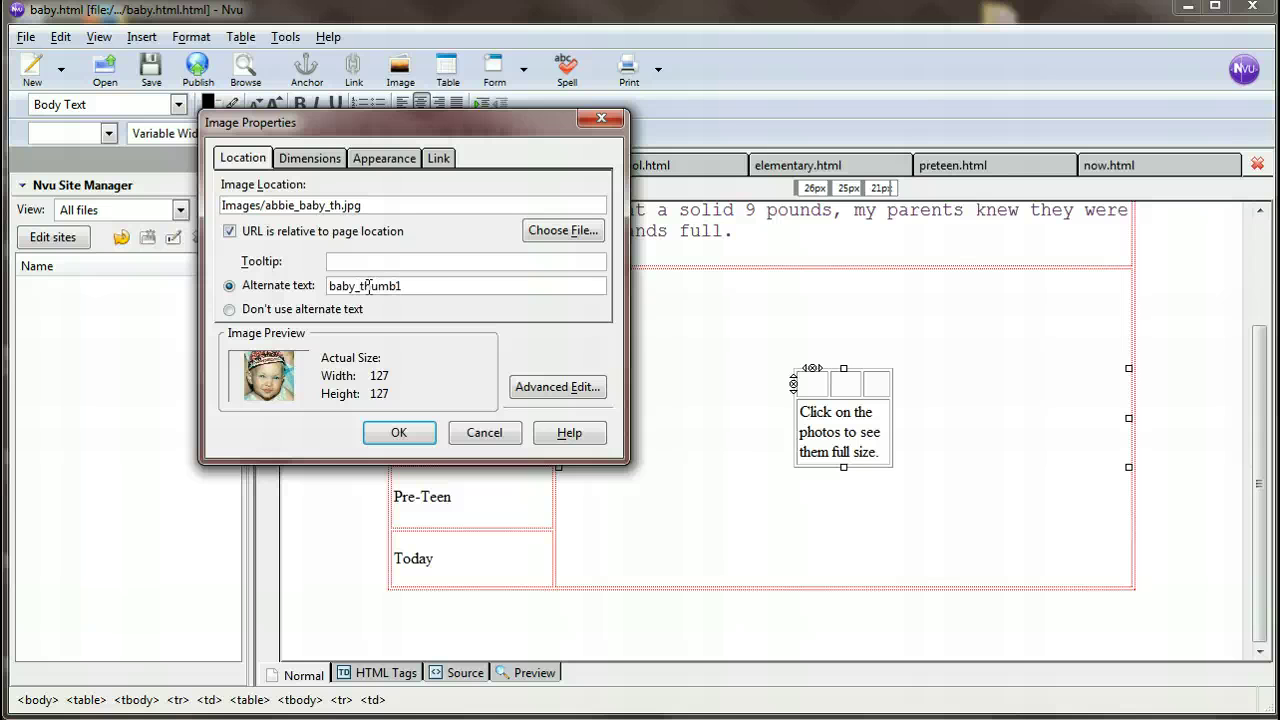
{"action": "left_click", "coordinate": [400, 431]}
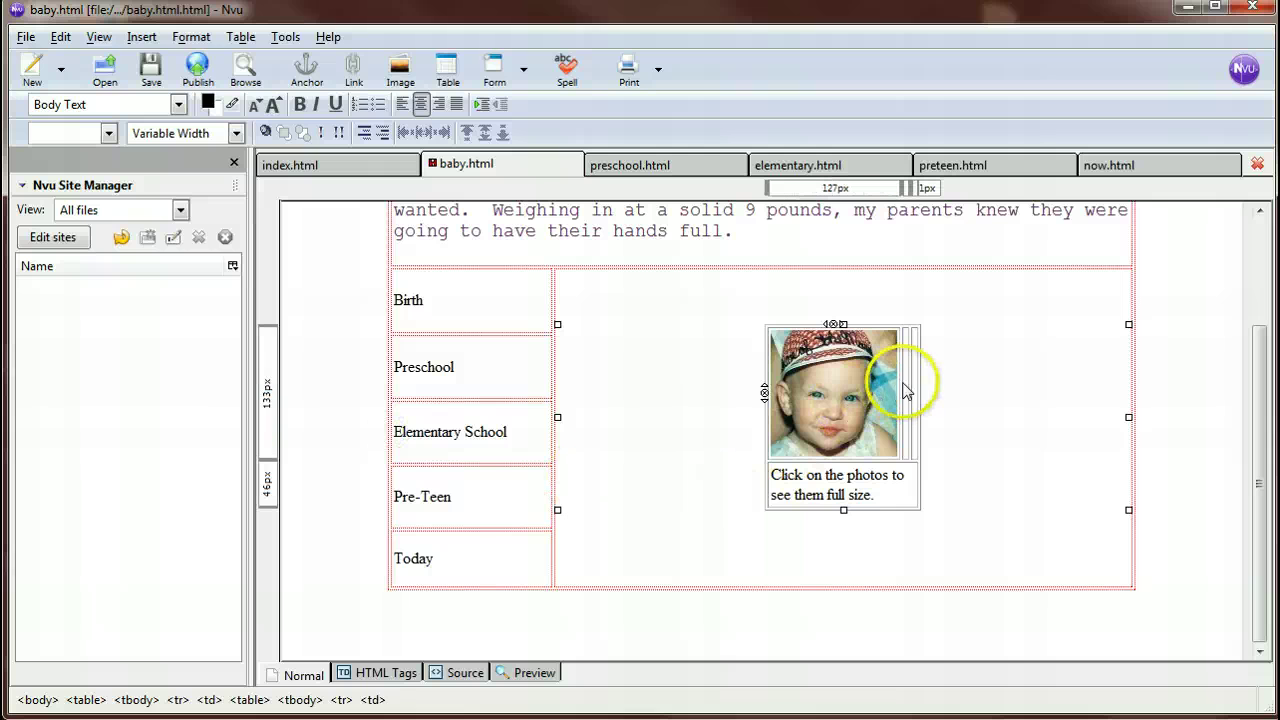
- Insert the abbie_indian_th thumbnail with alternate text in the middle cell of the nested table's upper row
{"action": "left_click", "coordinate": [400, 70]}
{"action": "left_click", "coordinate": [563, 231]}
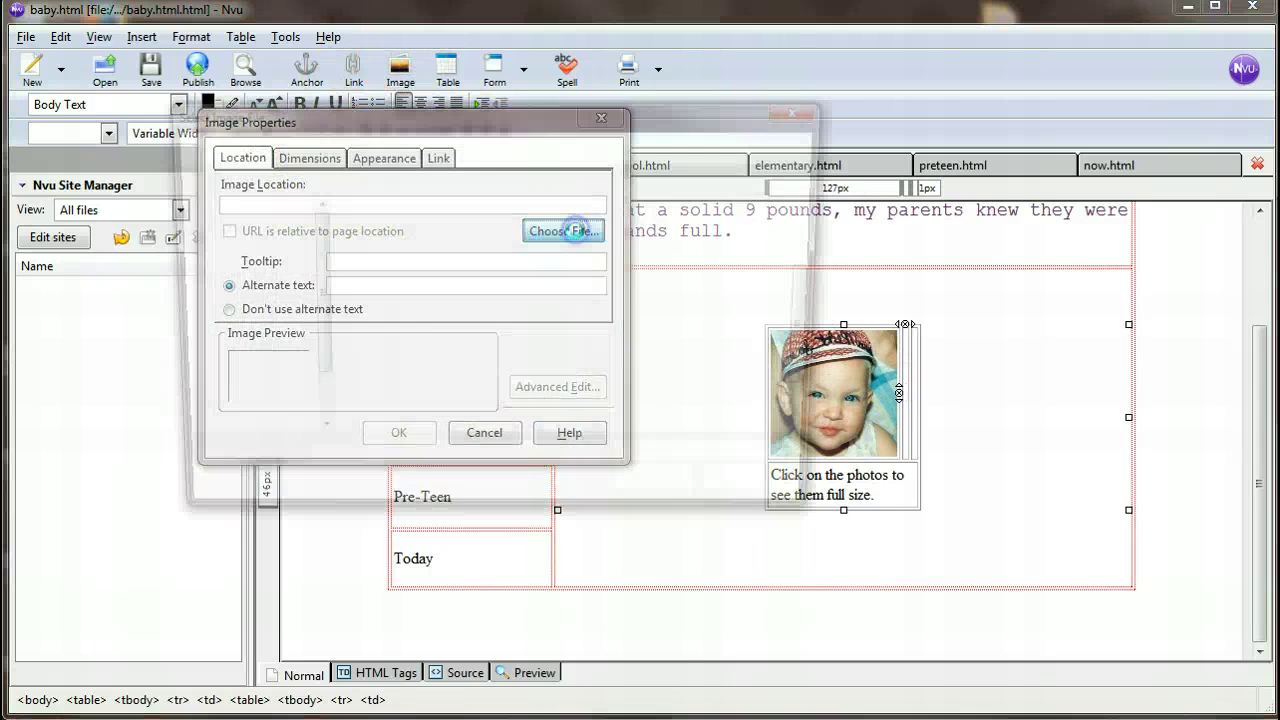
{"action": "left_click", "coordinate": [529, 285]}
{"action": "left_click", "coordinate": [609, 285]}
{"action": "left_click", "coordinate": [670, 500]}
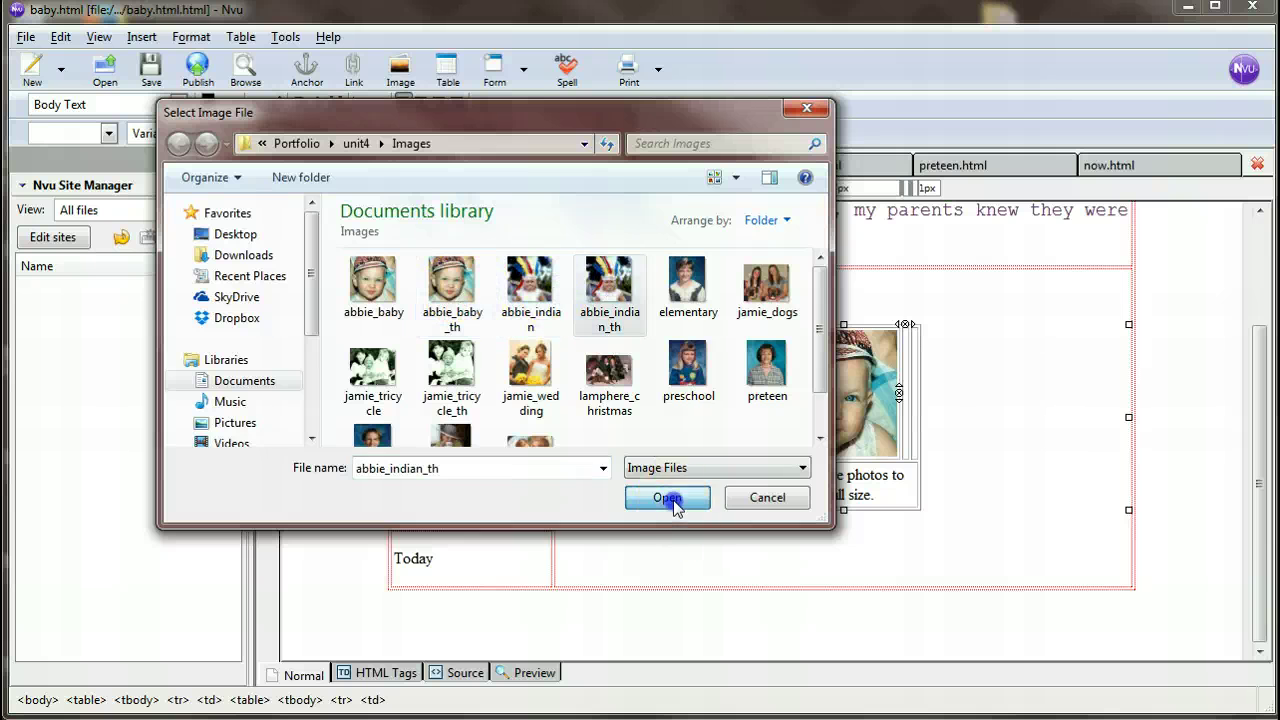
{"action": "left_click", "coordinate": [407, 287]}
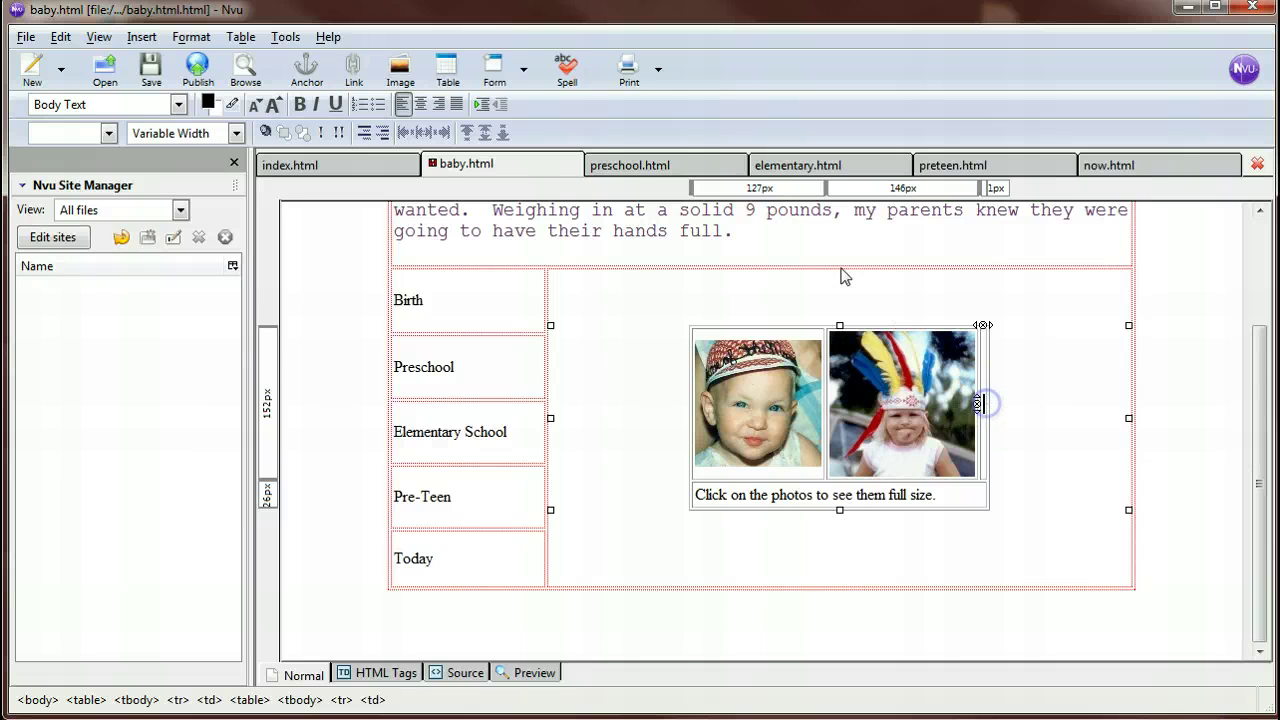
- Insert jamie_tricycle_th.jpg in the third cell of the upper row with the alternate text baby_thumb3
{"action": "left_click", "coordinate": [400, 68]}
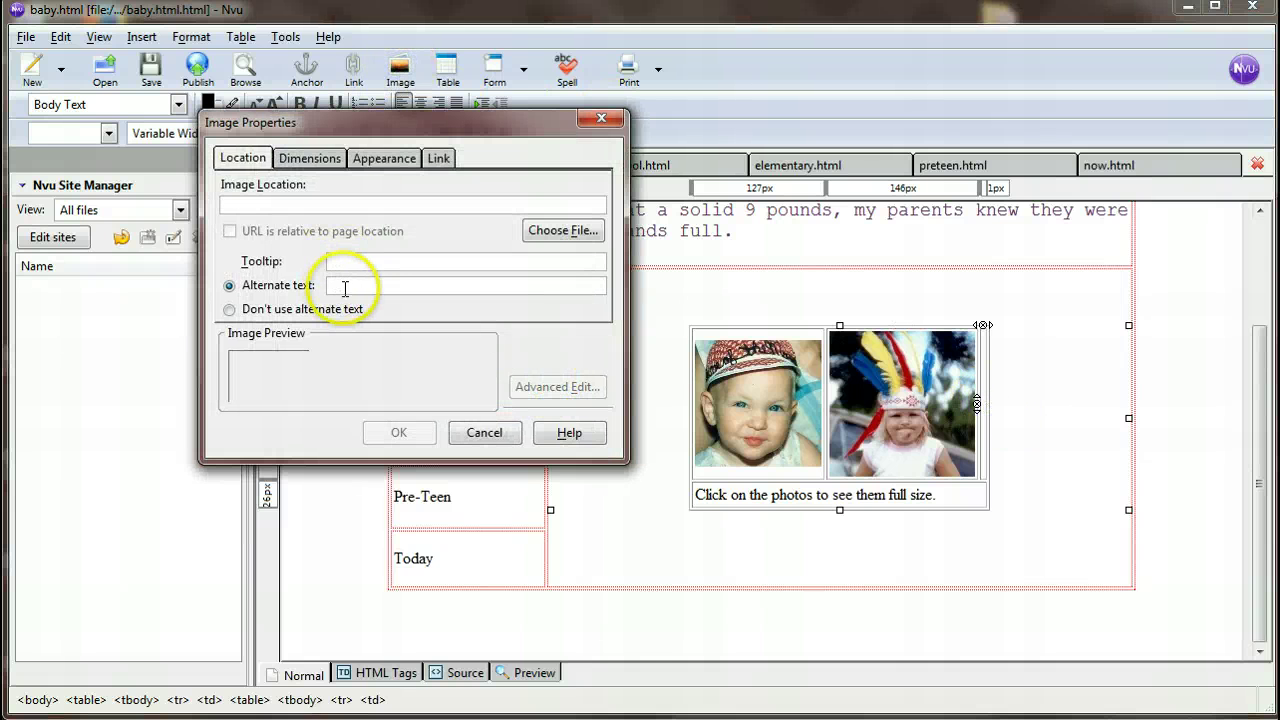
{"action": "type", "text": "baby_thumb3"}
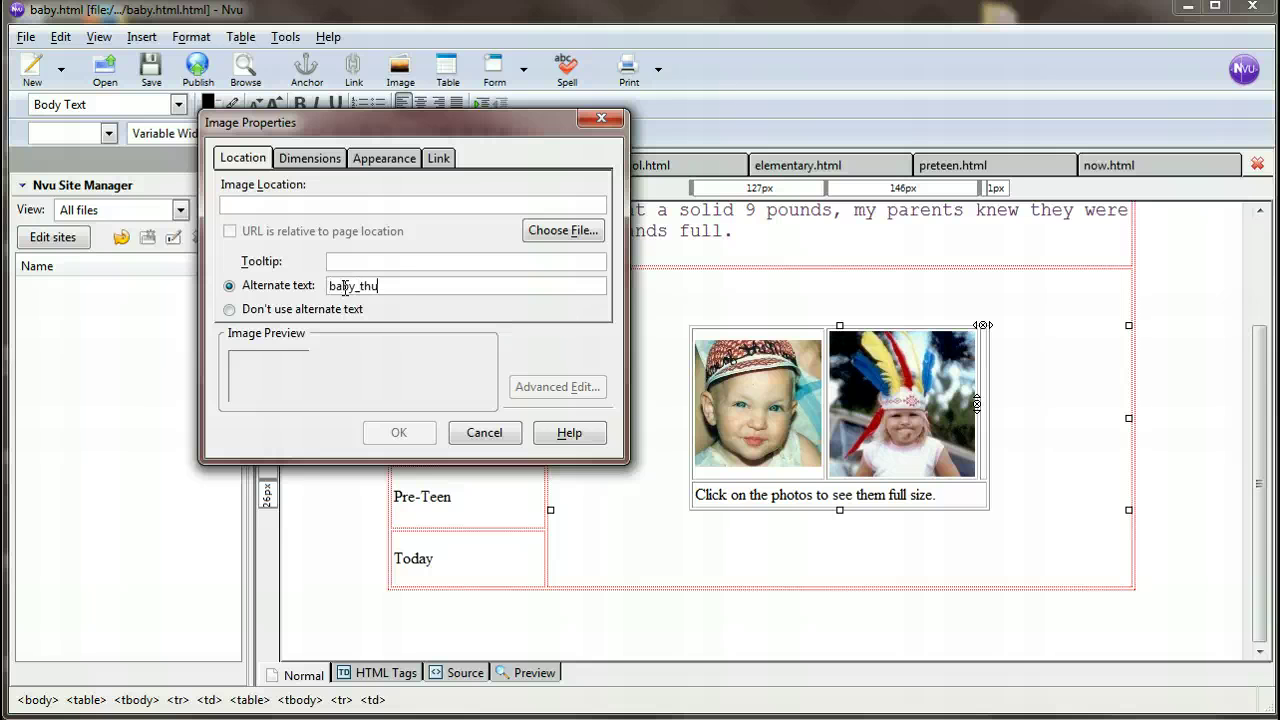
{"action": "left_click", "coordinate": [540, 230]}
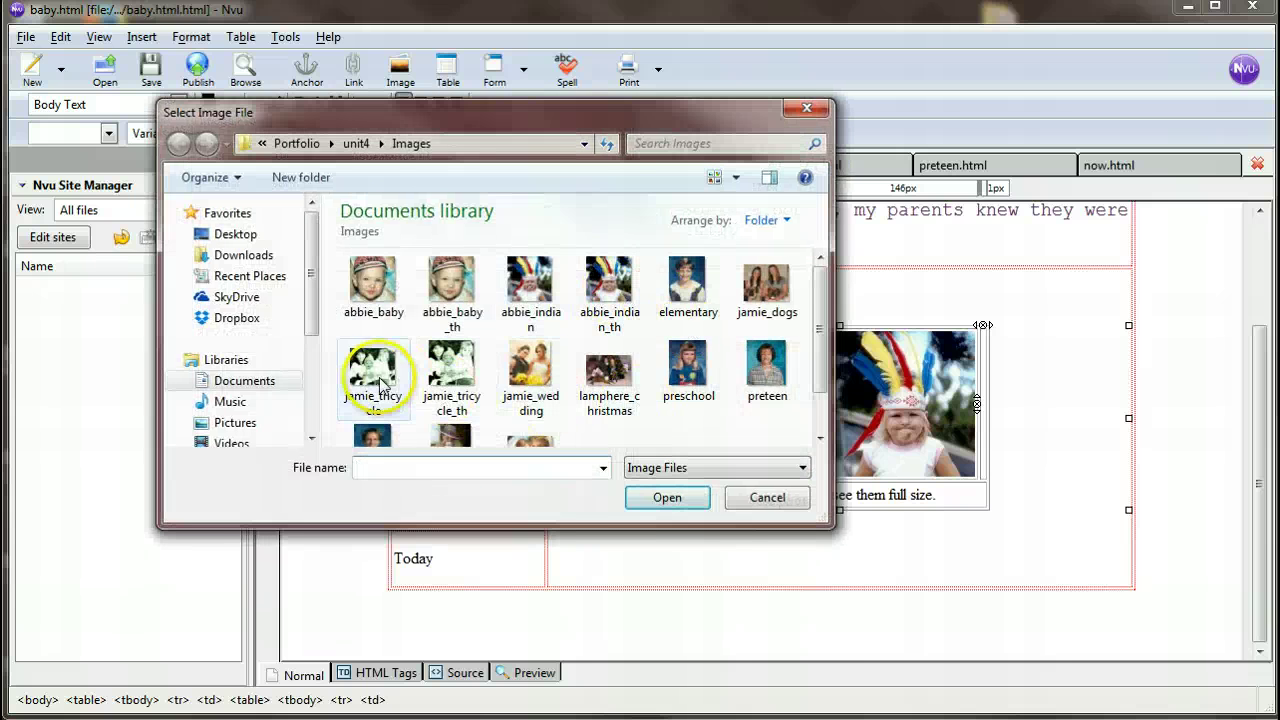
{"action": "left_click", "coordinate": [451, 370]}
{"action": "left_click", "coordinate": [660, 497]}
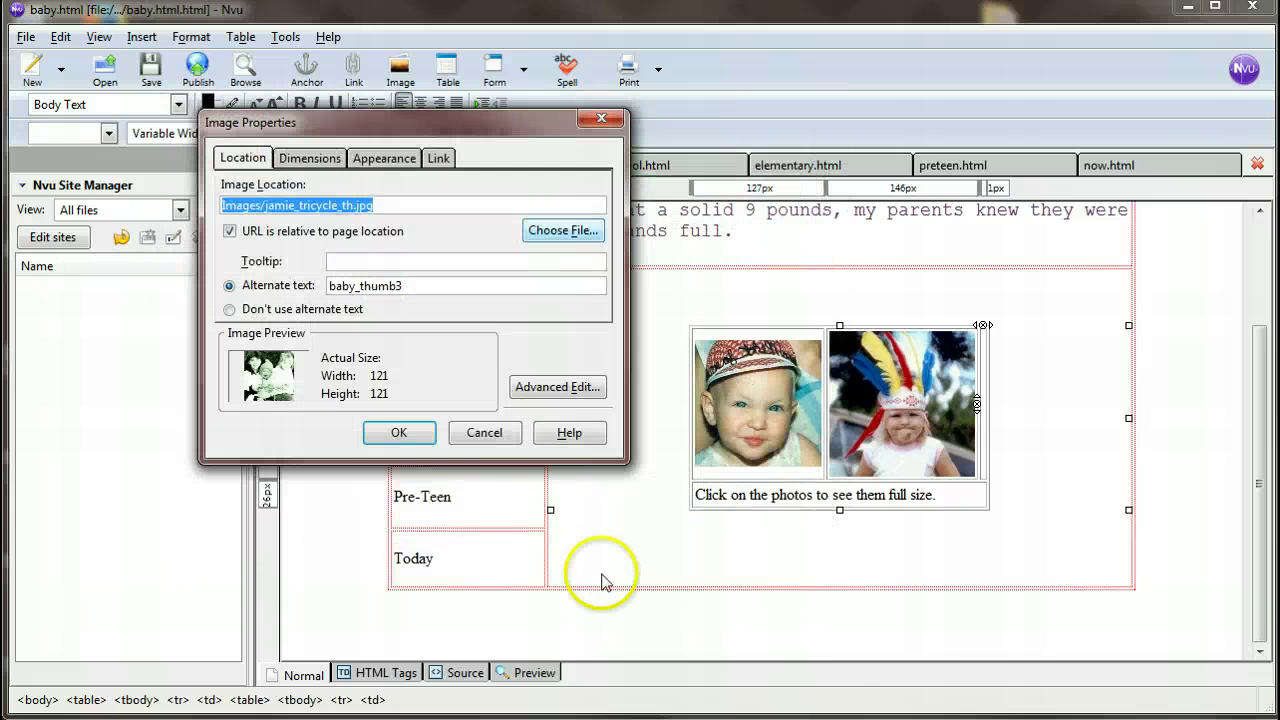
{"action": "left_click", "coordinate": [399, 433]}
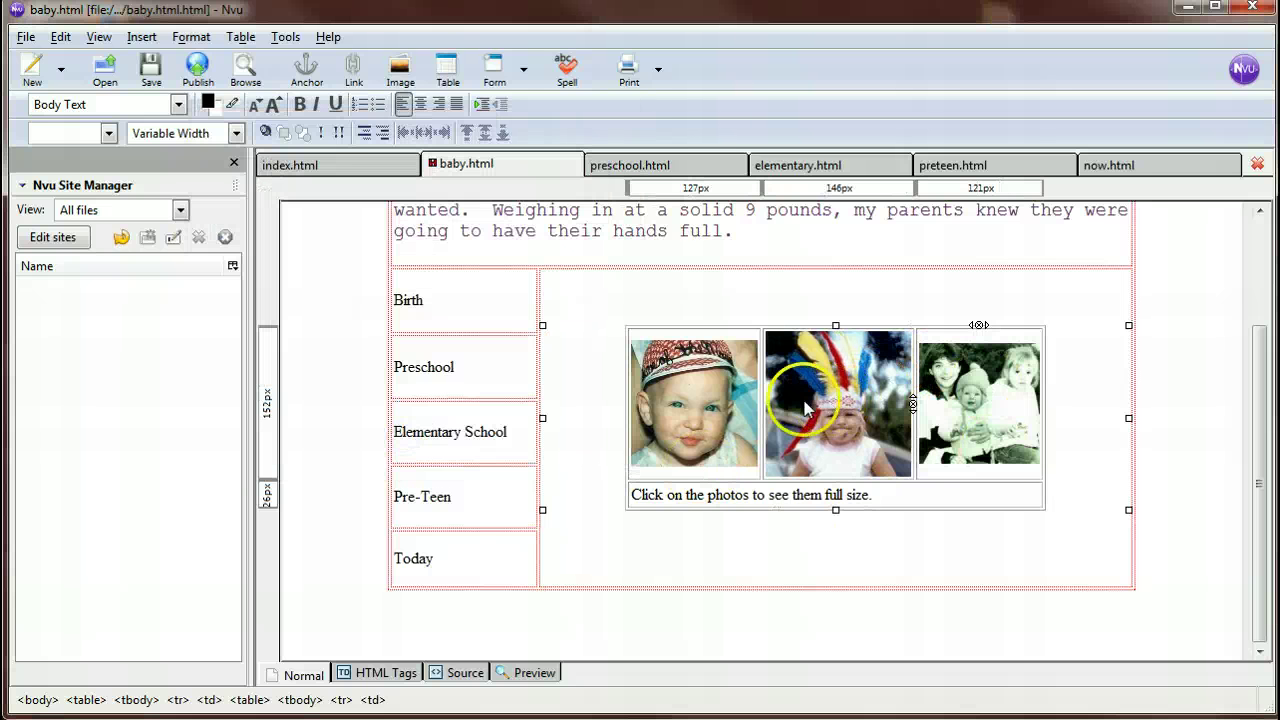
- Set the first thumbnail, the baby in the red hat, to a constrained custom width of 125 pixels
{"action": "double_click", "coordinate": [706, 395]}
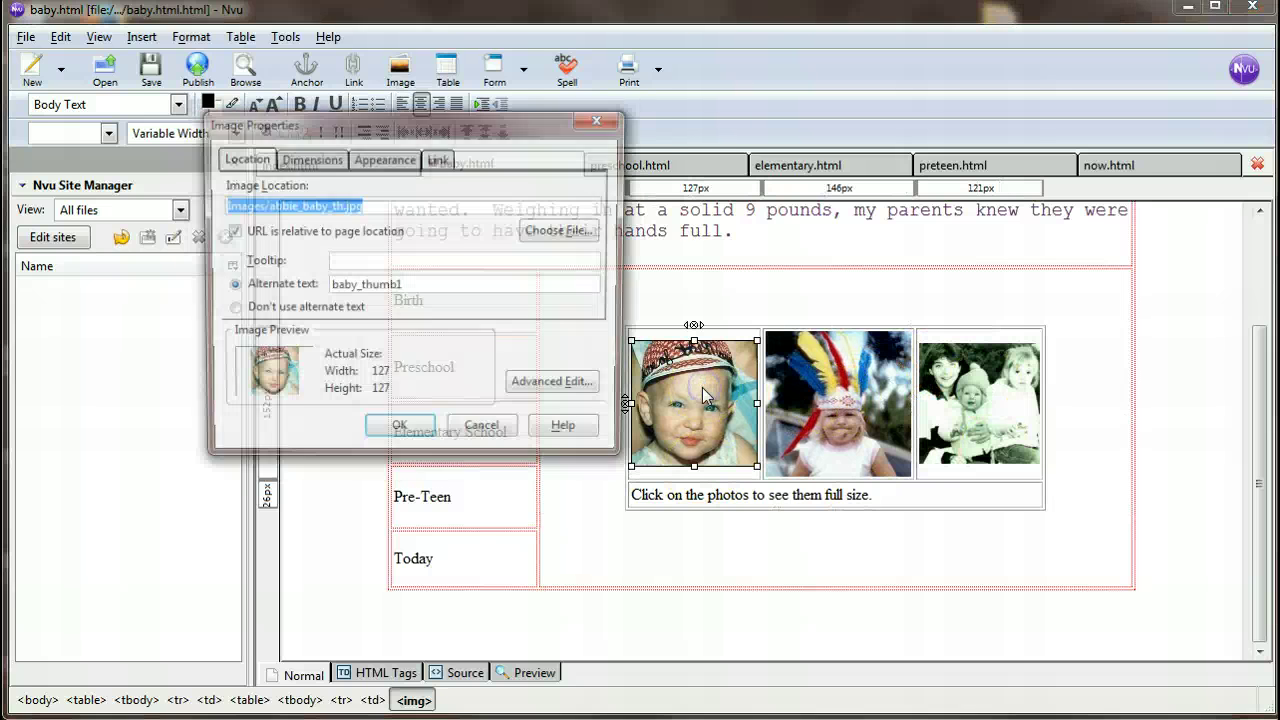
{"action": "left_click", "coordinate": [310, 158]}
{"action": "left_click", "coordinate": [268, 214]}
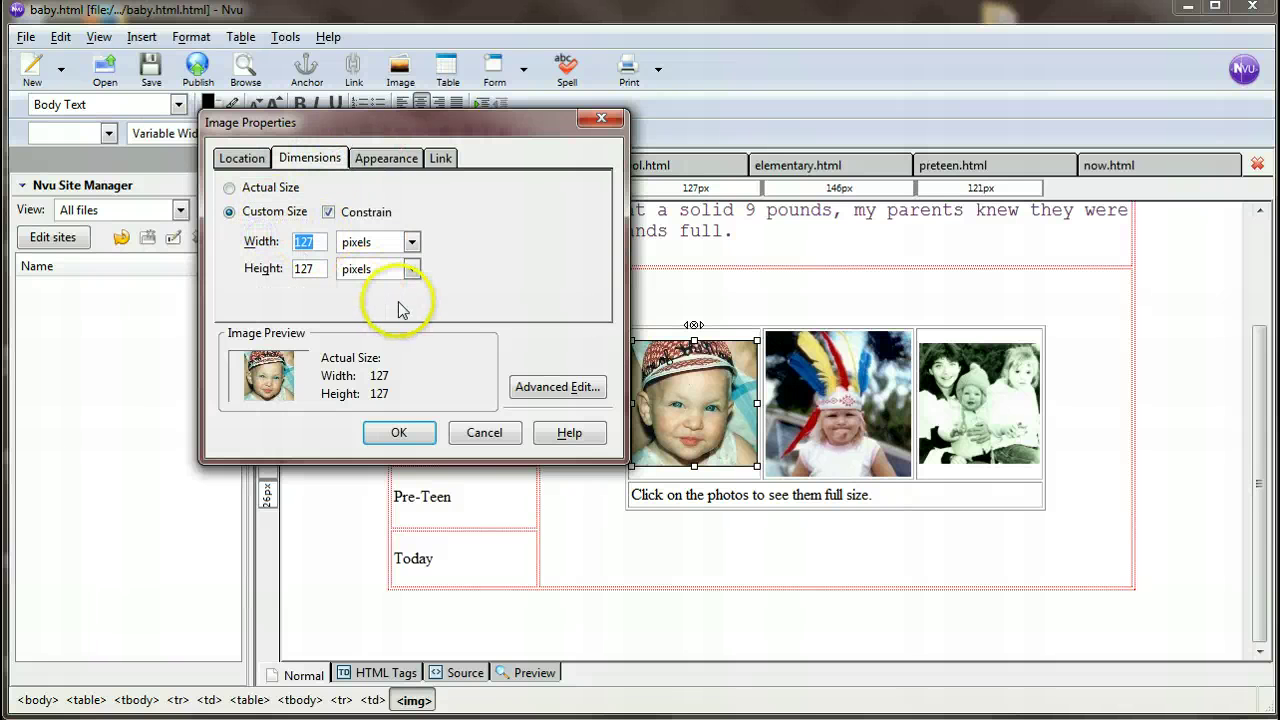
{"action": "type", "text": "125"}
{"action": "left_click", "coordinate": [399, 432]}
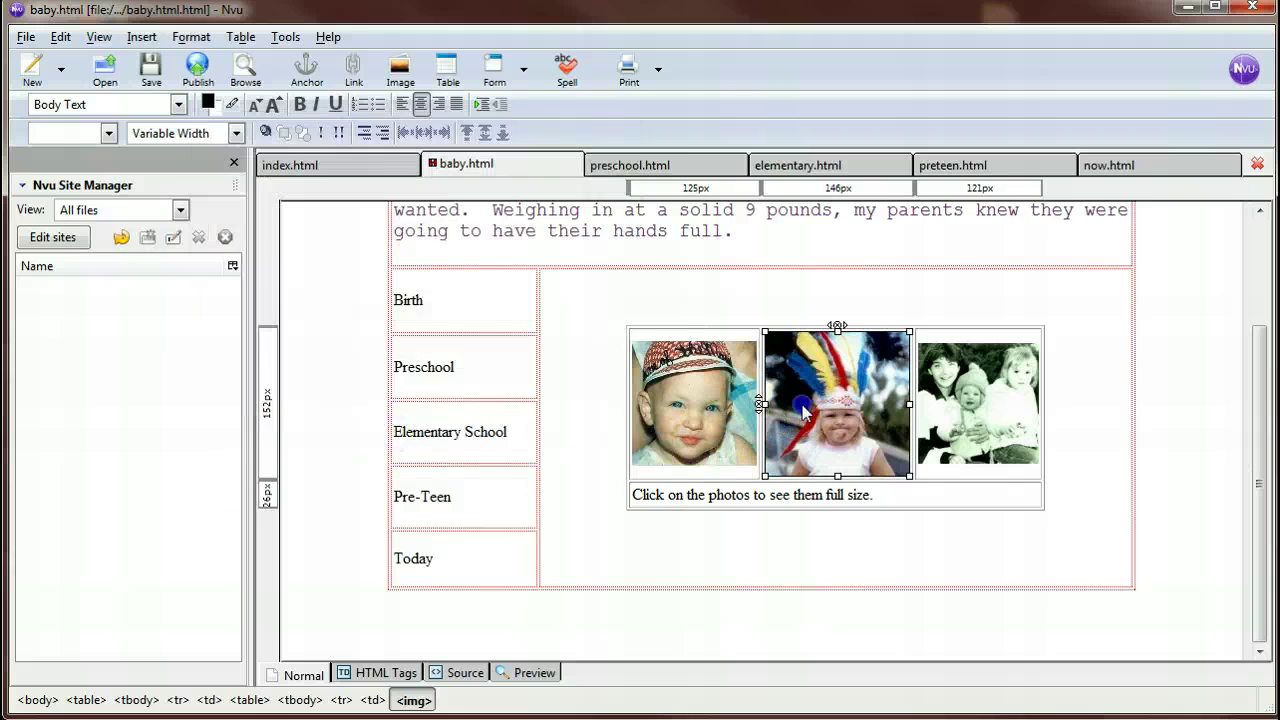
- Set the middle thumbnail with the feather headdress to a constrained custom size of 125 by 125 pixels
{"action": "double_click", "coordinate": [800, 405]}
{"action": "left_click", "coordinate": [311, 159]}
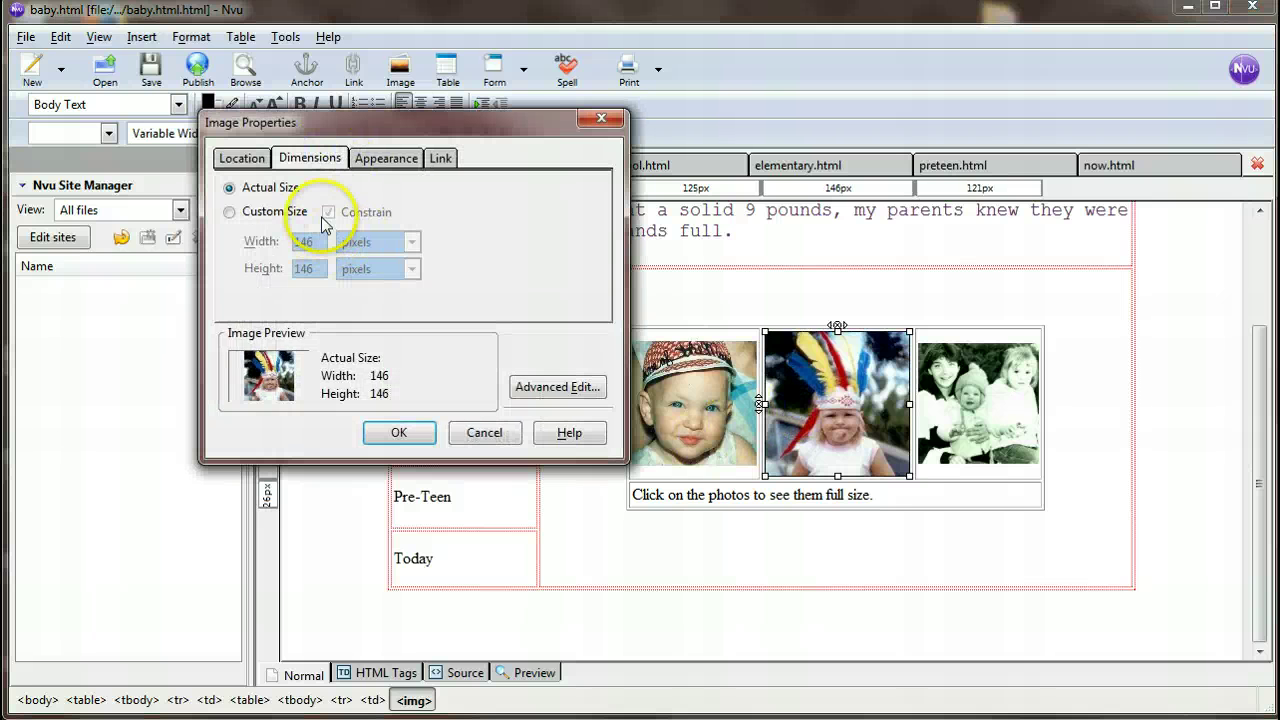
{"action": "left_click", "coordinate": [285, 212]}
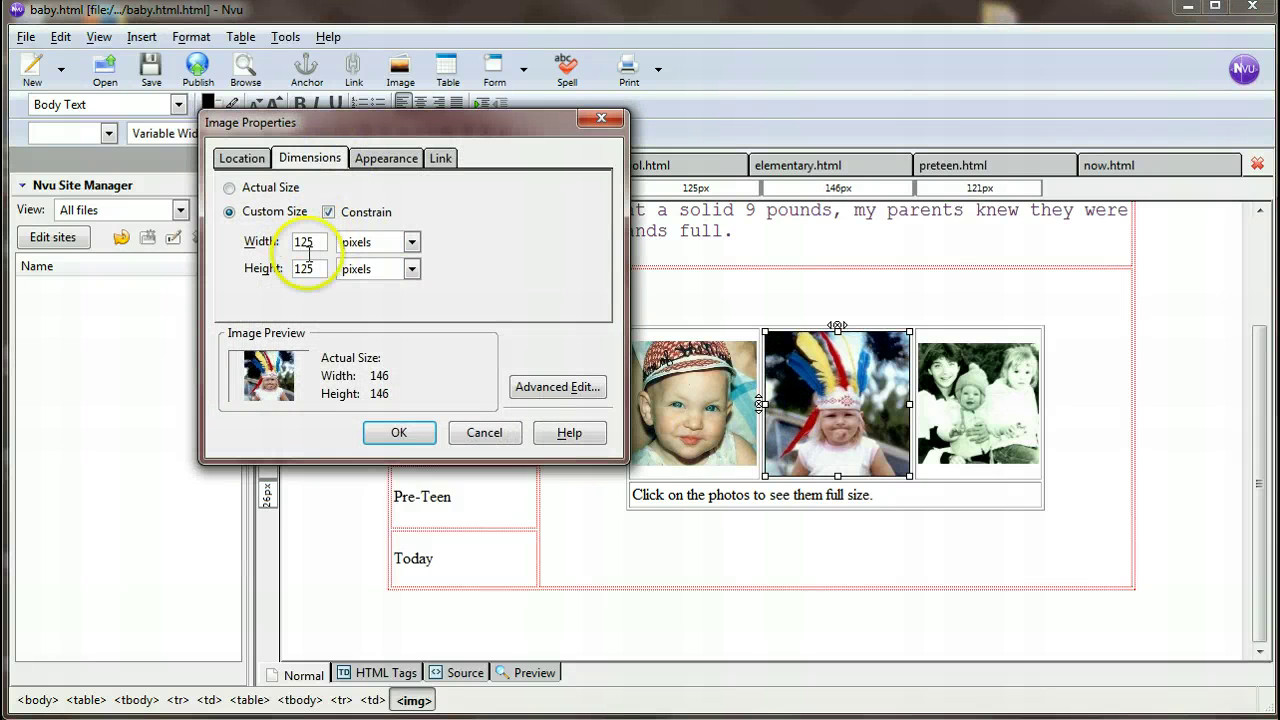
{"action": "left_click", "coordinate": [399, 432]}
- Set the third thumbnail, the black-and-white group photo, to a constrained custom size of 125 by 125 pixels
{"action": "double_click", "coordinate": [950, 402]}
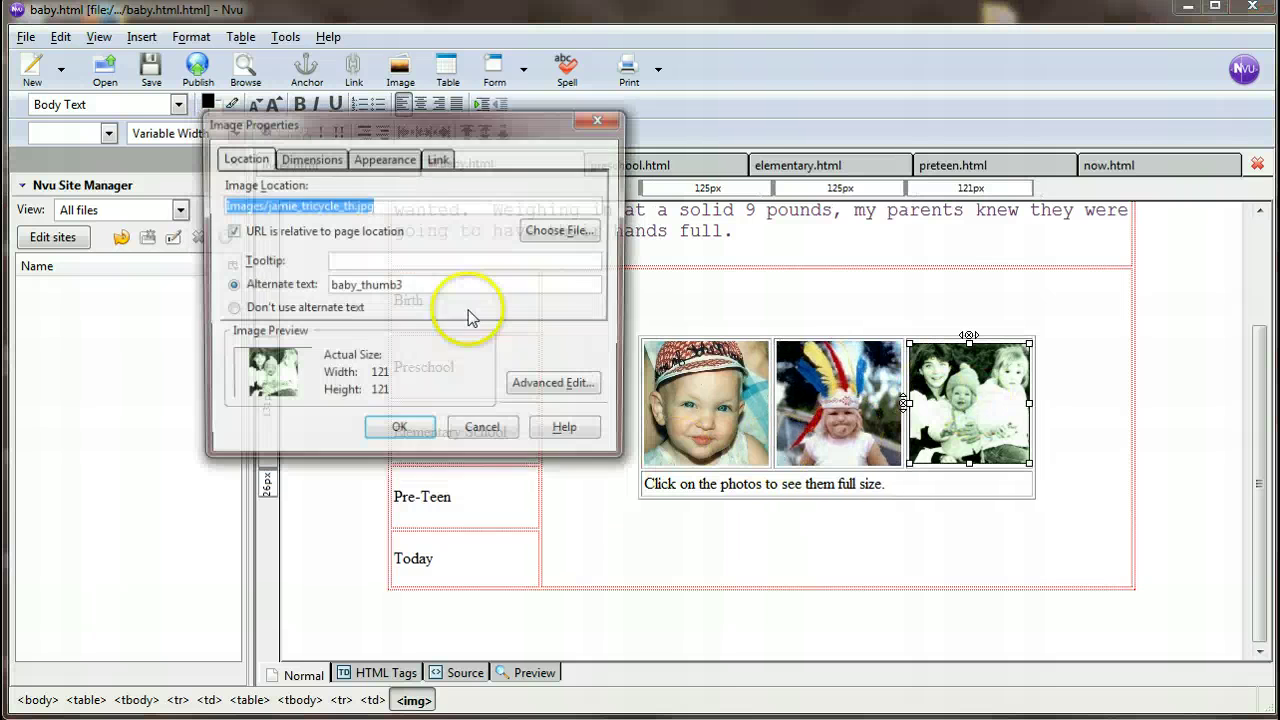
{"action": "left_click", "coordinate": [307, 159]}
{"action": "left_click", "coordinate": [262, 212]}
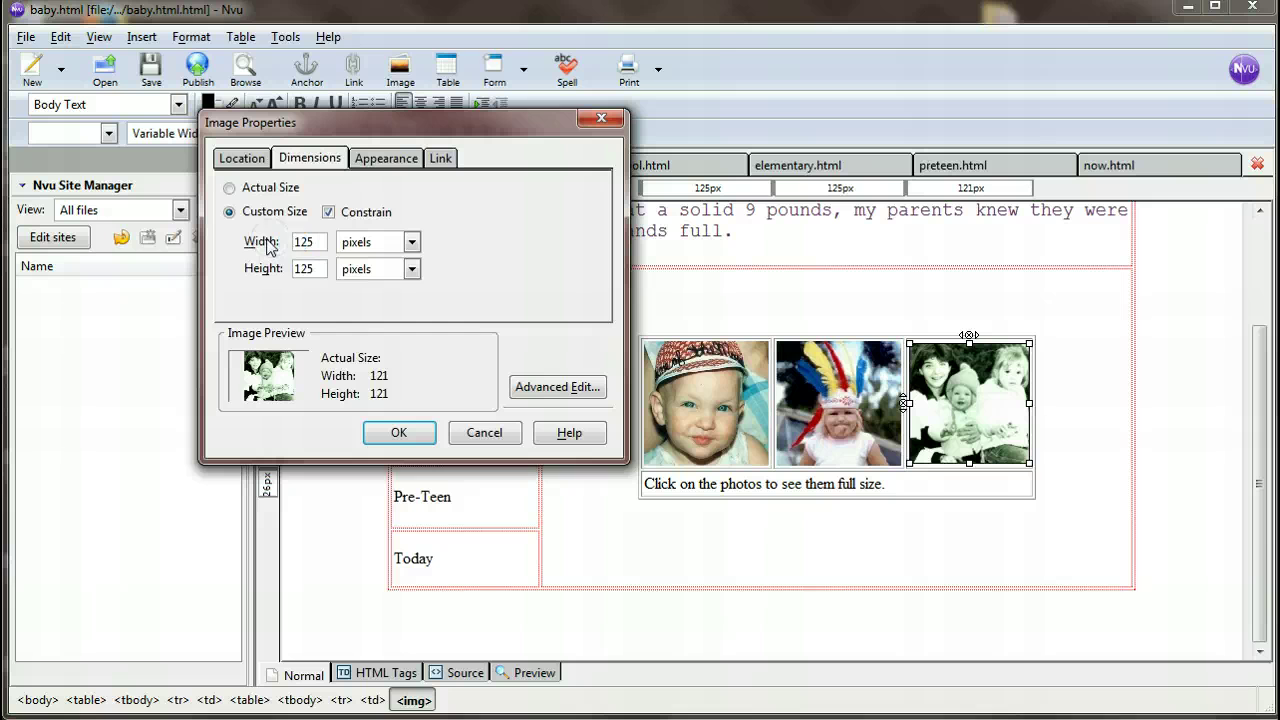
{"action": "left_click", "coordinate": [392, 432]}
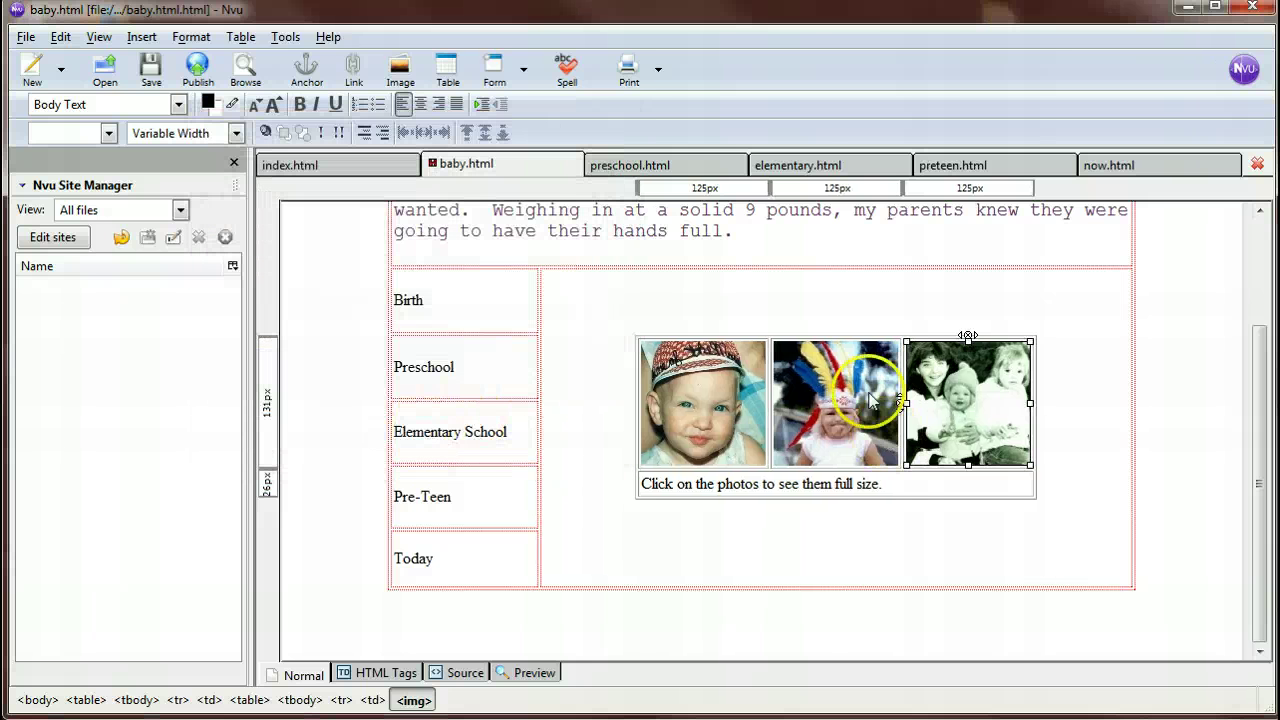
- Center the caption "Click on the photos to see them full size." beneath the thumbnails and format it as a Paragraph
{"action": "left_click", "coordinate": [885, 488]}
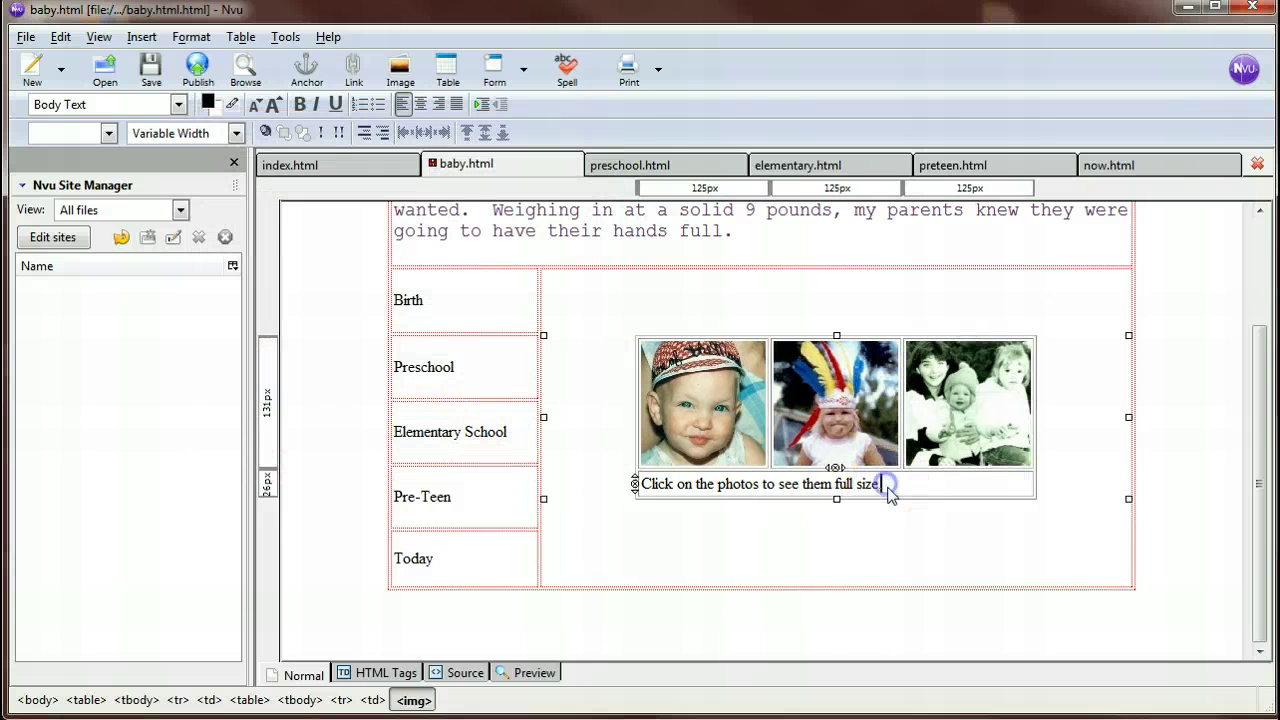
{"action": "left_click_drag", "start_coordinate": [893, 494], "coordinate": [628, 490]}
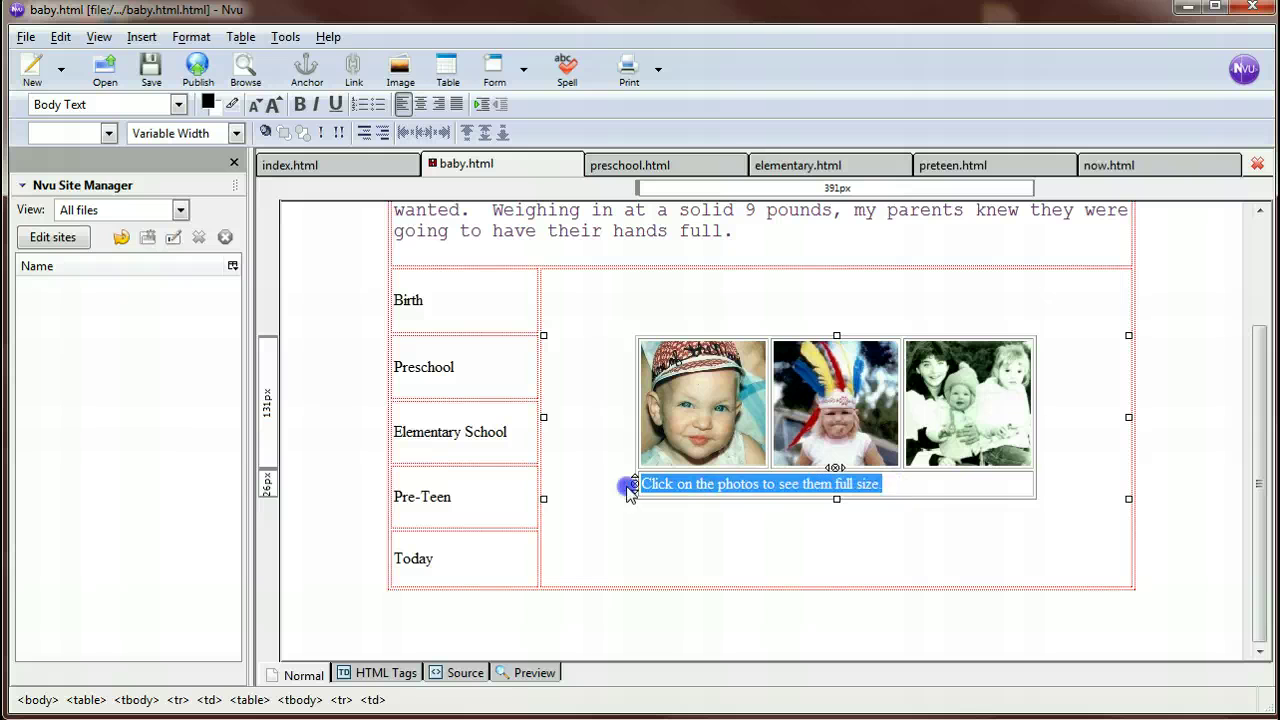
{"action": "left_click", "coordinate": [420, 104]}
{"action": "left_click", "coordinate": [178, 104]}
{"action": "left_click", "coordinate": [145, 148]}
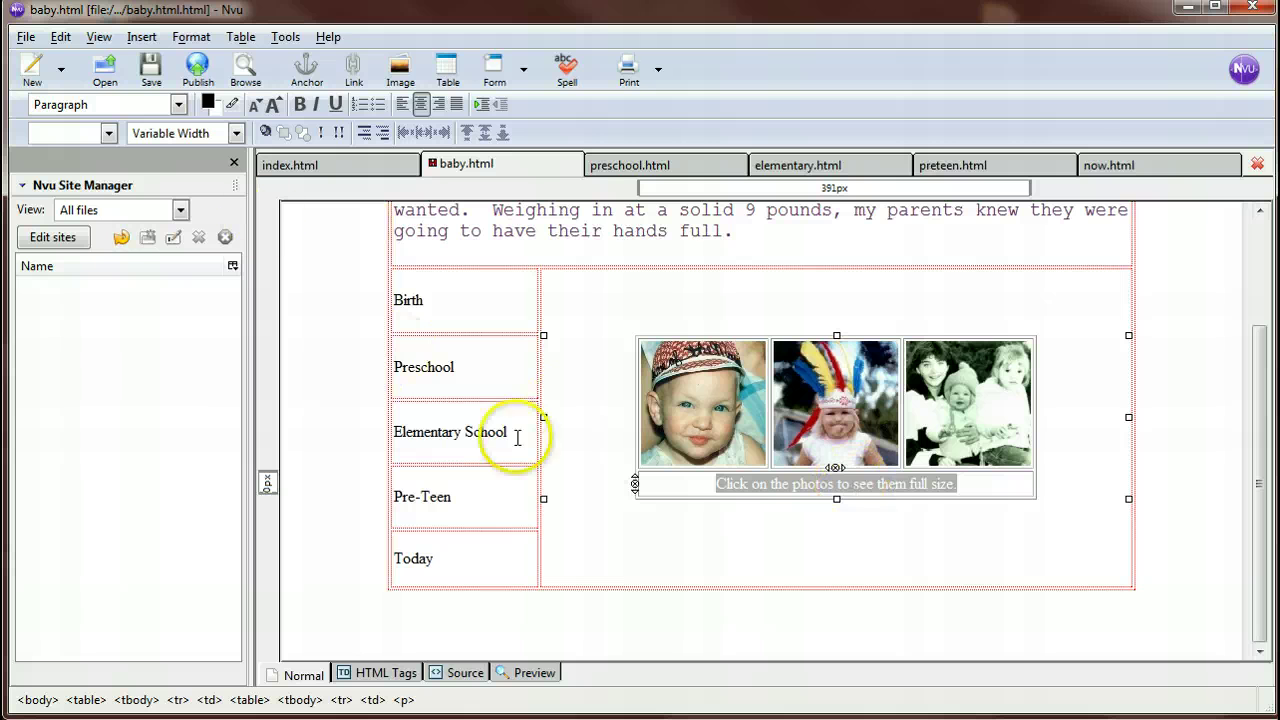
- Apply the purple monospaced style class to the whole photo caption and reduce its font size by one step
{"action": "left_click", "coordinate": [826, 488]}
{"action": "scroll", "coordinate": [712, 432], "scroll_direction": "down", "scroll_amount": 2}
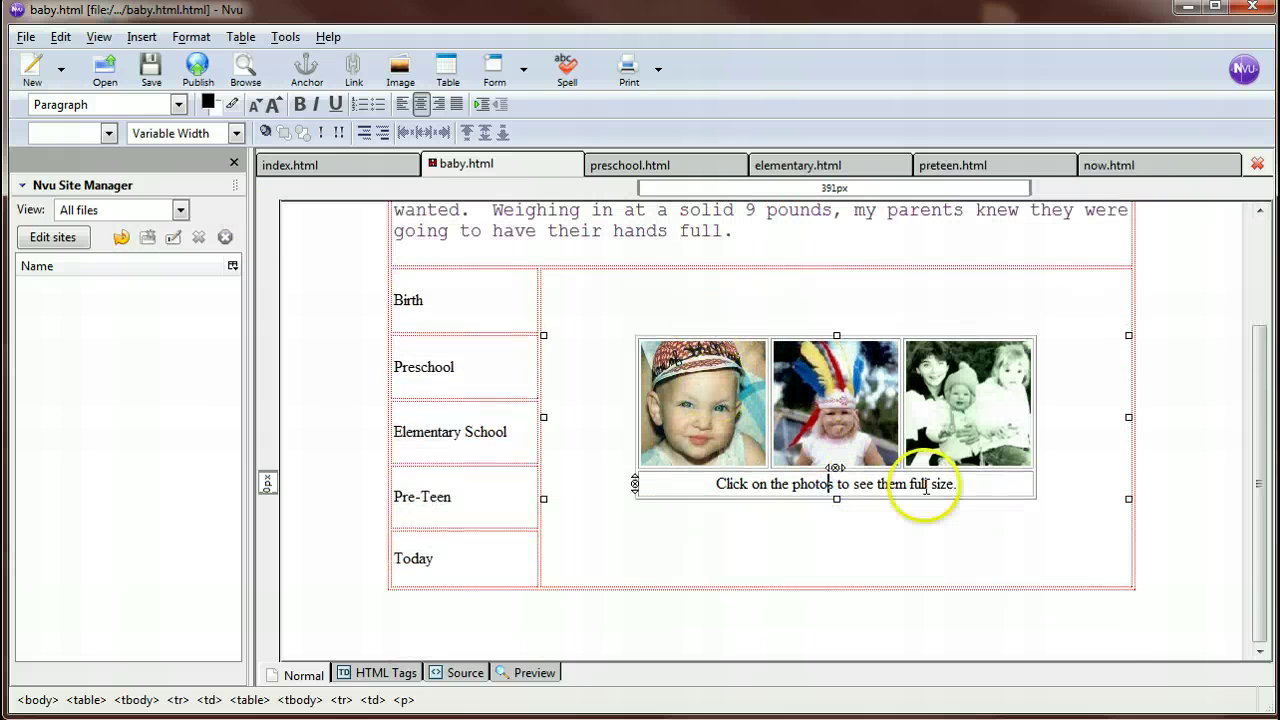
{"action": "left_click_drag", "start_coordinate": [958, 484], "coordinate": [634, 484]}
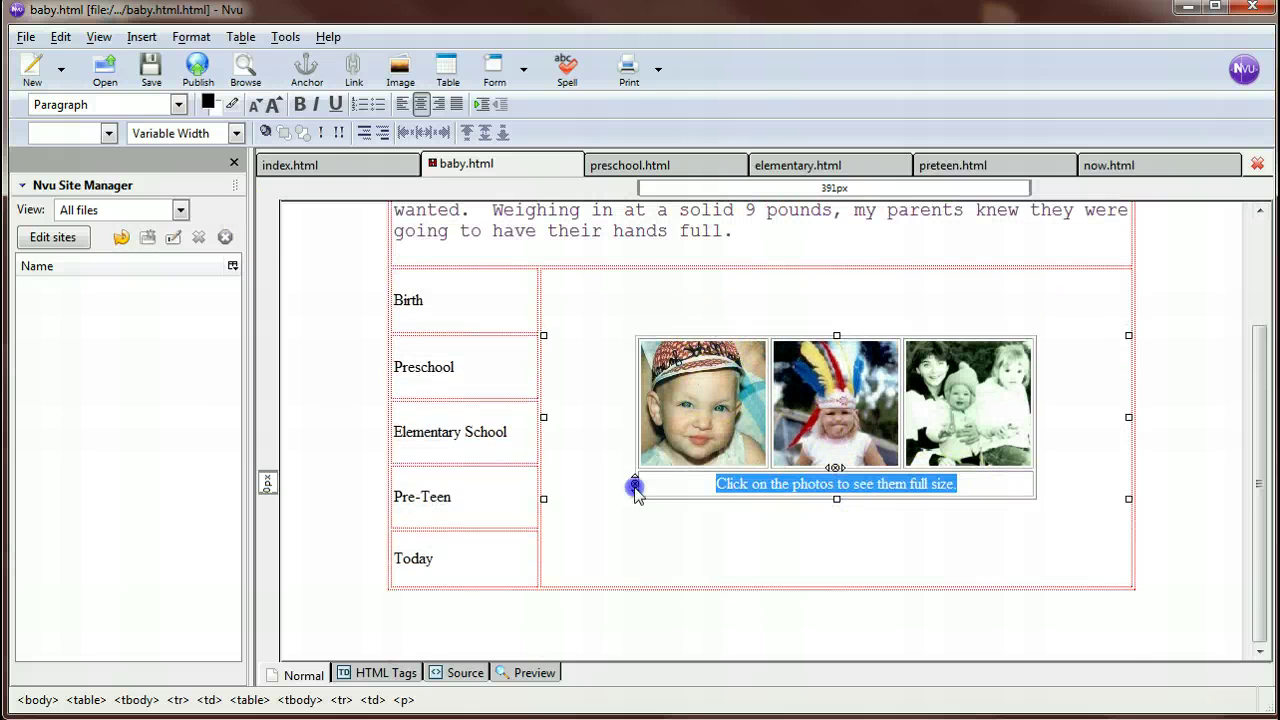
{"action": "left_click", "coordinate": [107, 133]}
{"action": "left_click", "coordinate": [100, 191]}
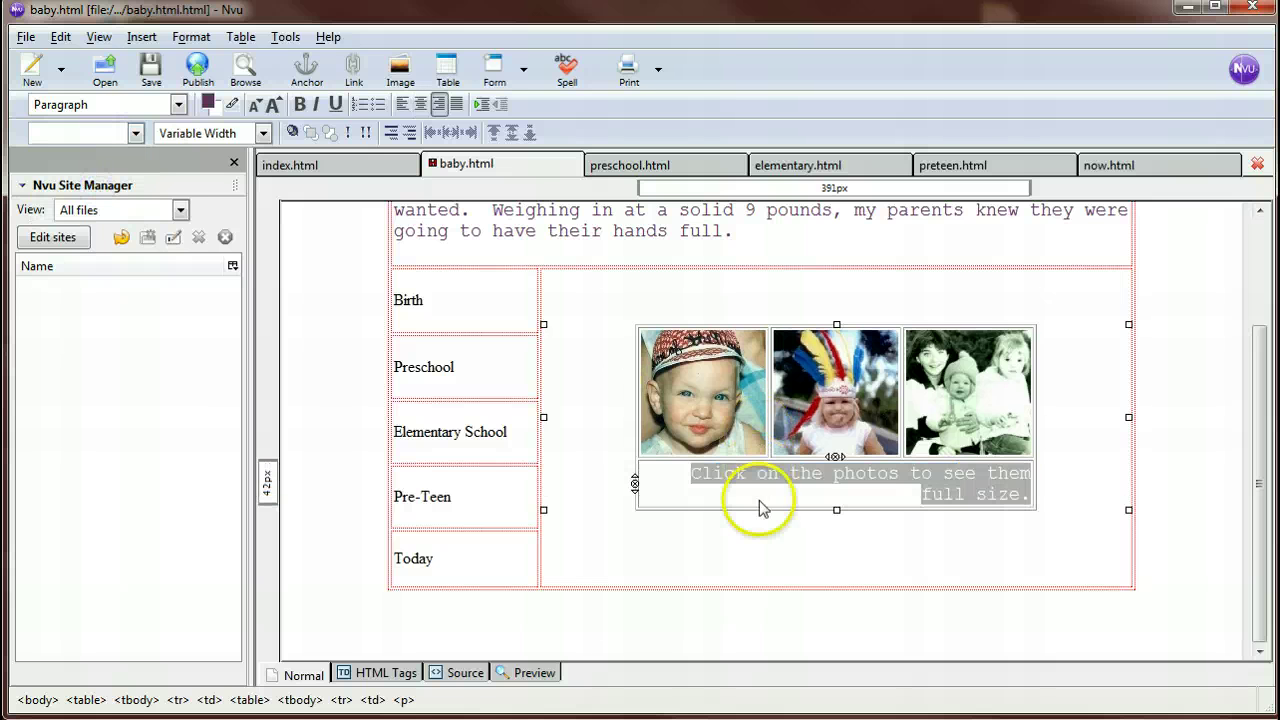
{"action": "left_click", "coordinate": [257, 104]}
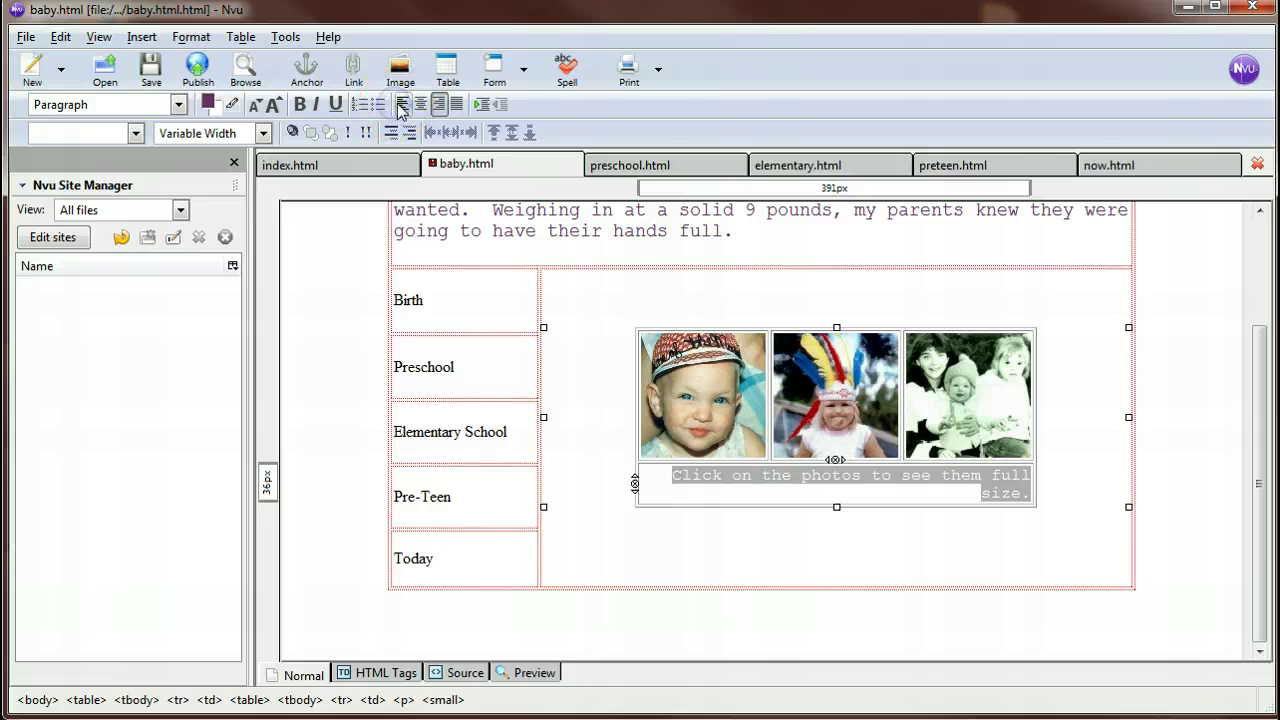
- Set the horizontal content alignment of the caption cell to Center
{"action": "left_click", "coordinate": [714, 577]}
{"action": "double_click", "coordinate": [873, 493]}
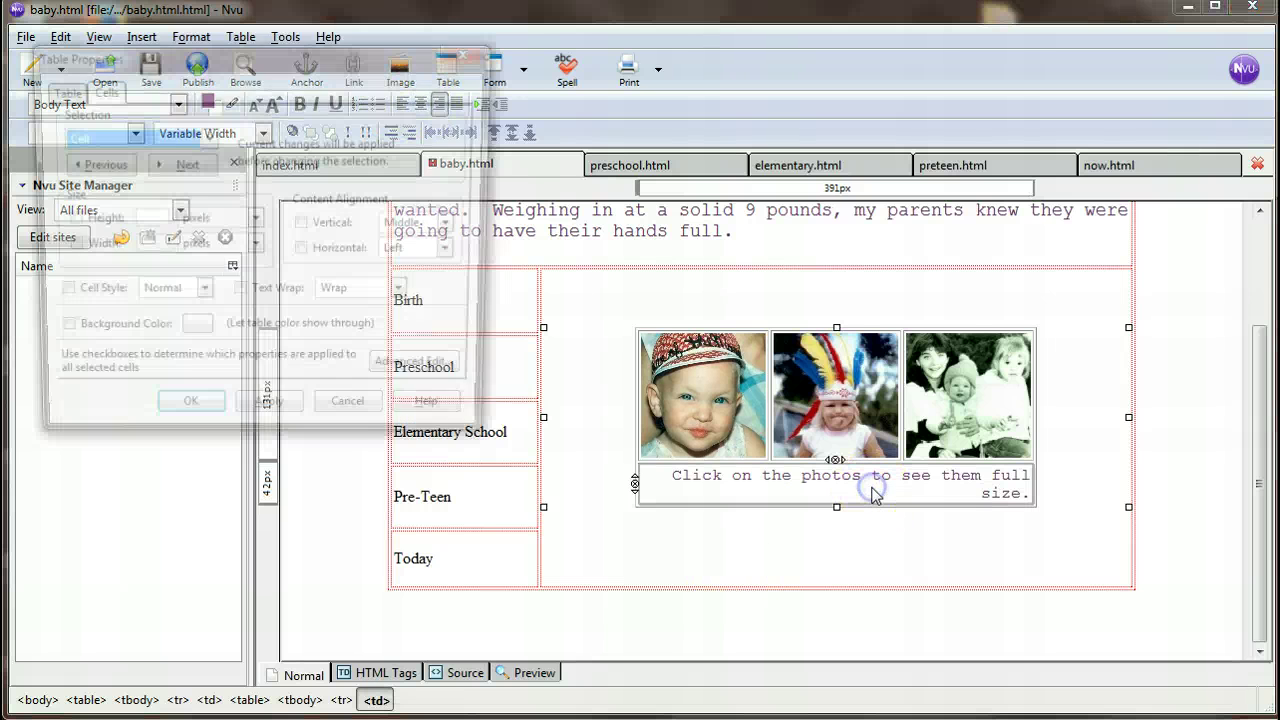
{"action": "left_click", "coordinate": [364, 256]}
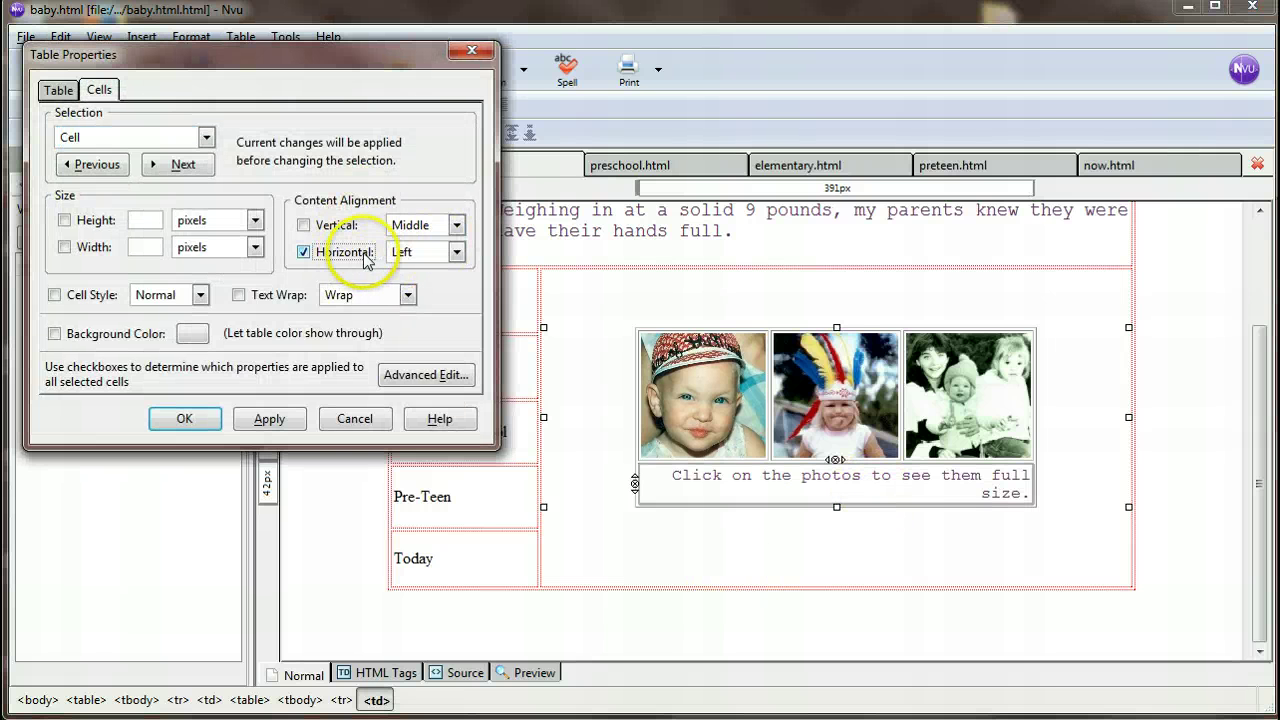
{"action": "left_click", "coordinate": [365, 254]}
{"action": "left_click", "coordinate": [456, 252]}
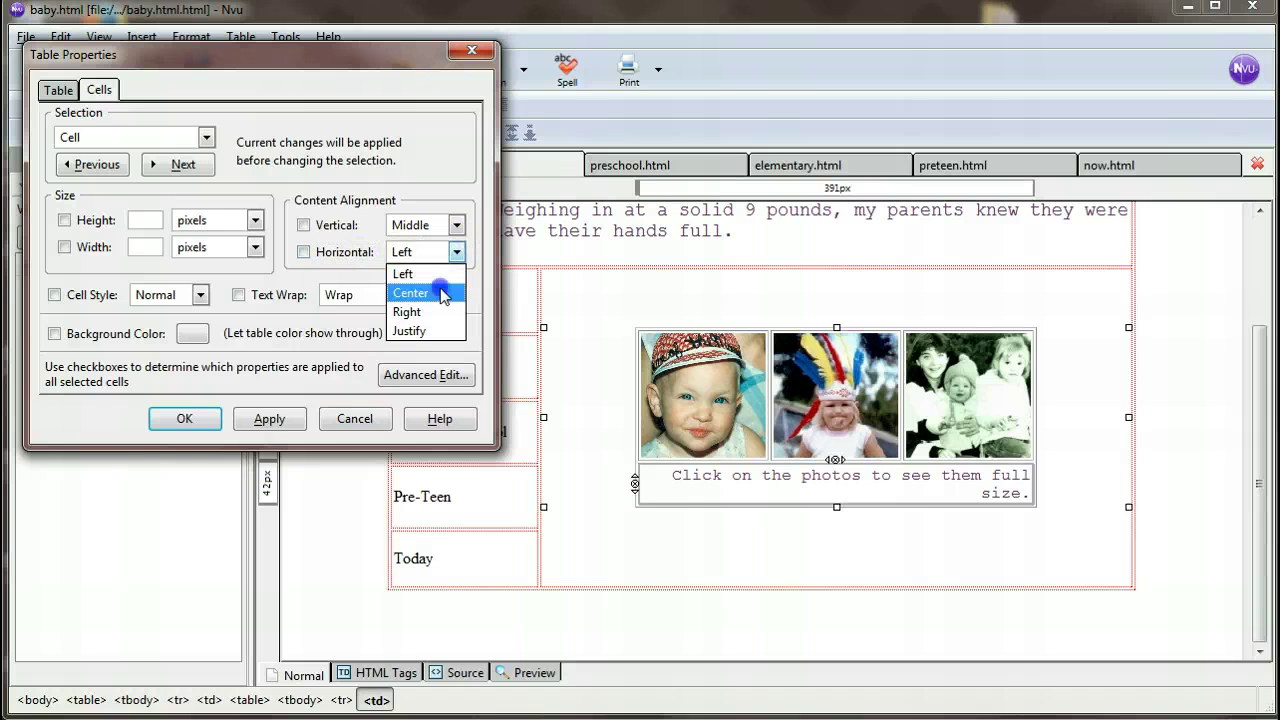
{"action": "left_click", "coordinate": [441, 293]}
{"action": "left_click", "coordinate": [269, 419]}
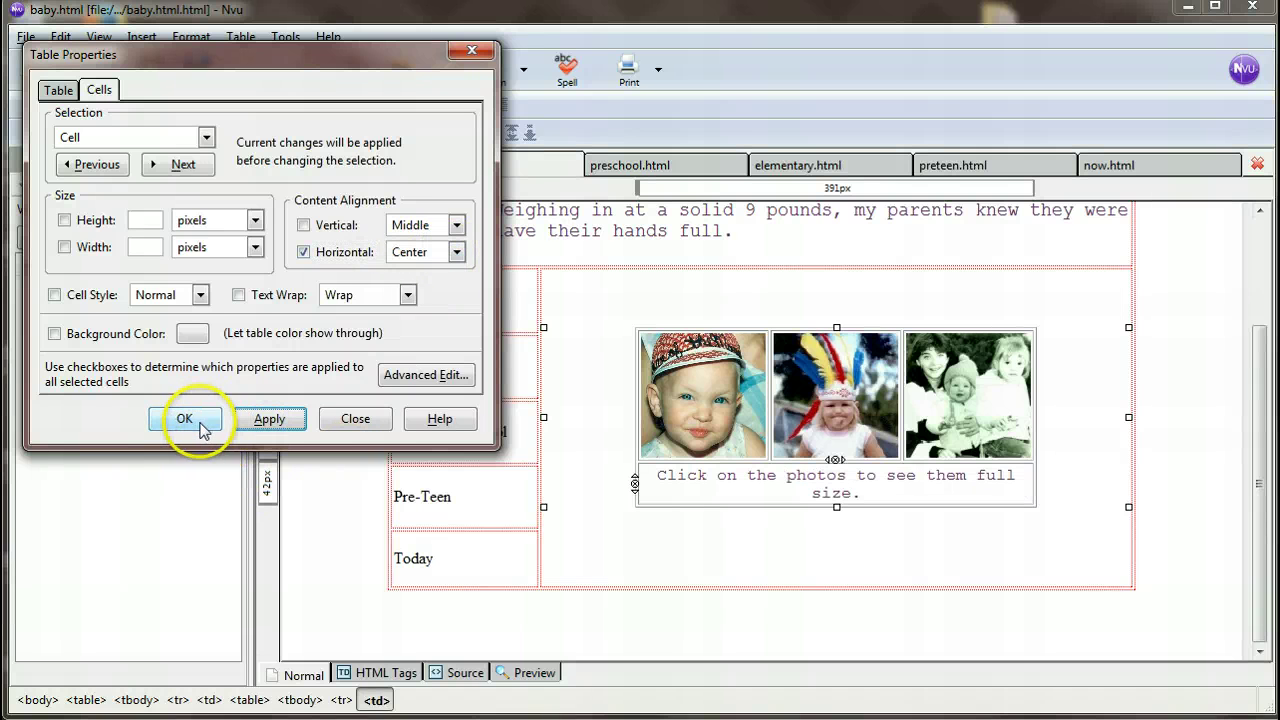
- Set the border of the thumbnail table to 0 pixels
{"action": "left_click", "coordinate": [56, 89]}
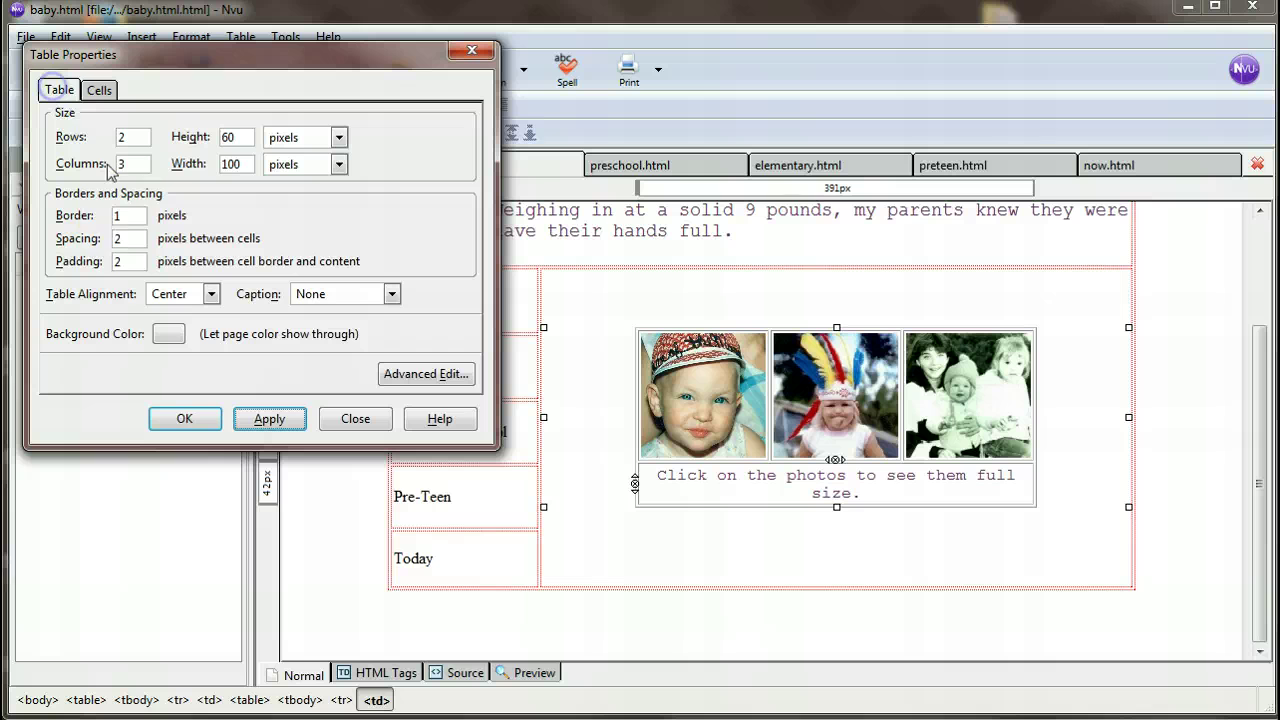
{"action": "double_click", "coordinate": [127, 215]}
{"action": "type", "text": "0"}
{"action": "left_click", "coordinate": [184, 418]}
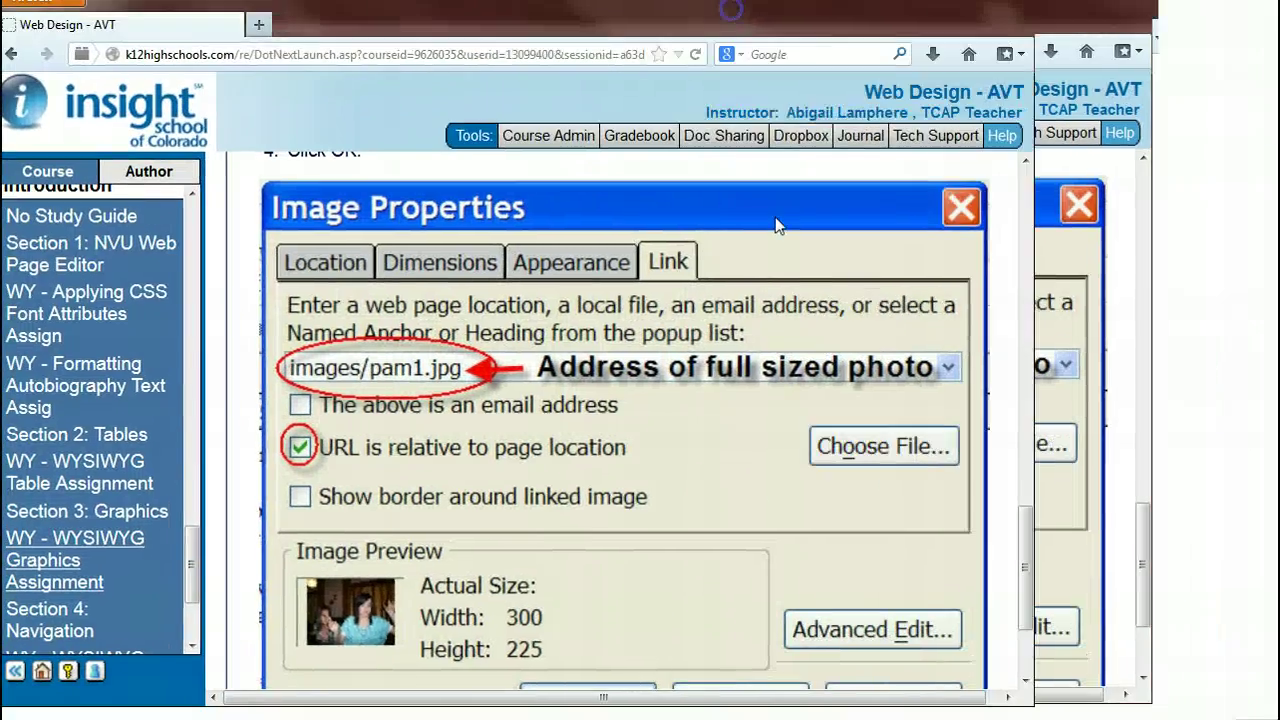
- Switch to Firefox and read the assignment's directions for linking the thumbnails to the full-size images
{"action": "scroll", "coordinate": [733, 437], "scroll_direction": "up", "scroll_amount": 5}
{"action": "scroll", "coordinate": [740, 434], "scroll_direction": "down", "scroll_amount": 2}
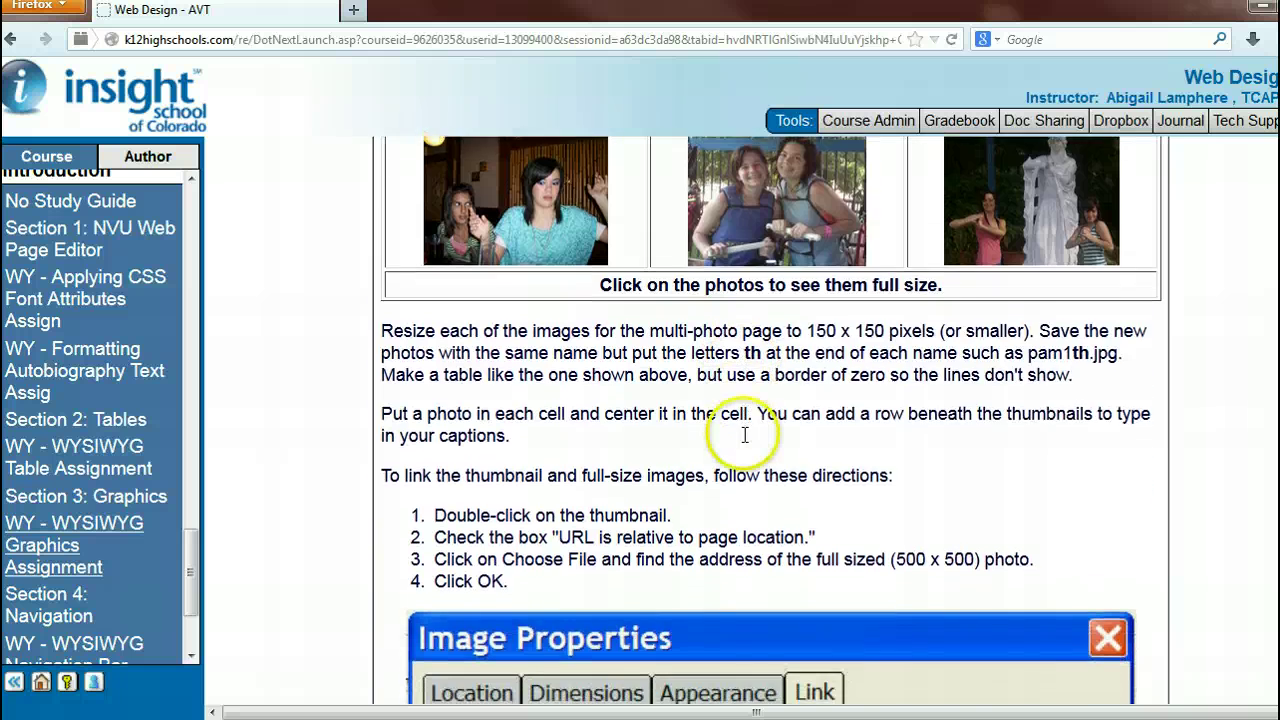
{"action": "left_click_drag", "start_coordinate": [670, 368], "coordinate": [556, 368]}
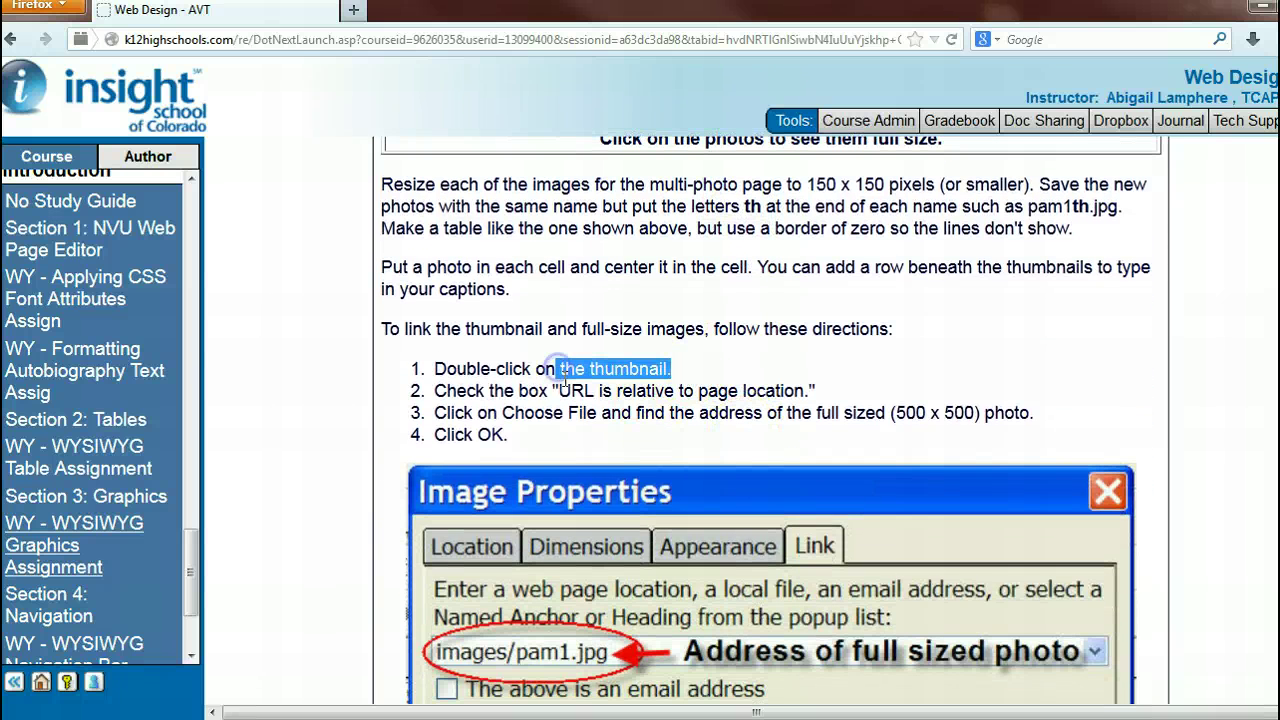
{"action": "scroll", "coordinate": [655, 405], "scroll_direction": "down", "scroll_amount": 3}
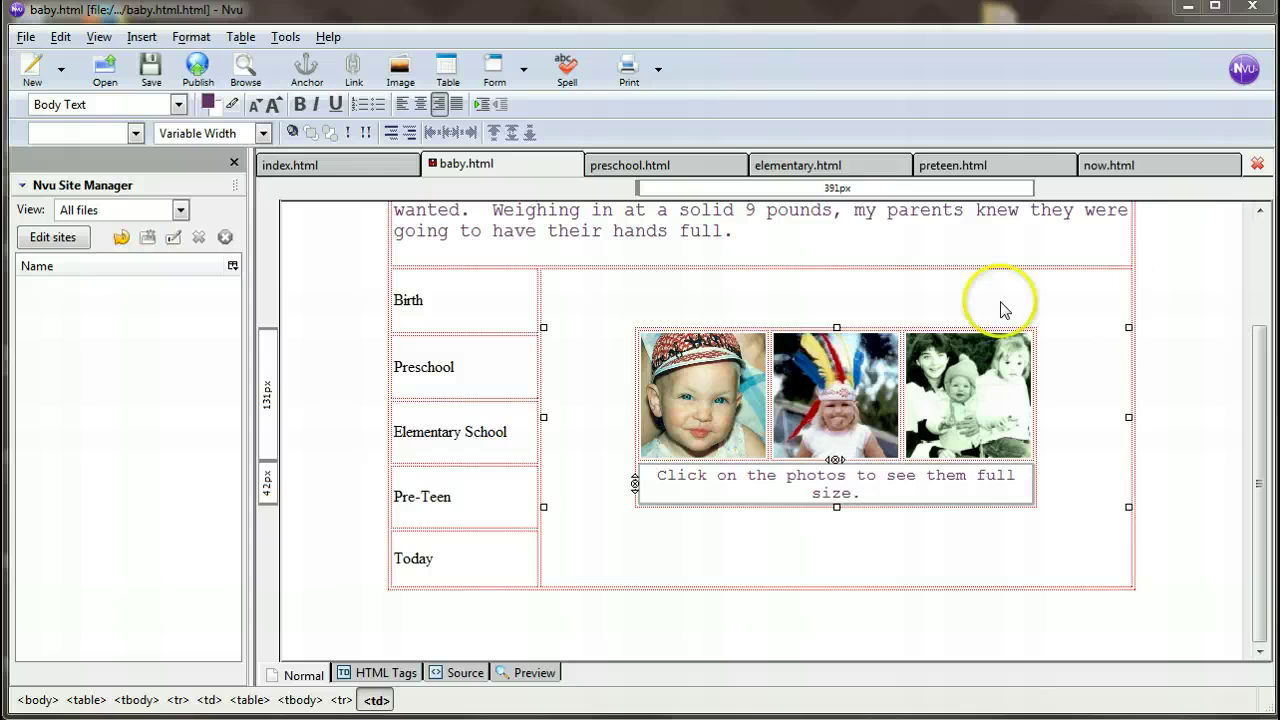
- Enter Images/abbie_baby.jpg as the red-hat baby thumbnail's link in Nvu, checking the file name in the unit4 Images folder
{"action": "double_click", "coordinate": [710, 358]}
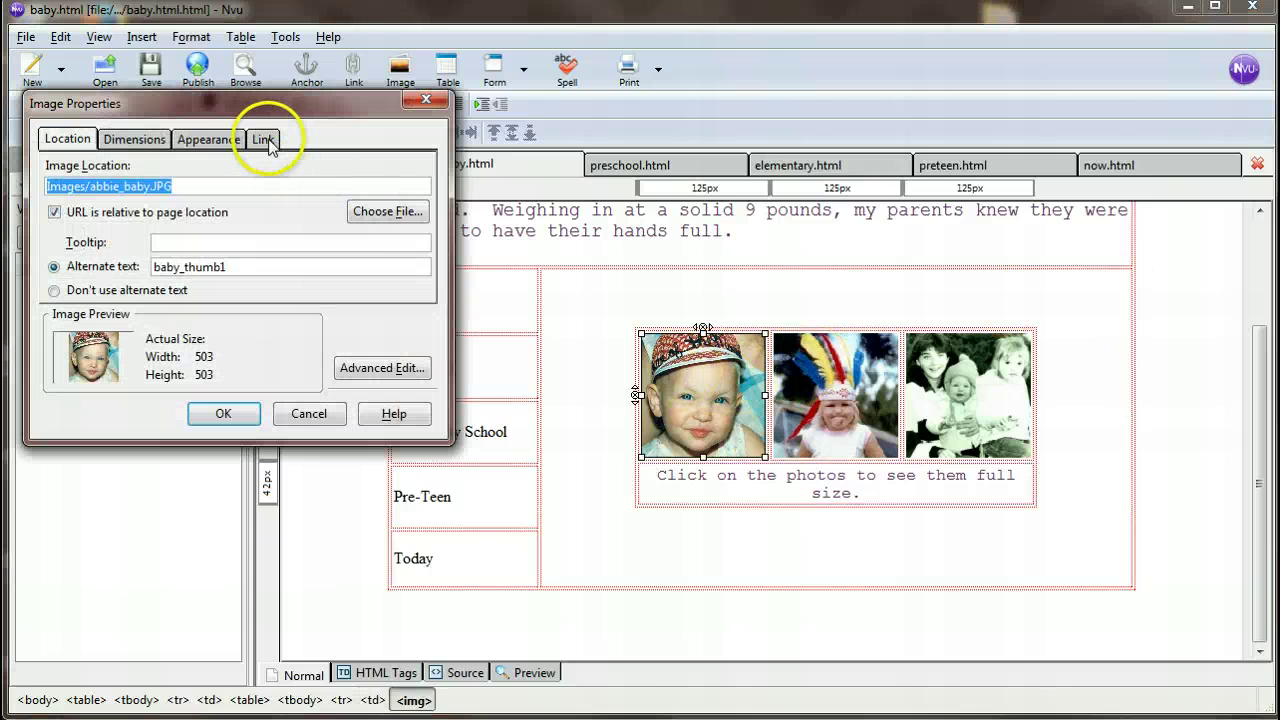
{"action": "left_click", "coordinate": [264, 141]}
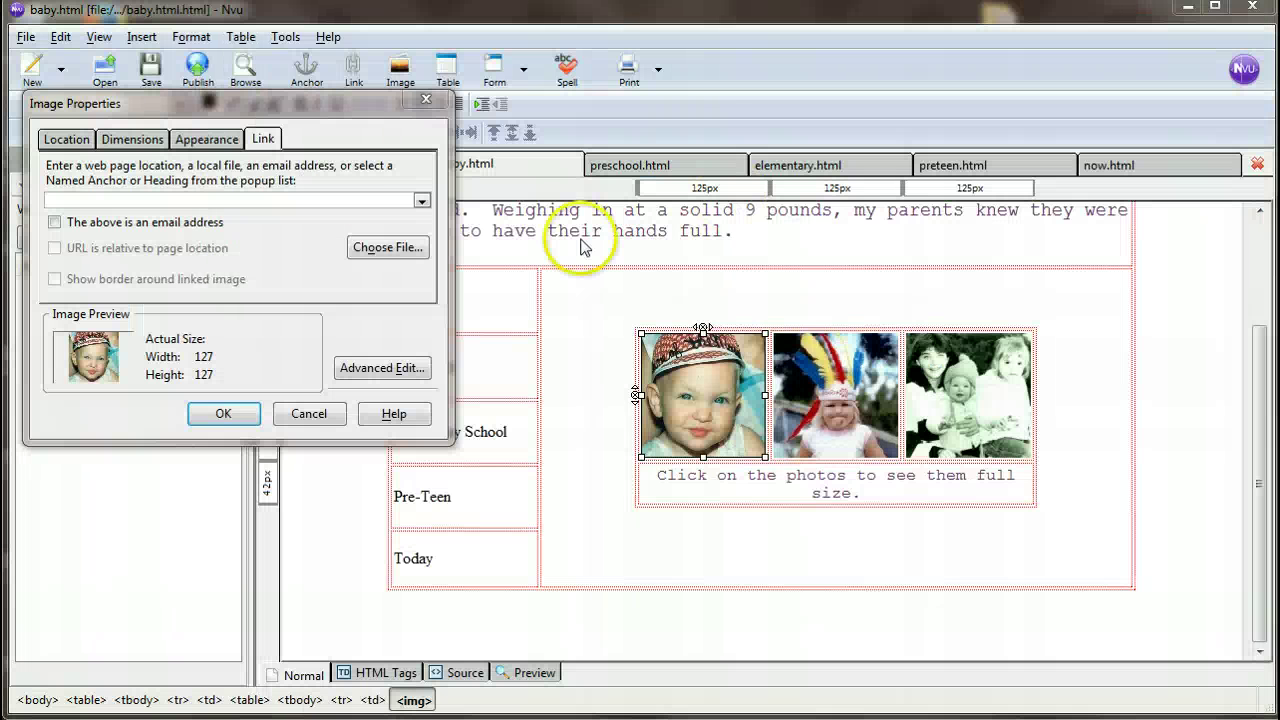
{"action": "left_click", "coordinate": [325, 201]}
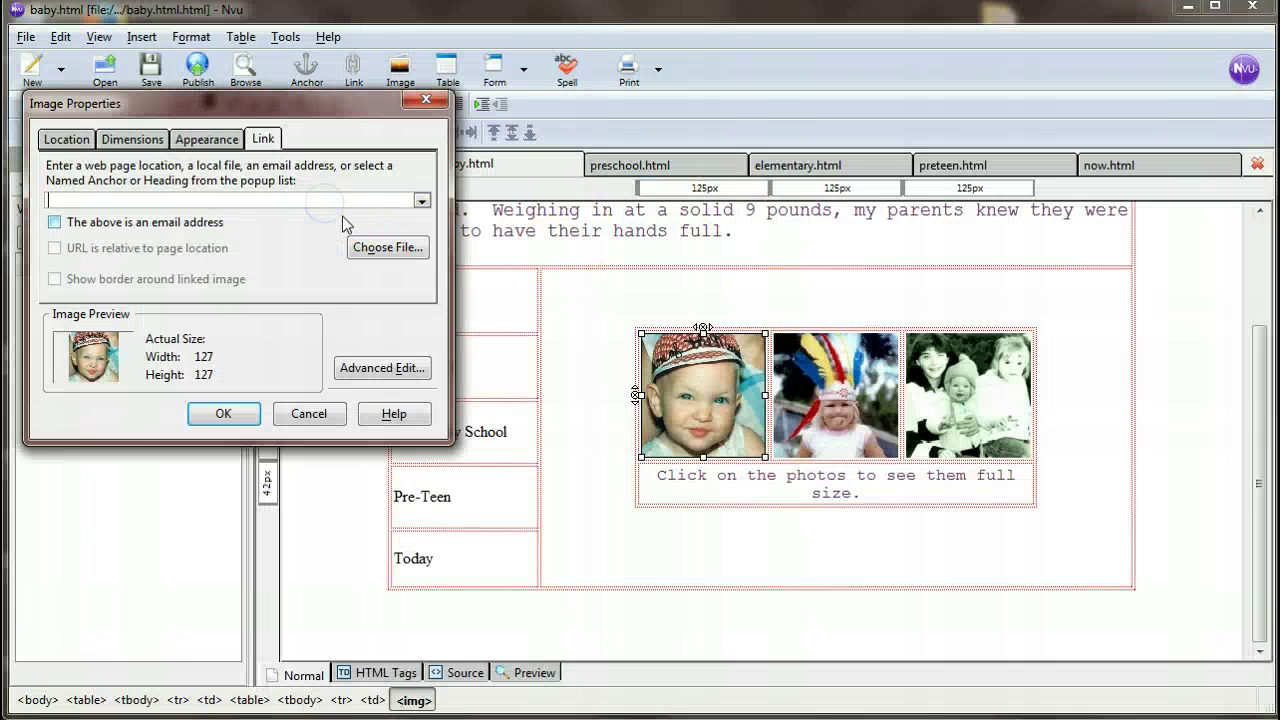
{"action": "type", "text": "Images/"}
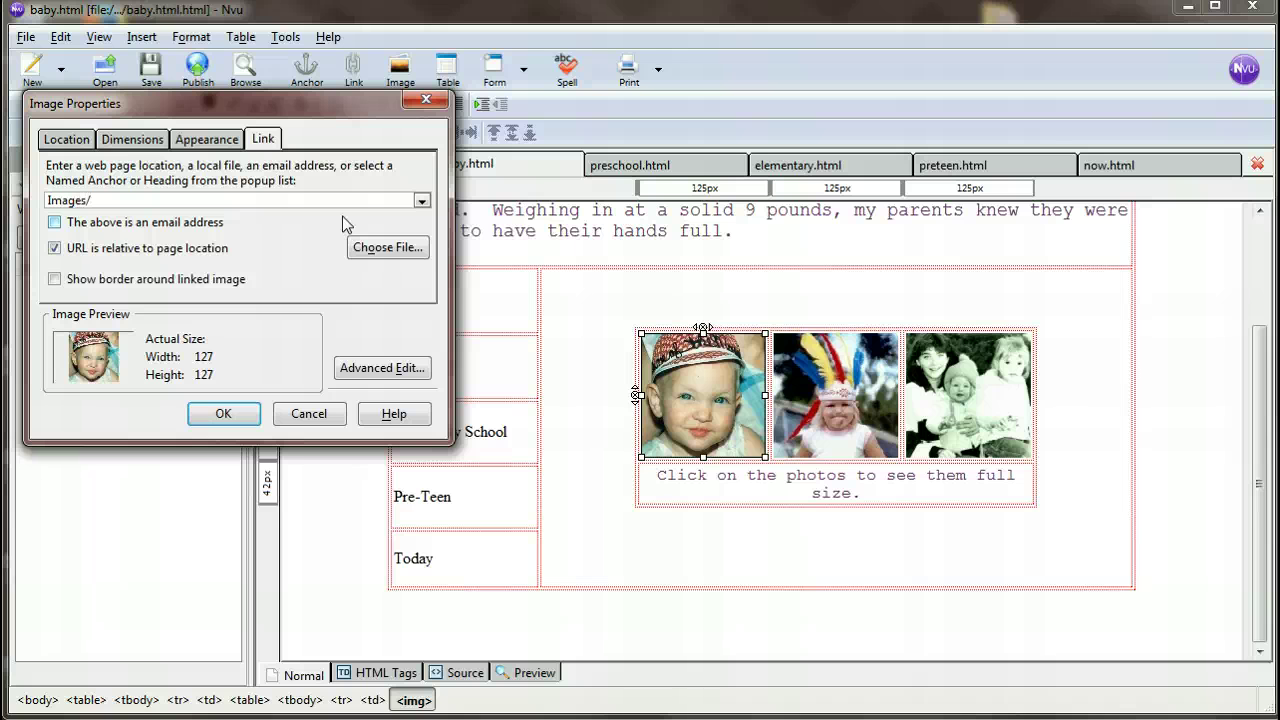
{"action": "left_click", "coordinate": [314, 716]}
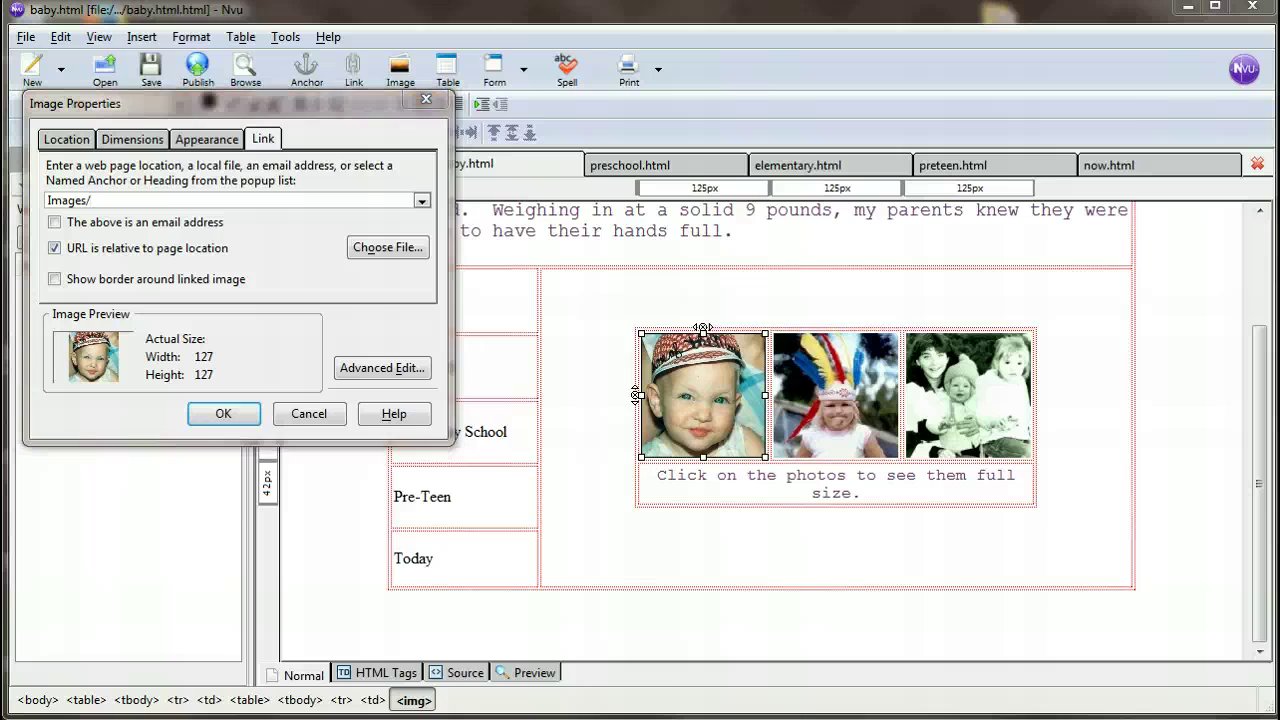
{"action": "double_click", "coordinate": [377, 199]}
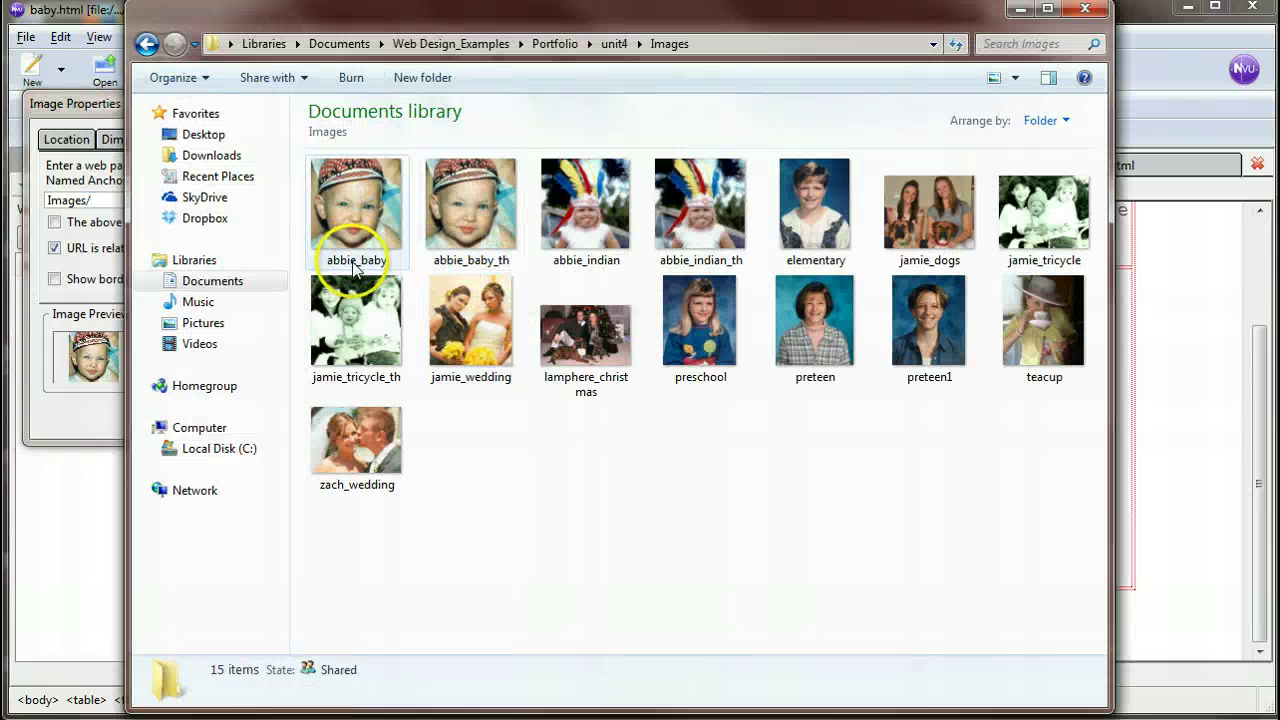
{"action": "left_click_drag", "start_coordinate": [584, 13], "coordinate": [1279, 79]}
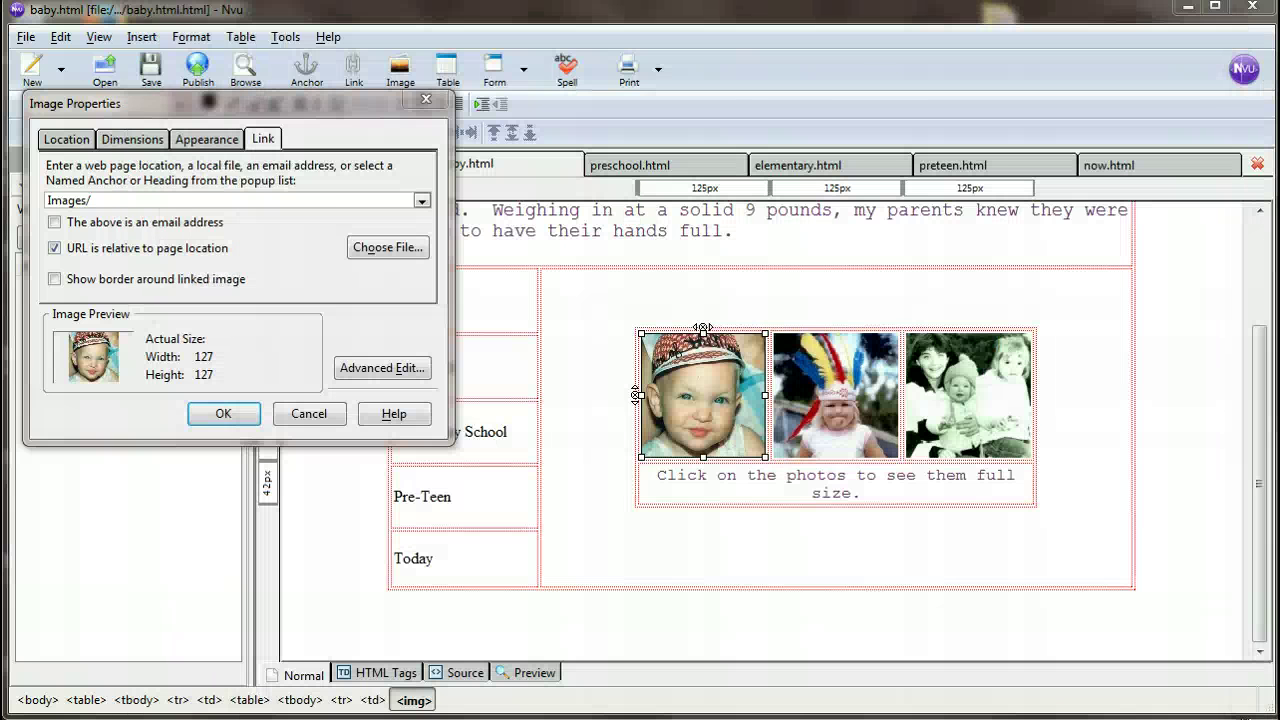
{"action": "left_click", "coordinate": [133, 200]}
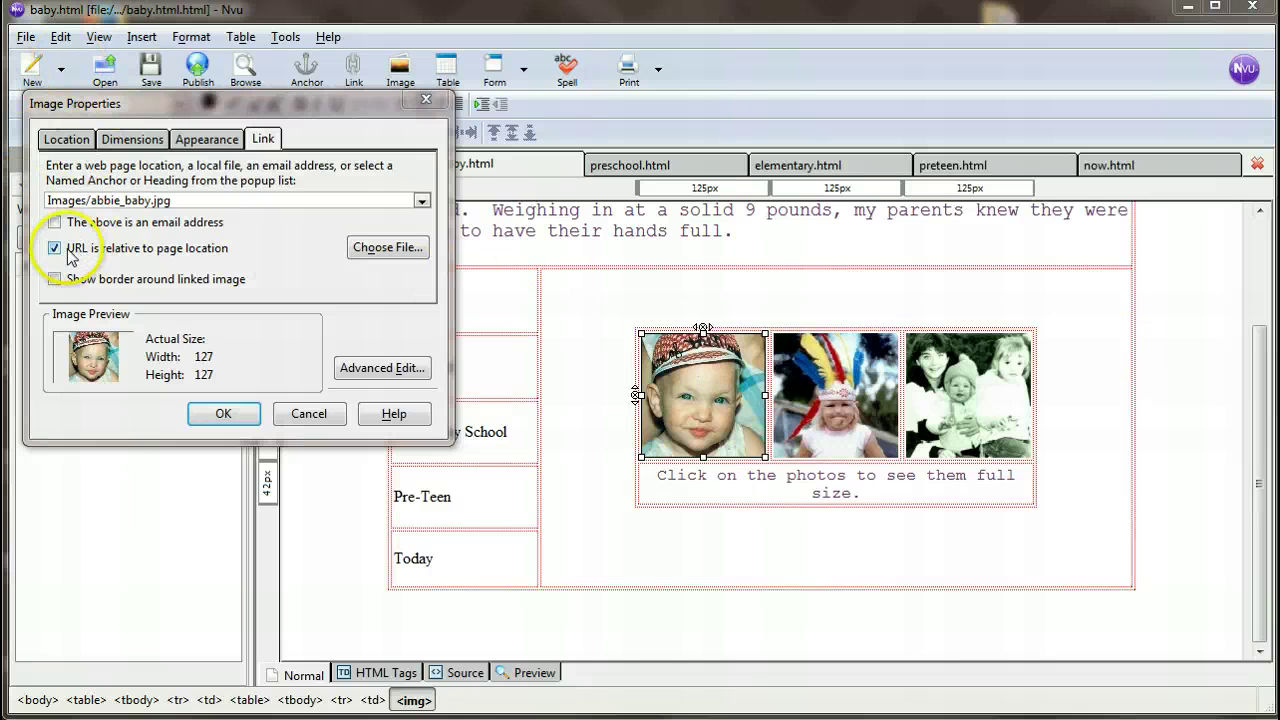
{"action": "left_click", "coordinate": [382, 247]}
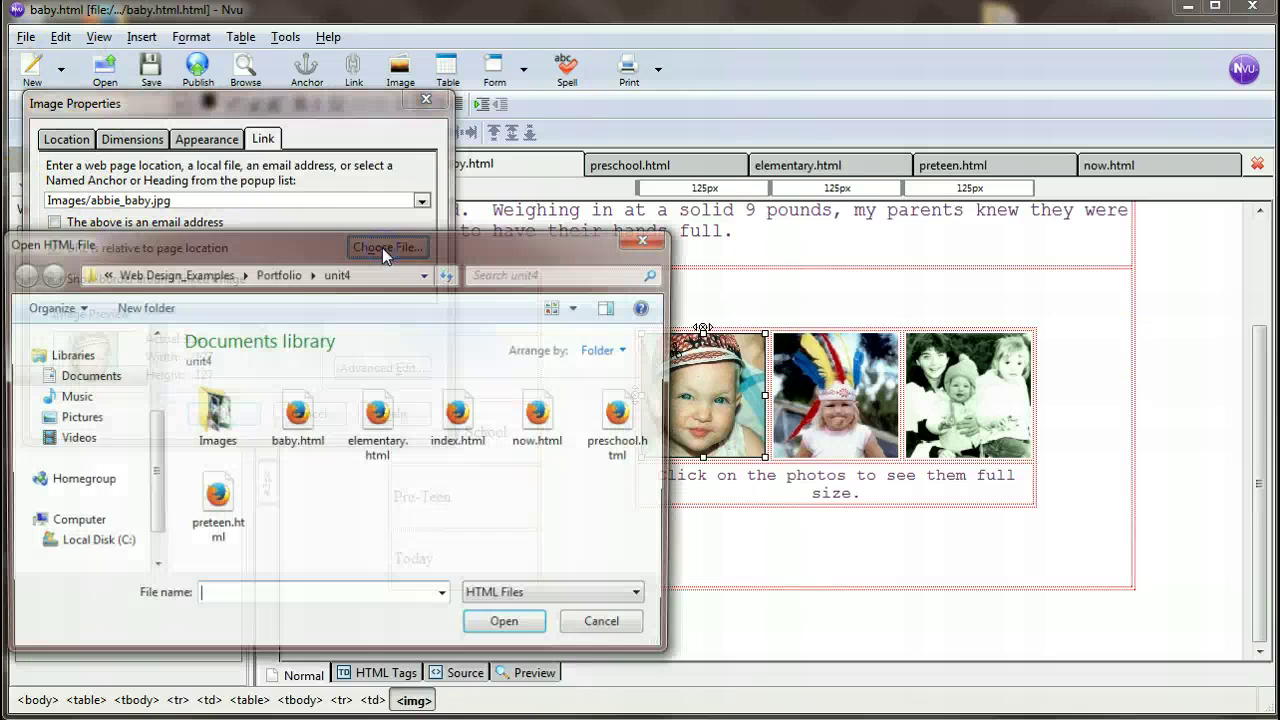
{"action": "double_click", "coordinate": [216, 418]}
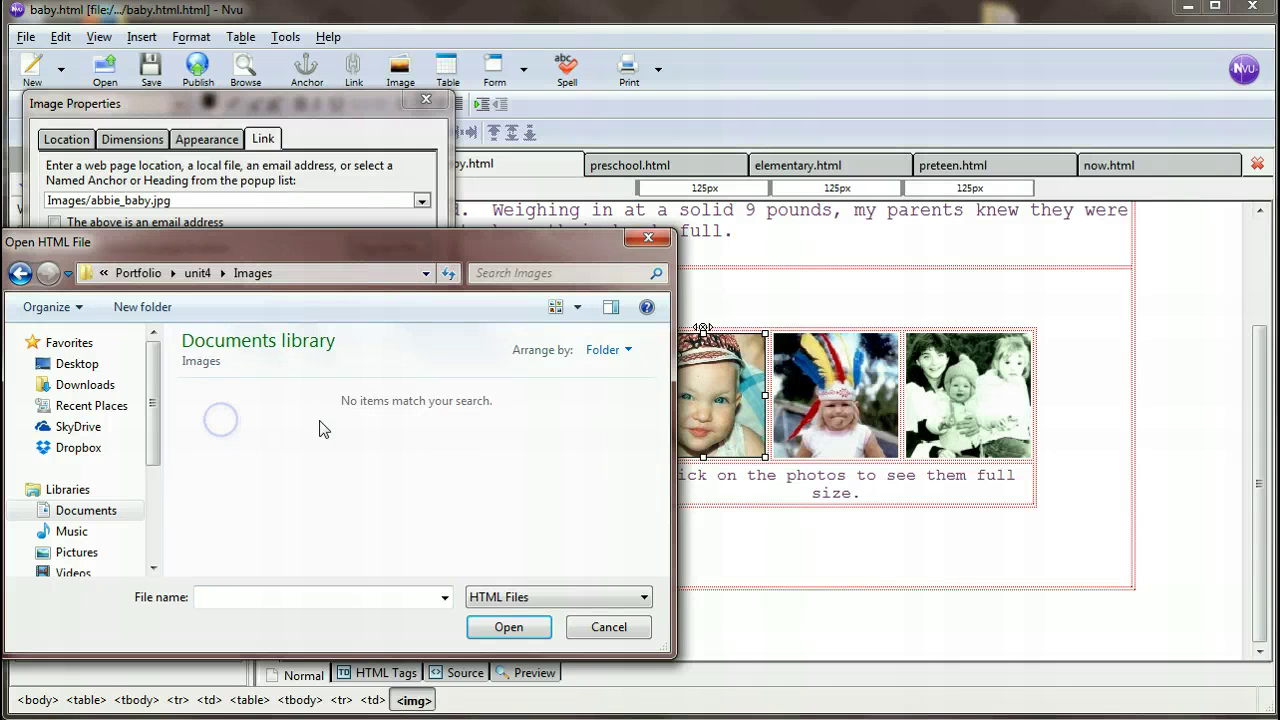
{"action": "left_click", "coordinate": [610, 627]}
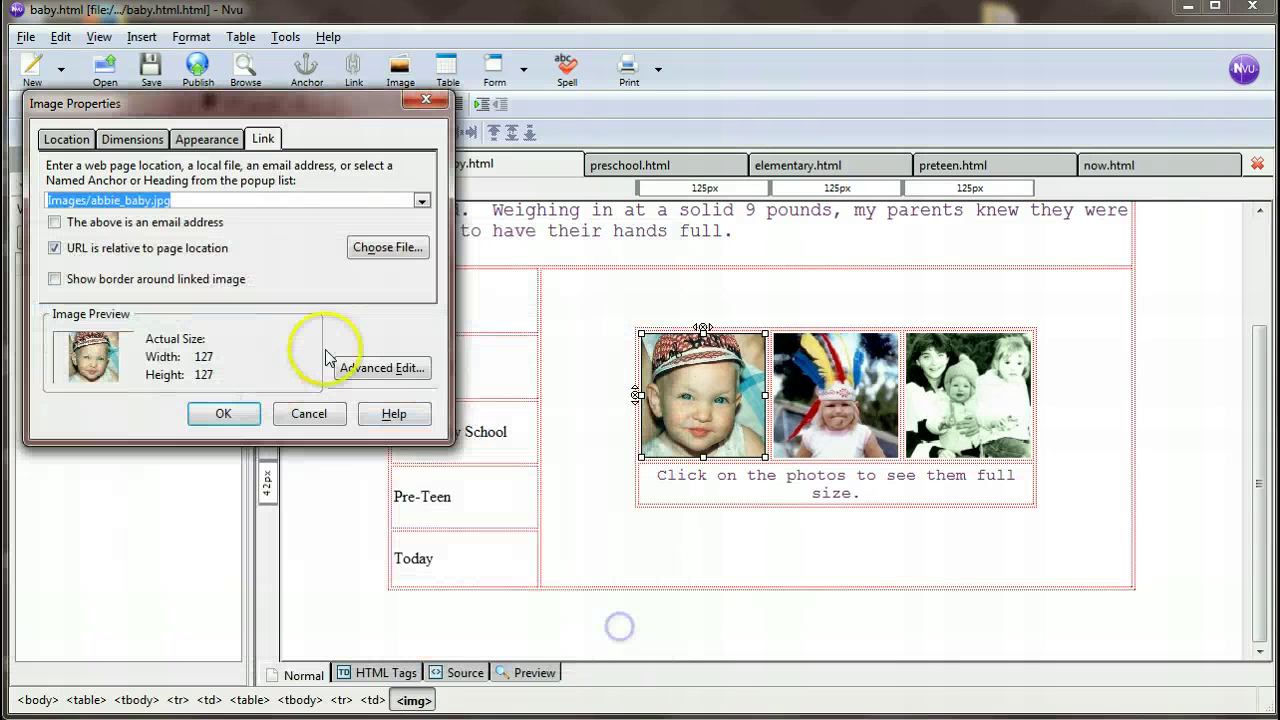
- Apply the thumbnail's link, save the baby page, and open baby.html from the unit4 folder in a maximized Firefox window
{"action": "left_click", "coordinate": [222, 414]}
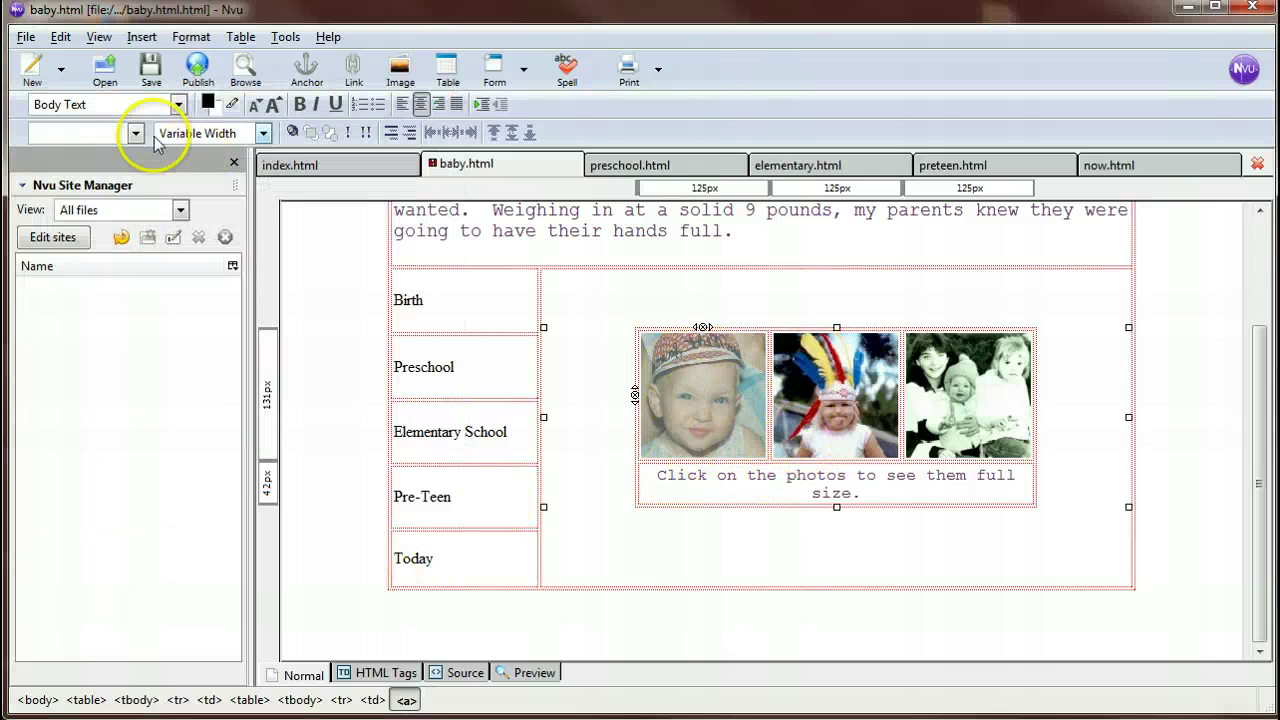
{"action": "left_click", "coordinate": [155, 70]}
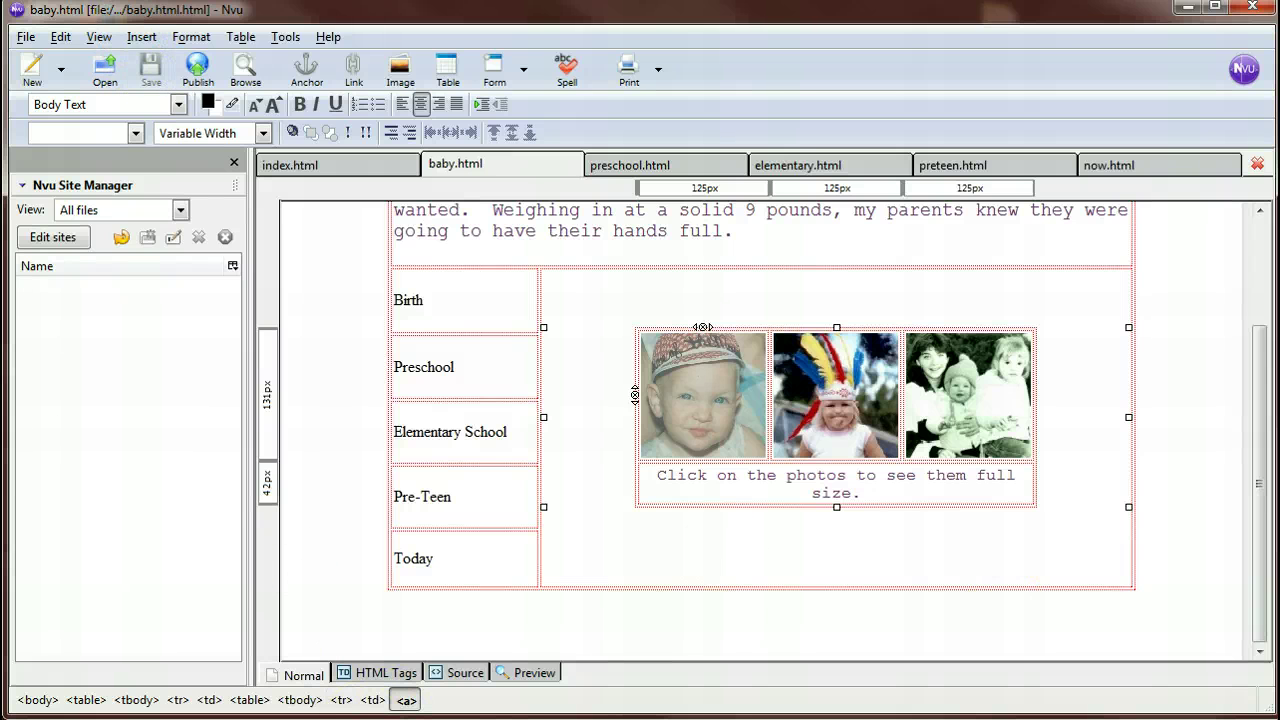
{"action": "key", "text": "alt+Tab"}
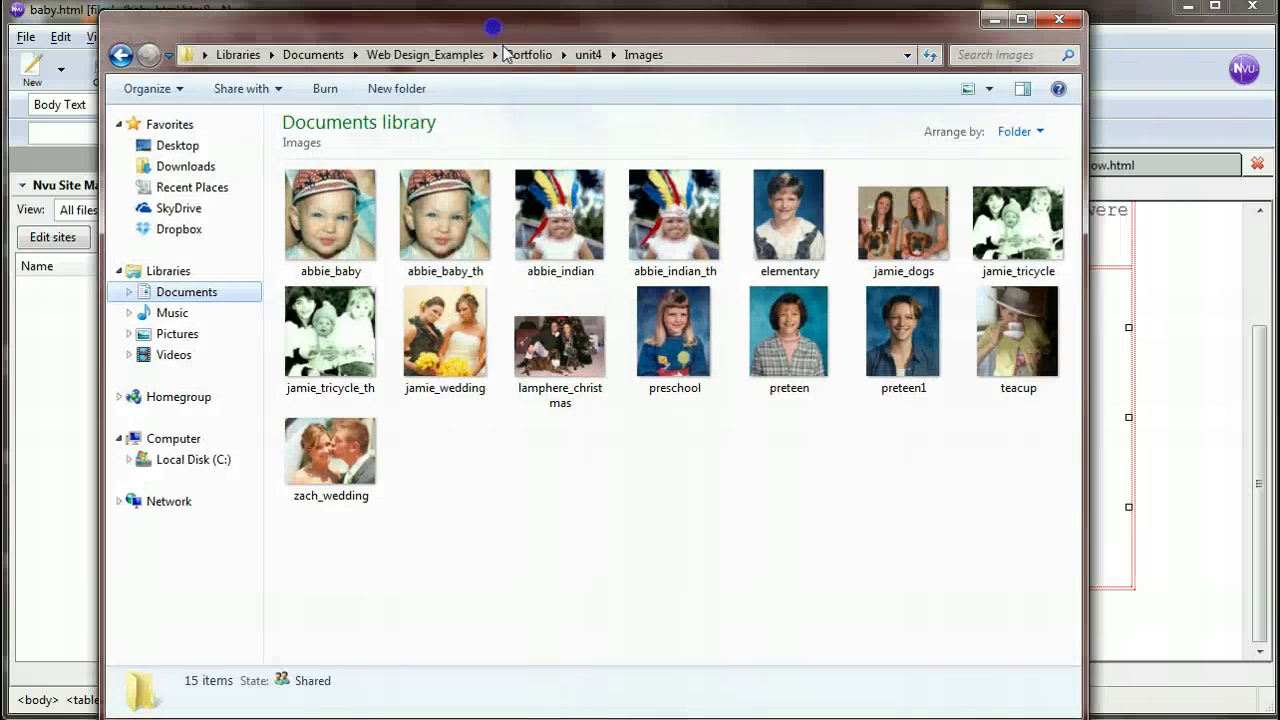
{"action": "left_click", "coordinate": [585, 55]}
{"action": "double_click", "coordinate": [459, 262]}
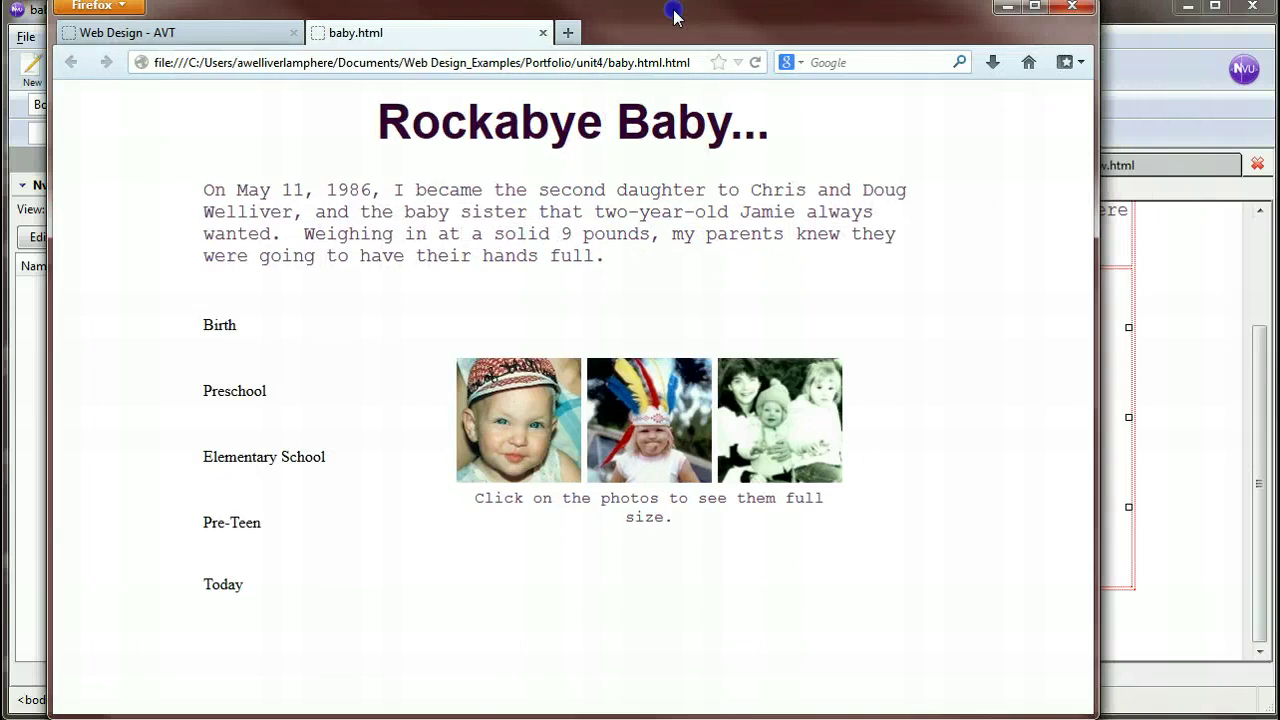
{"action": "double_click", "coordinate": [673, 14]}
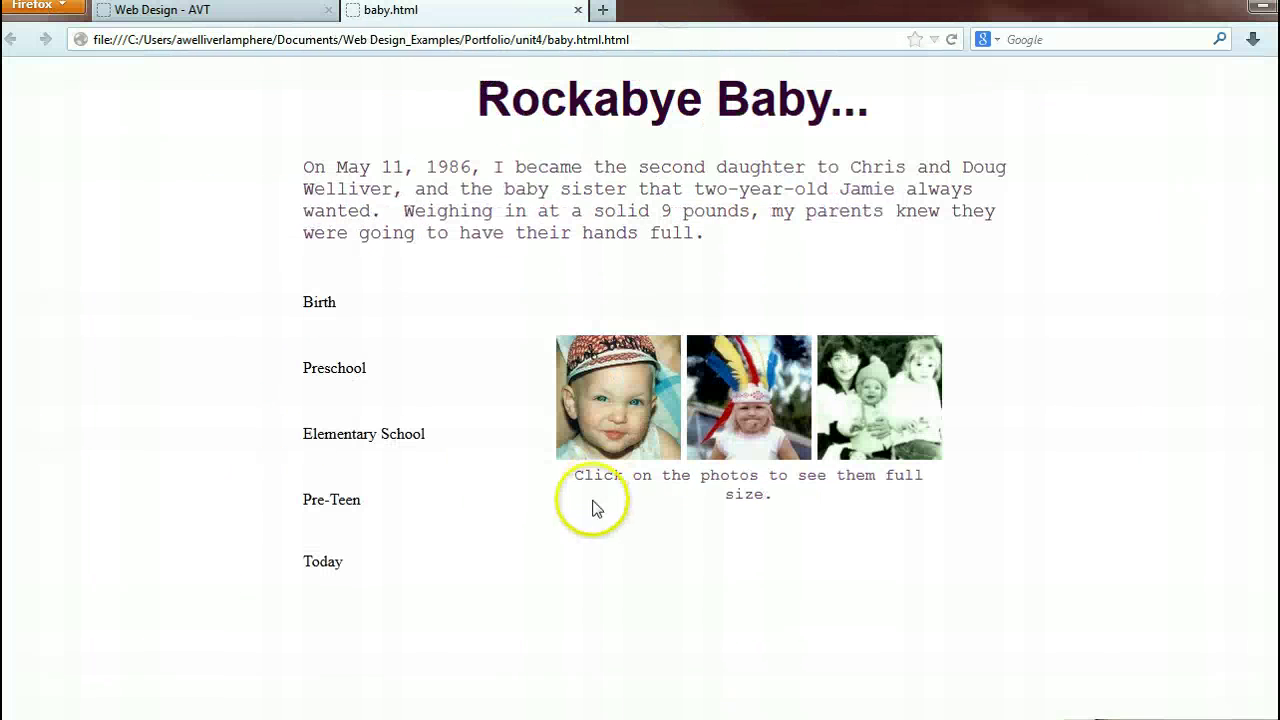
- Test the red-hat baby thumbnail's link to its full-size photo, return to the baby page, and go back to the unit4 folder
{"action": "left_click", "coordinate": [616, 418]}
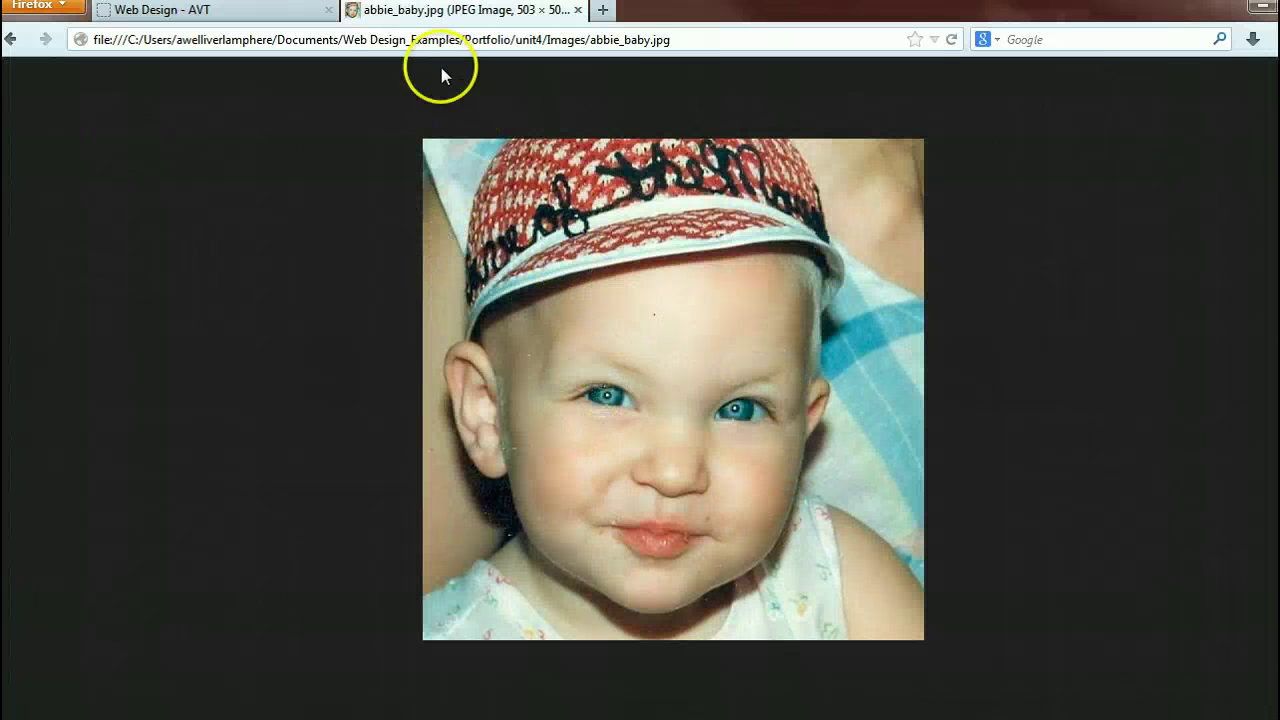
{"action": "left_click", "coordinate": [15, 40]}
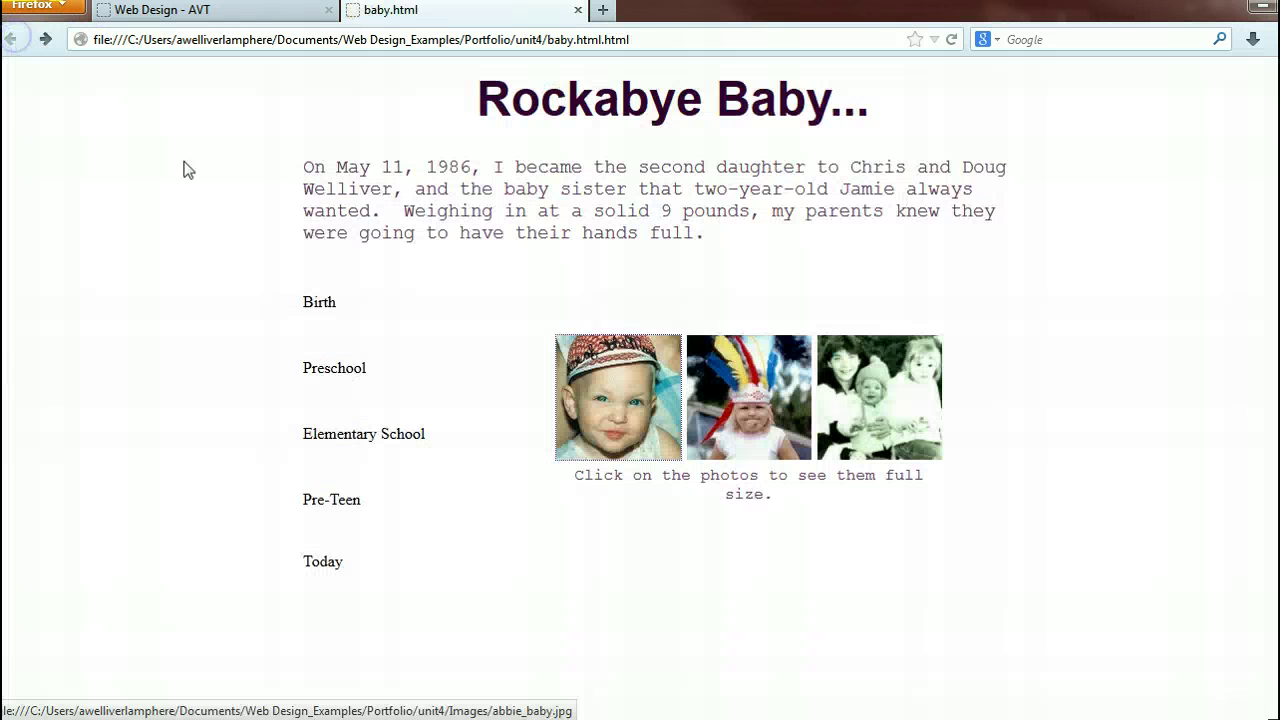
{"action": "double_click", "coordinate": [700, 14]}
{"action": "left_click_drag", "start_coordinate": [868, 40], "coordinate": [1279, 60]}
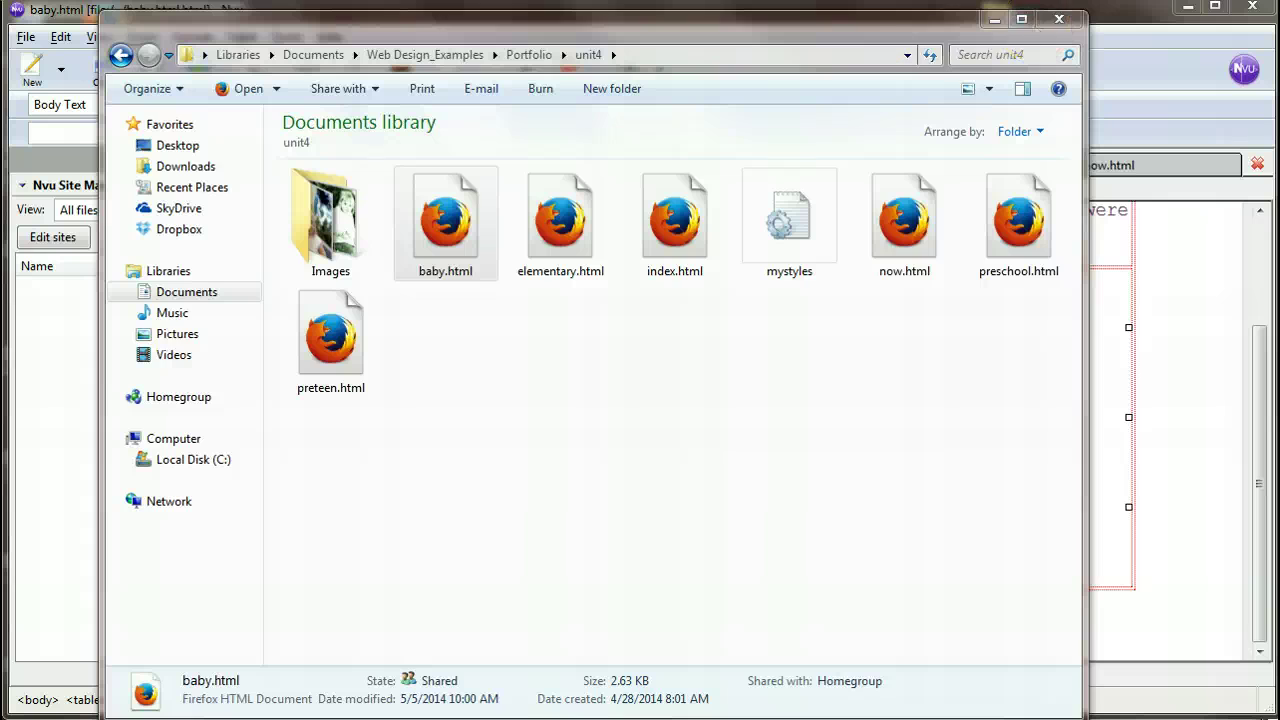
- Switch back to Nvu and link the feather-headdress thumbnail to Images/abbie_indian.jpg
{"action": "left_click", "coordinate": [993, 18]}
{"action": "left_click", "coordinate": [855, 392]}
{"action": "double_click", "coordinate": [855, 392]}
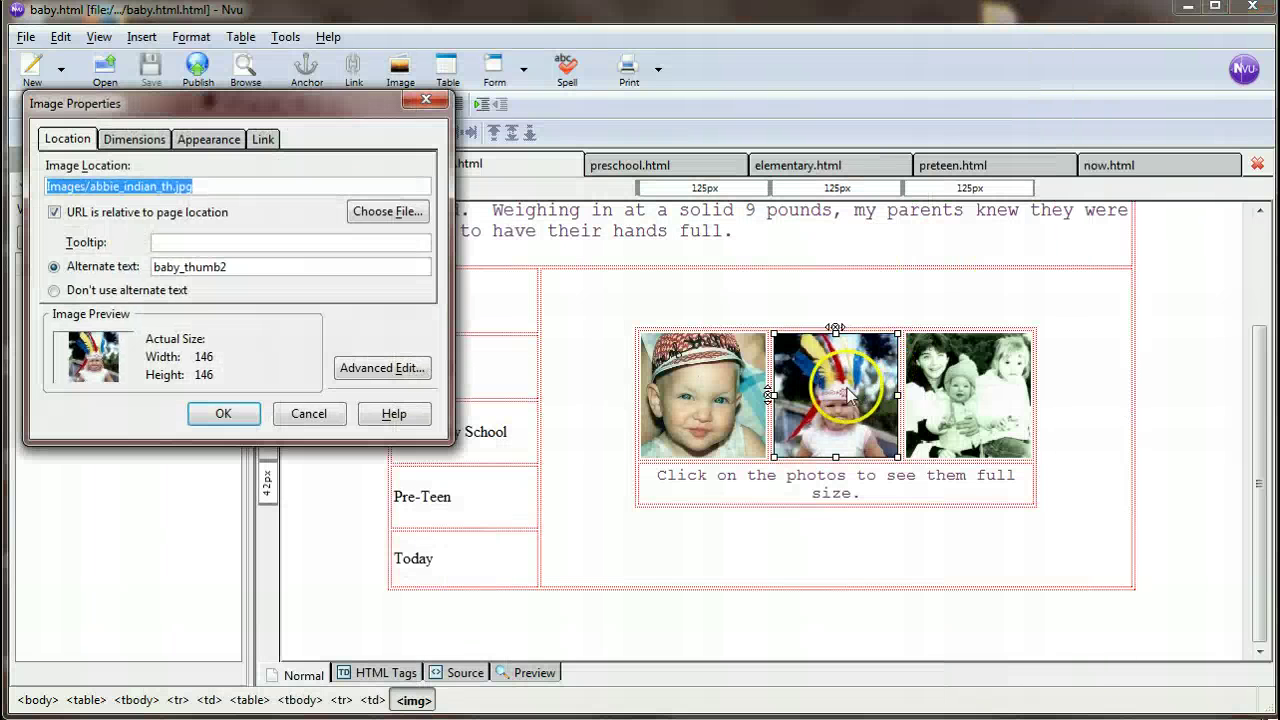
{"action": "left_click", "coordinate": [264, 140]}
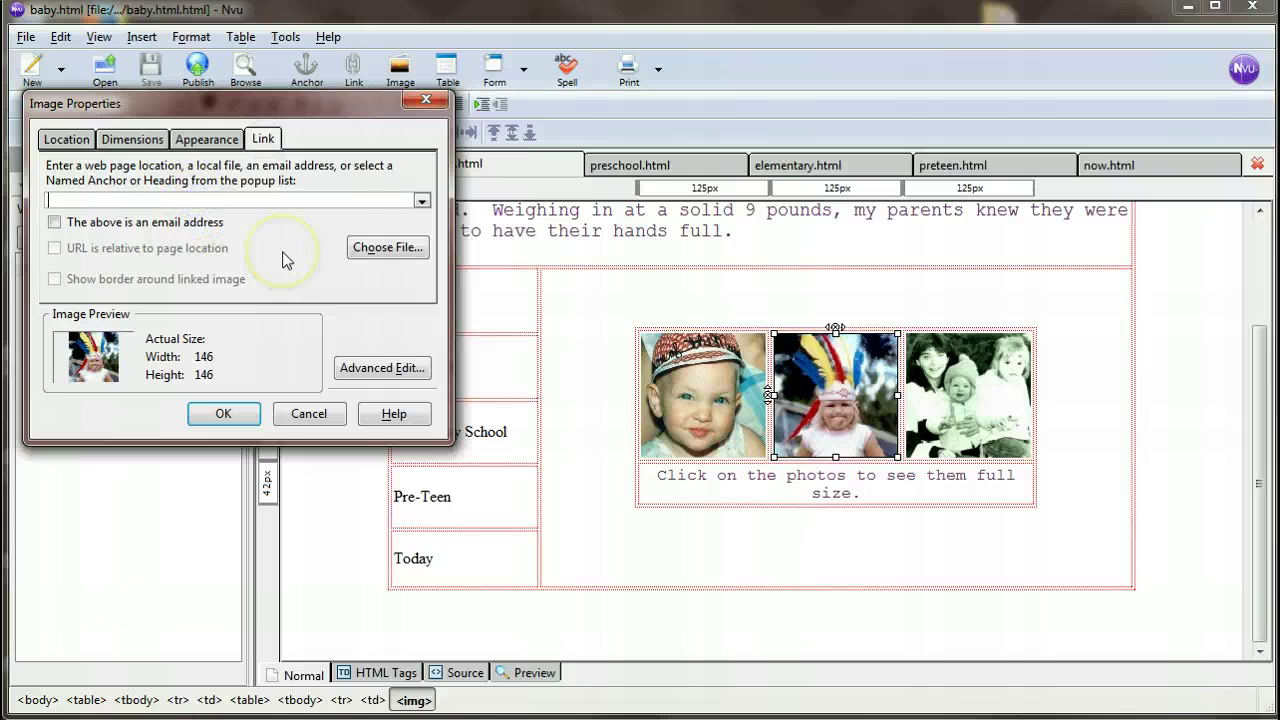
{"action": "type", "text": "Images/abbie_indian.jpg"}
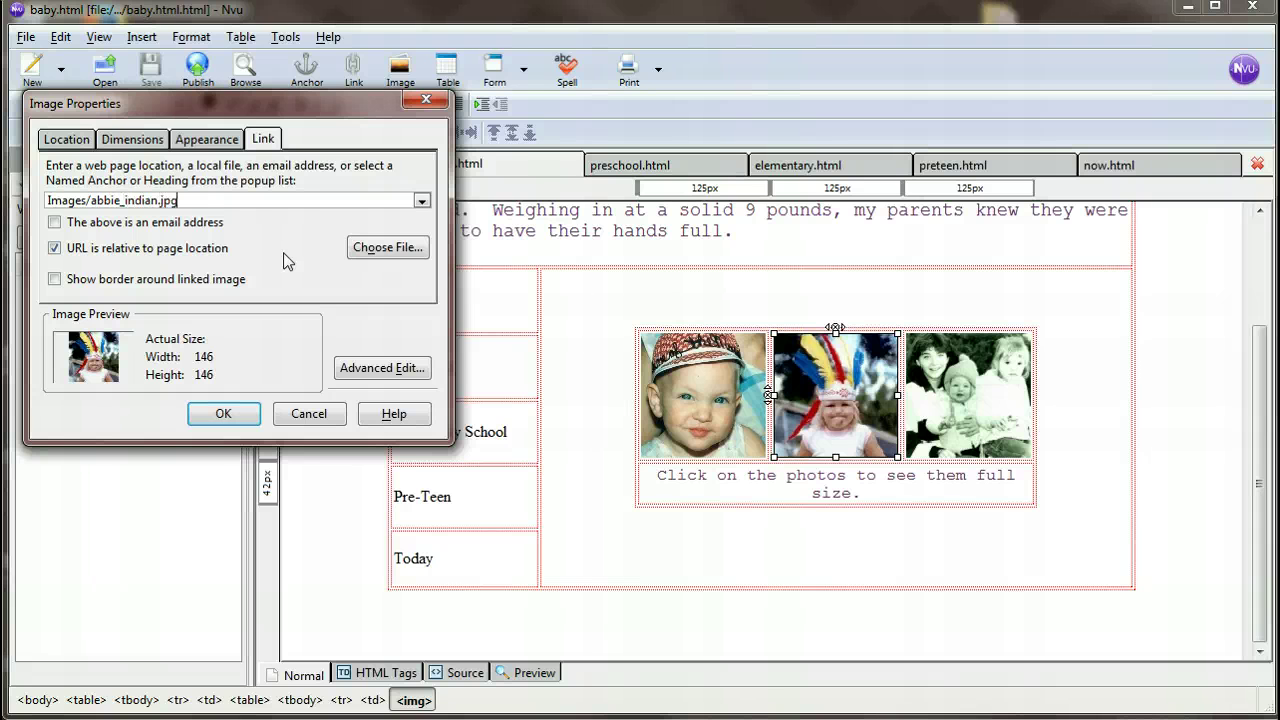
{"action": "left_click", "coordinate": [223, 413]}
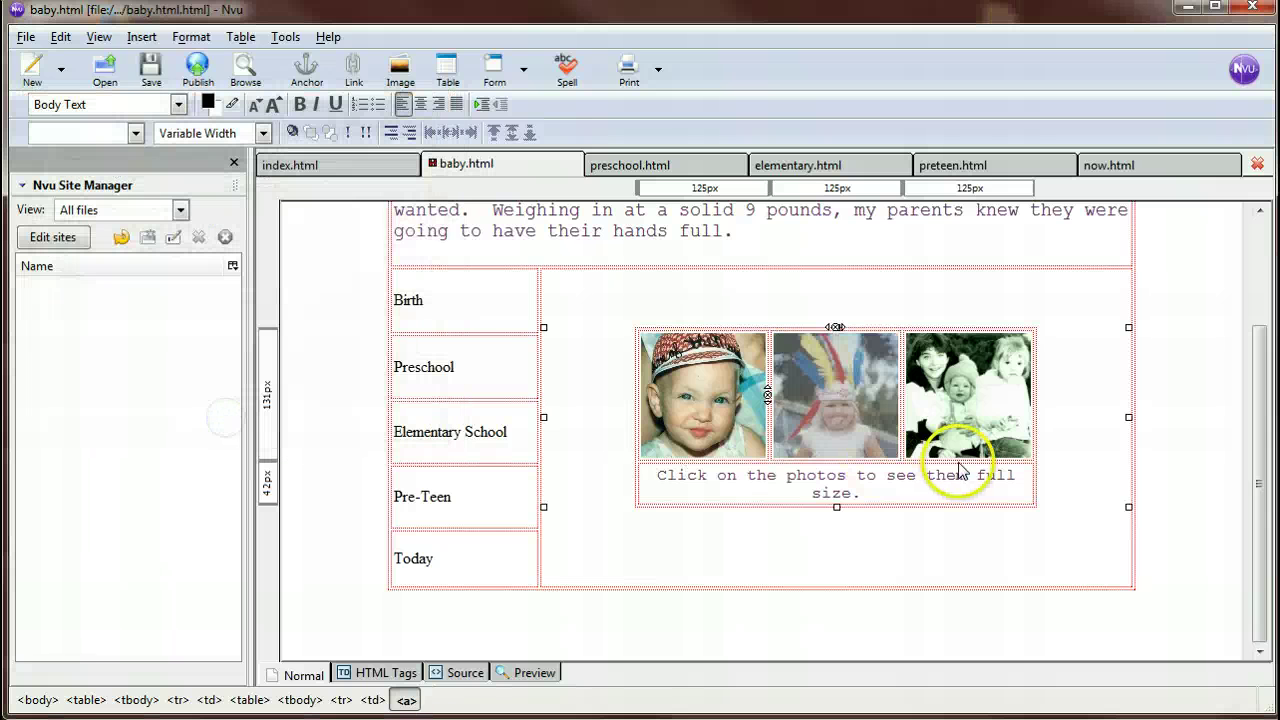
- Link the black-and-white group thumbnail to Images/jamie_tricycle.jpg, checking the file name in the unit4 Images folder
{"action": "left_click", "coordinate": [985, 400]}
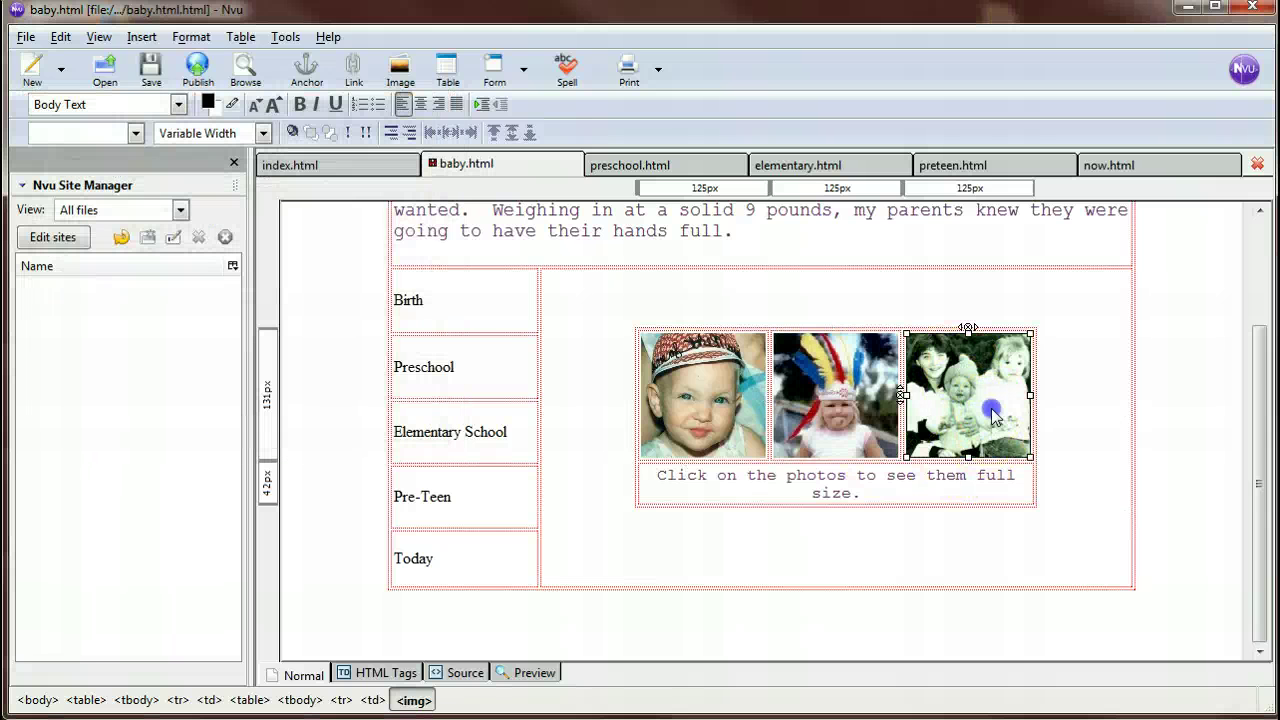
{"action": "double_click", "coordinate": [993, 415]}
{"action": "key", "text": "alt+Tab"}
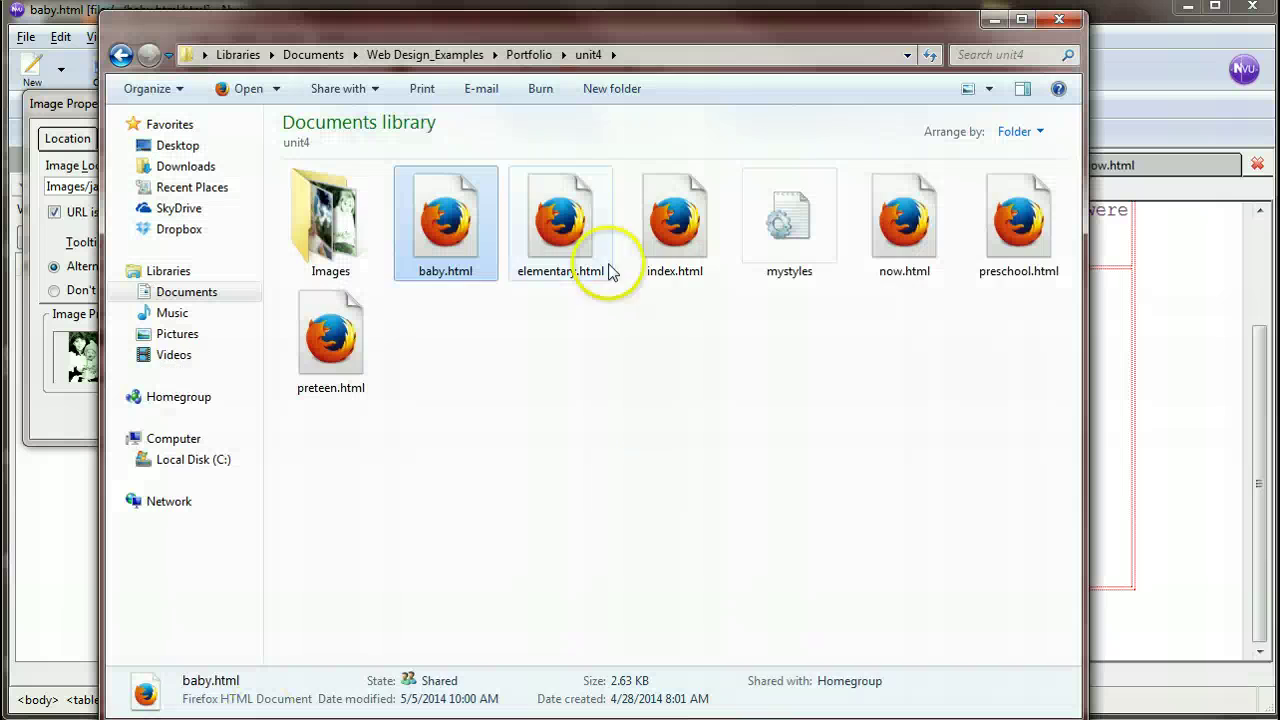
{"action": "double_click", "coordinate": [325, 225]}
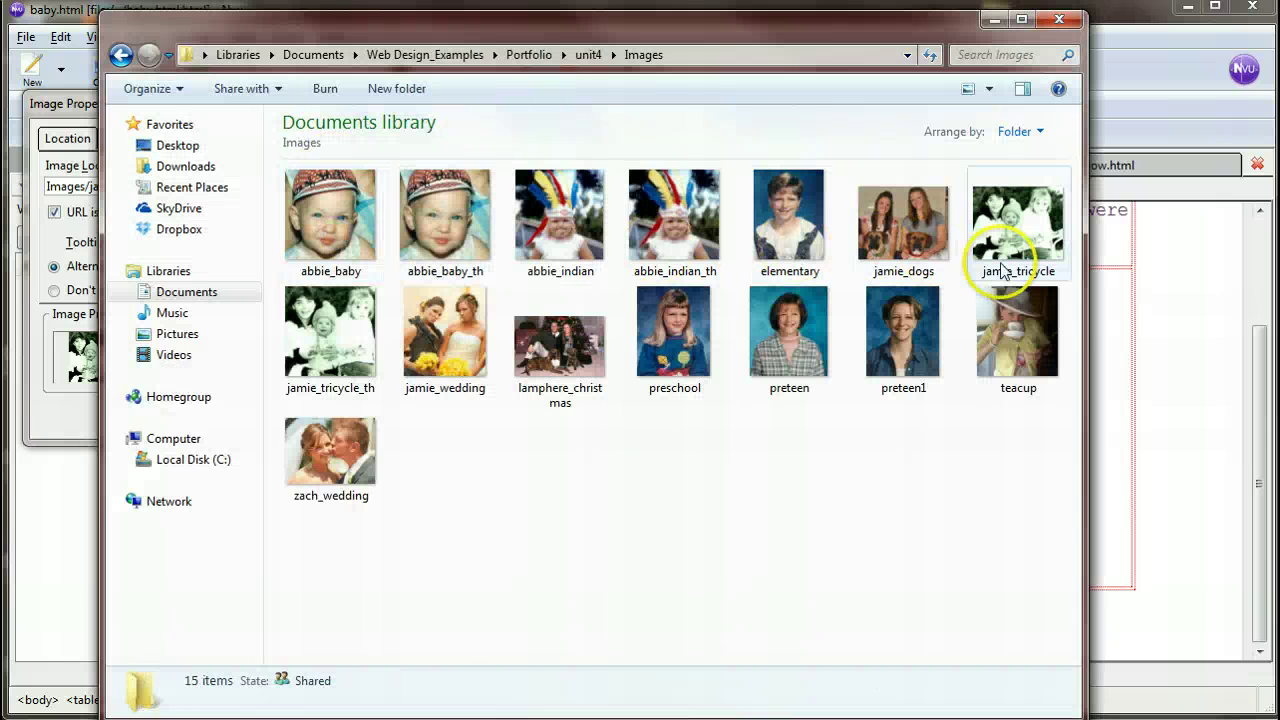
{"action": "key", "text": "alt+Tab"}
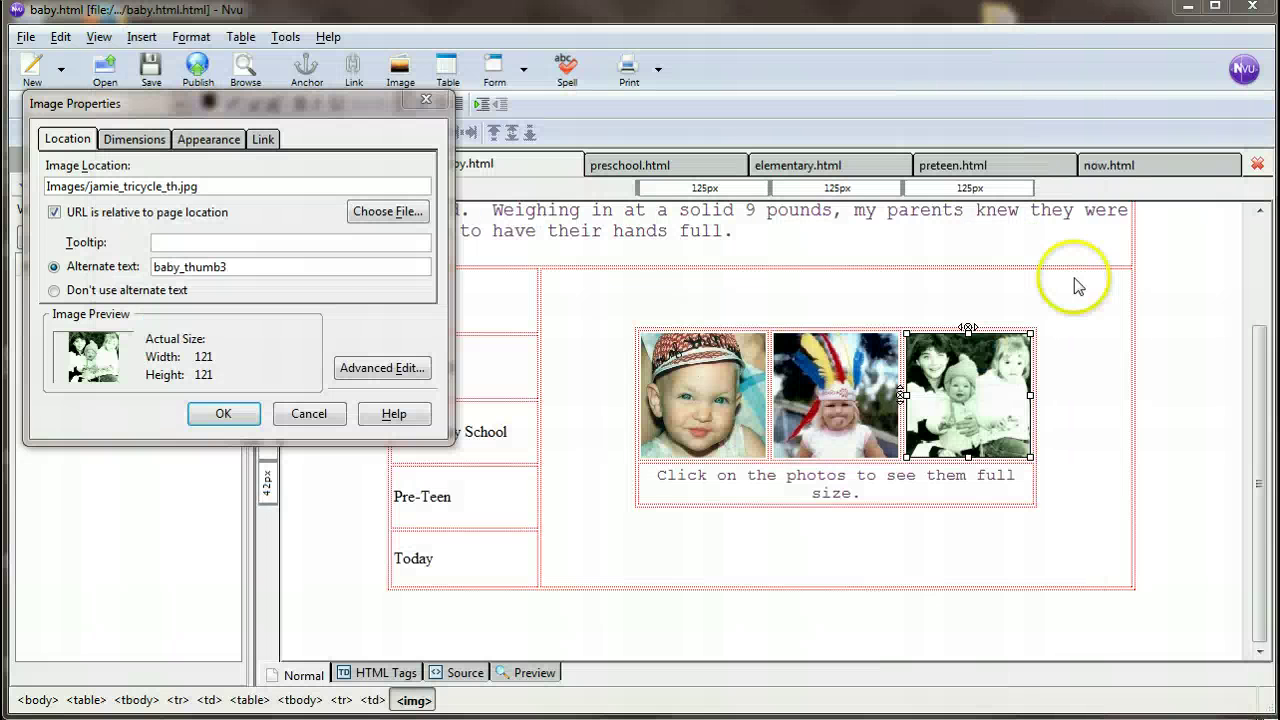
{"action": "left_click", "coordinate": [262, 139]}
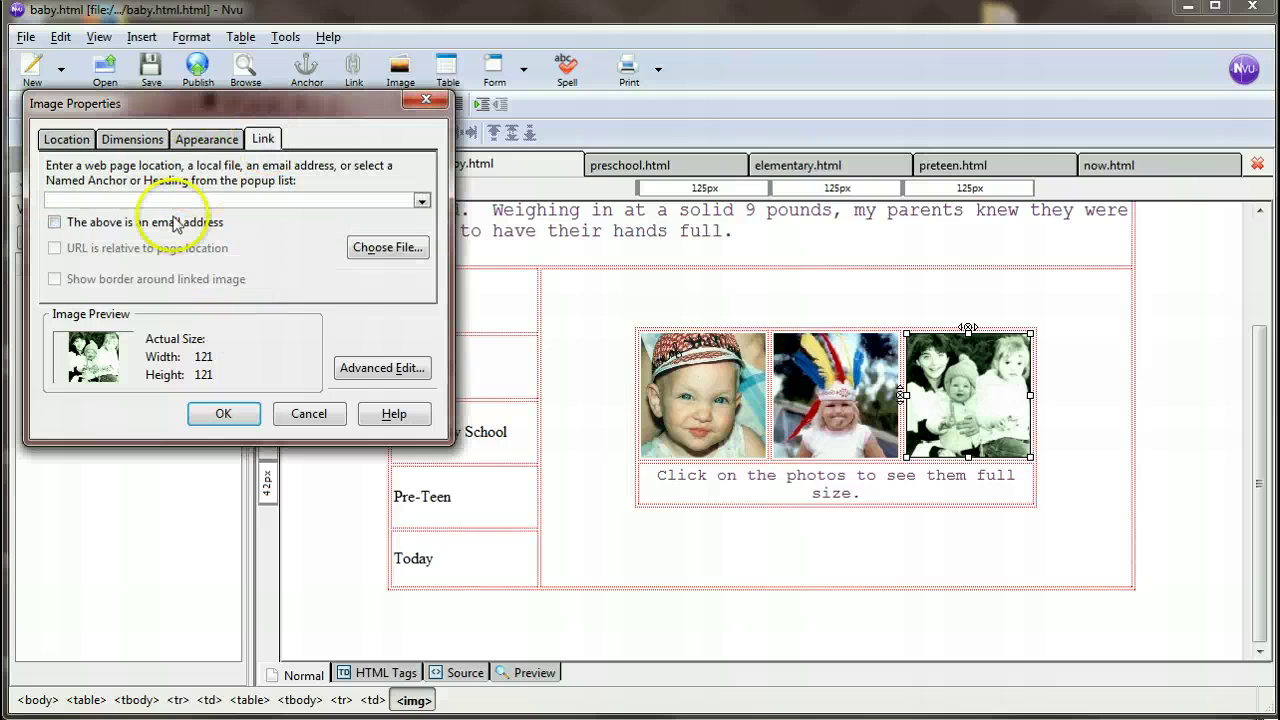
{"action": "left_click", "coordinate": [174, 200]}
{"action": "type", "text": "Images/jamie_tricycle.jpg"}
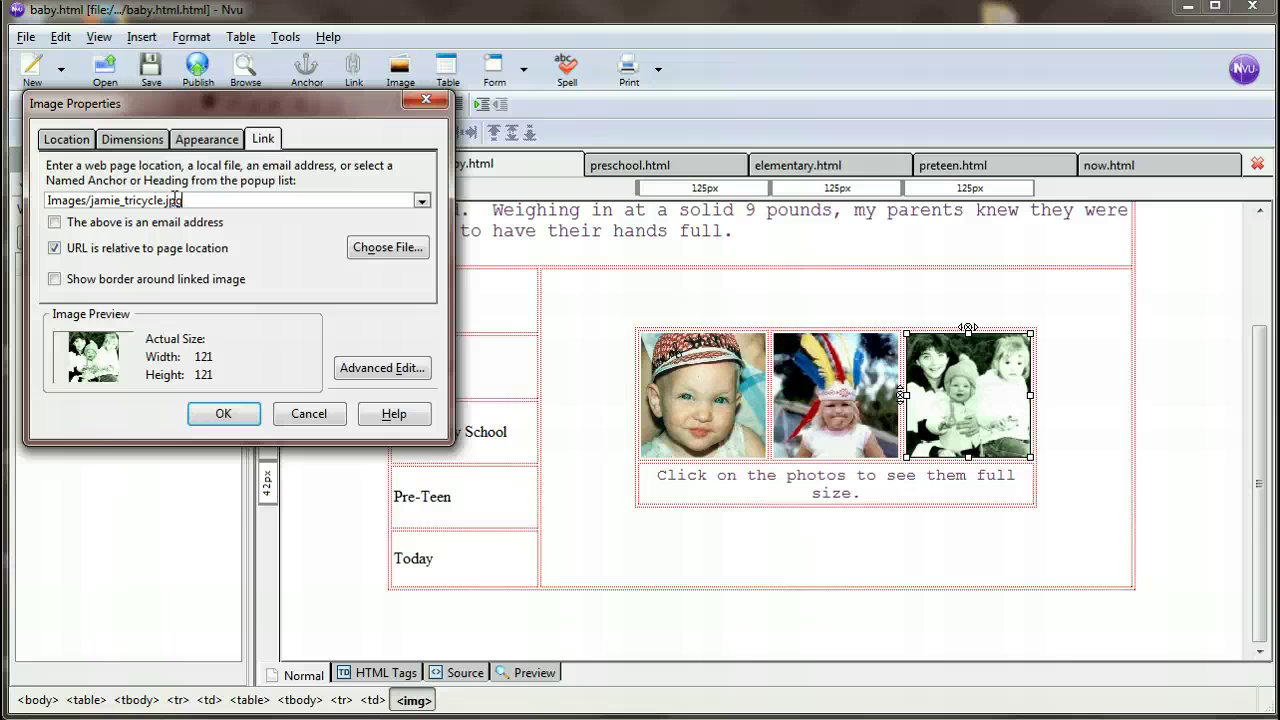
{"action": "left_click", "coordinate": [223, 413]}
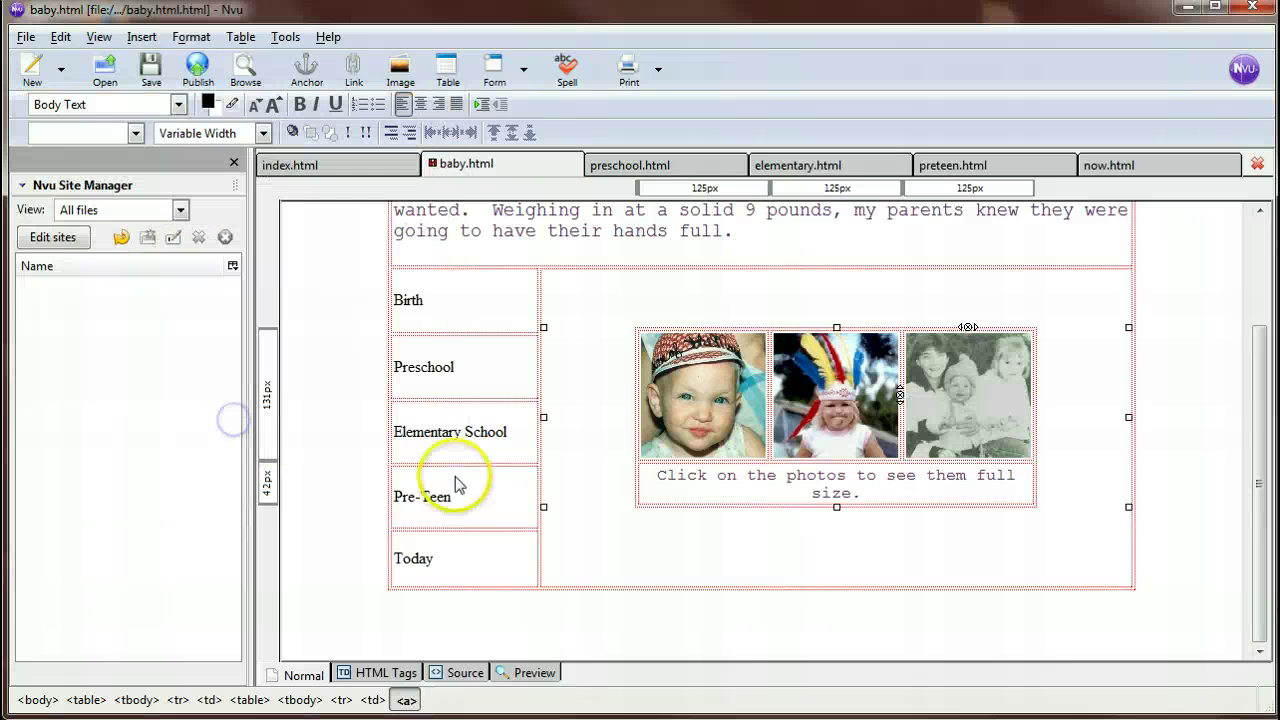
- Save the baby page and open baby.html from the unit4 folder in Firefox
{"action": "left_click", "coordinate": [768, 570]}
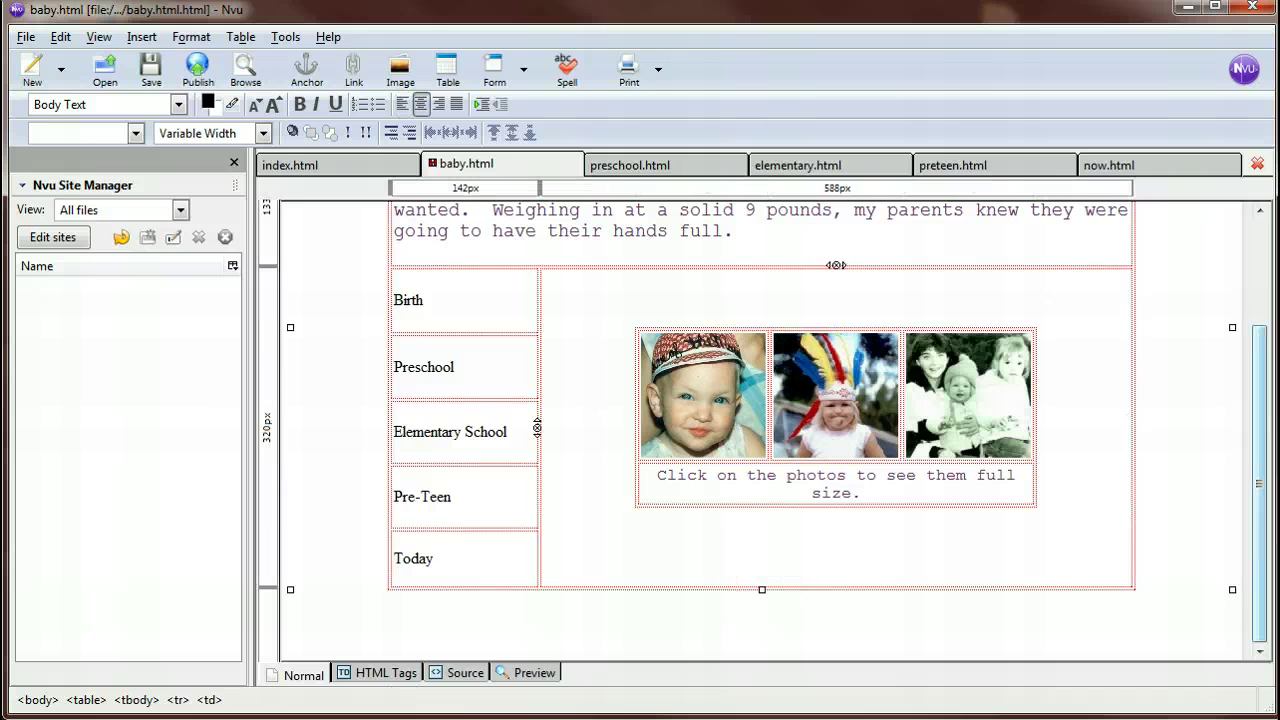
{"action": "left_click", "coordinate": [150, 68]}
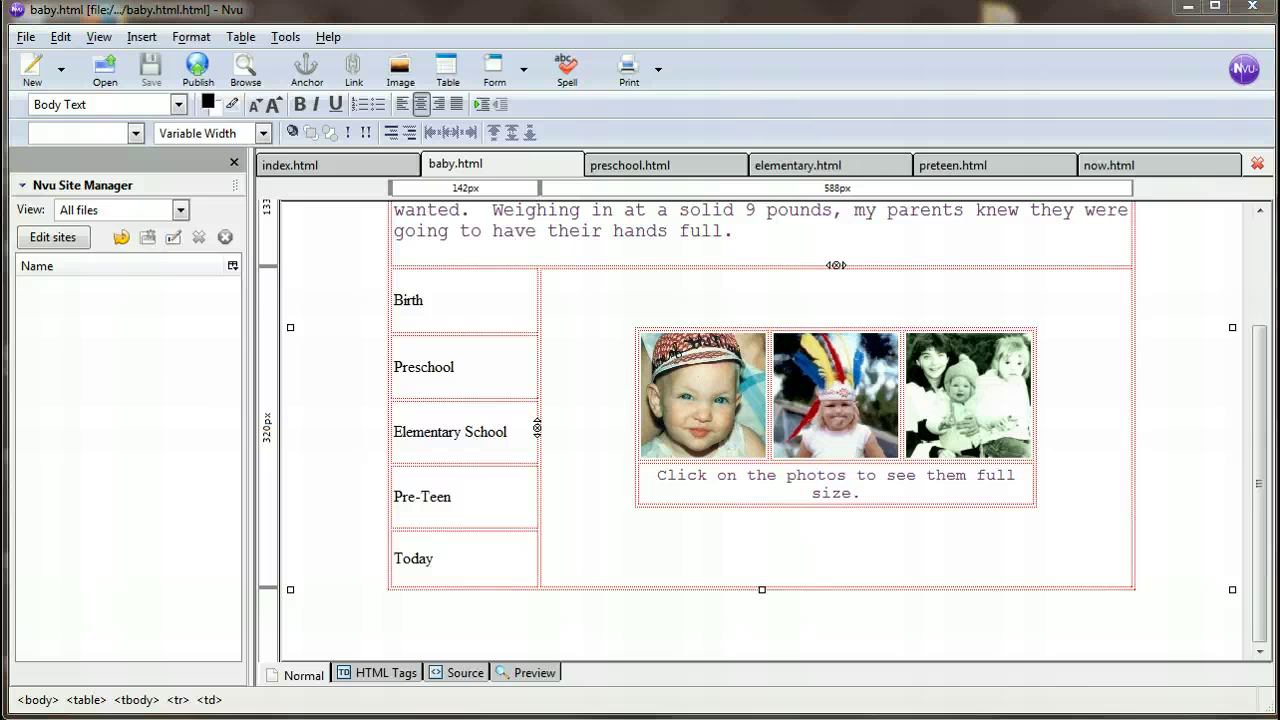
{"action": "key", "text": "alt+Tab"}
{"action": "left_click", "coordinate": [628, 75]}
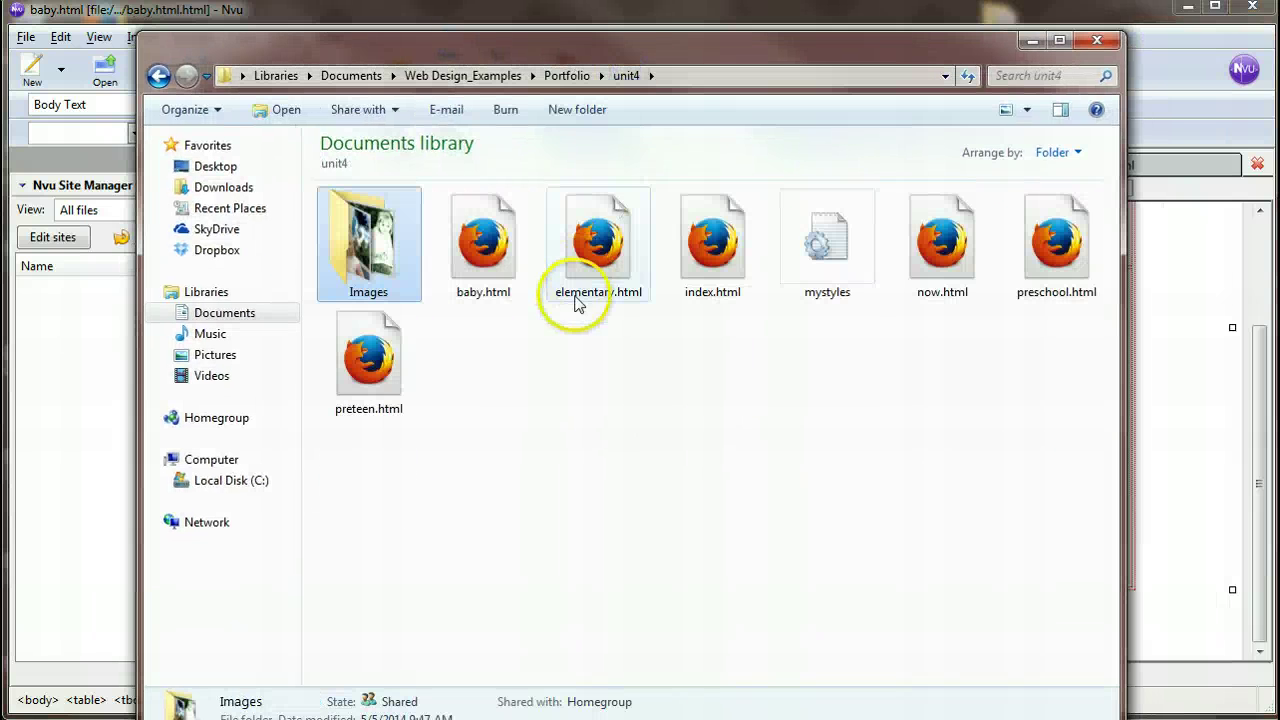
{"action": "left_click", "coordinate": [489, 262]}
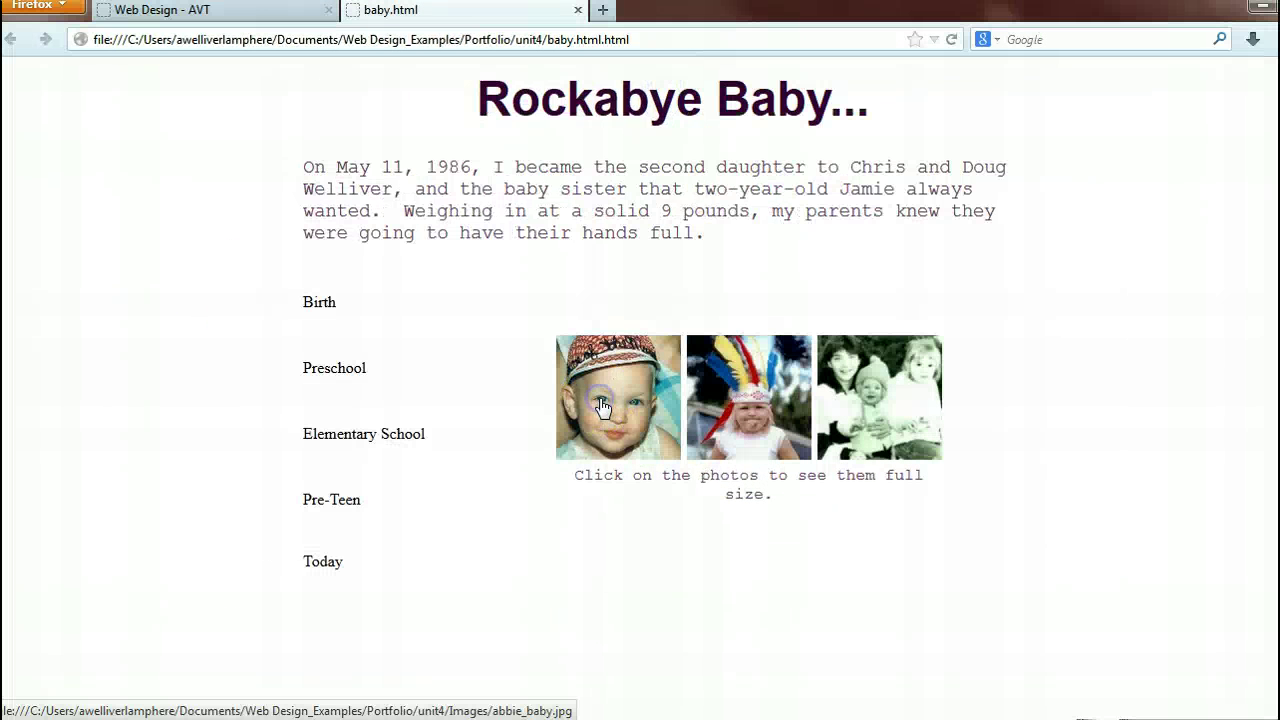
- Test all three thumbnails' links to their full-size photos, returning to the baby page after each, and go back to Nvu
{"action": "left_click", "coordinate": [602, 407]}
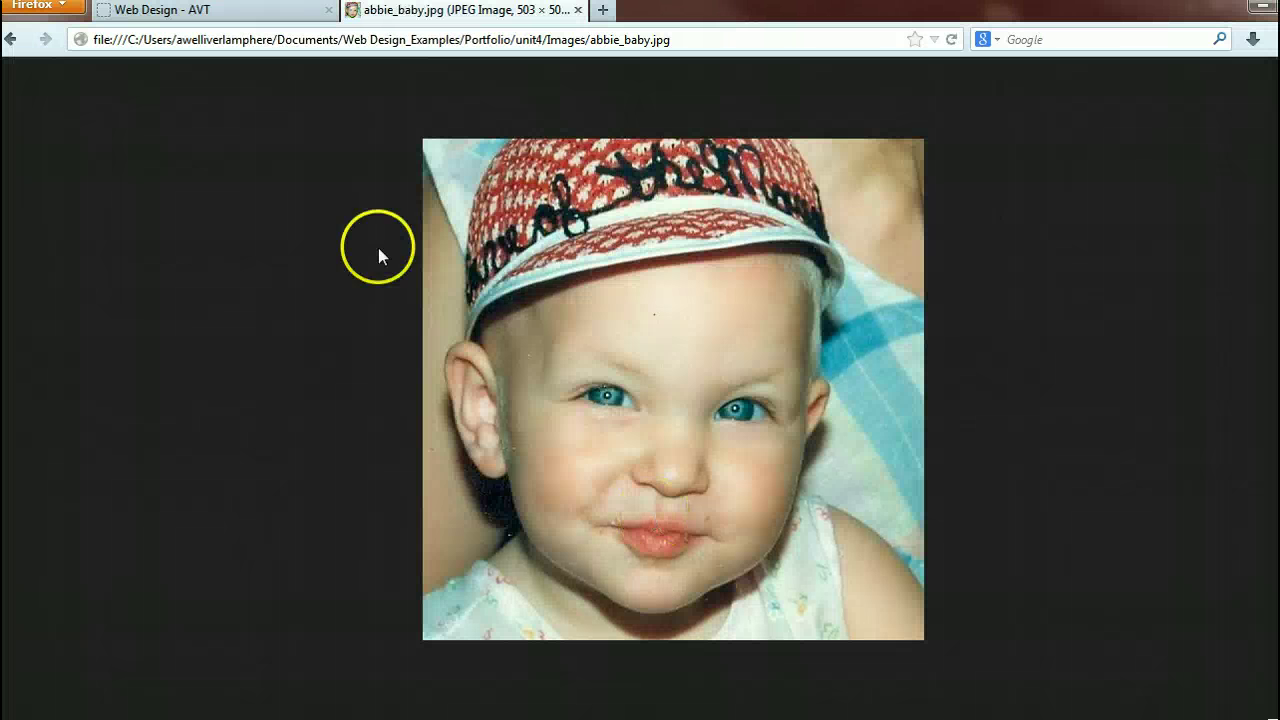
{"action": "left_click", "coordinate": [13, 40]}
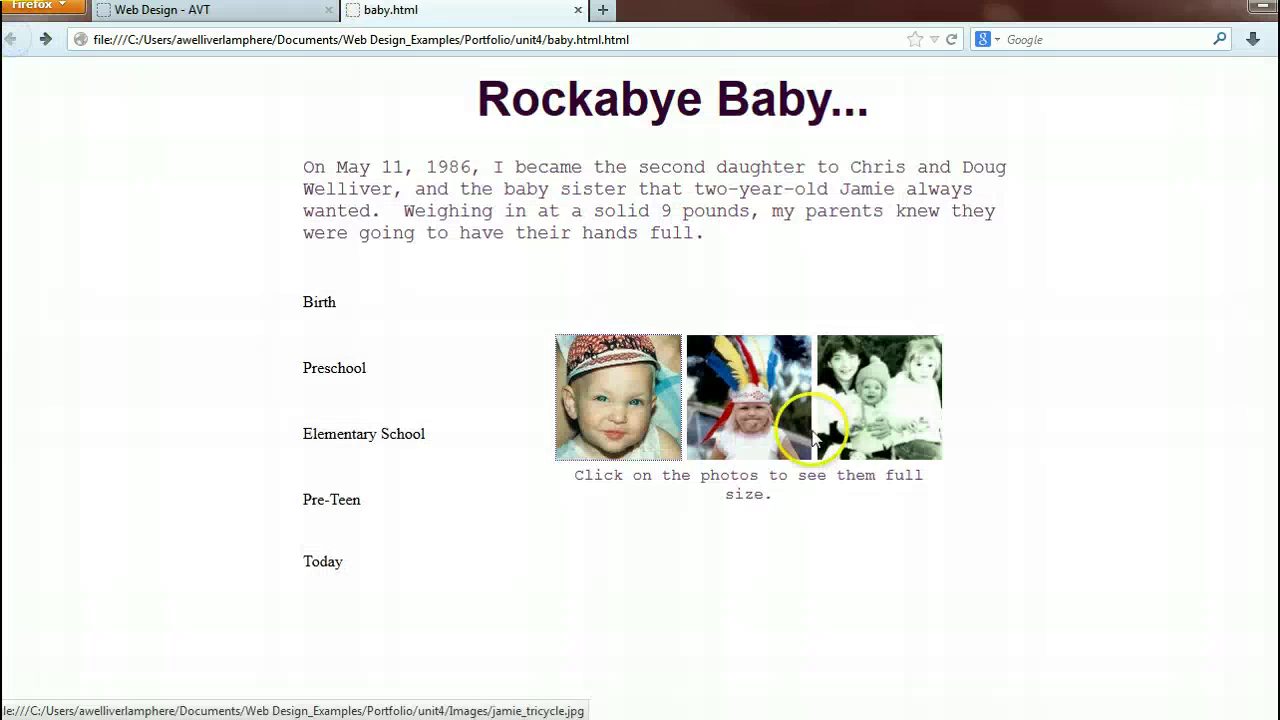
{"action": "left_click", "coordinate": [760, 410]}
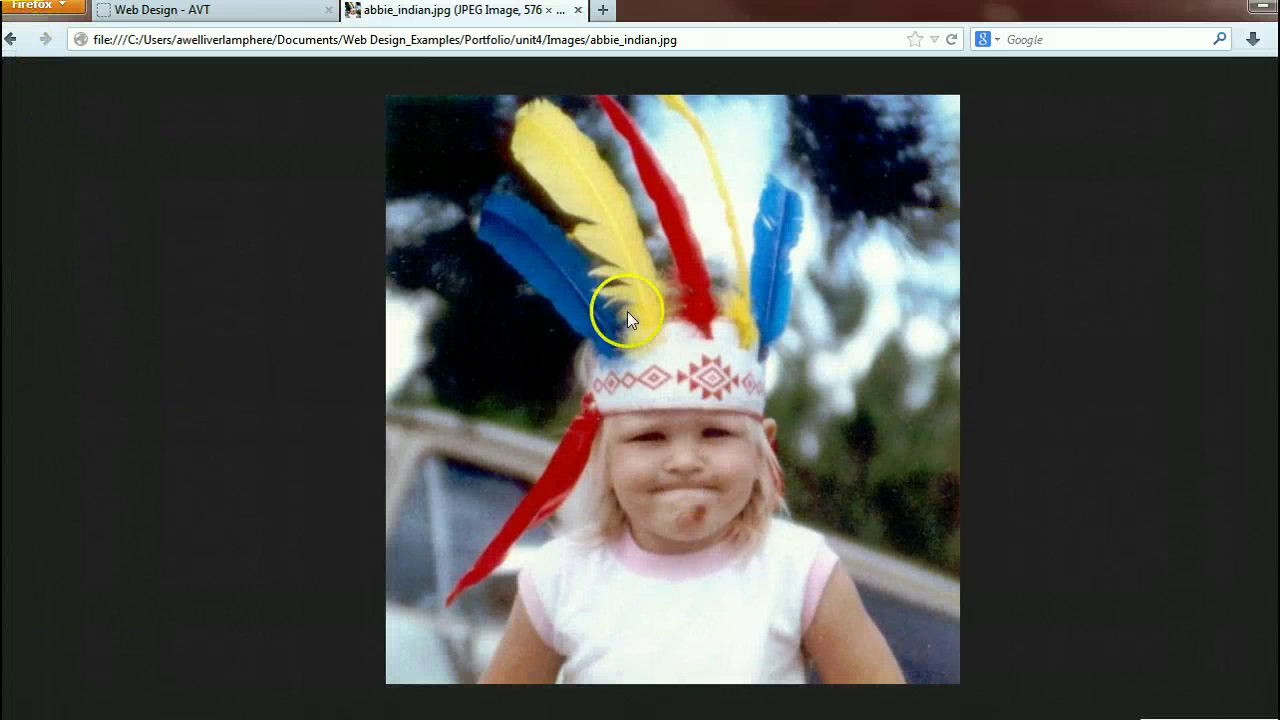
{"action": "left_click", "coordinate": [15, 45]}
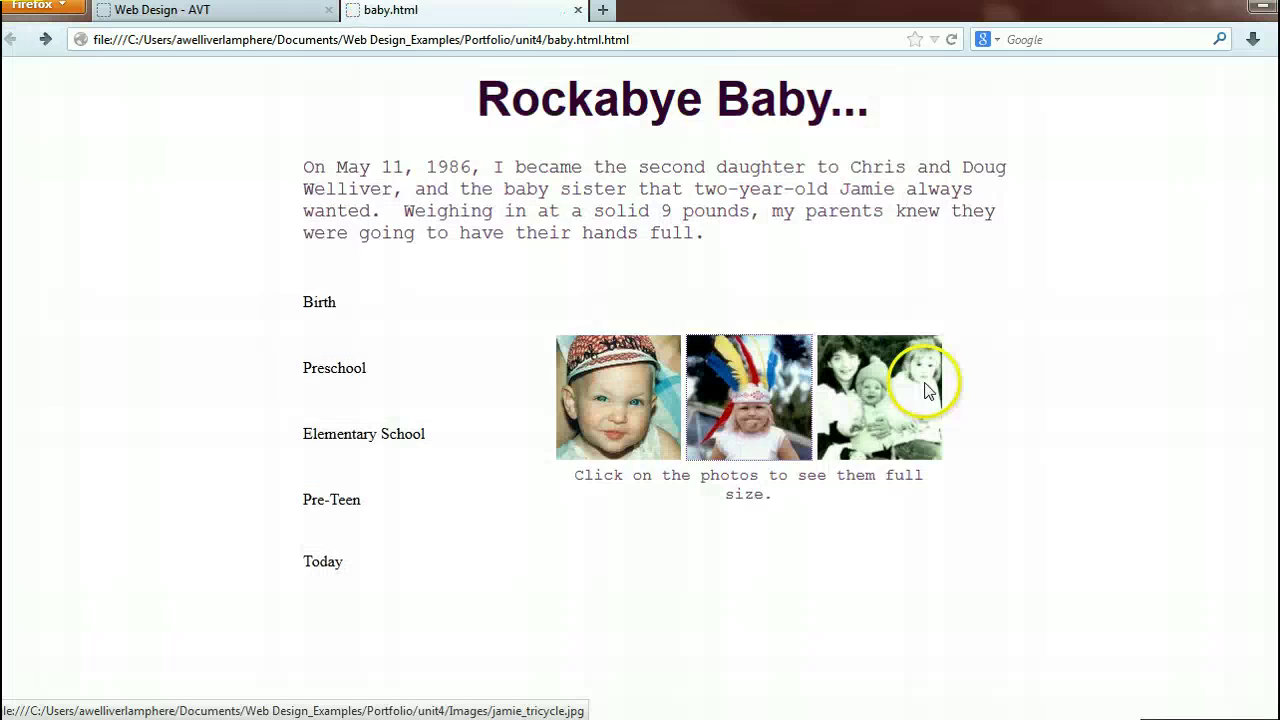
{"action": "left_click", "coordinate": [910, 375]}
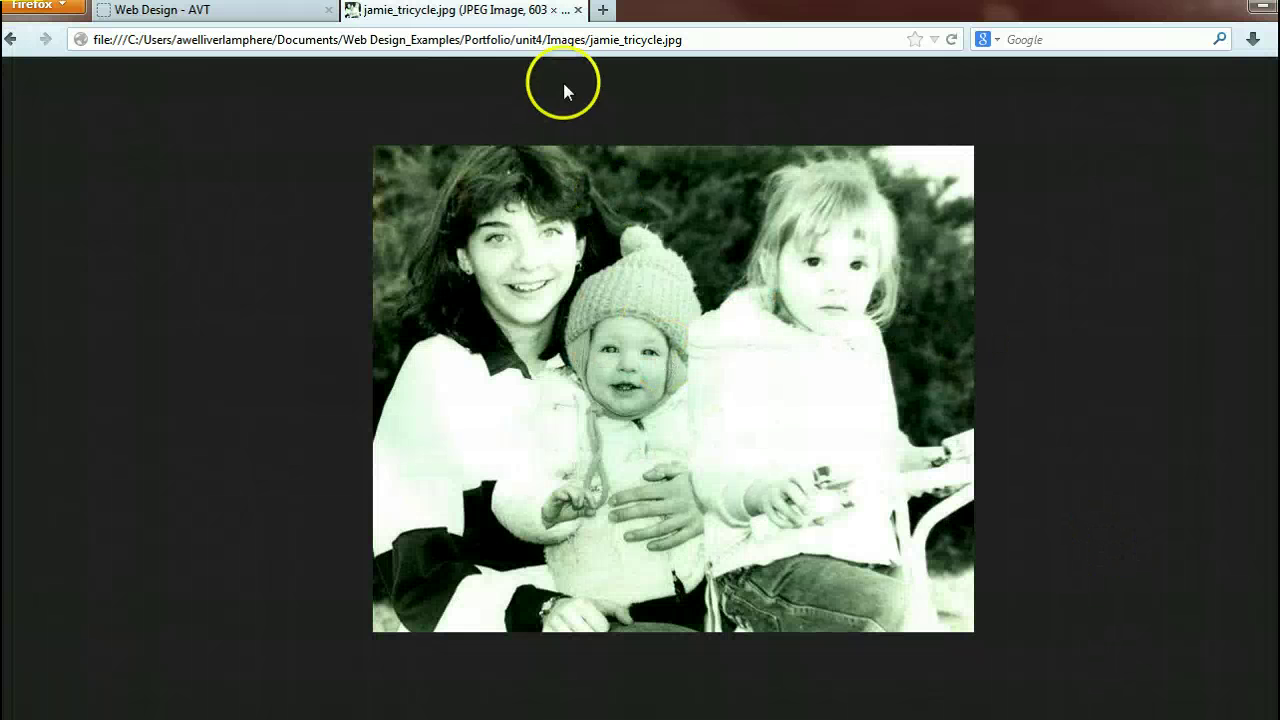
{"action": "left_click", "coordinate": [10, 44]}
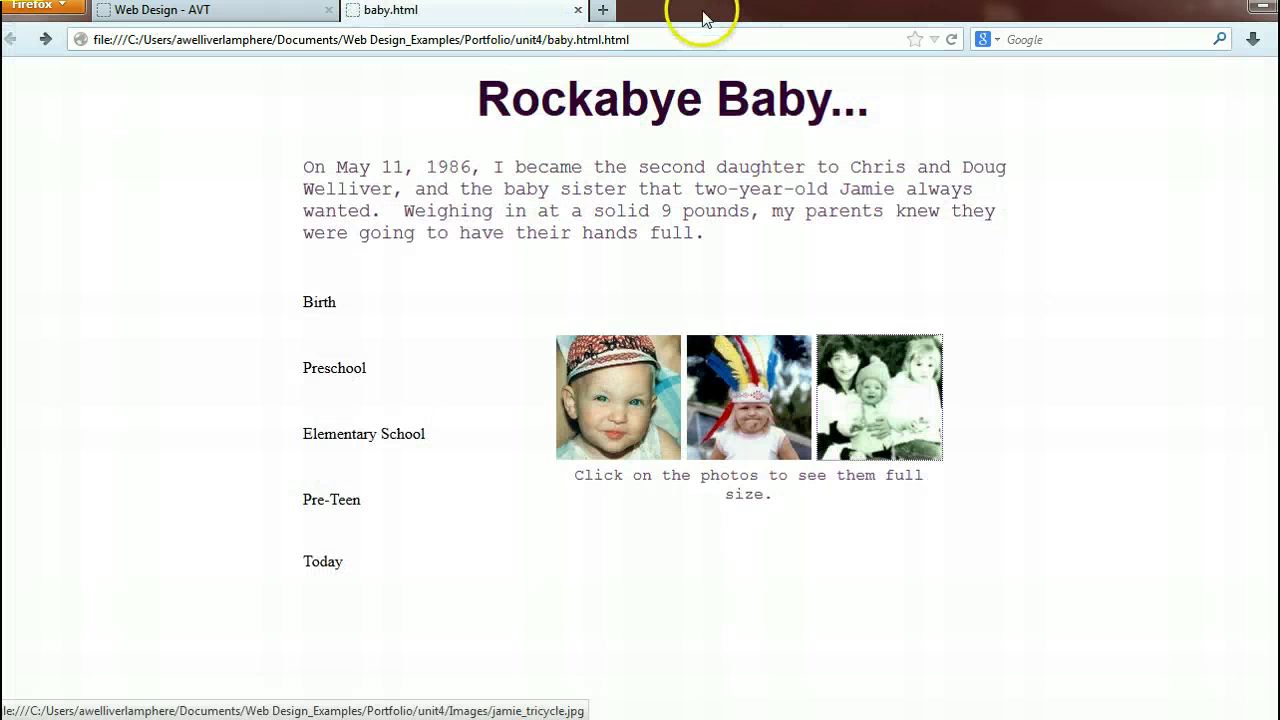
{"action": "double_click", "coordinate": [703, 15]}
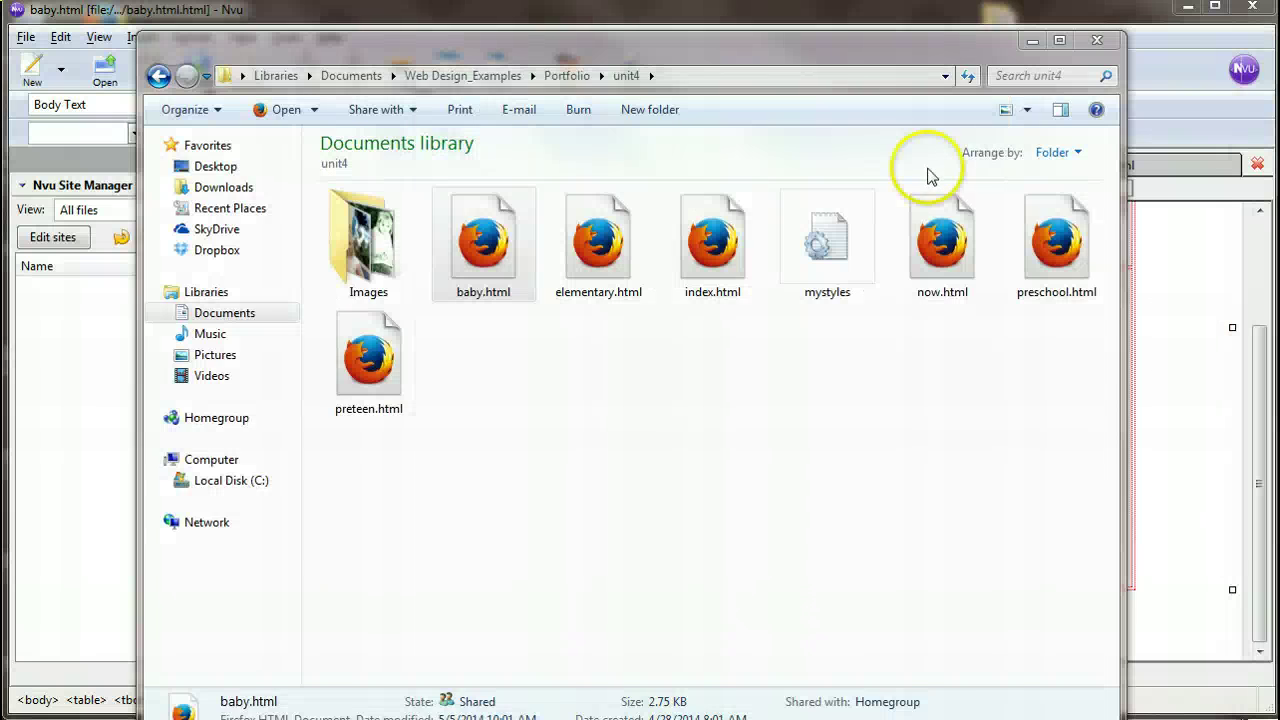
{"action": "left_click", "coordinate": [893, 14]}
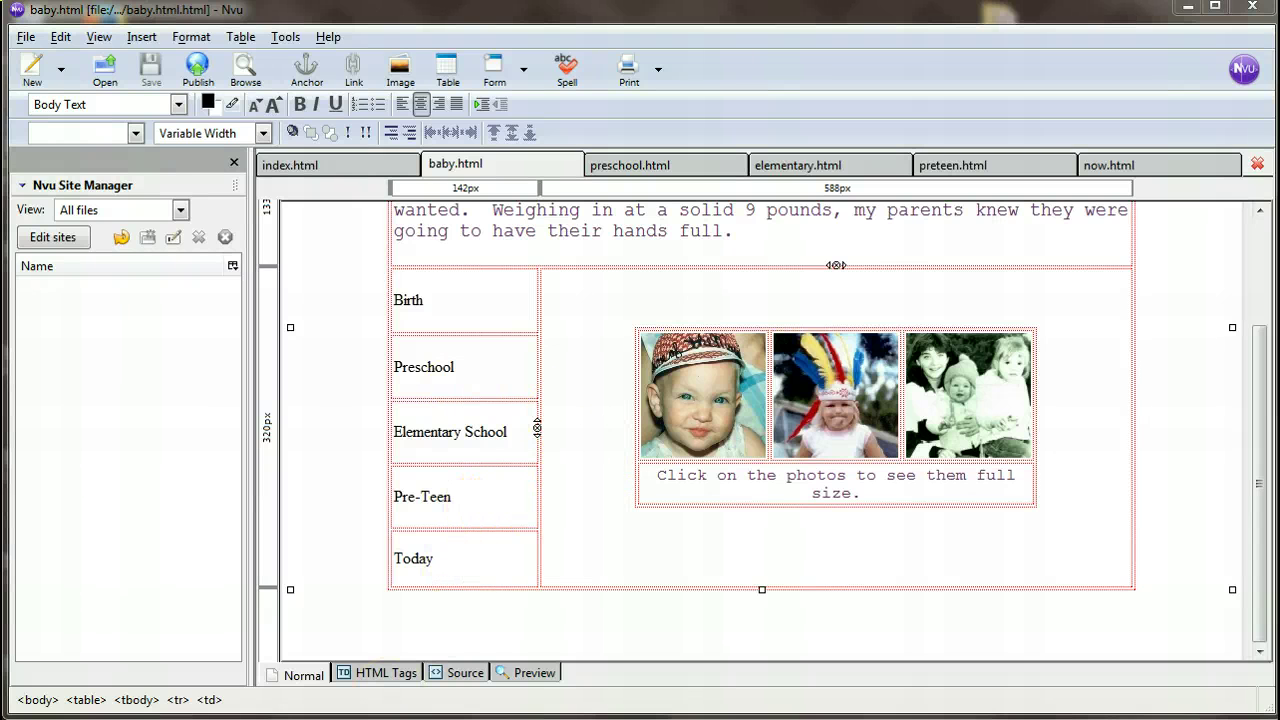
- Switch to the assignment page in Firefox and read the directions on captions, citations and photo borders
{"action": "left_click", "coordinate": [460, 718]}
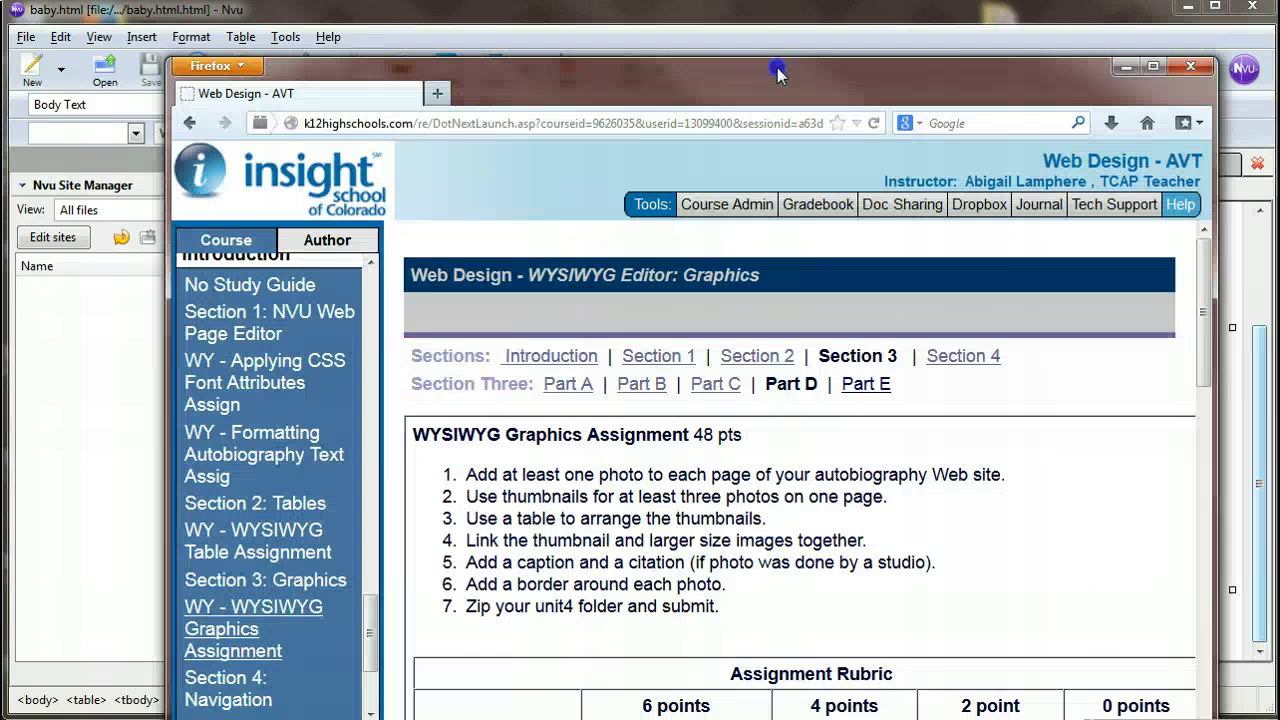
{"action": "left_click_drag", "start_coordinate": [777, 69], "coordinate": [762, 0]}
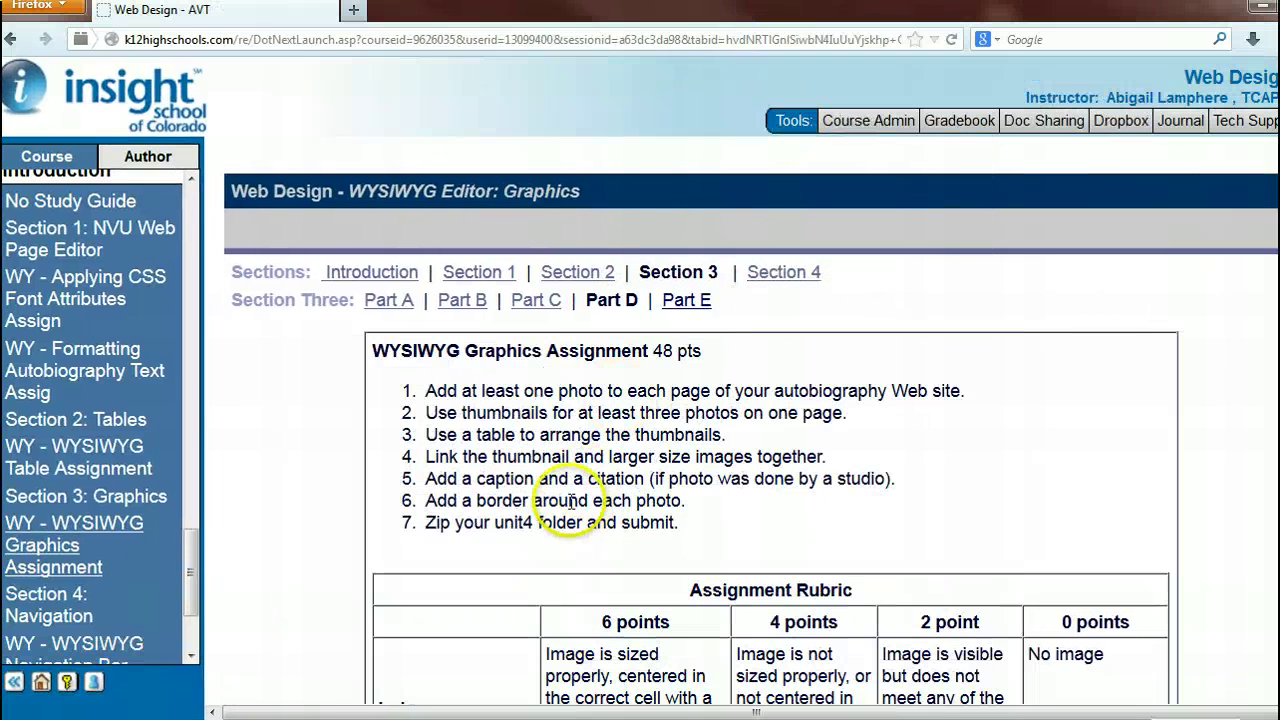
{"action": "left_click_drag", "start_coordinate": [443, 478], "coordinate": [556, 470]}
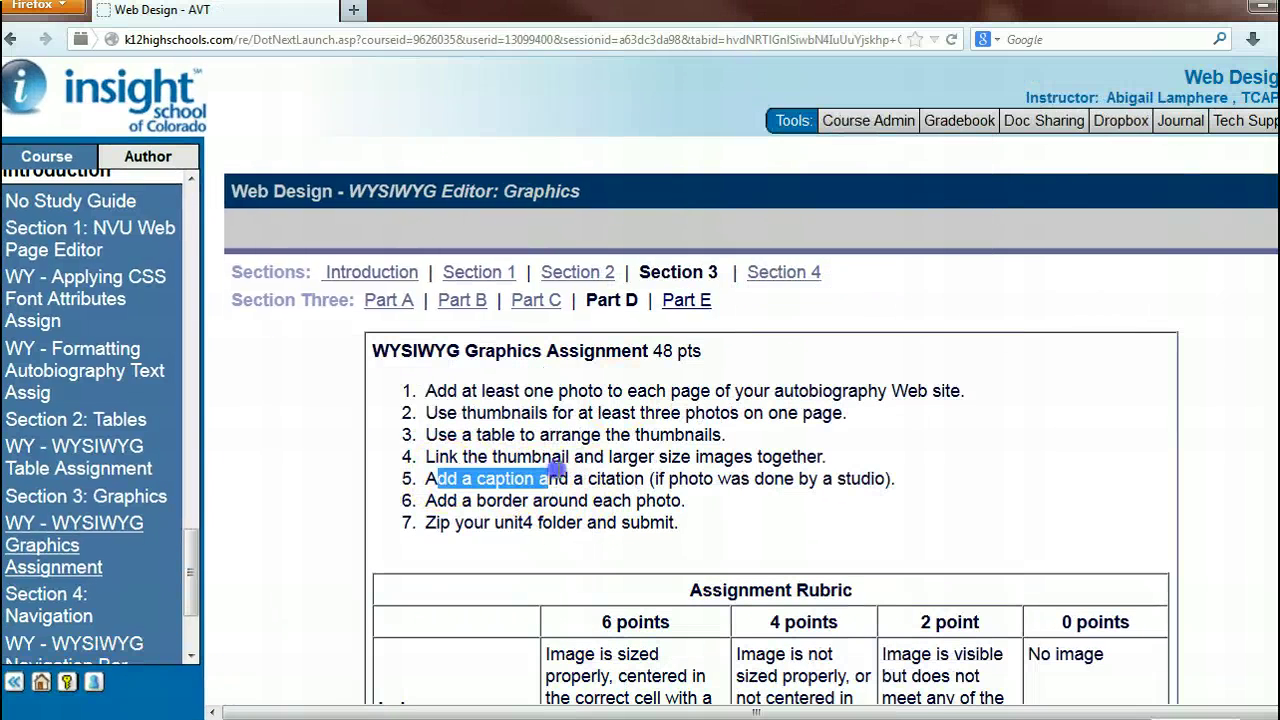
{"action": "left_click", "coordinate": [660, 478]}
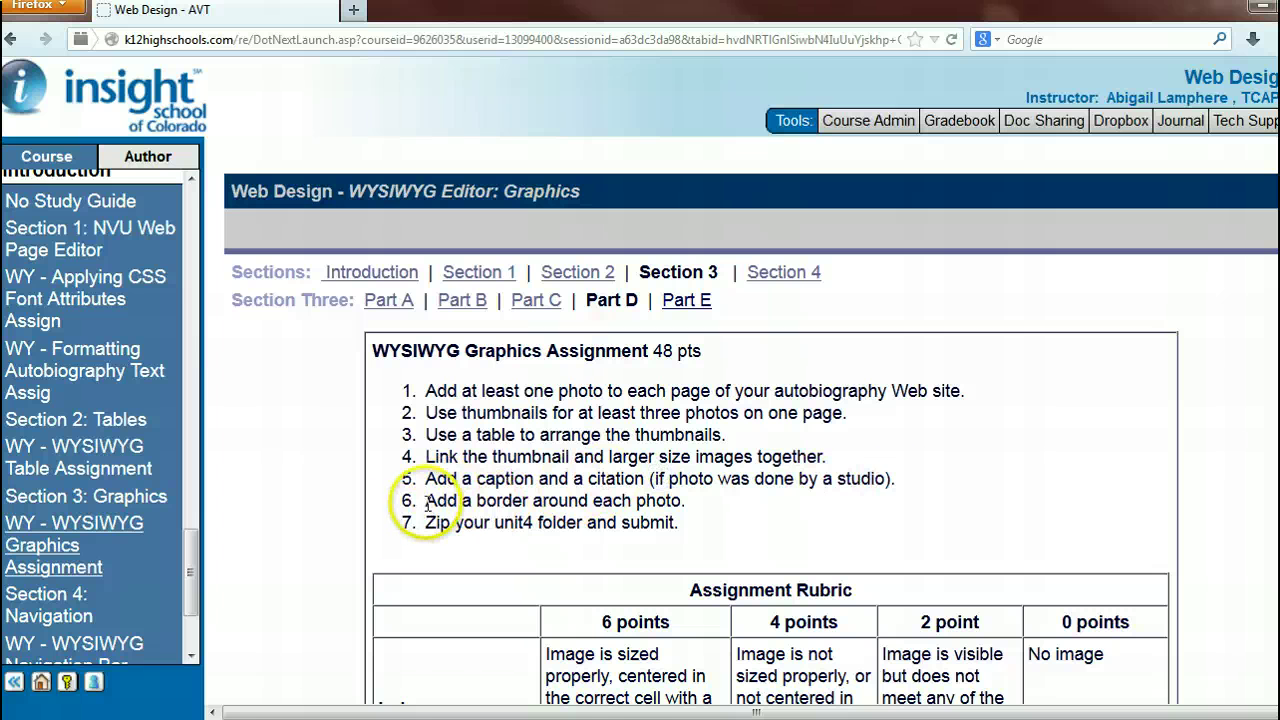
{"action": "left_click_drag", "start_coordinate": [424, 500], "coordinate": [596, 499]}
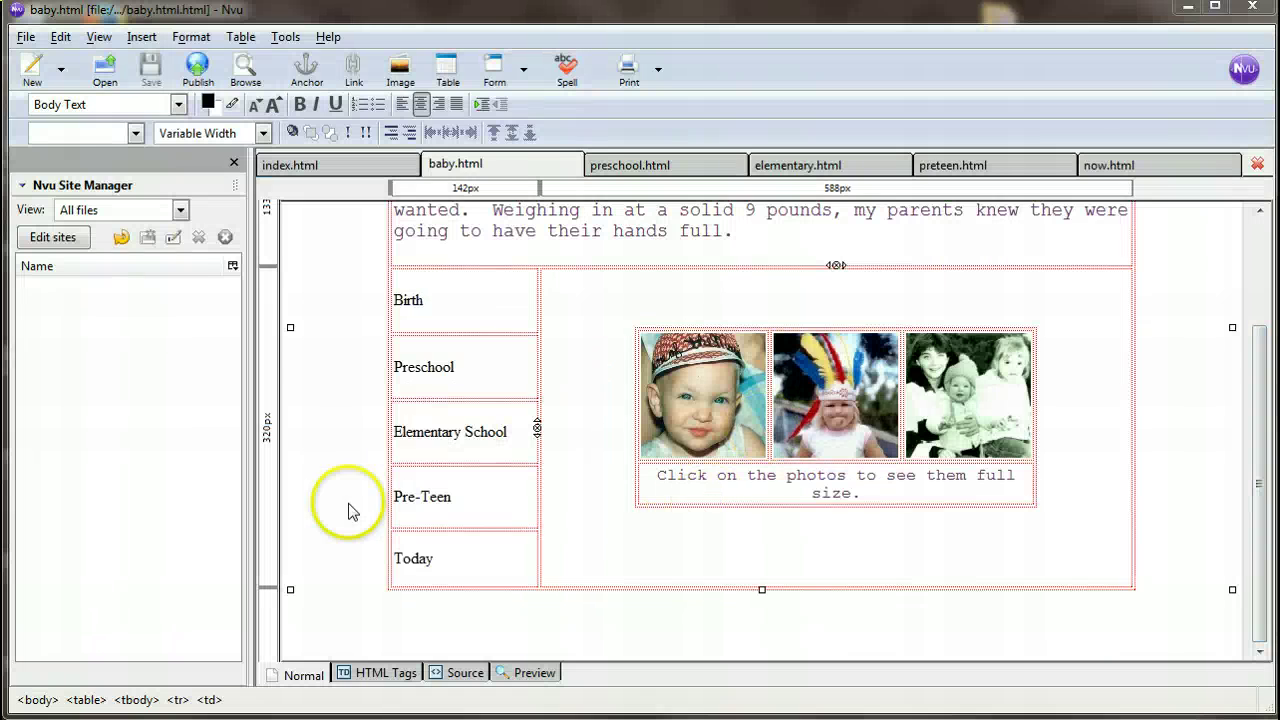
- Look over the photo on the index page in Nvu and return to the baby page
{"action": "left_click", "coordinate": [372, 166]}
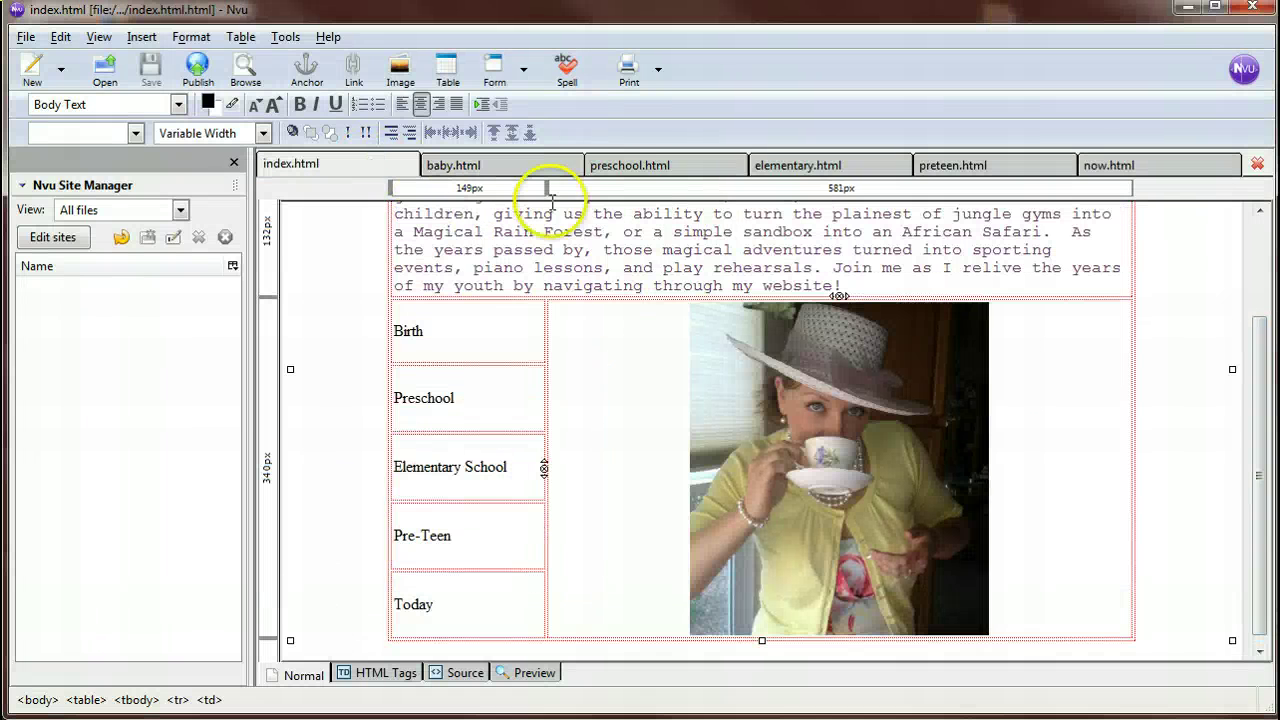
{"action": "scroll", "coordinate": [668, 395], "scroll_direction": "down", "scroll_amount": 1}
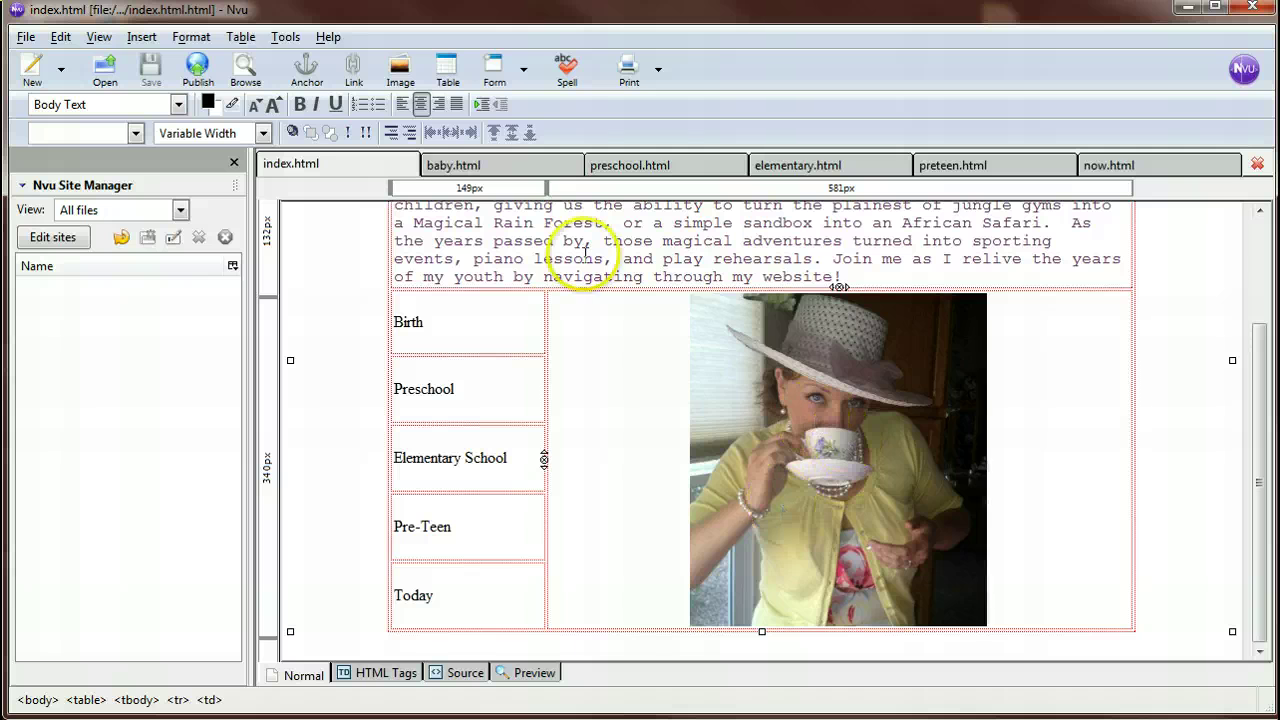
{"action": "left_click", "coordinate": [519, 167]}
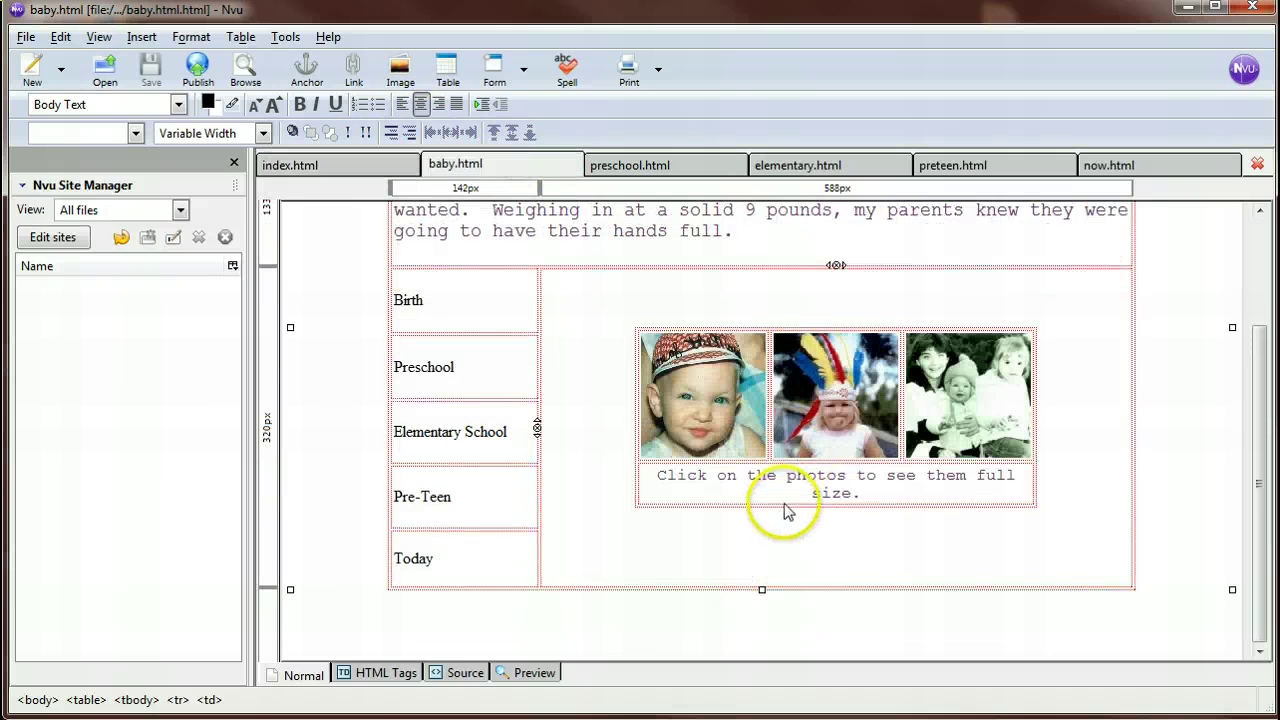
- Insert a table row above the "Click on the photos to see them full size." caption and select its three cells
{"action": "left_click", "coordinate": [640, 482]}
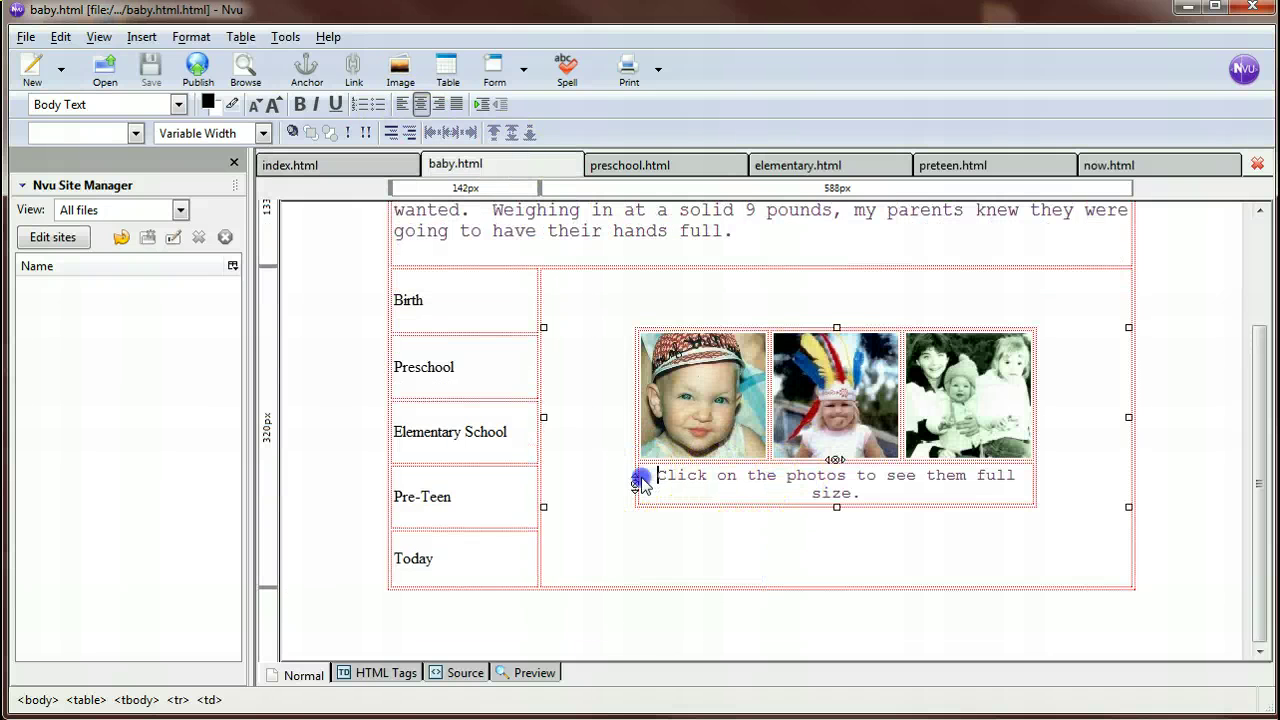
{"action": "left_click", "coordinate": [286, 37]}
{"action": "mouse_move", "coordinate": [240, 36]}
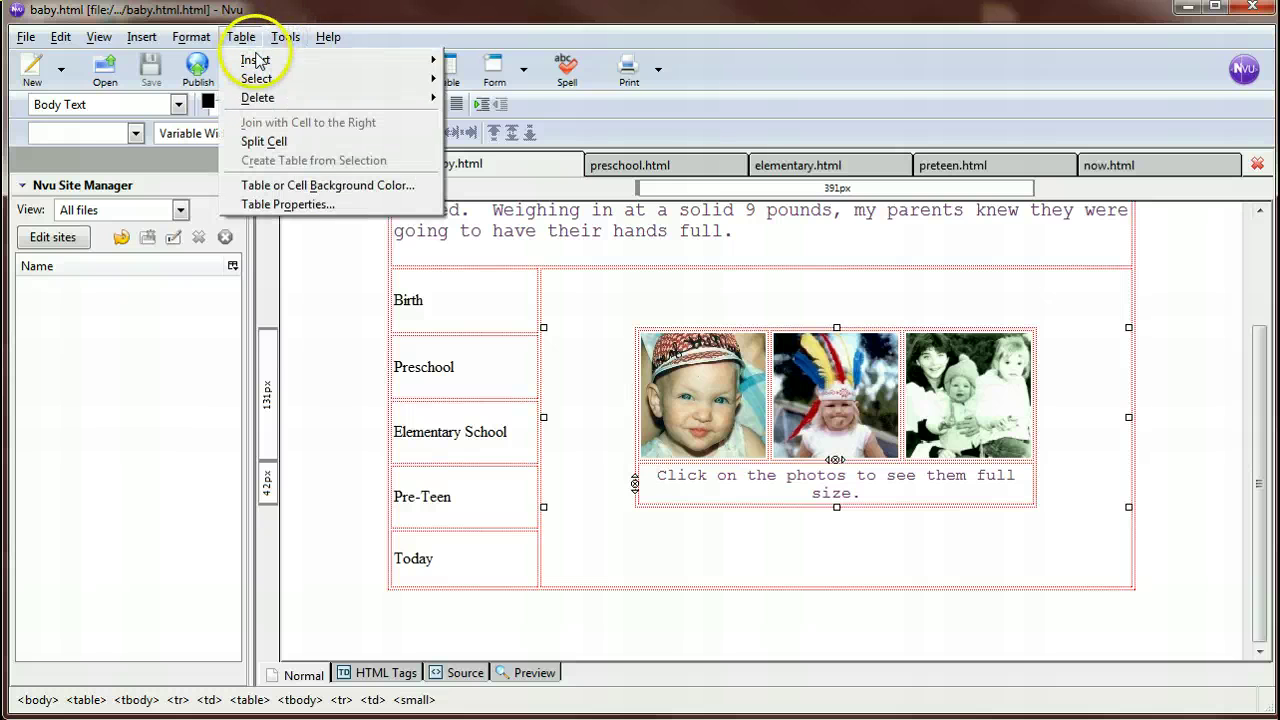
{"action": "mouse_move", "coordinate": [256, 60]}
{"action": "left_click", "coordinate": [487, 89]}
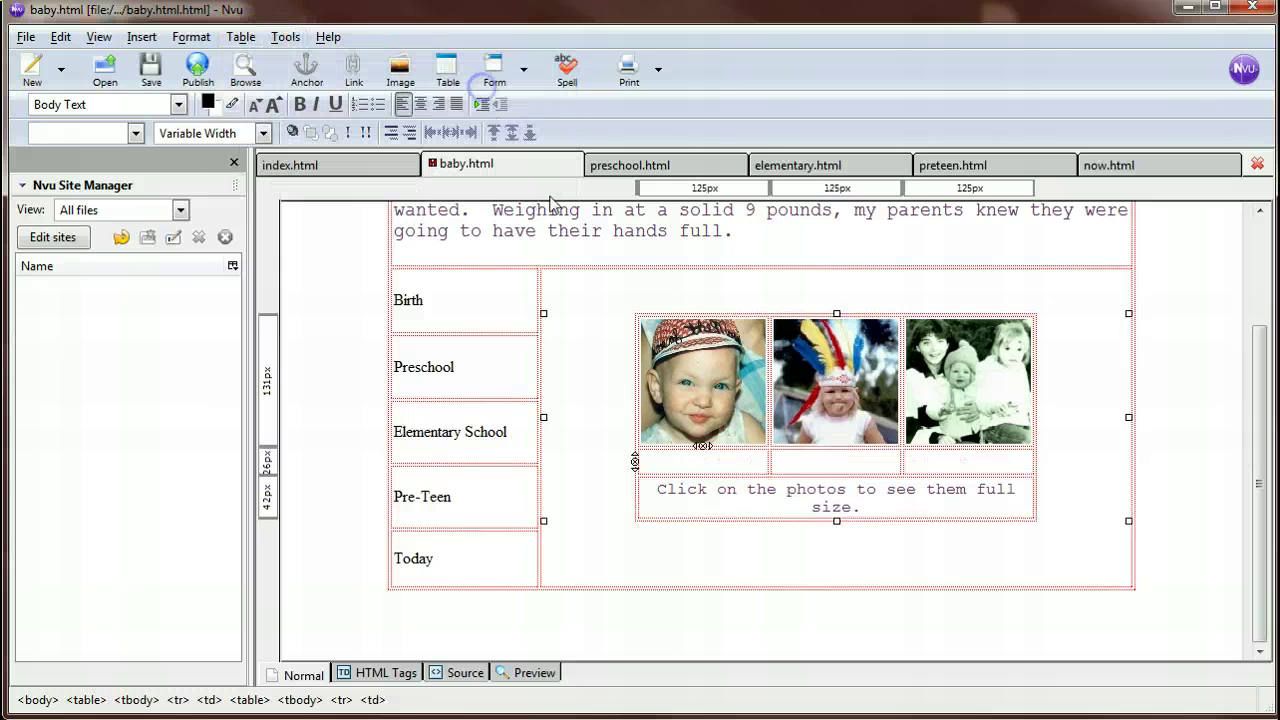
{"action": "left_click_drag", "start_coordinate": [727, 468], "coordinate": [947, 467]}
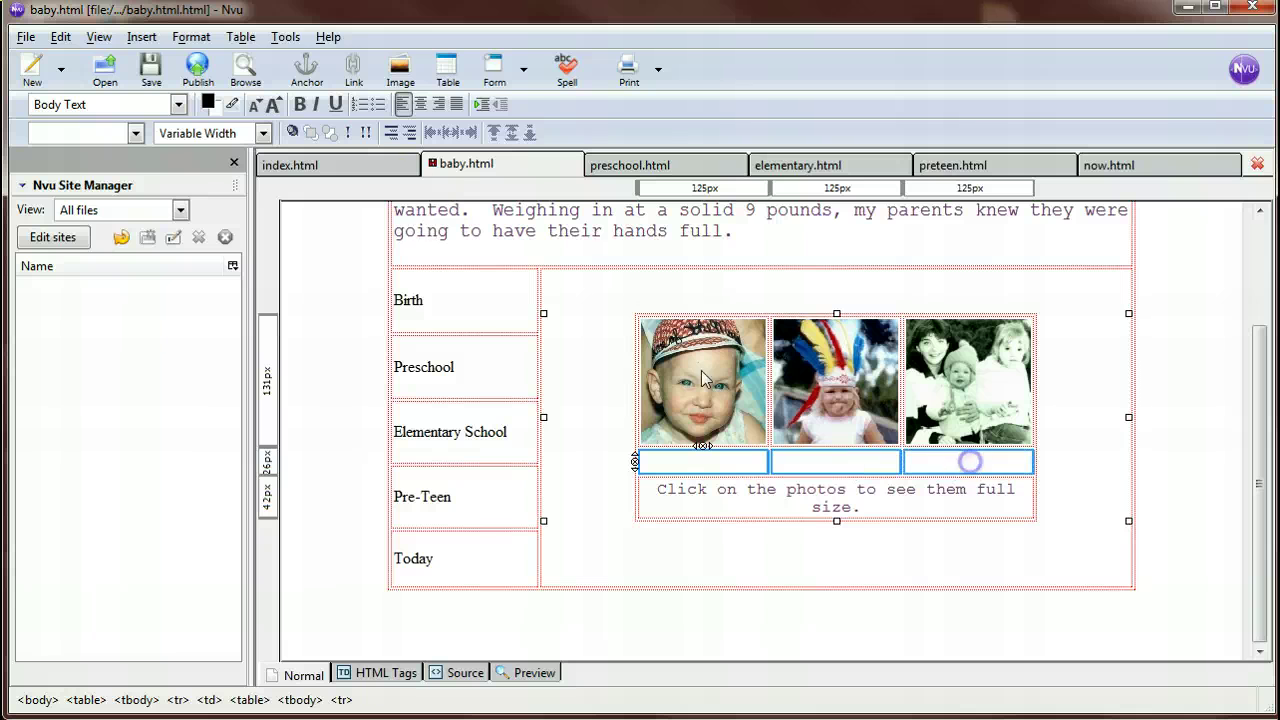
- Join the new row's three selected cells into one and enter a credit naming who took all the photos
{"action": "right_click", "coordinate": [724, 466]}
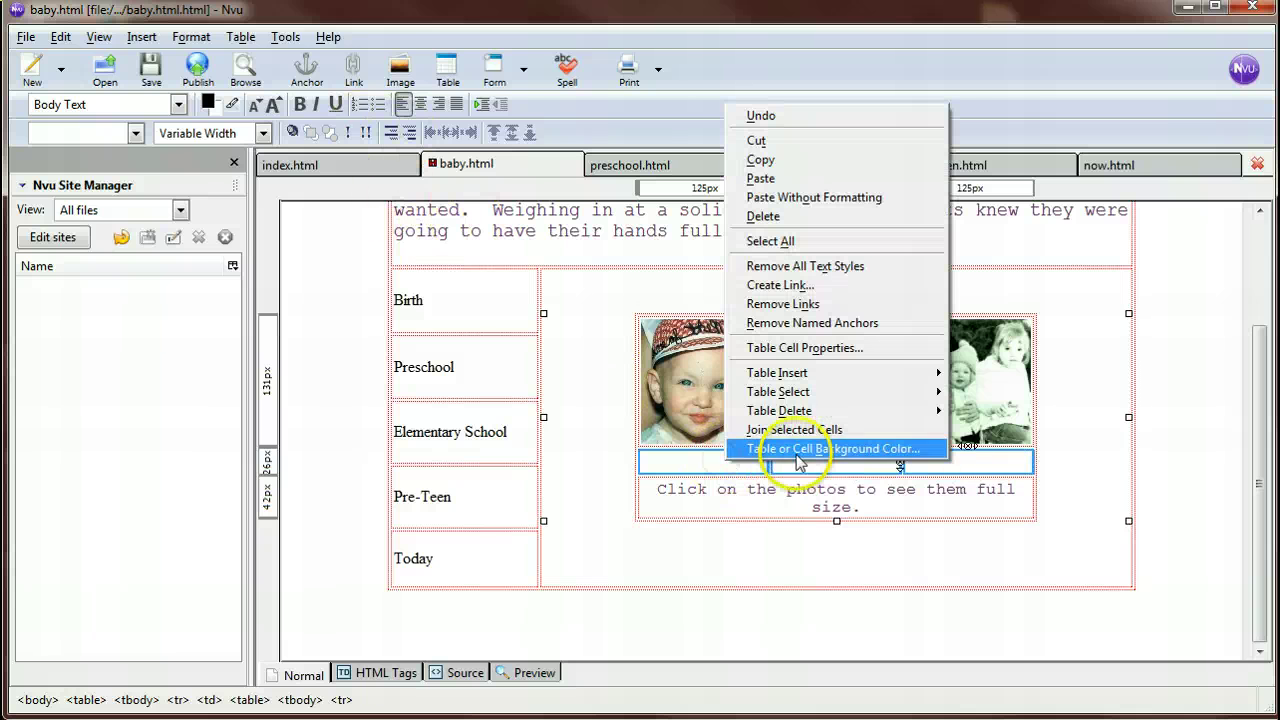
{"action": "left_click", "coordinate": [808, 429]}
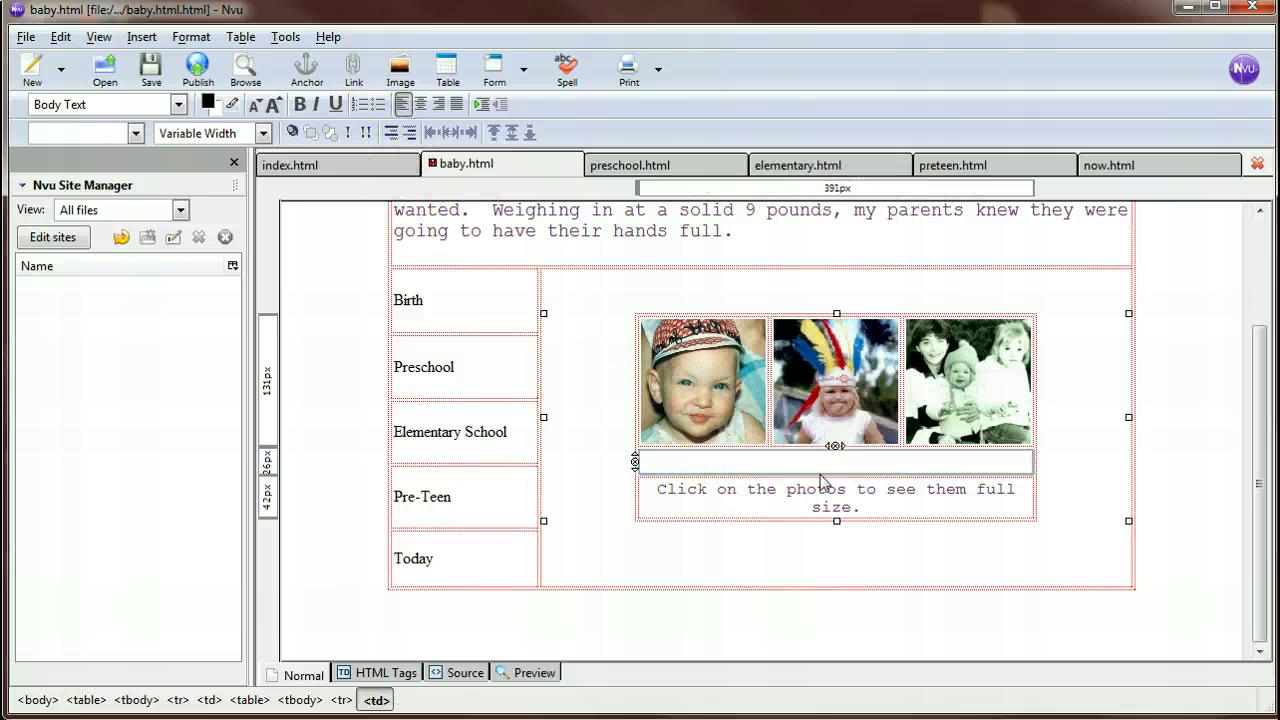
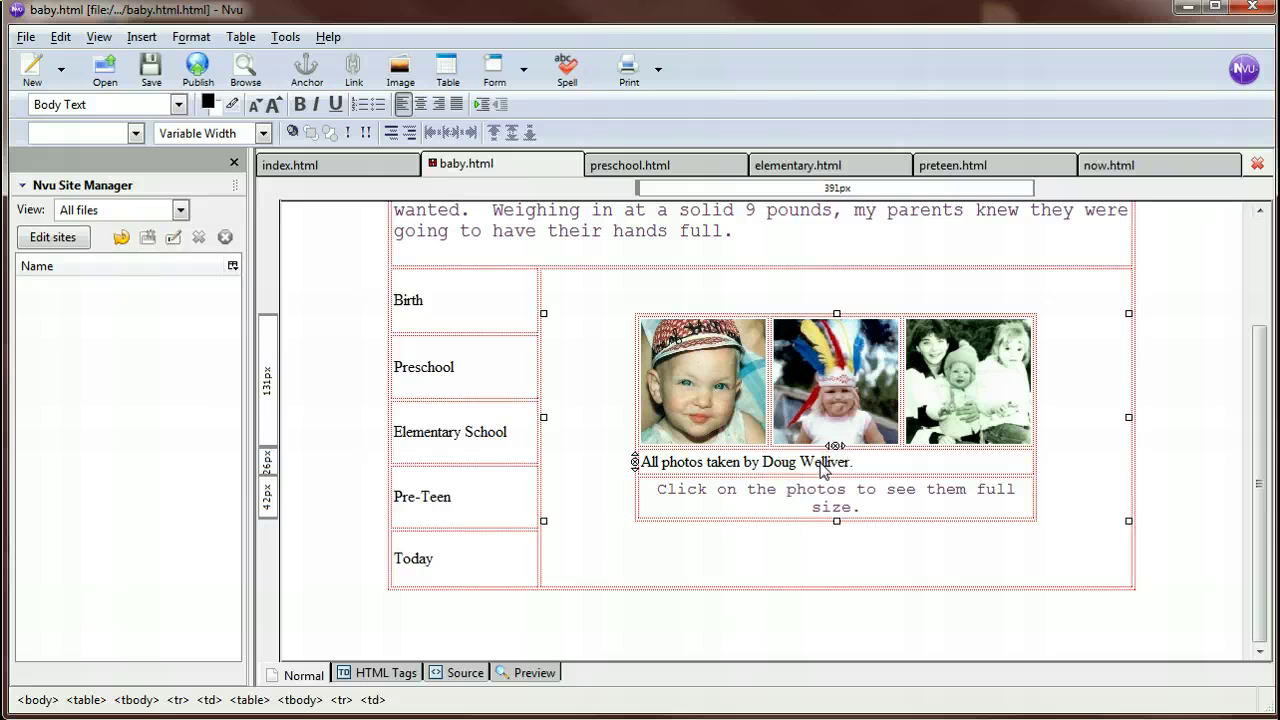
- Apply the citations style to the photo credit, centre it under the thumbnails and save the baby page
{"action": "left_click_drag", "start_coordinate": [857, 462], "coordinate": [648, 455]}
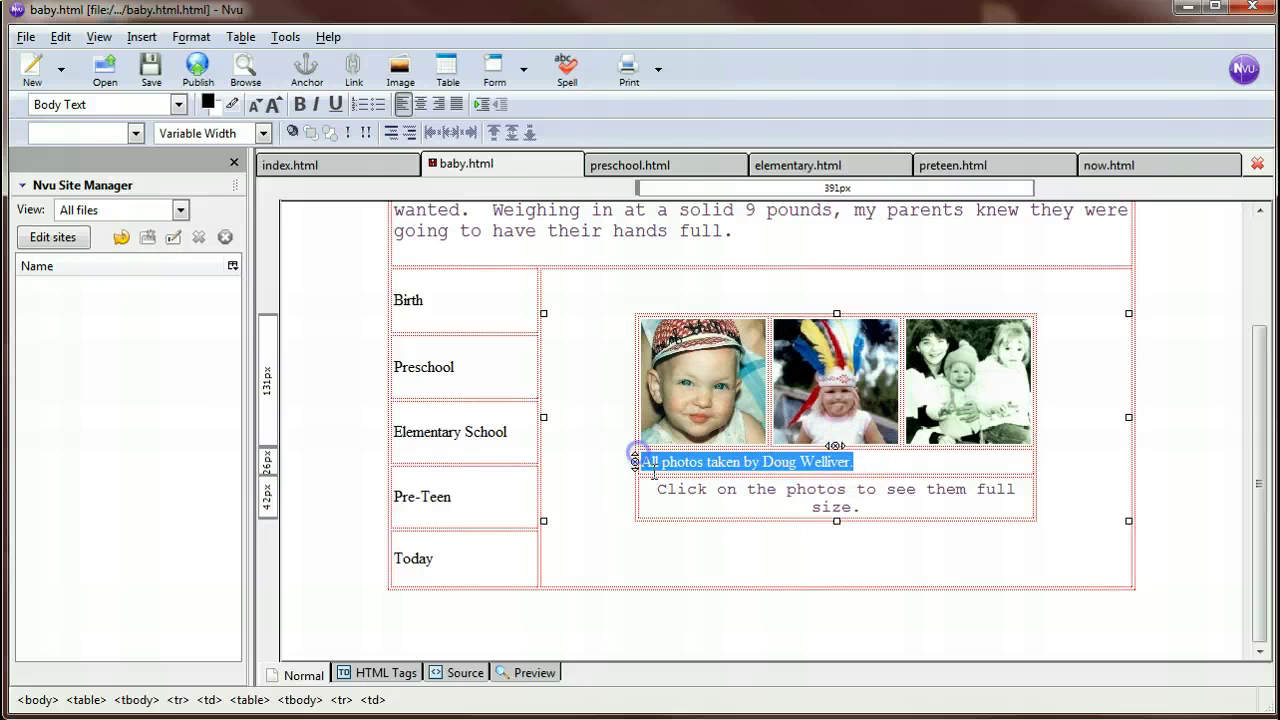
{"action": "left_click", "coordinate": [135, 133]}
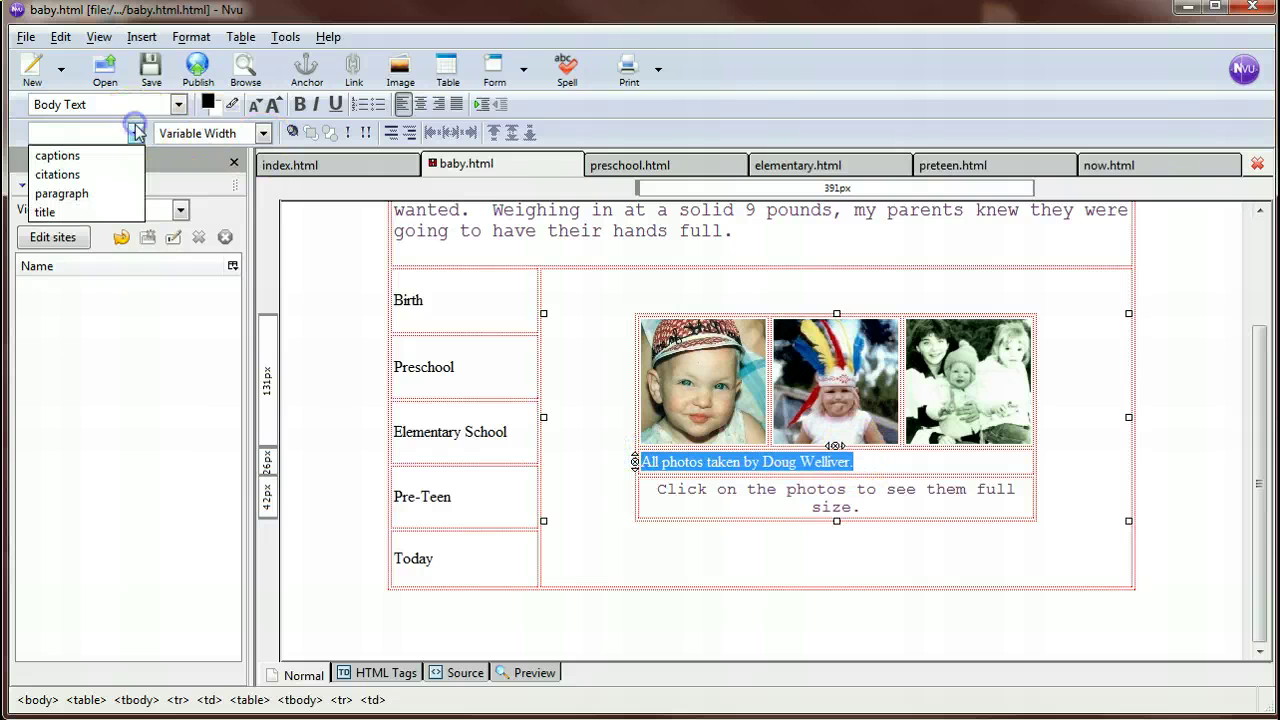
{"action": "left_click", "coordinate": [117, 175]}
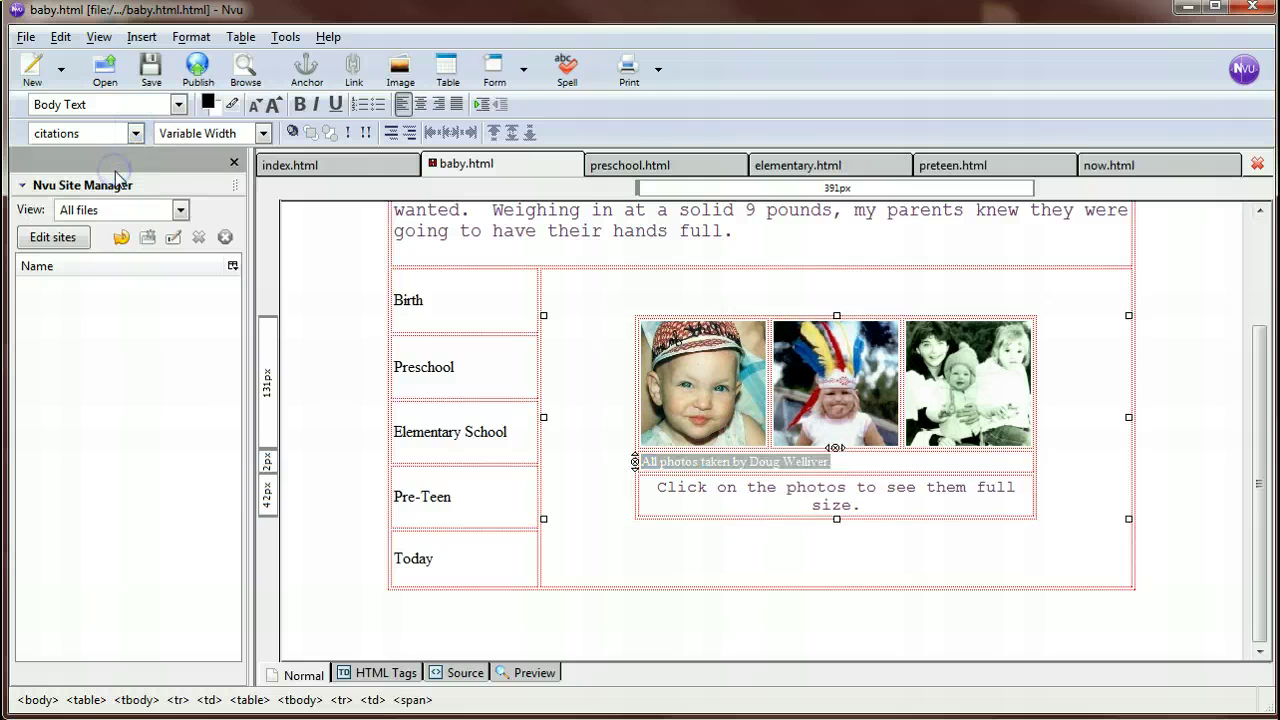
{"action": "left_click", "coordinate": [419, 104]}
{"action": "left_click", "coordinate": [893, 488]}
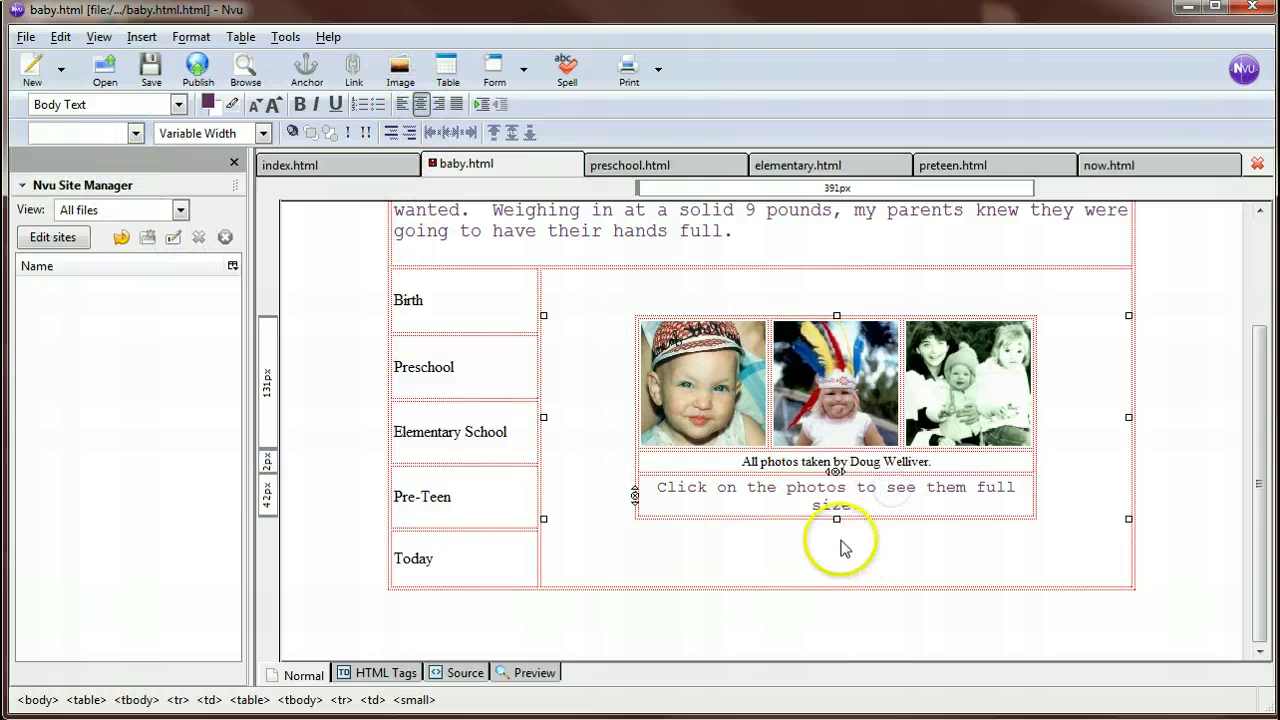
{"action": "left_click", "coordinate": [150, 68]}
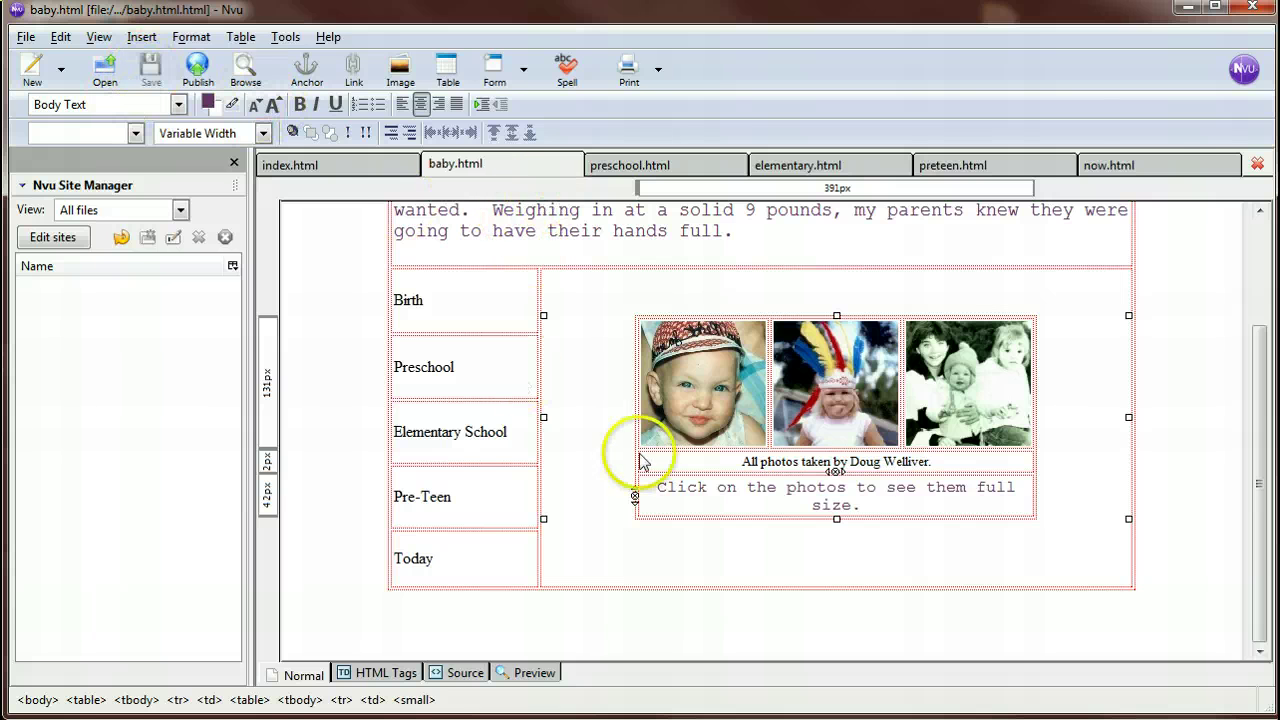
- Add the credit "Photo taken by Lifetouch." beneath the preschool page's photo and apply the citations style to it
{"action": "left_click", "coordinate": [646, 168]}
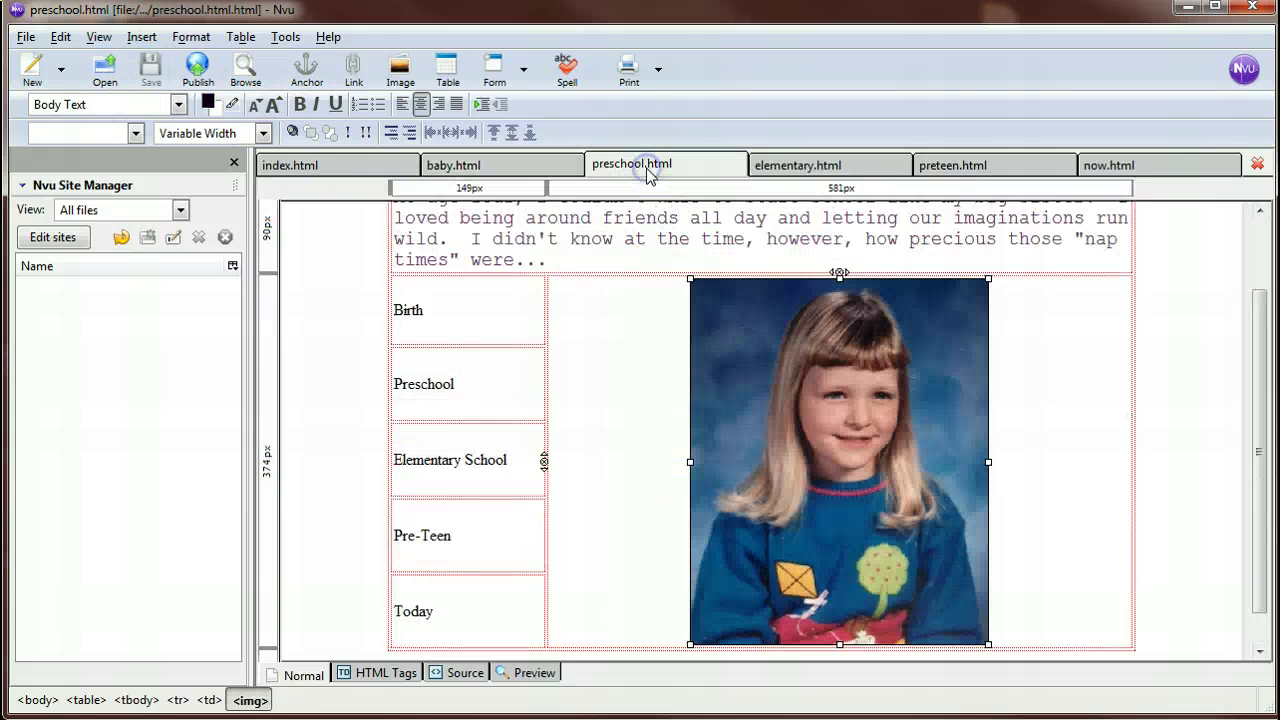
{"action": "scroll", "coordinate": [968, 412], "scroll_direction": "down", "scroll_amount": 2}
{"action": "left_click", "coordinate": [1058, 580]}
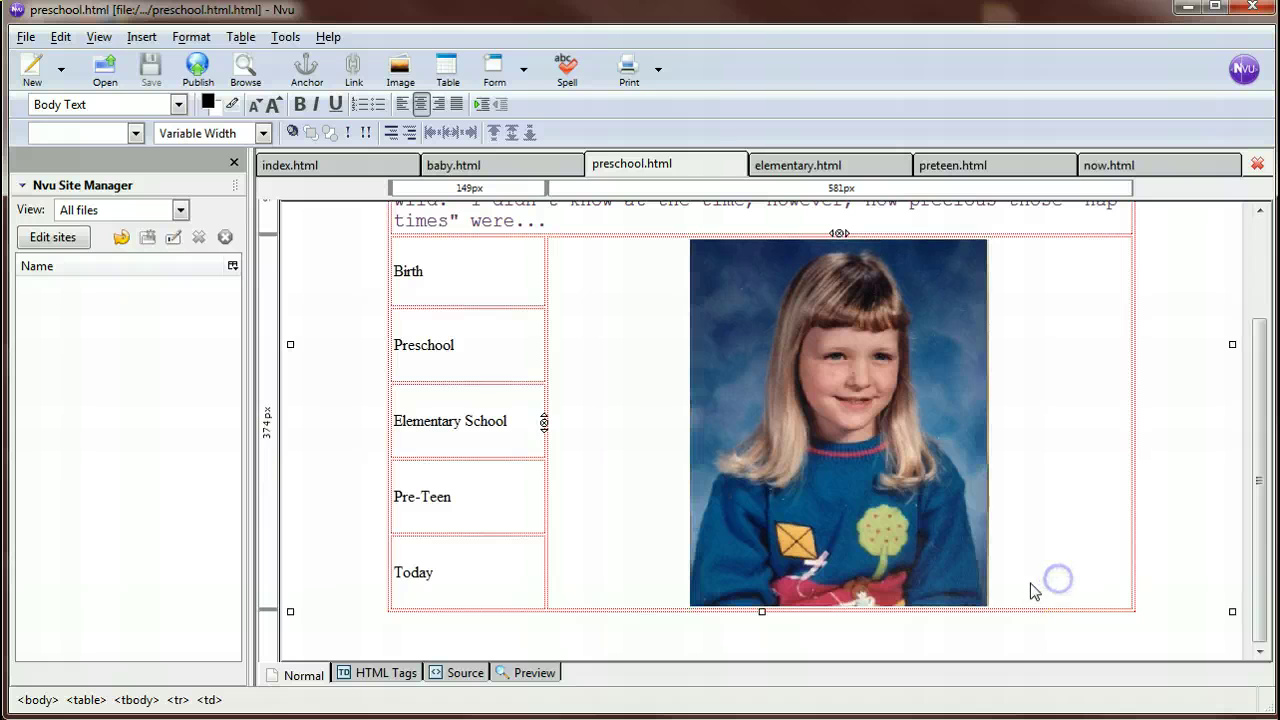
{"action": "key", "text": "Return"}
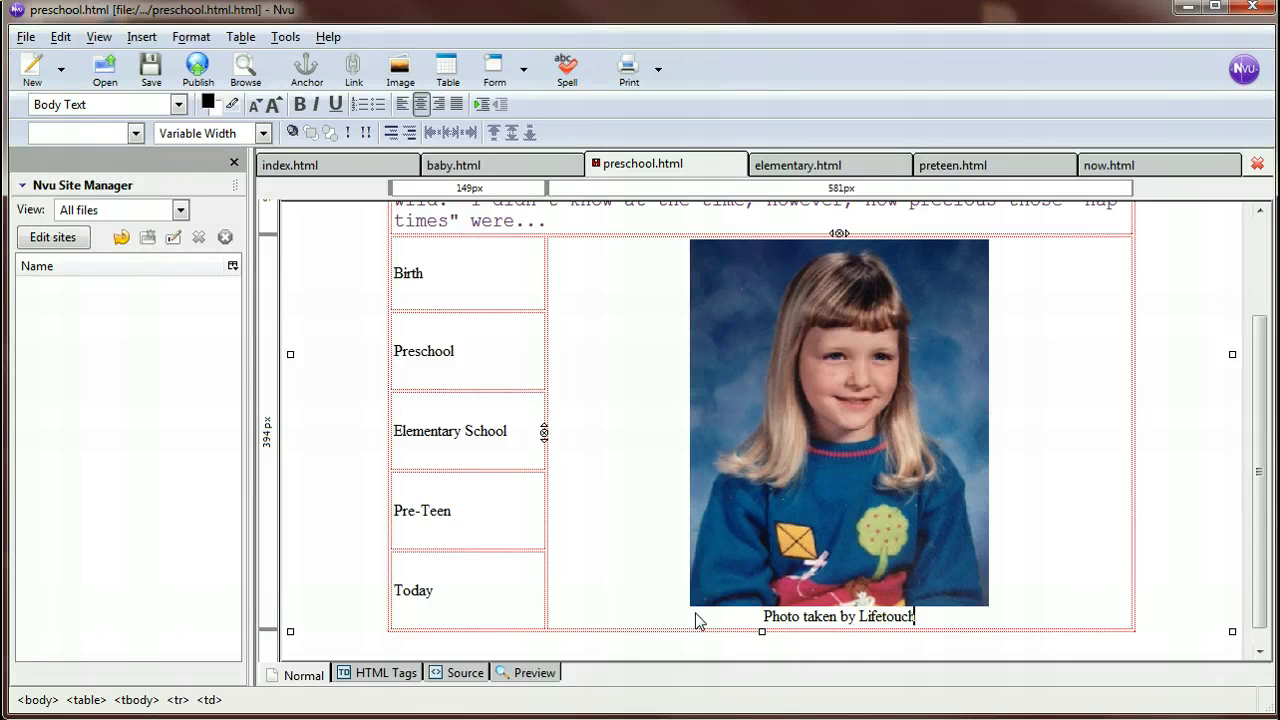
{"action": "type", "text": "."}
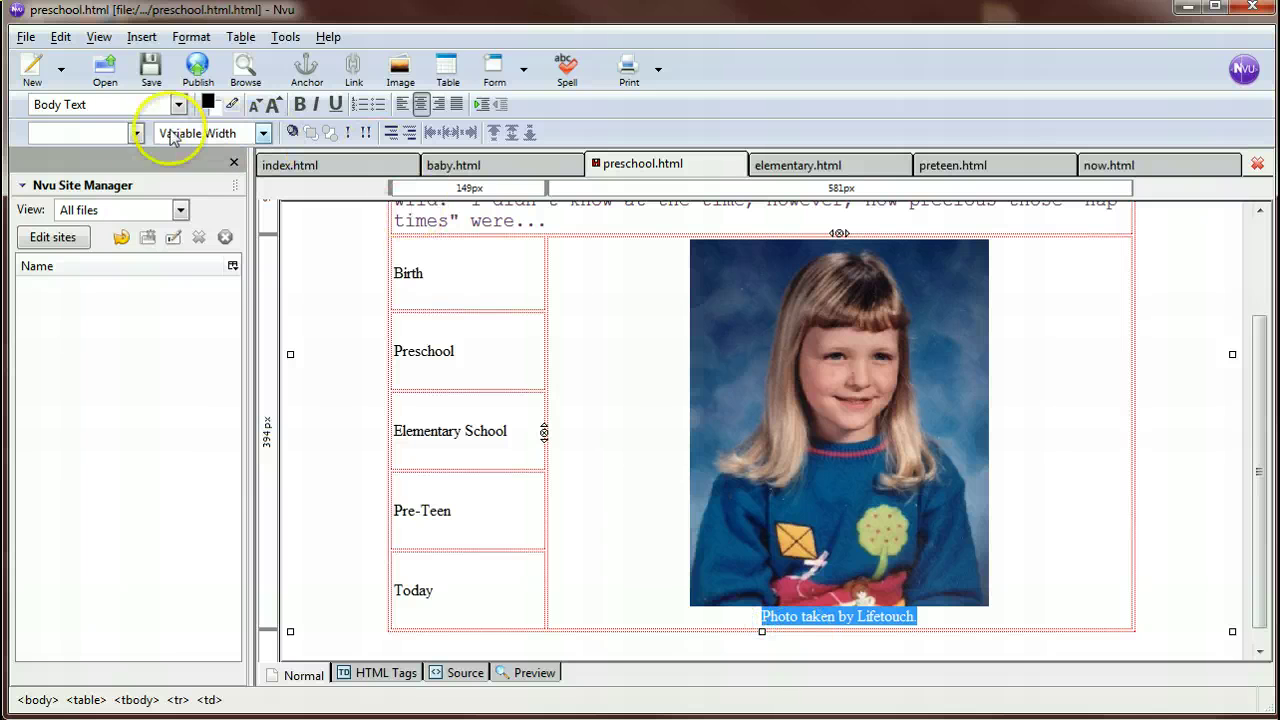
{"action": "left_click", "coordinate": [136, 133]}
{"action": "left_click", "coordinate": [103, 176]}
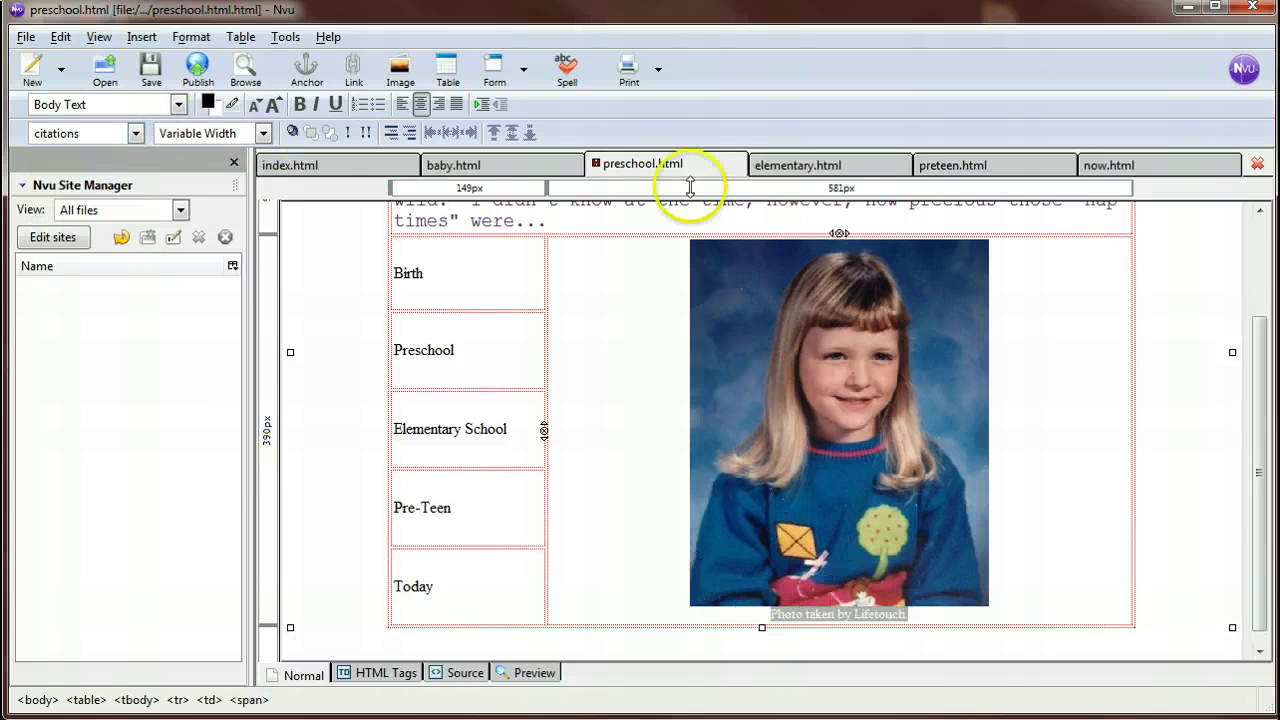
- Add the credit "Photo taken by Lifetouch." in the citations style beneath the elementary page's photo
{"action": "left_click", "coordinate": [843, 166]}
{"action": "scroll", "coordinate": [871, 337], "scroll_direction": "down", "scroll_amount": 1}
{"action": "left_click", "coordinate": [1033, 575]}
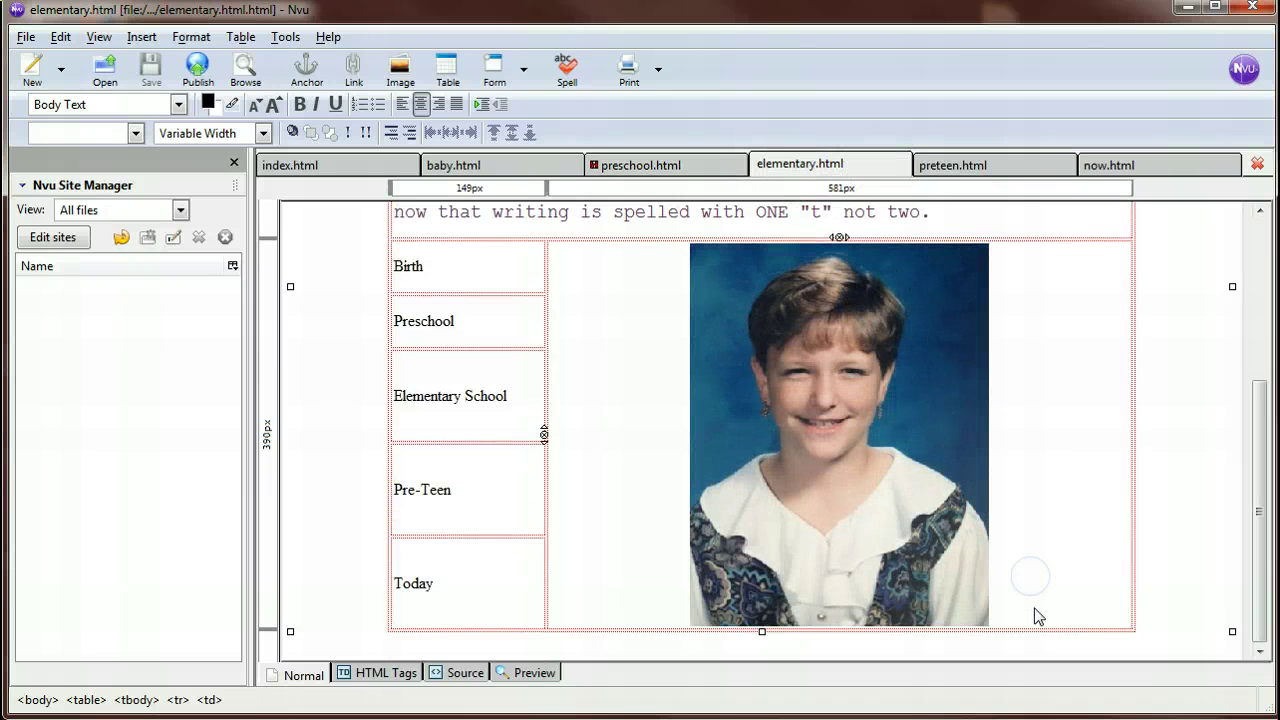
{"action": "type", "text": "Photo taken by Lifetouch"}
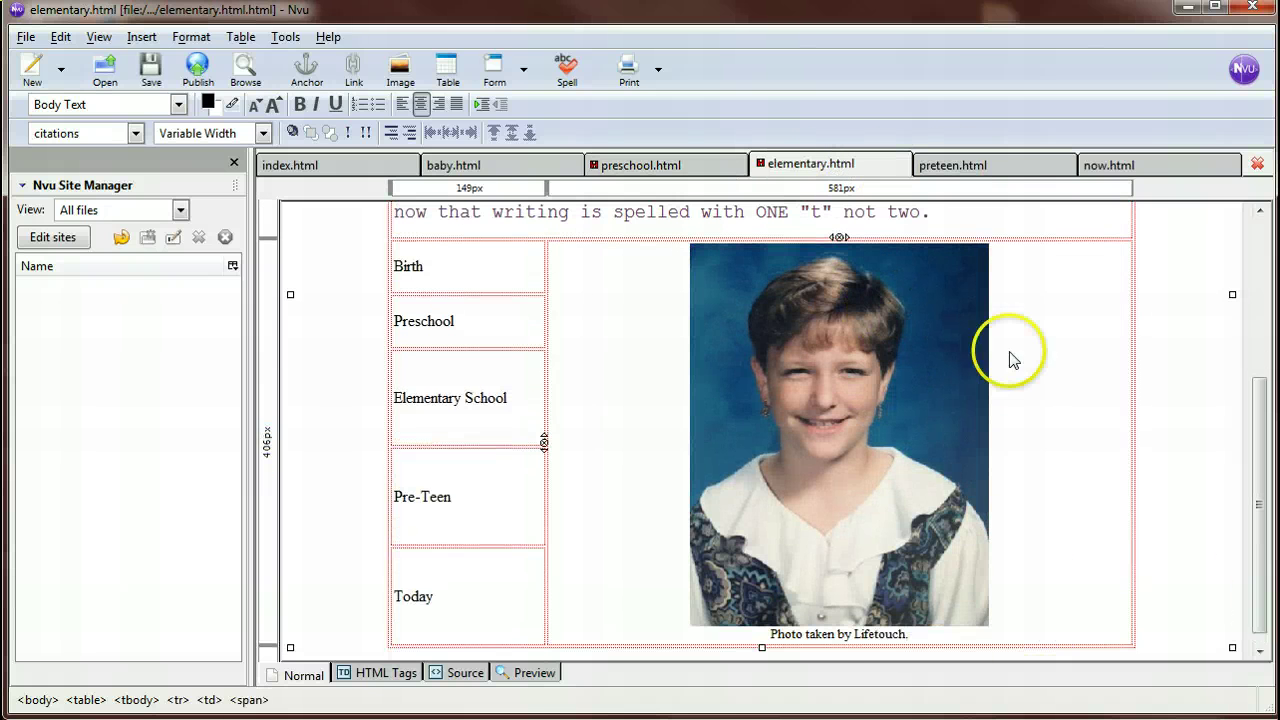
- Add the credit "Photo taken by Lifetouch." in the citations style beneath the pre-teen page's photo
{"action": "left_click", "coordinate": [962, 166]}
{"action": "left_click", "coordinate": [1060, 552]}
{"action": "scroll", "coordinate": [1065, 539], "scroll_direction": "down", "scroll_amount": 3}
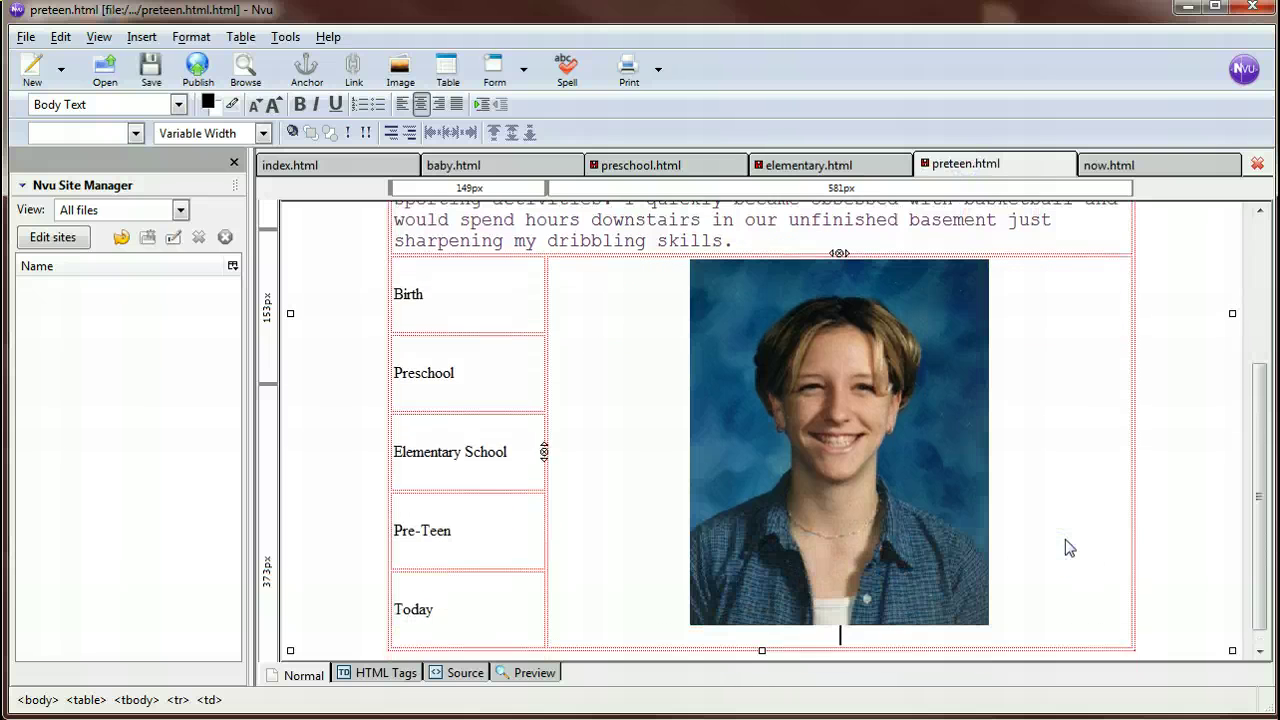
{"action": "type", "text": "Photo taken by Lifetouch"}
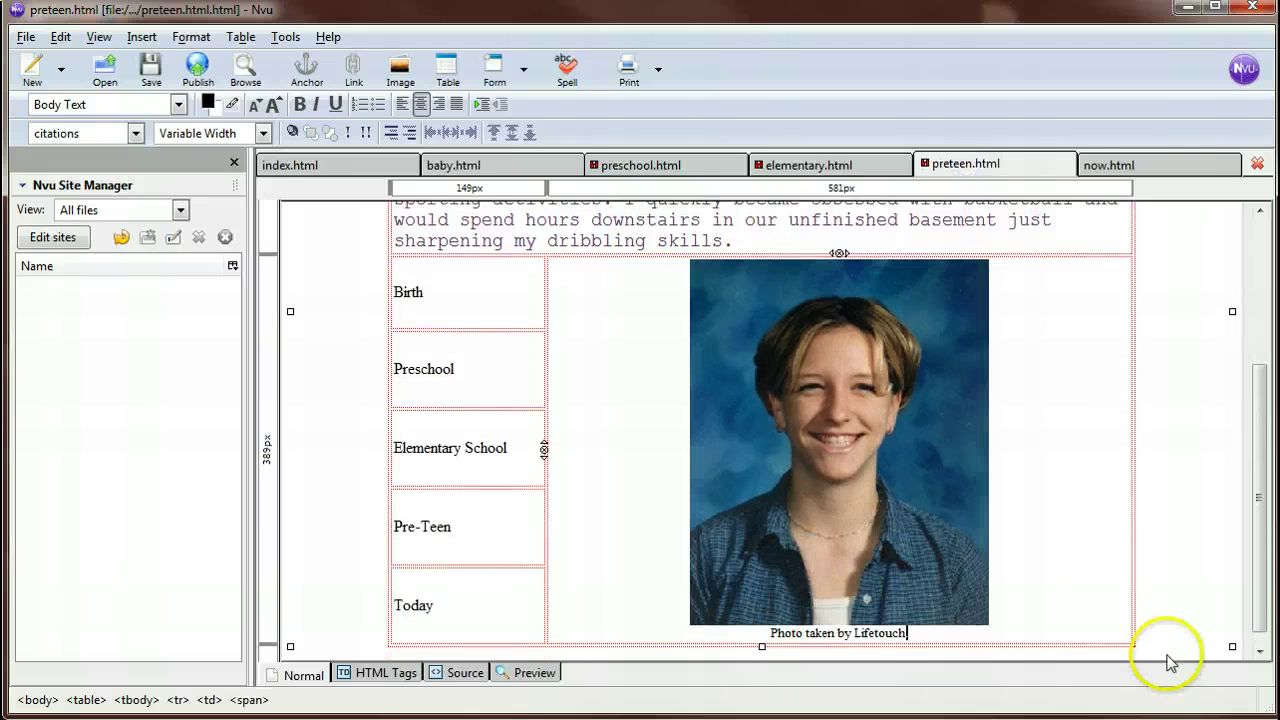
- Look over the photo on the now page to judge whether it needs a credit
{"action": "left_click", "coordinate": [1137, 163]}
{"action": "scroll", "coordinate": [958, 484], "scroll_direction": "down", "scroll_amount": 3}
{"action": "scroll", "coordinate": [857, 329], "scroll_direction": "down", "scroll_amount": 1}
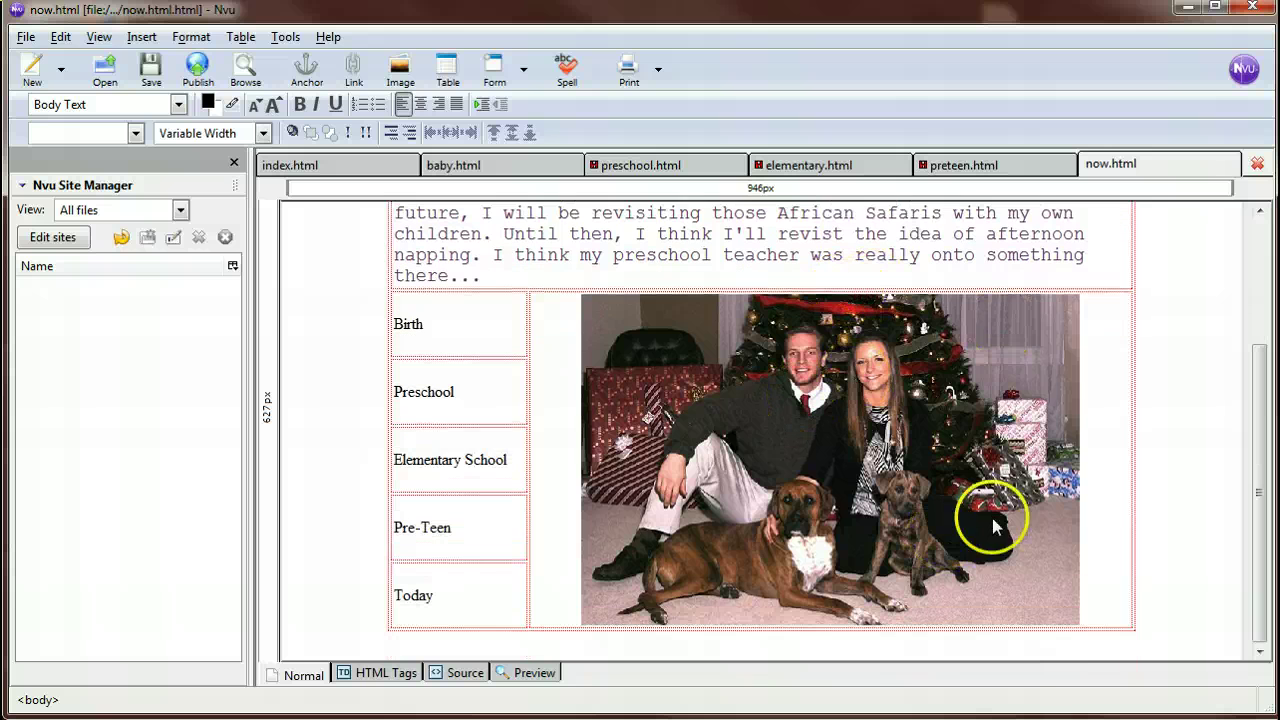
- Save the pre-teen, elementary and preschool pages with their new photo credits
{"action": "left_click", "coordinate": [990, 166]}
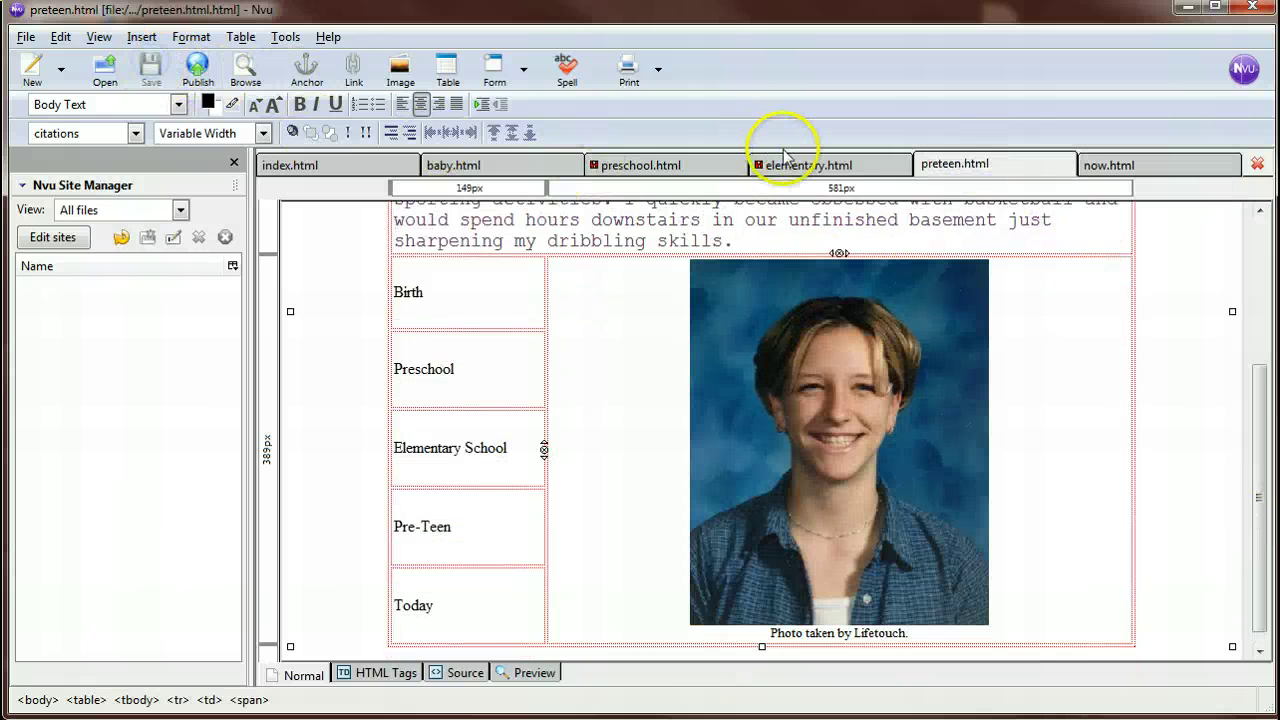
{"action": "key", "text": "ctrl+Page_Up"}
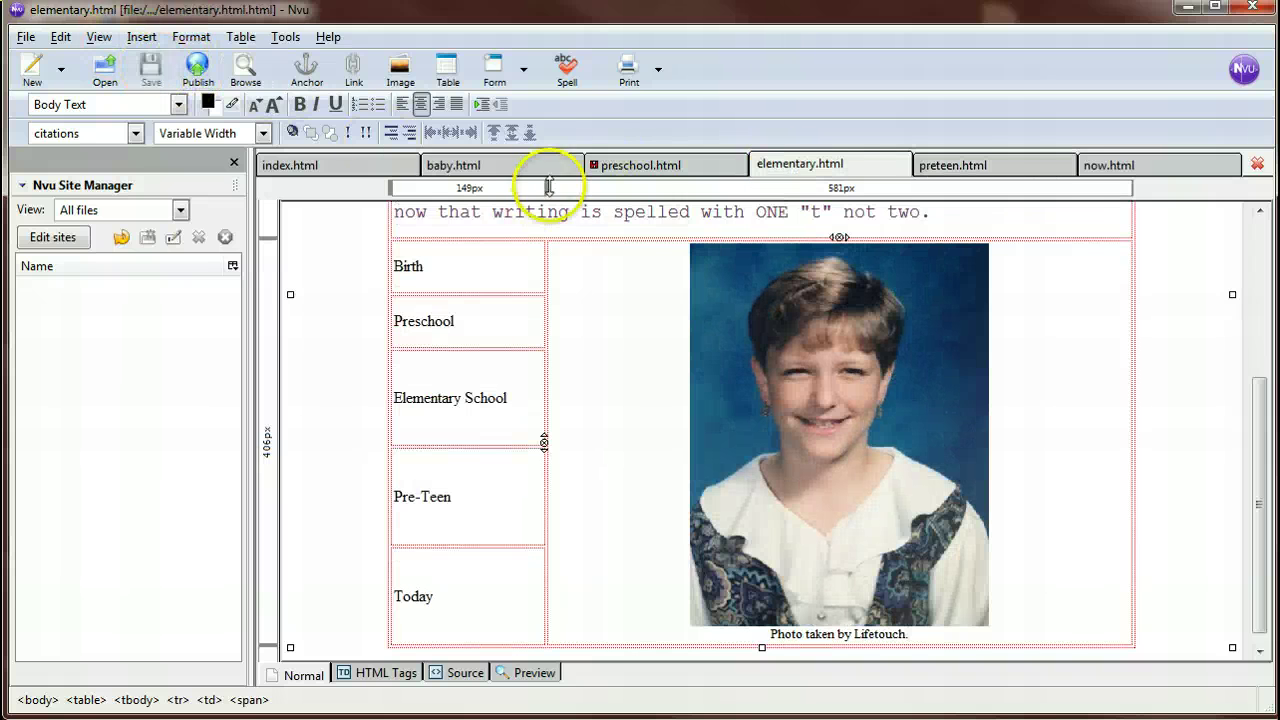
{"action": "left_click", "coordinate": [668, 165]}
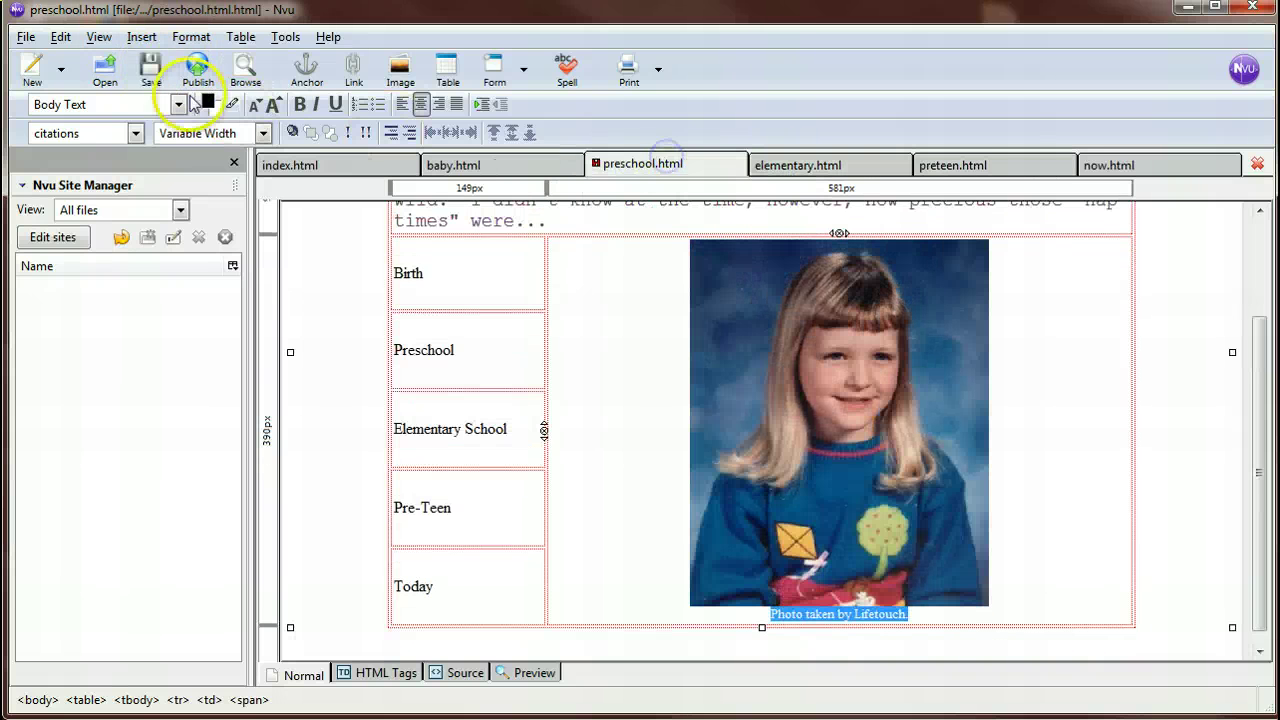
- Return to the baby page and look over the thumbnails and the text beneath them
{"action": "left_click", "coordinate": [523, 165]}
{"action": "scroll", "coordinate": [787, 377], "scroll_direction": "up", "scroll_amount": 3}
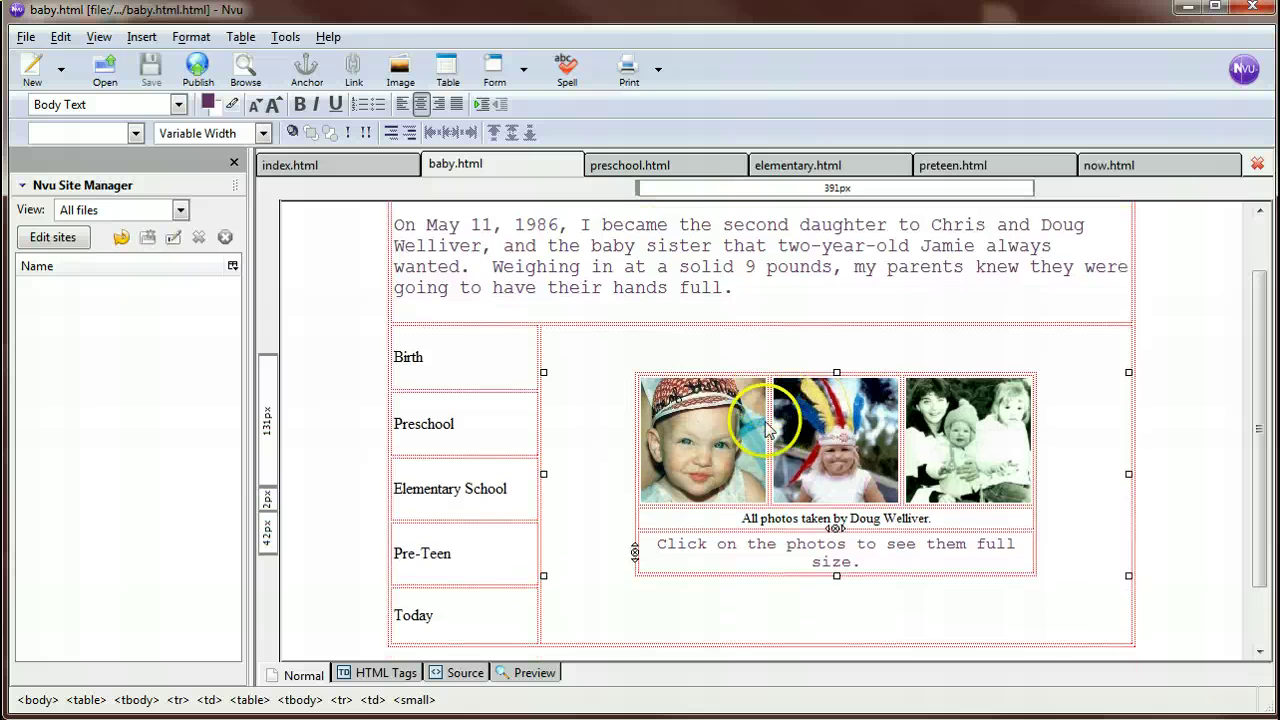
{"action": "scroll", "coordinate": [707, 372], "scroll_direction": "down", "scroll_amount": 2}
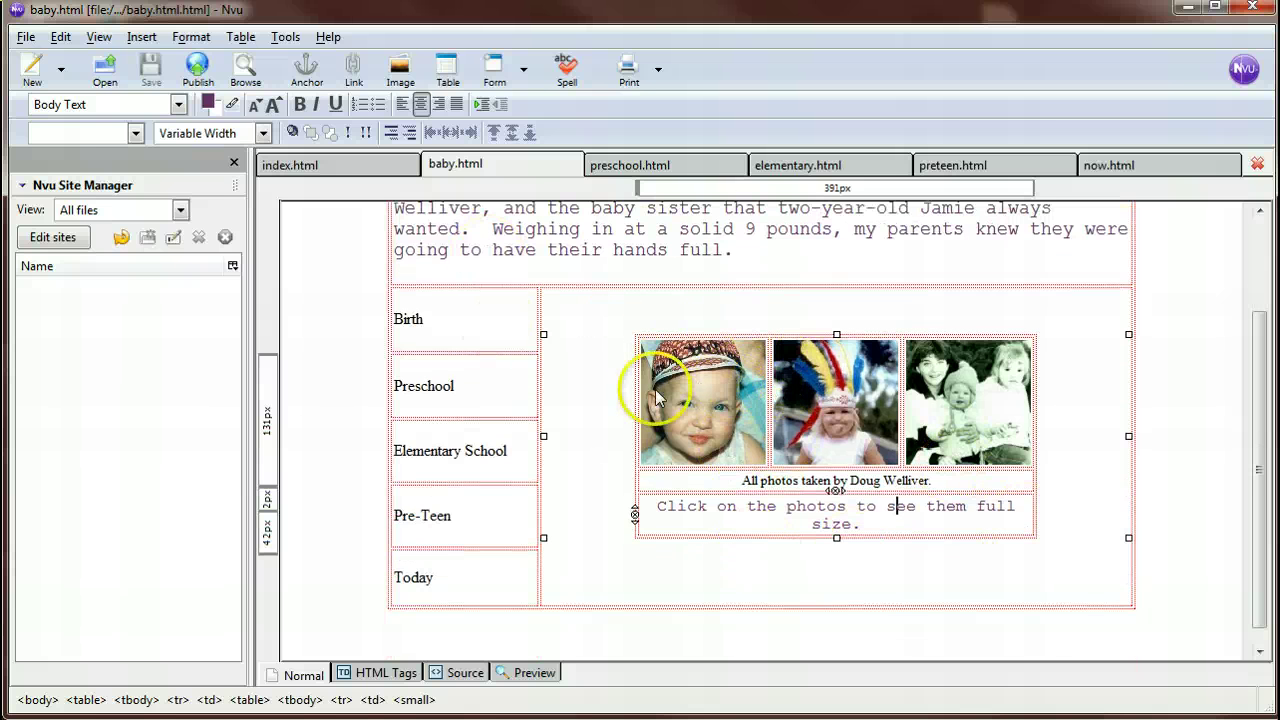
{"action": "mouse_move", "coordinate": [1279, 100]}
{"action": "left_mouse_down"}
{"action": "mouse_move", "coordinate": [1106, 97]}
{"action": "mouse_move", "coordinate": [557, 17]}
{"action": "mouse_move", "coordinate": [1279, 80]}
{"action": "left_mouse_up"}
{"action": "left_click", "coordinate": [580, 500]}
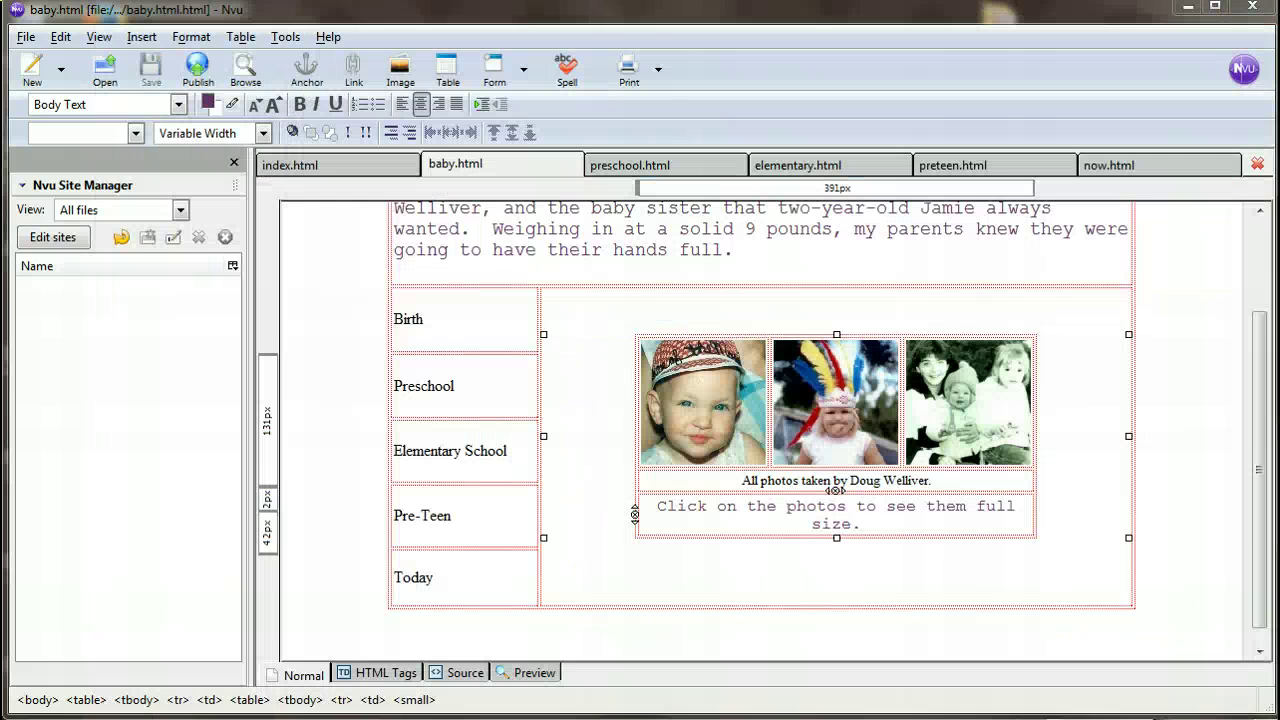
- Give the teacup photo on the index page a solid border of 1 pixel
{"action": "left_click", "coordinate": [357, 163]}
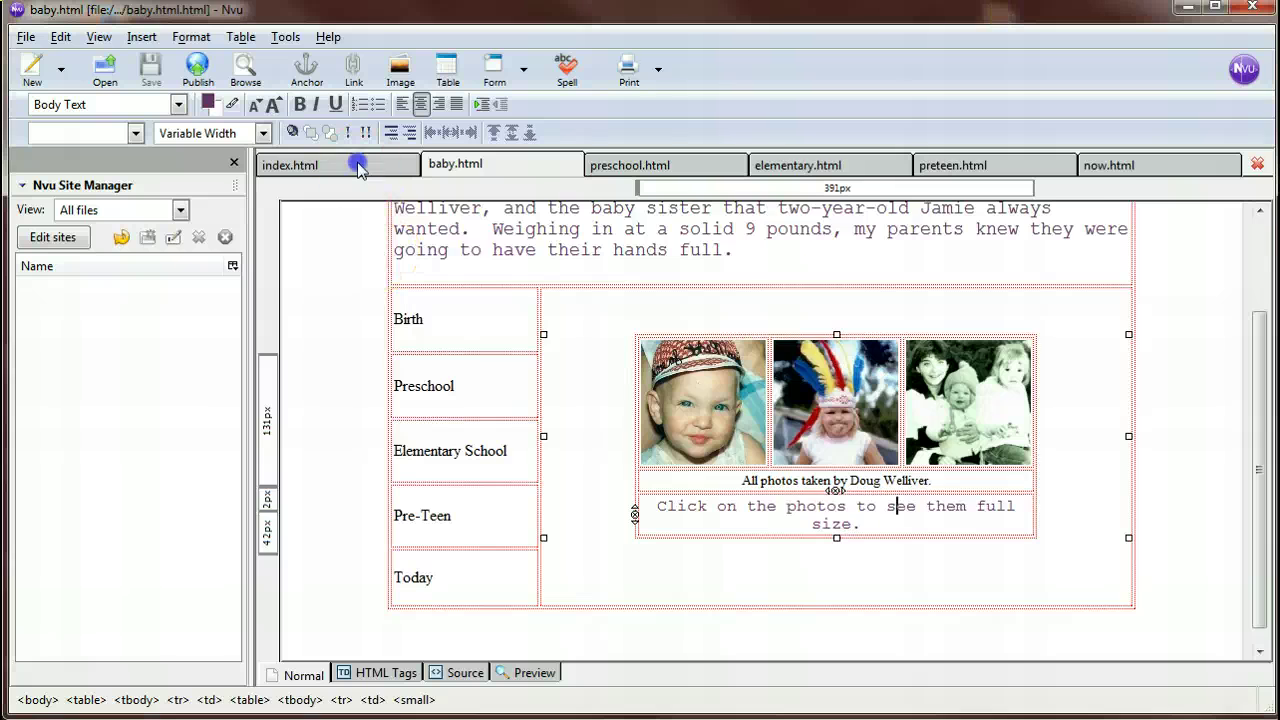
{"action": "left_click", "coordinate": [912, 440]}
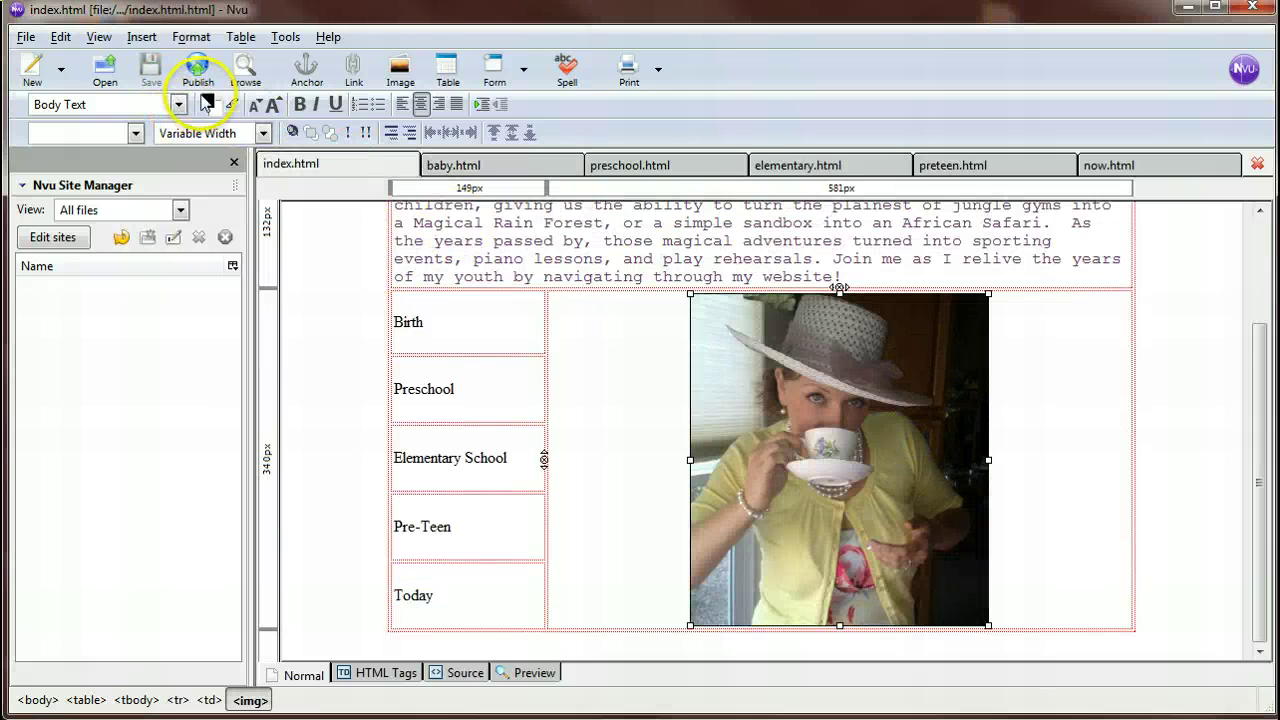
{"action": "left_click", "coordinate": [241, 36]}
{"action": "key", "text": "Escape"}
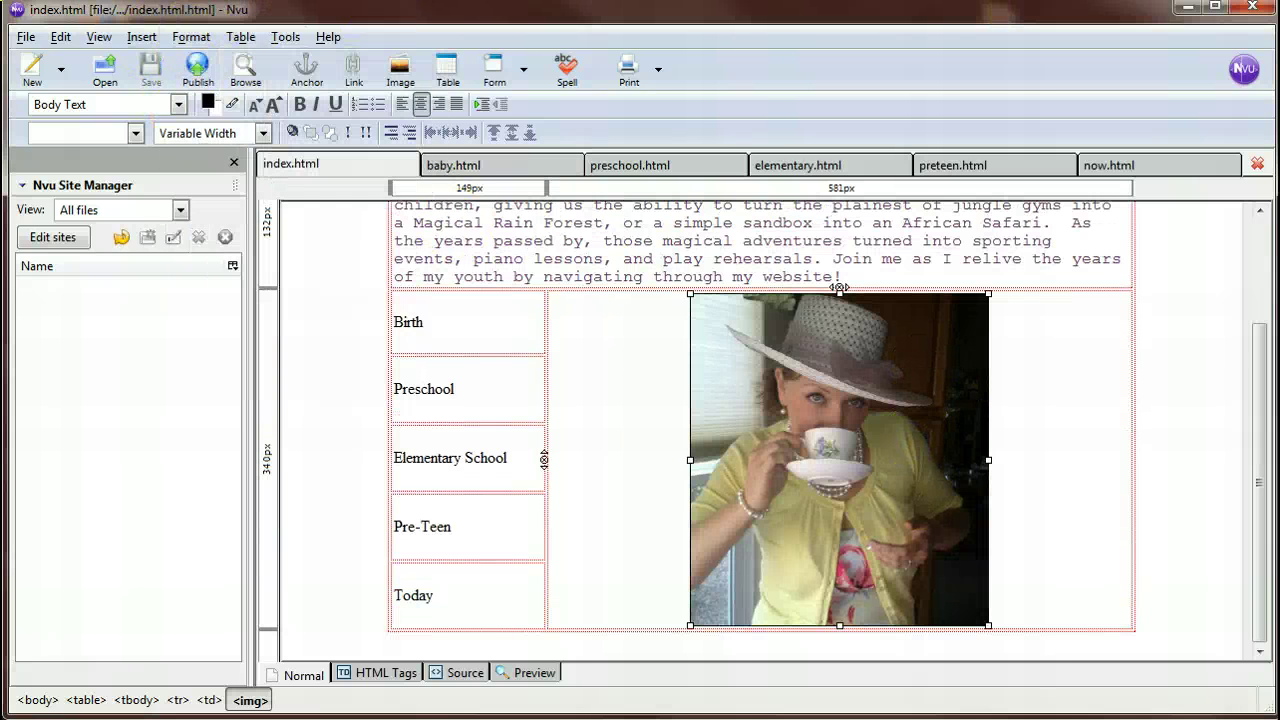
{"action": "double_click", "coordinate": [770, 405]}
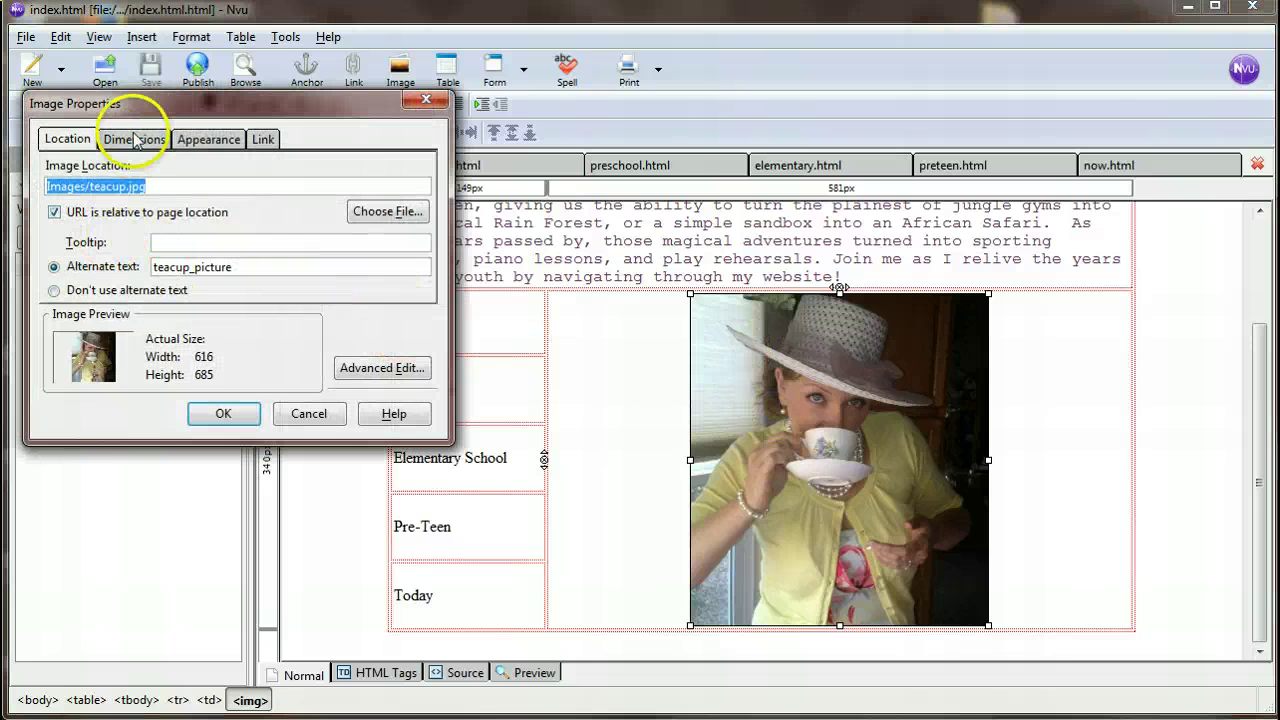
{"action": "left_click", "coordinate": [203, 140]}
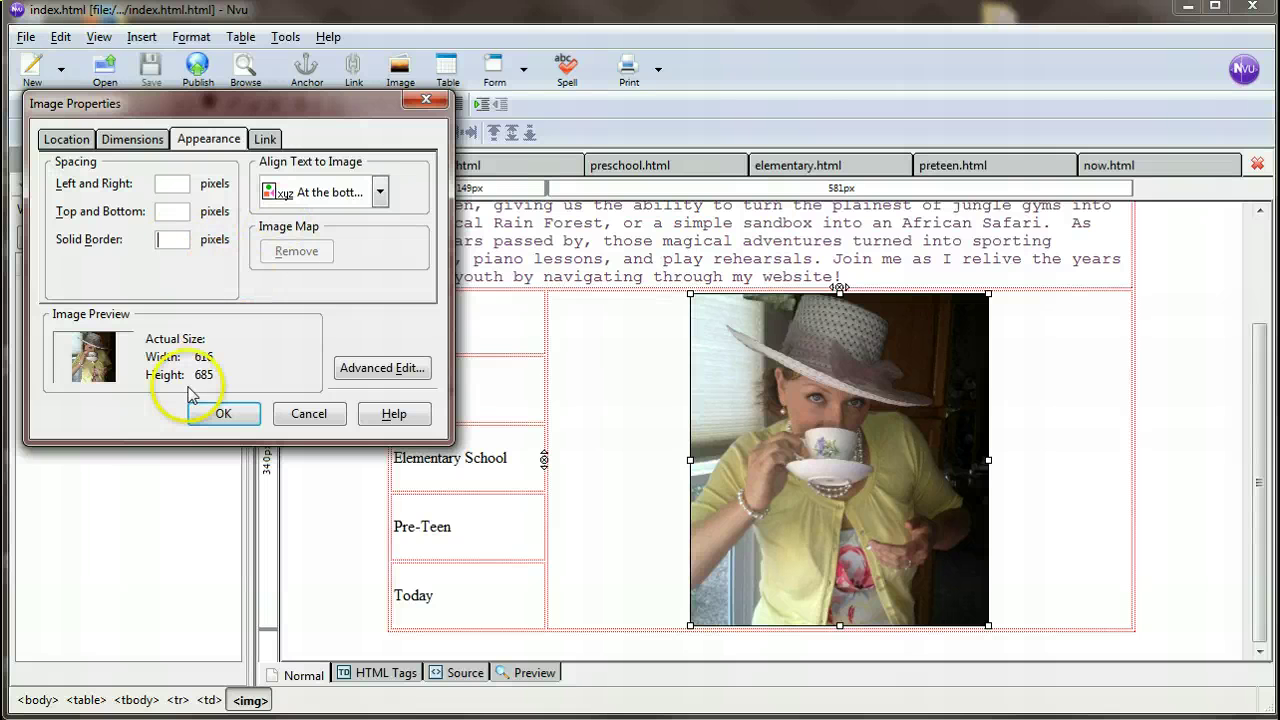
{"action": "type", "text": "1"}
{"action": "left_click", "coordinate": [225, 415]}
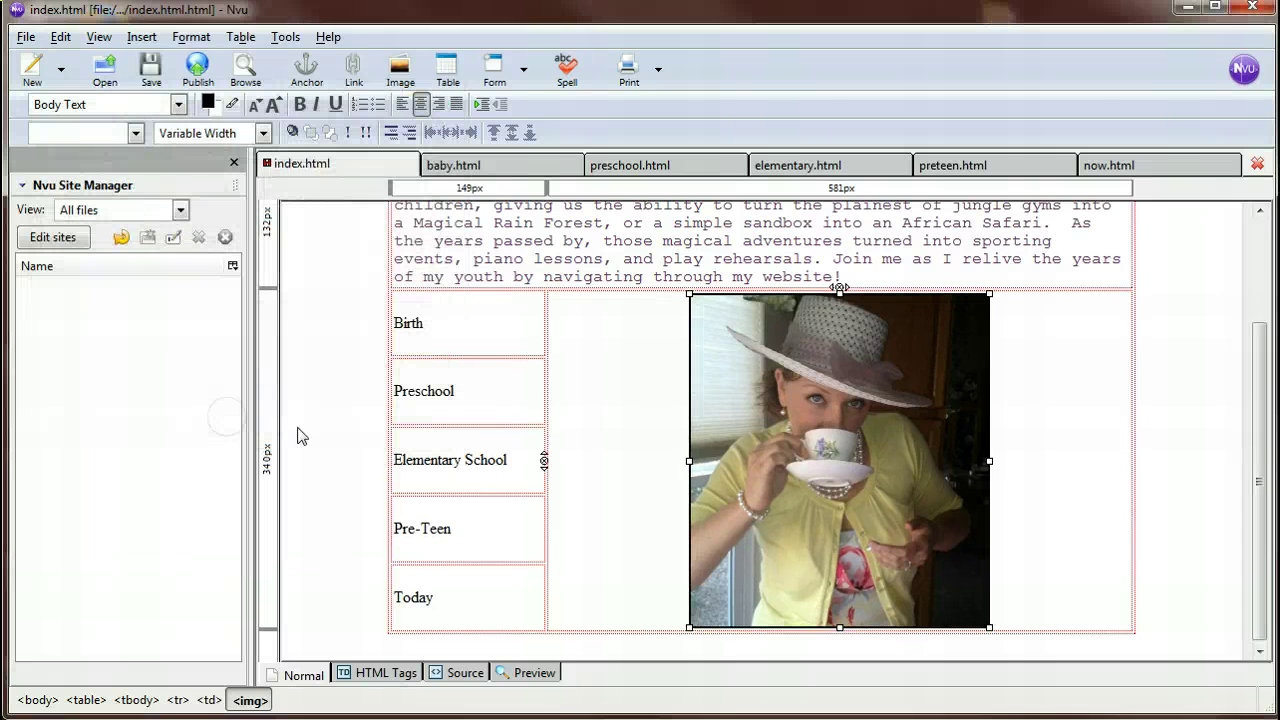
- Check the solid border setting in the image properties of the baby page's first thumbnail and accept the dialog
{"action": "left_click", "coordinate": [510, 170]}
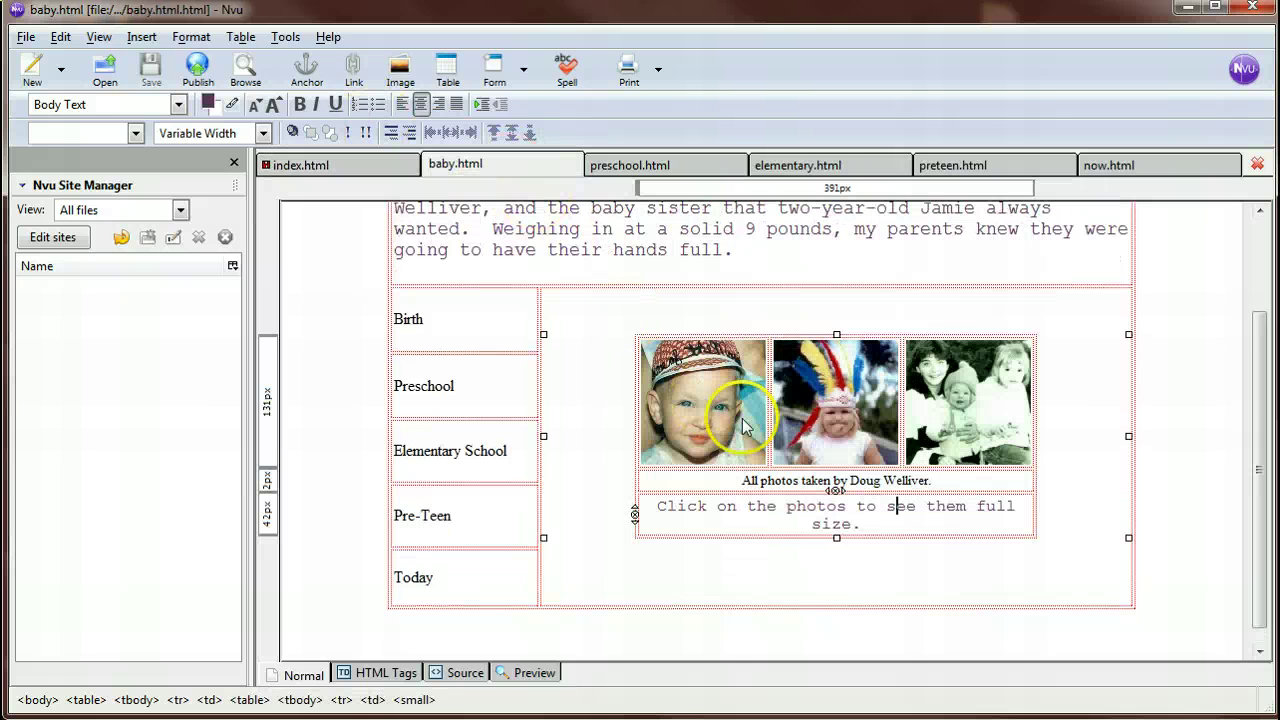
{"action": "left_click", "coordinate": [731, 421]}
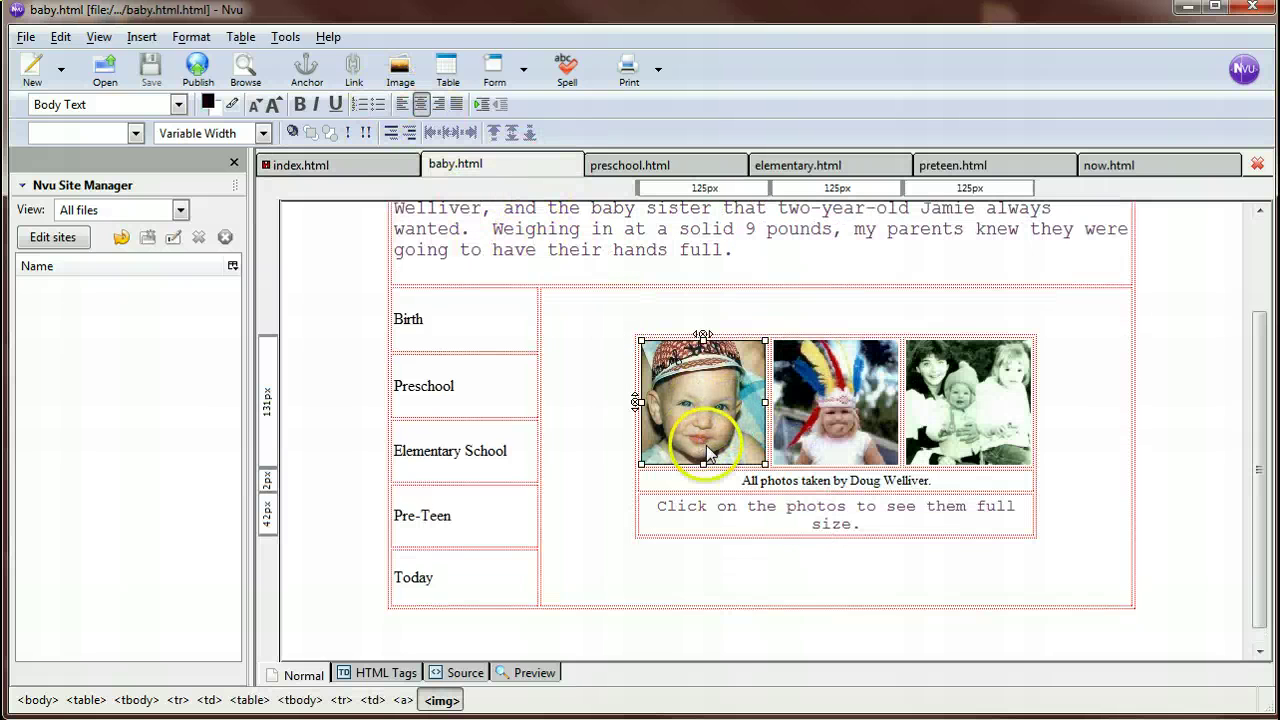
{"action": "double_click", "coordinate": [701, 425]}
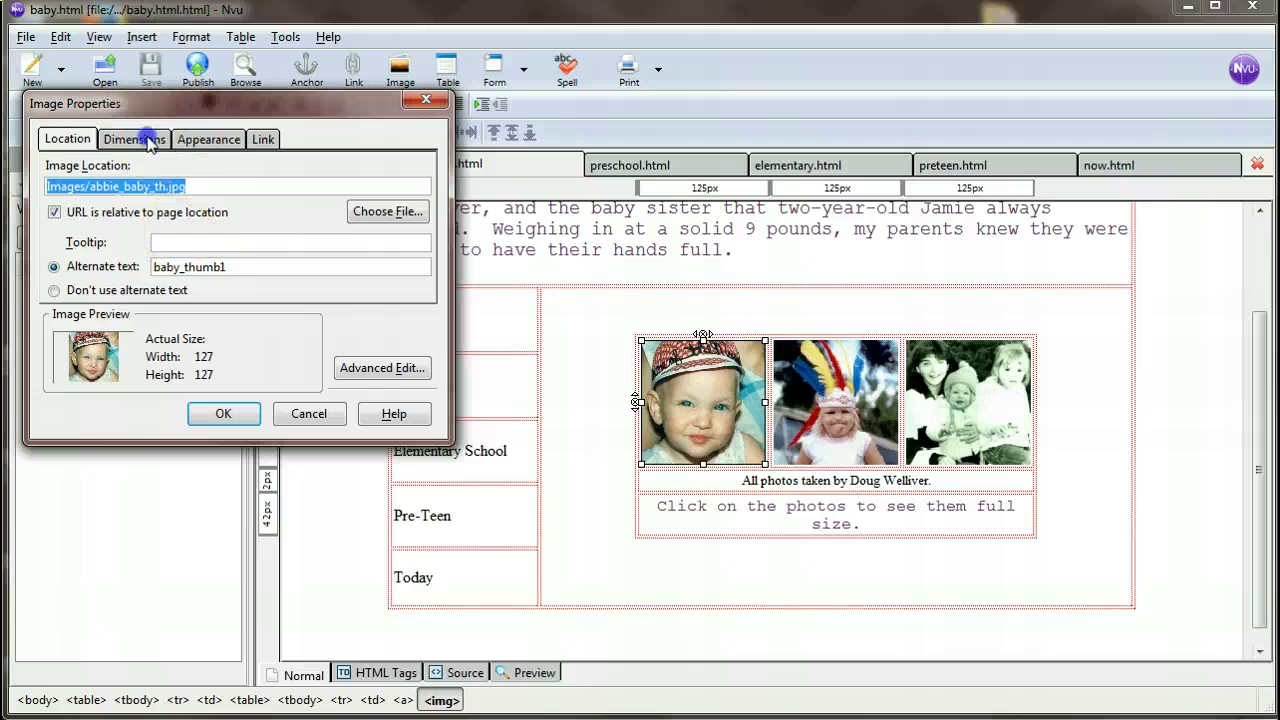
{"action": "left_click", "coordinate": [134, 140]}
{"action": "left_click", "coordinate": [207, 139]}
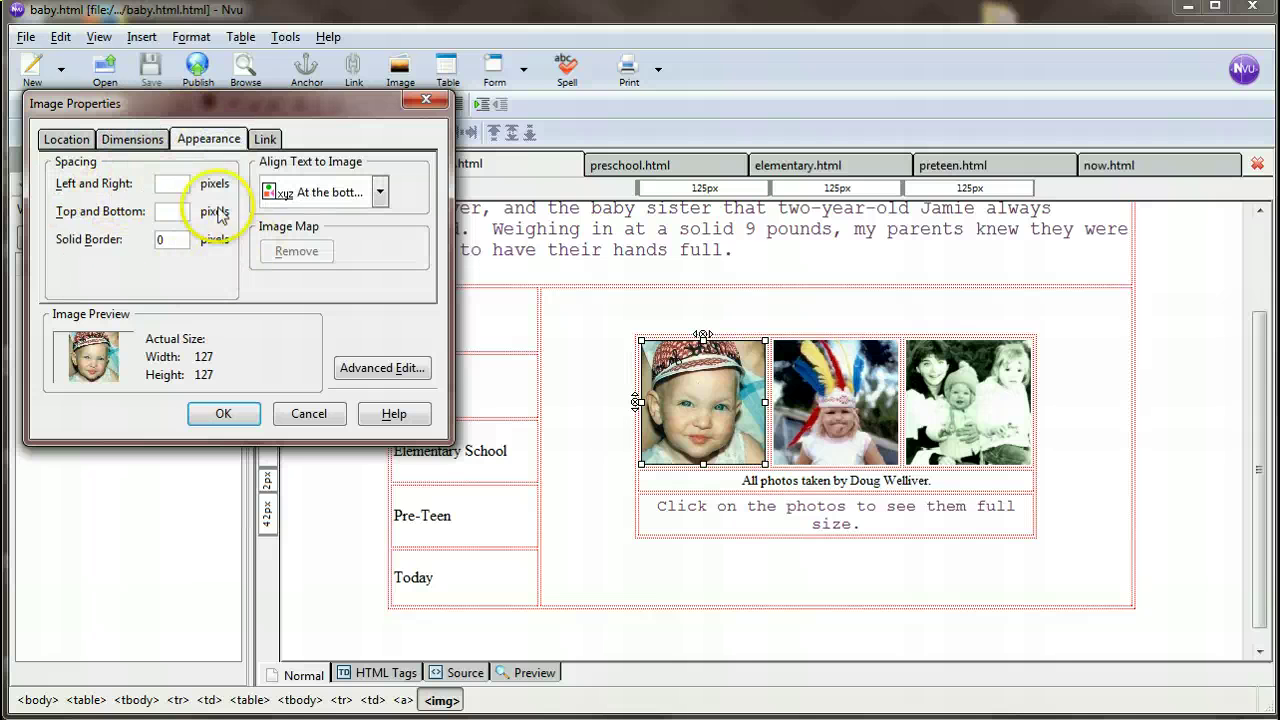
{"action": "left_click", "coordinate": [223, 413]}
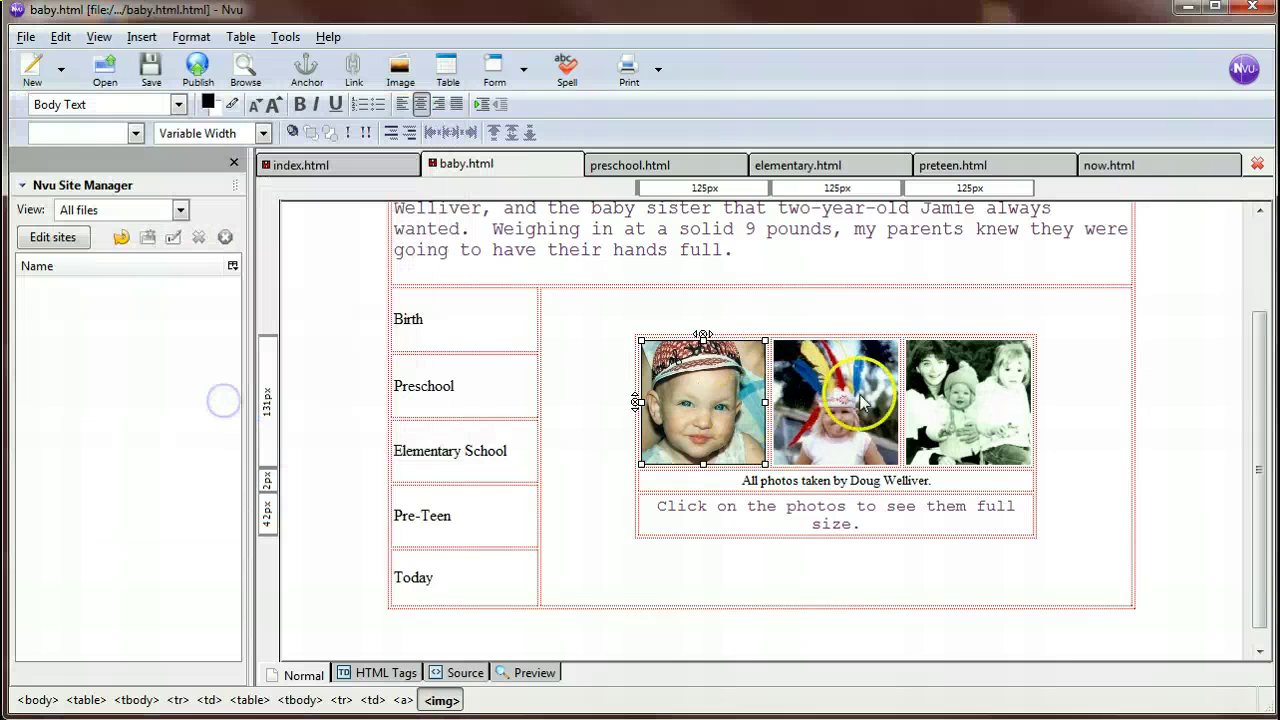
- Give the baby page's first thumbnail a solid border of 1 pixel
{"action": "left_click", "coordinate": [866, 405]}
{"action": "double_click", "coordinate": [696, 389]}
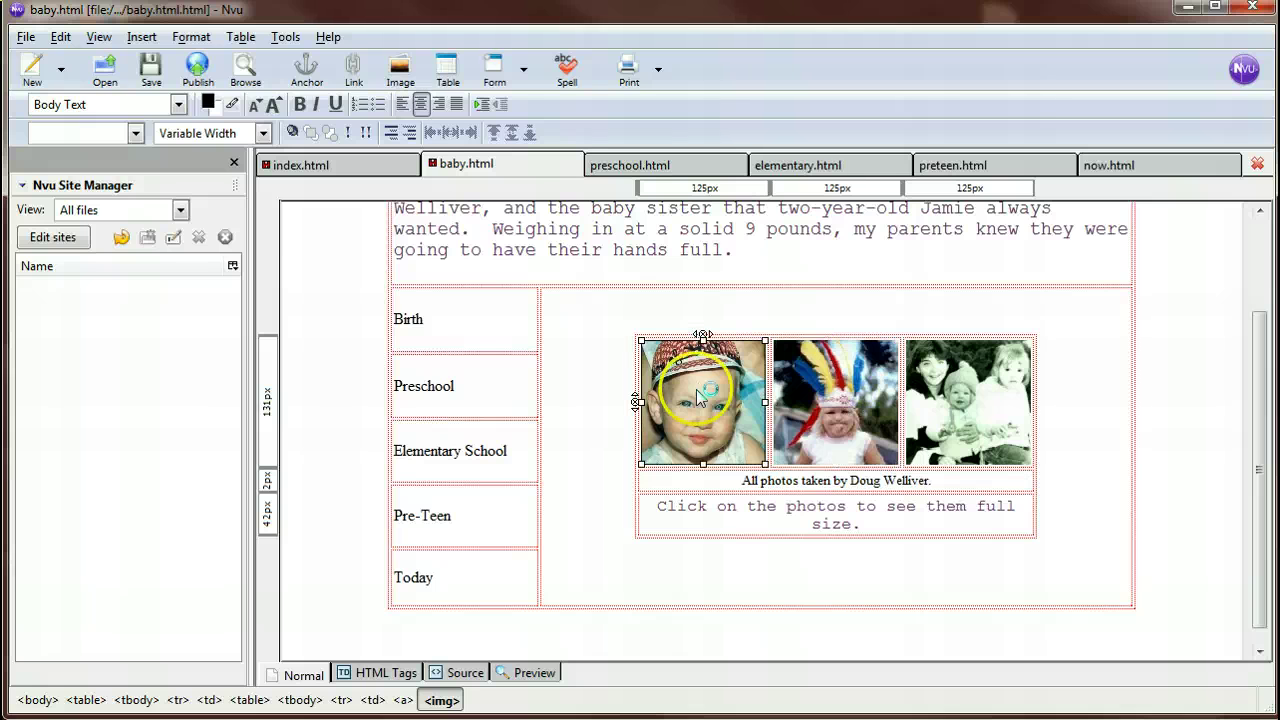
{"action": "left_click", "coordinate": [207, 140]}
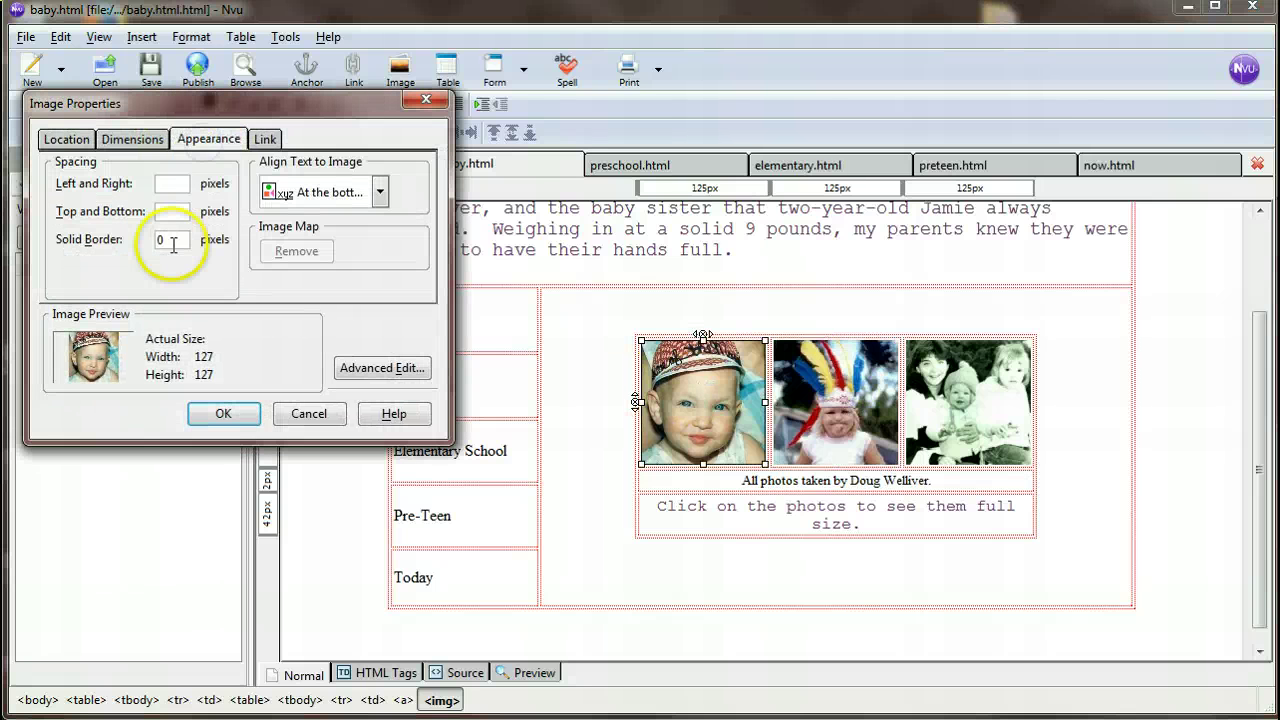
{"action": "type", "text": "1"}
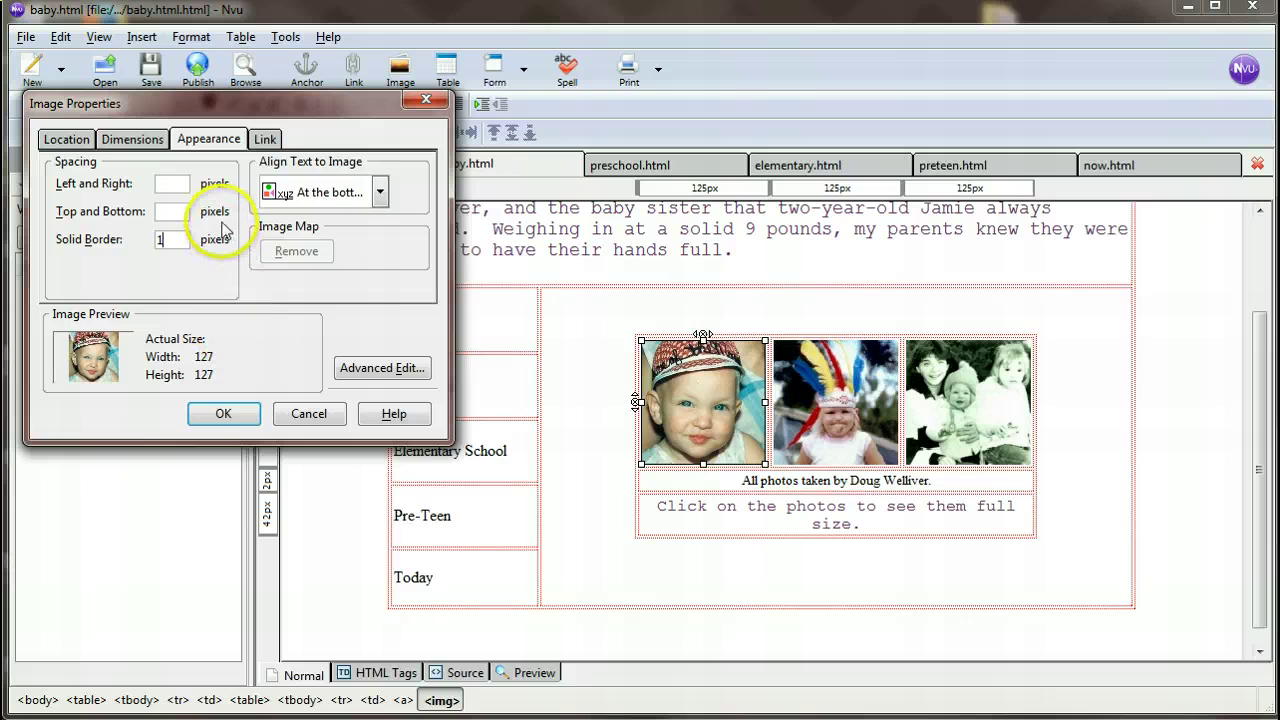
{"action": "left_click", "coordinate": [225, 414]}
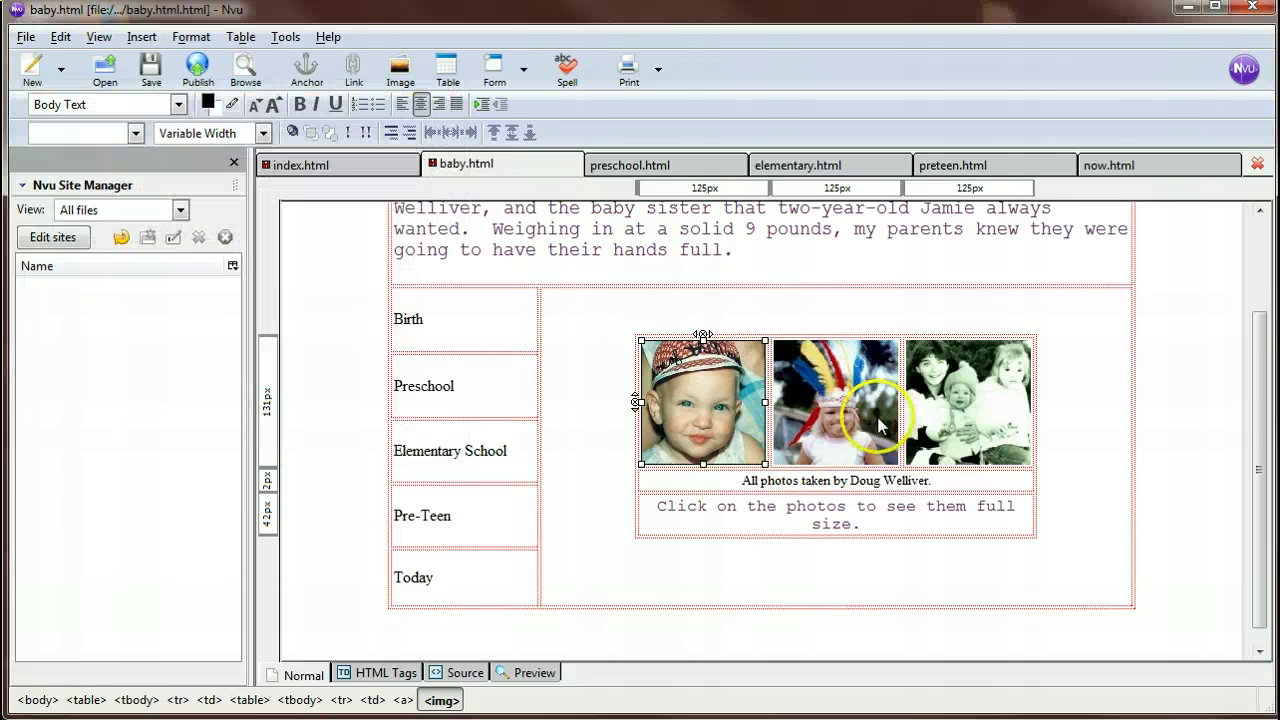
{"action": "left_click", "coordinate": [855, 415]}
{"action": "scroll", "coordinate": [606, 354], "scroll_direction": "up", "scroll_amount": 1}
- Give the school photo on the preschool page a solid border of 1 pixel
{"action": "left_click", "coordinate": [655, 166]}
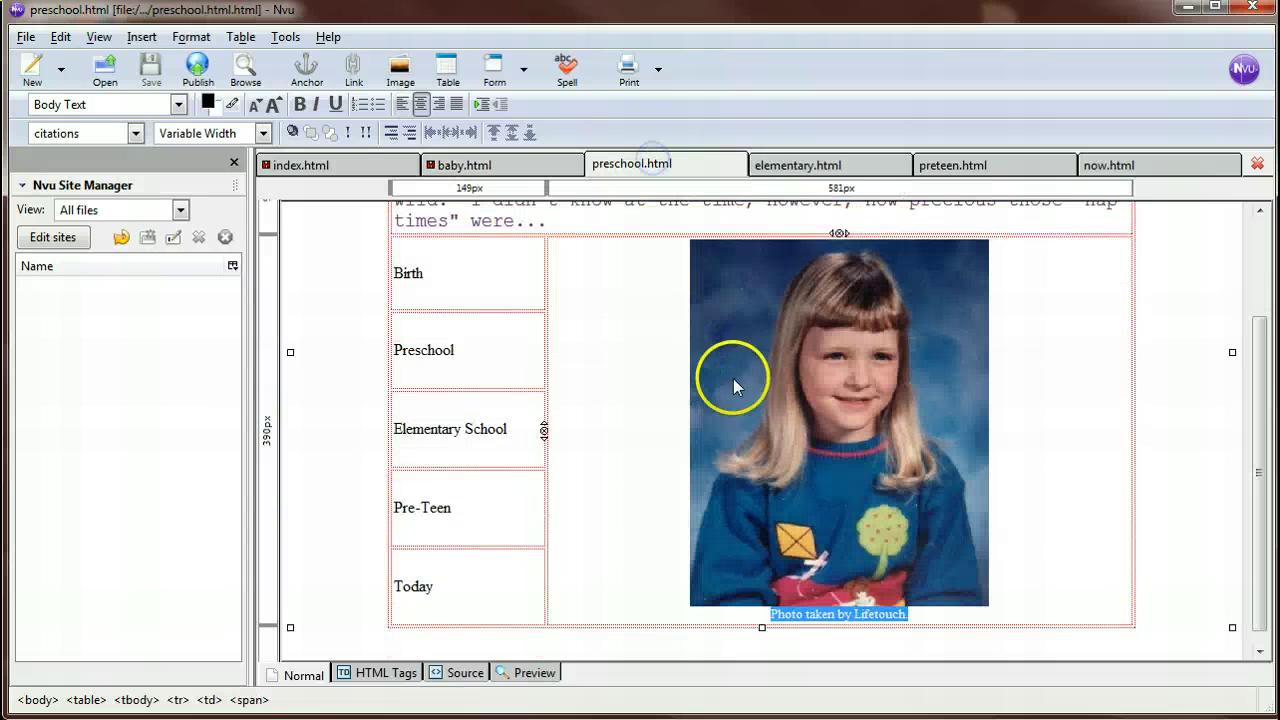
{"action": "double_click", "coordinate": [808, 380]}
{"action": "left_click", "coordinate": [193, 142]}
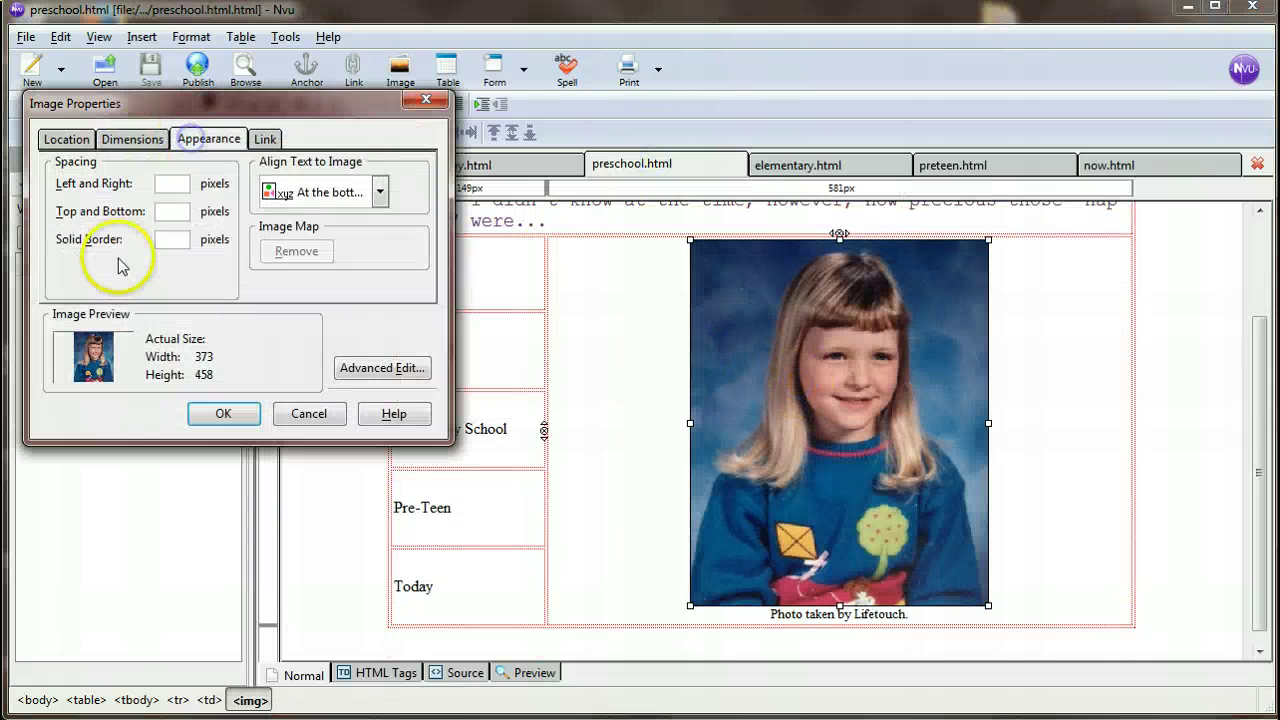
{"action": "left_click", "coordinate": [178, 240]}
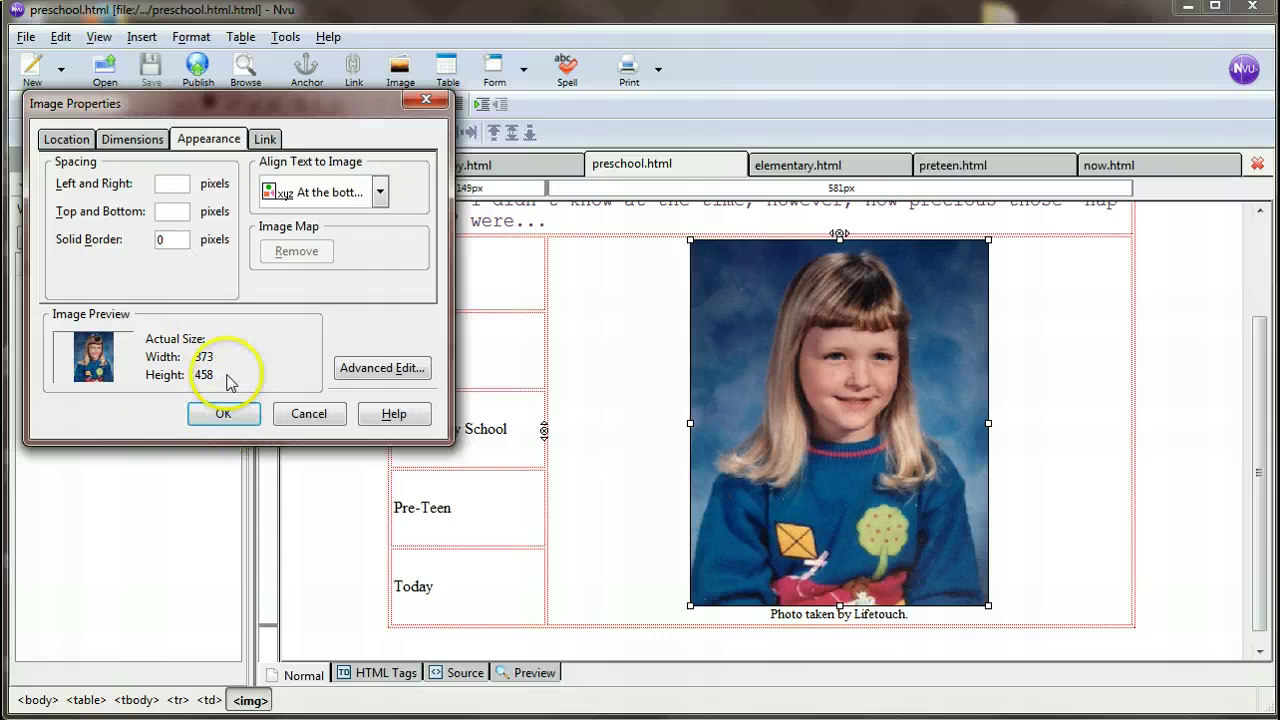
{"action": "left_click", "coordinate": [223, 413]}
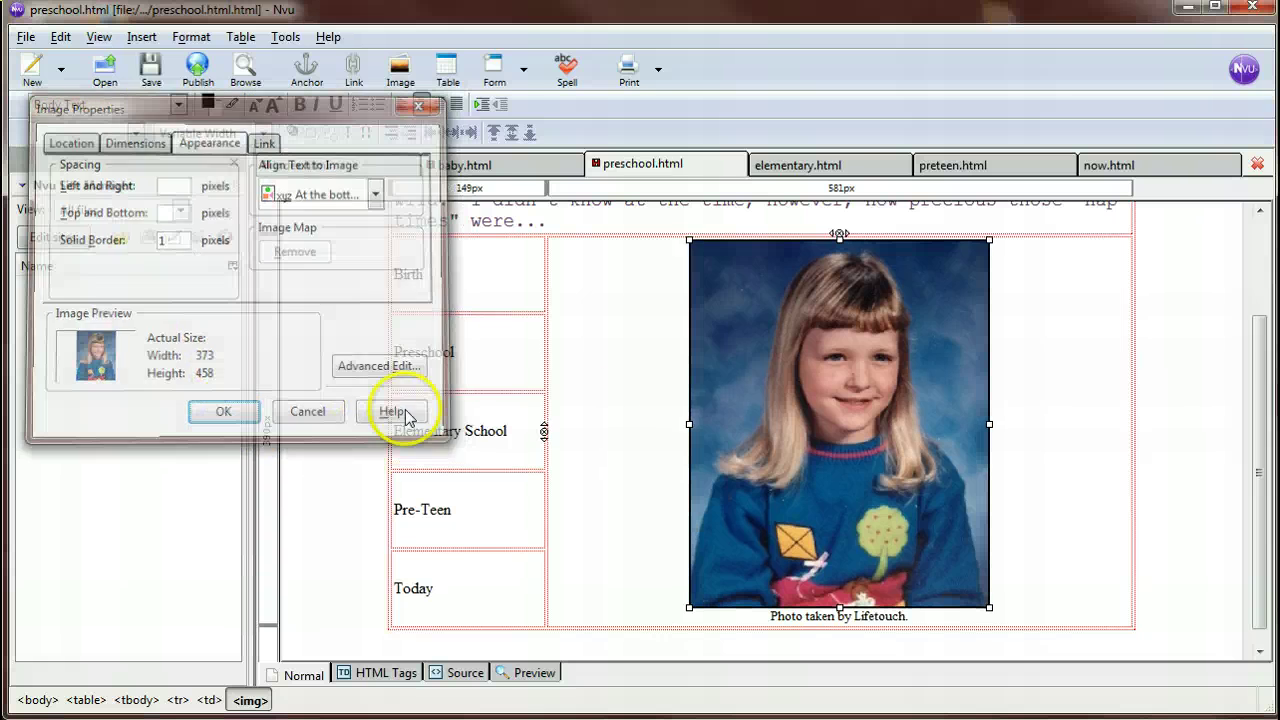
- Give the school photo on the elementary page a solid border of 1 pixel
{"action": "left_click", "coordinate": [830, 165]}
{"action": "double_click", "coordinate": [752, 333]}
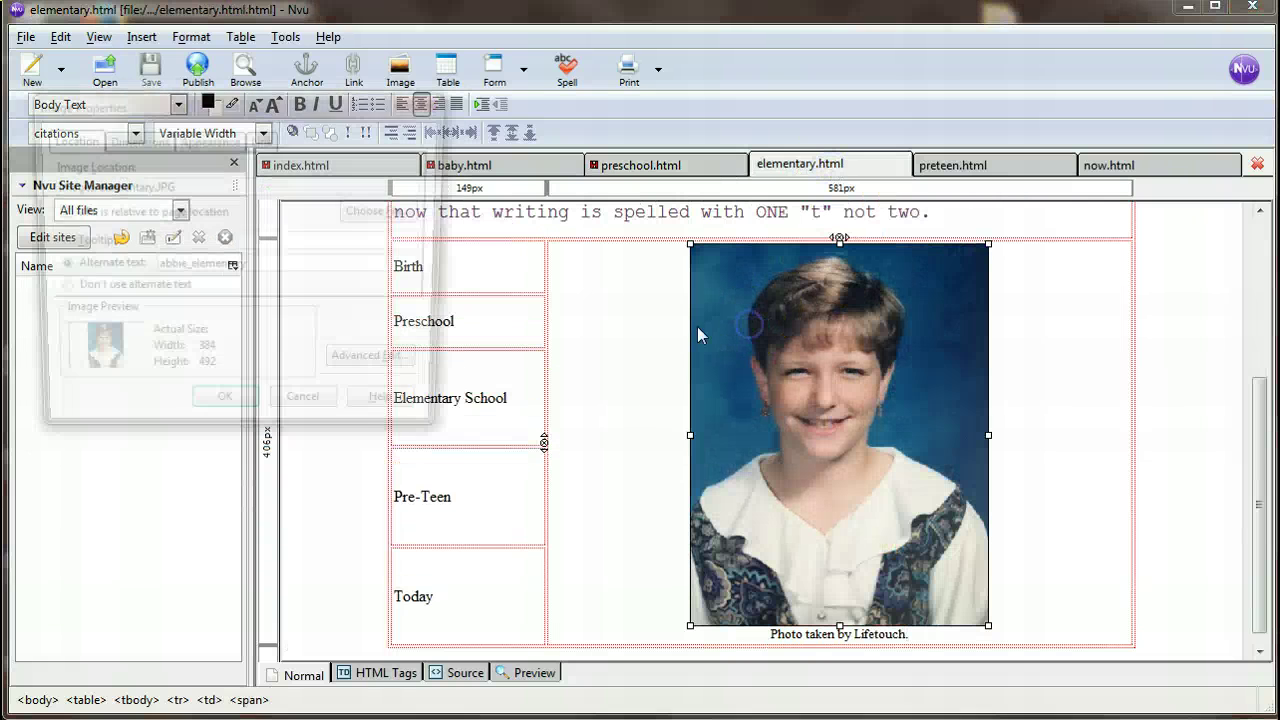
{"action": "left_click", "coordinate": [195, 139]}
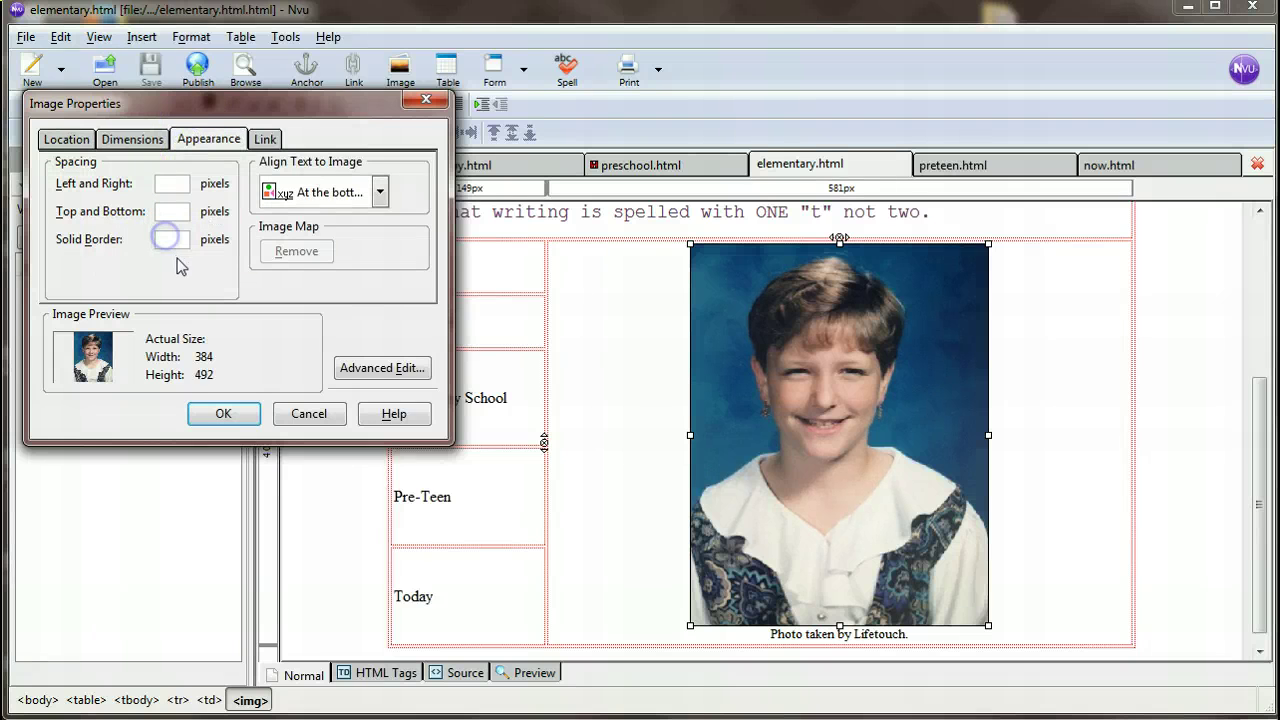
{"action": "left_click", "coordinate": [223, 413]}
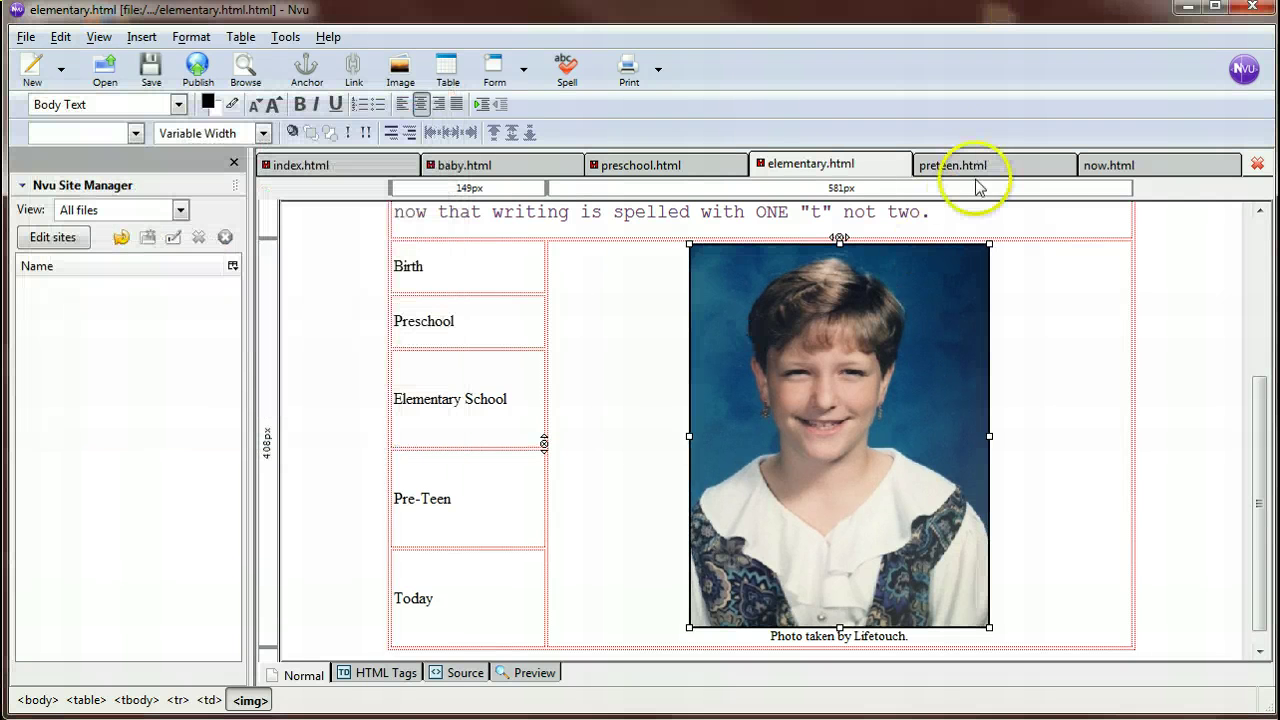
- Give the portrait photo on the preteen page a solid border of 1 pixel
{"action": "left_click", "coordinate": [975, 172]}
{"action": "double_click", "coordinate": [880, 443]}
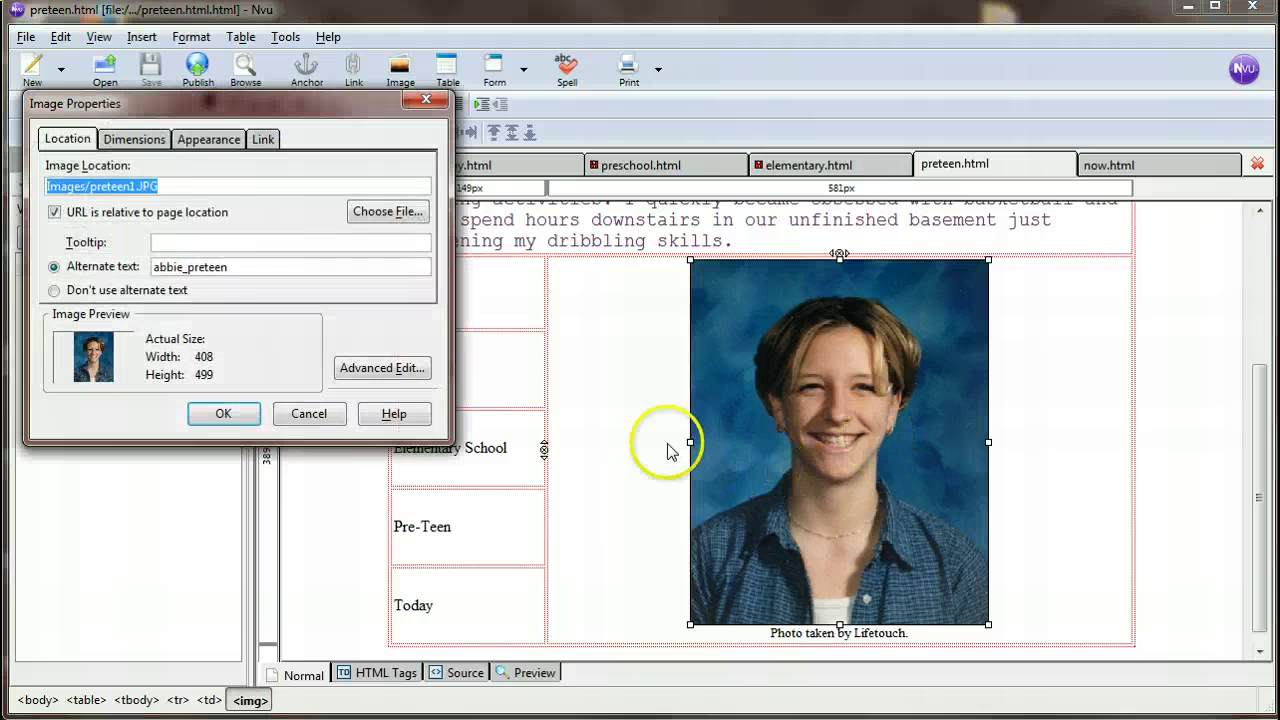
{"action": "left_click", "coordinate": [222, 139]}
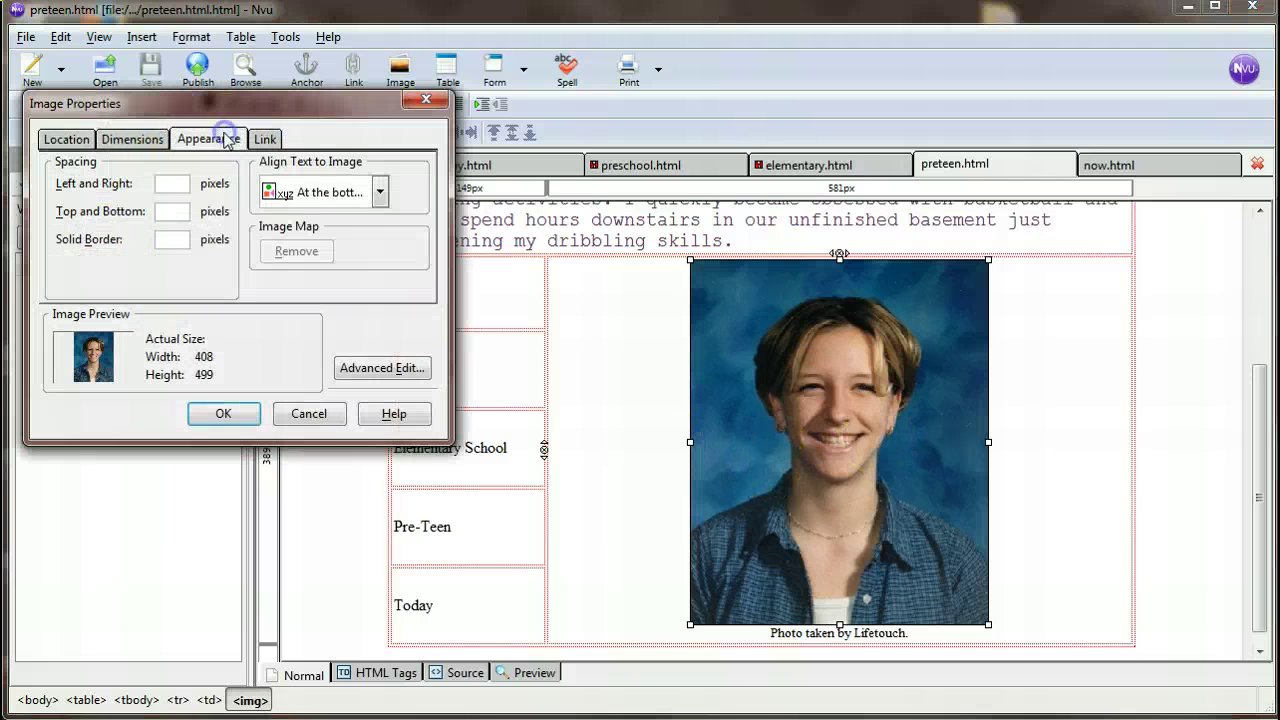
{"action": "left_click", "coordinate": [224, 413]}
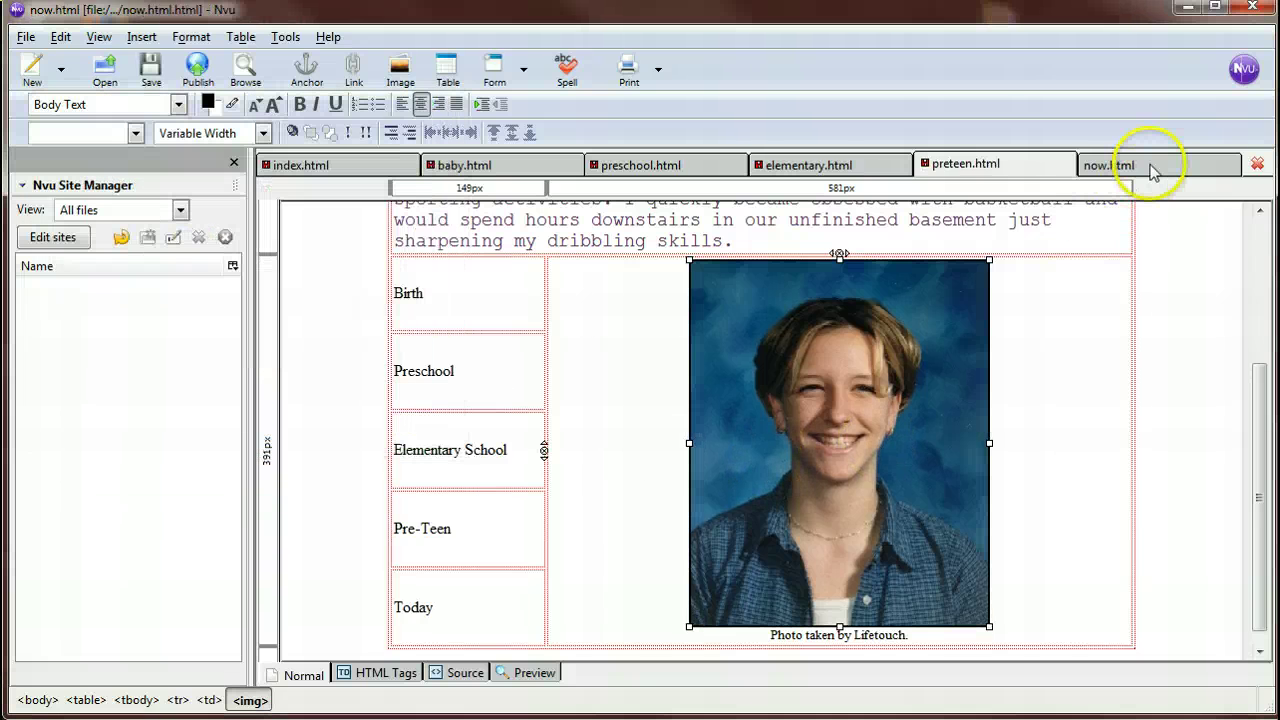
- Give the Christmas photo on the now page a solid border of 1 pixel and deselect it
{"action": "left_click", "coordinate": [1150, 168]}
{"action": "double_click", "coordinate": [632, 375]}
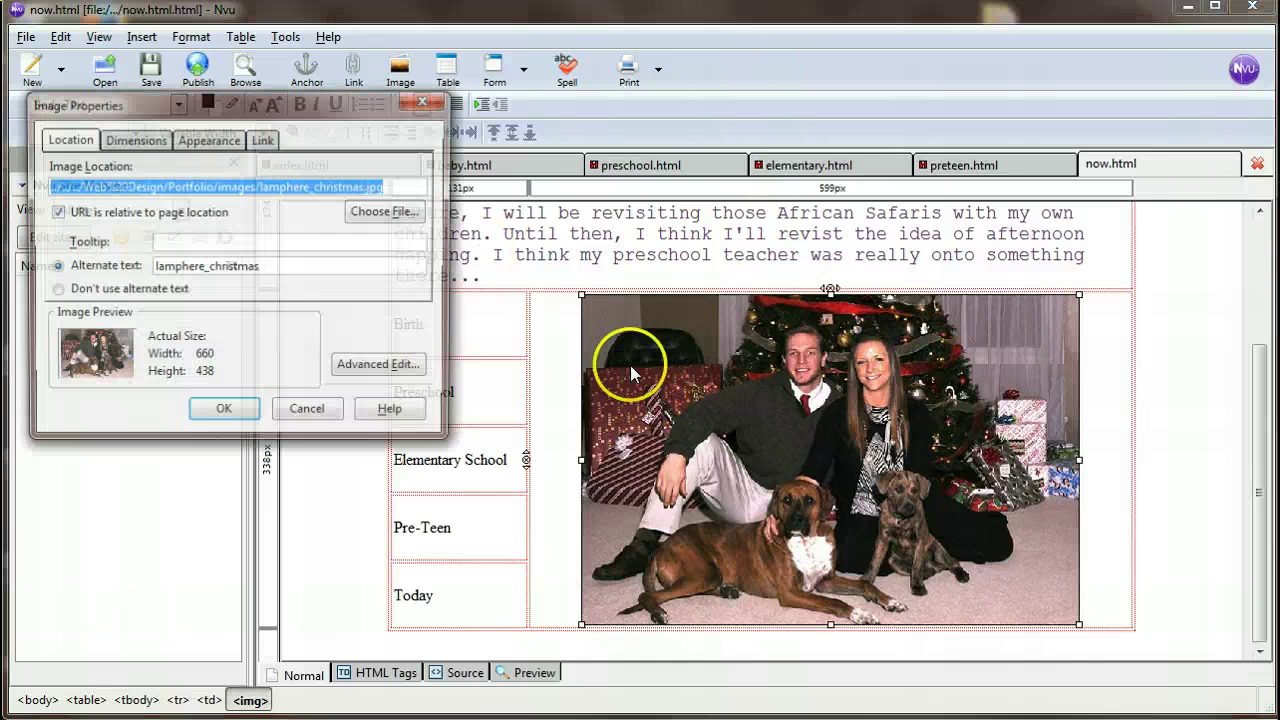
{"action": "left_click", "coordinate": [205, 140]}
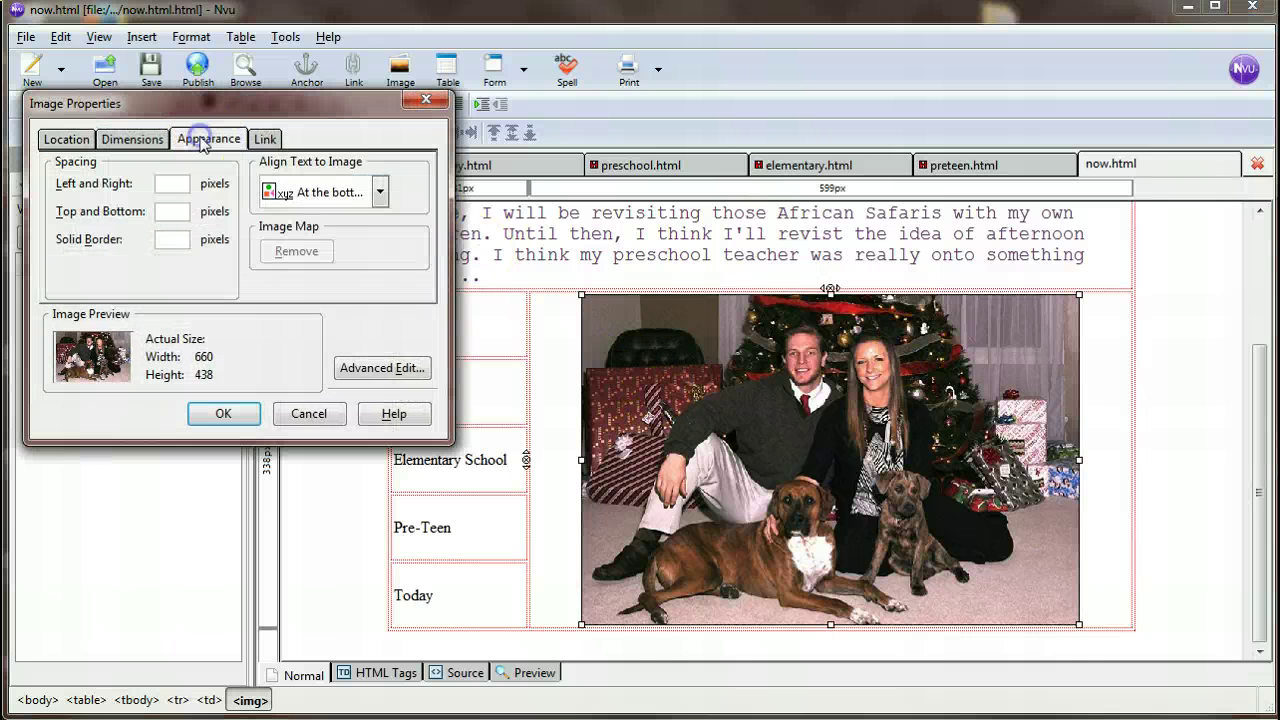
{"action": "left_click", "coordinate": [224, 413]}
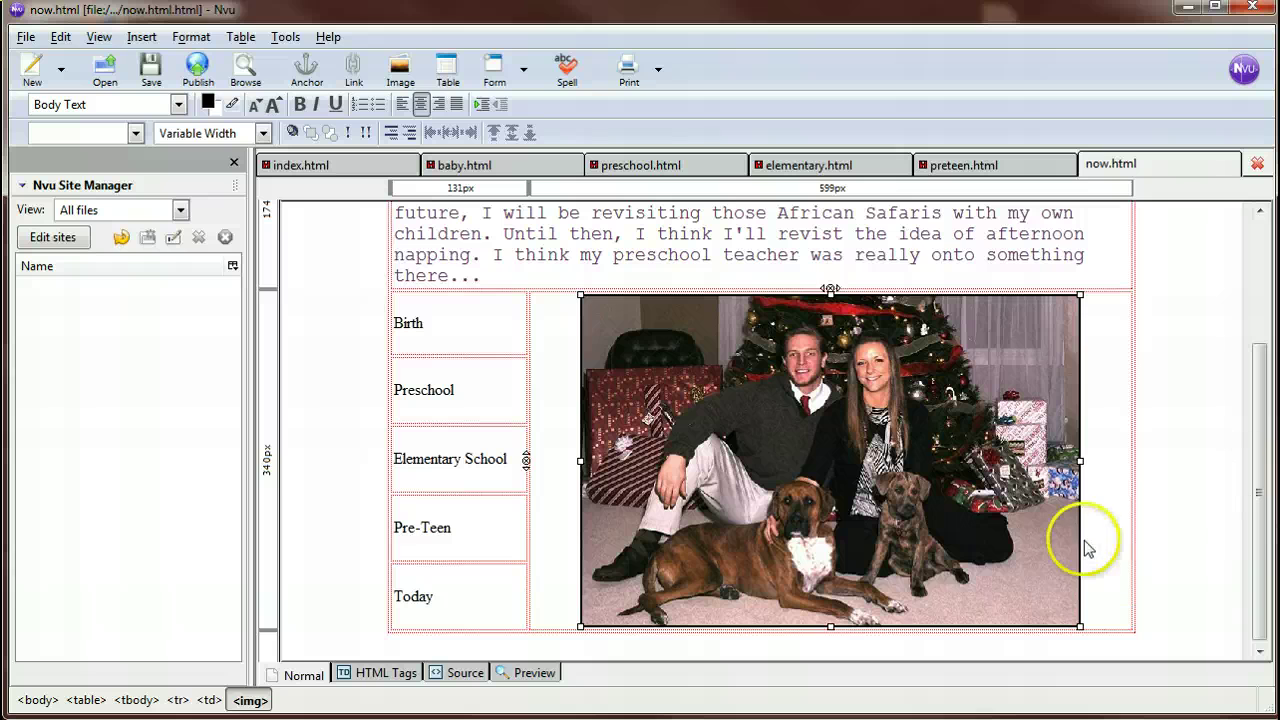
{"action": "left_click", "coordinate": [1162, 532]}
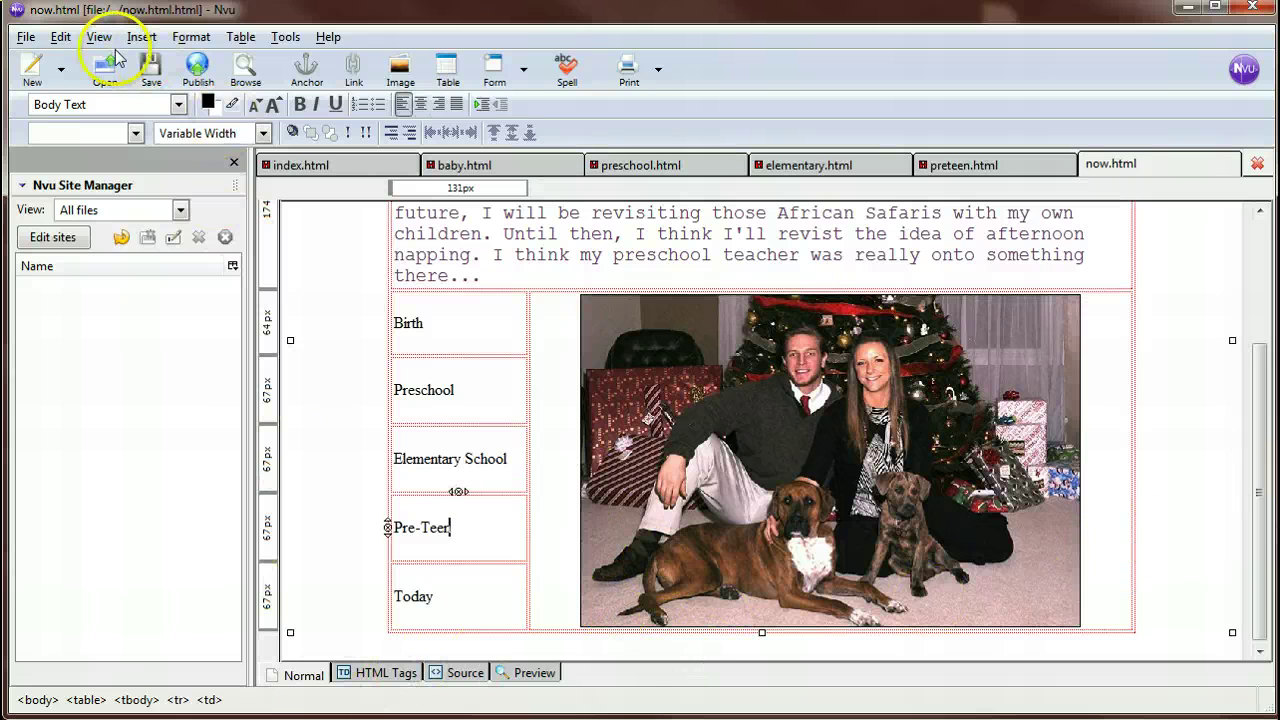
- Save the now, preteen, elementary, preschool, baby and index pages with their new photo borders
{"action": "left_click", "coordinate": [151, 70]}
{"action": "left_click", "coordinate": [937, 168]}
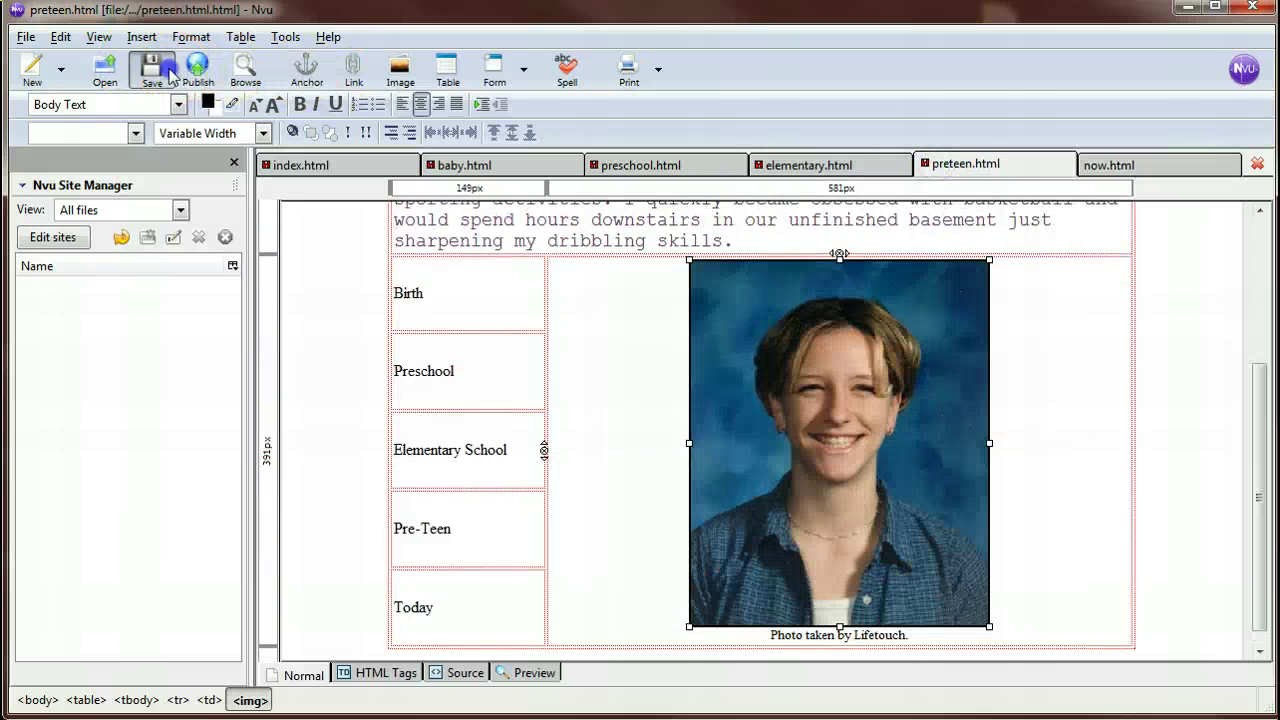
{"action": "left_click", "coordinate": [808, 164]}
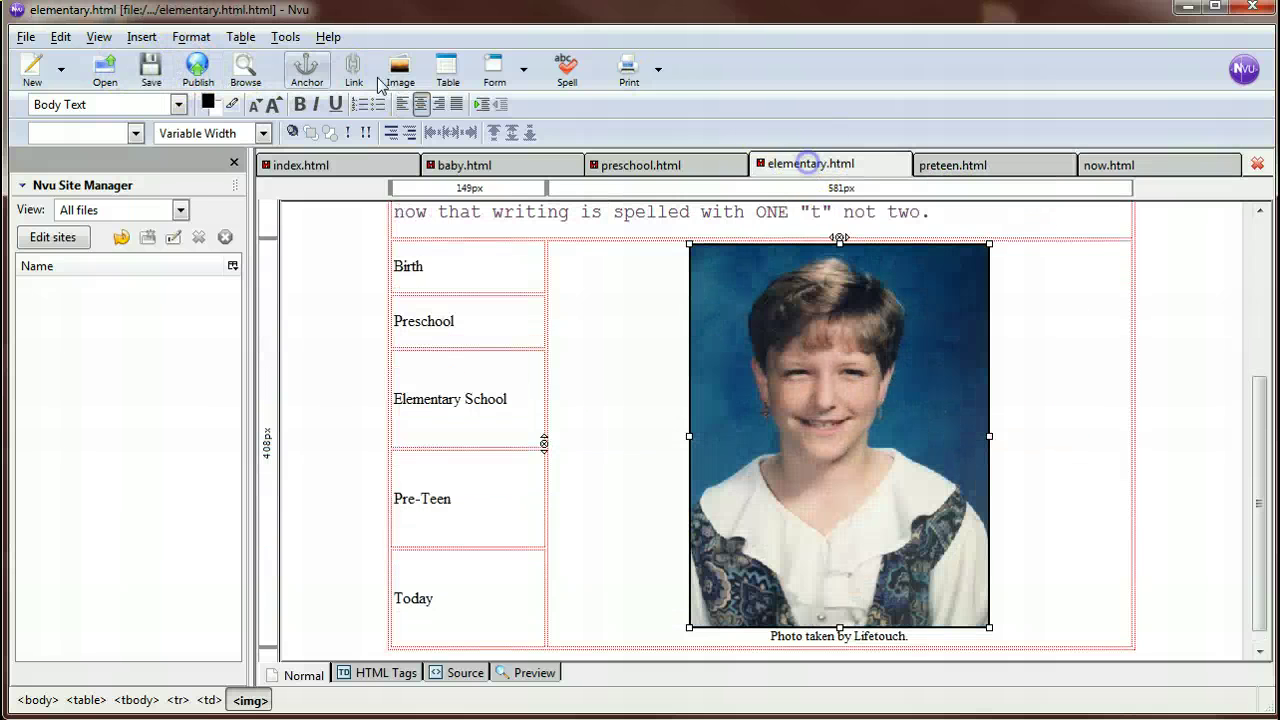
{"action": "left_click", "coordinate": [597, 176]}
{"action": "left_click", "coordinate": [151, 70]}
{"action": "left_click", "coordinate": [457, 165]}
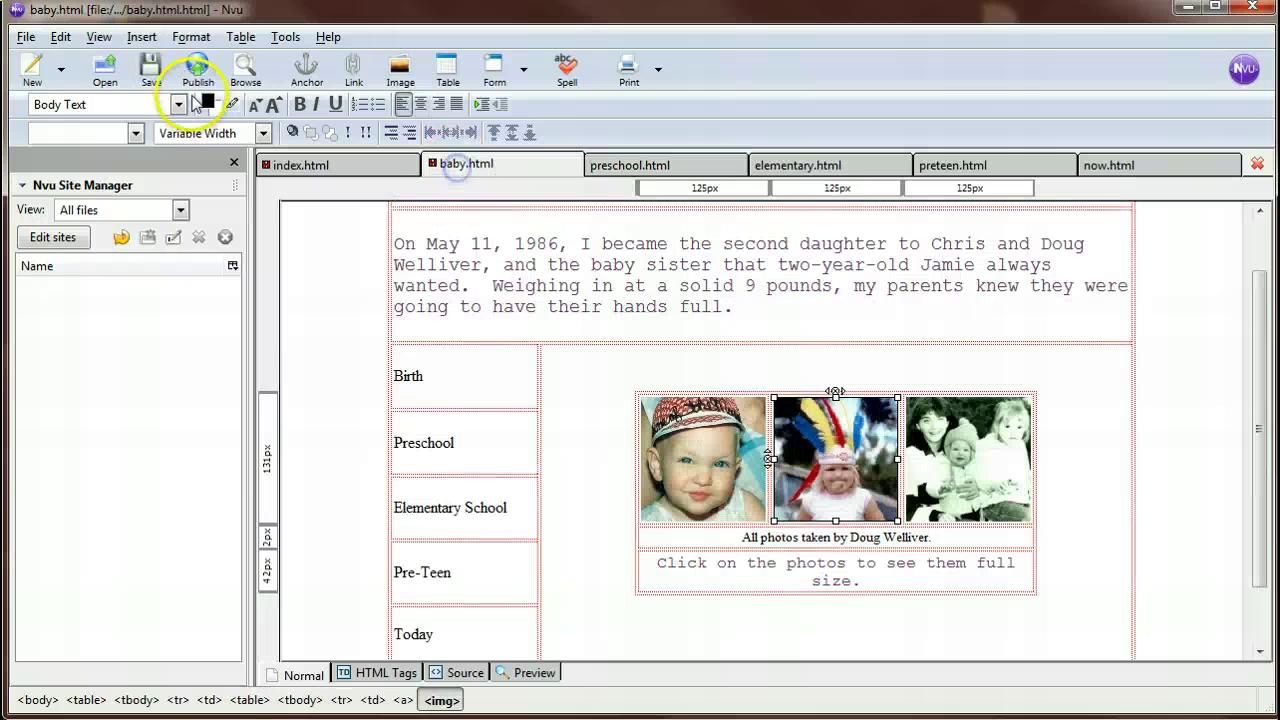
{"action": "key", "text": "ctrl+s"}
{"action": "left_click", "coordinate": [335, 168]}
{"action": "left_click", "coordinate": [151, 68]}
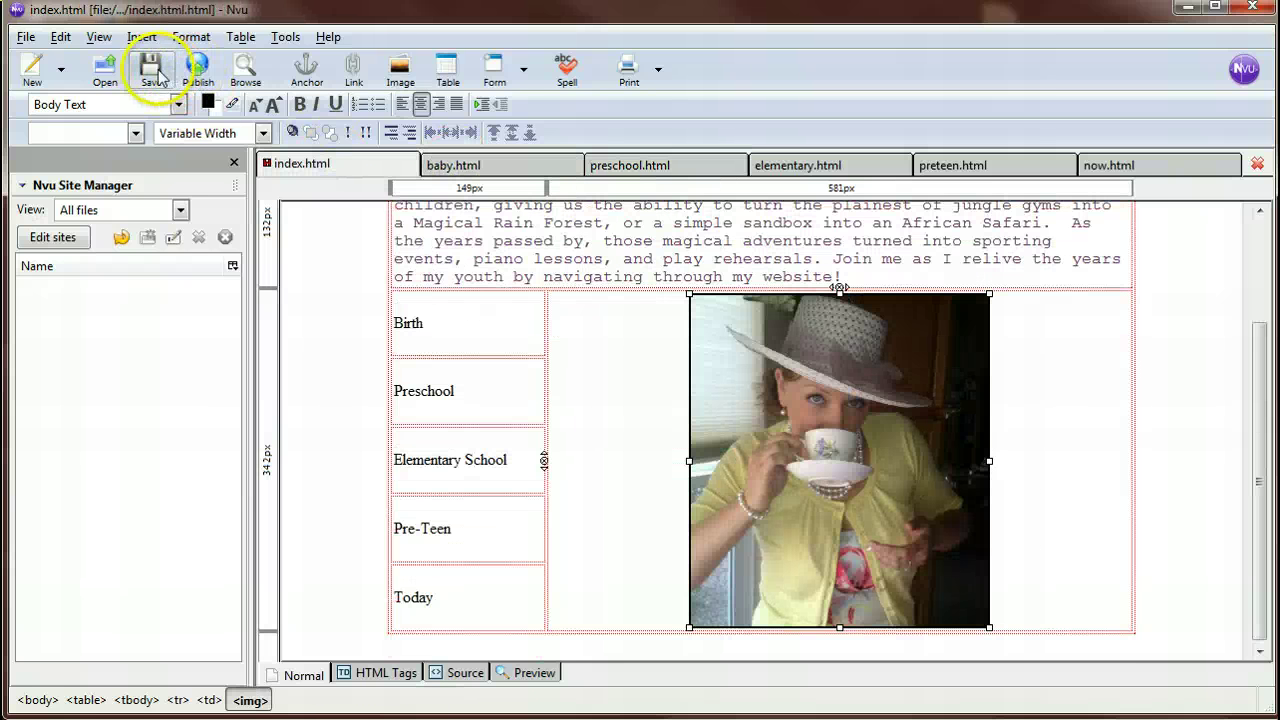
- Preview the index, preschool and elementary pages to check their photo borders and captions, and return to the normal editing view
{"action": "left_click", "coordinate": [534, 673]}
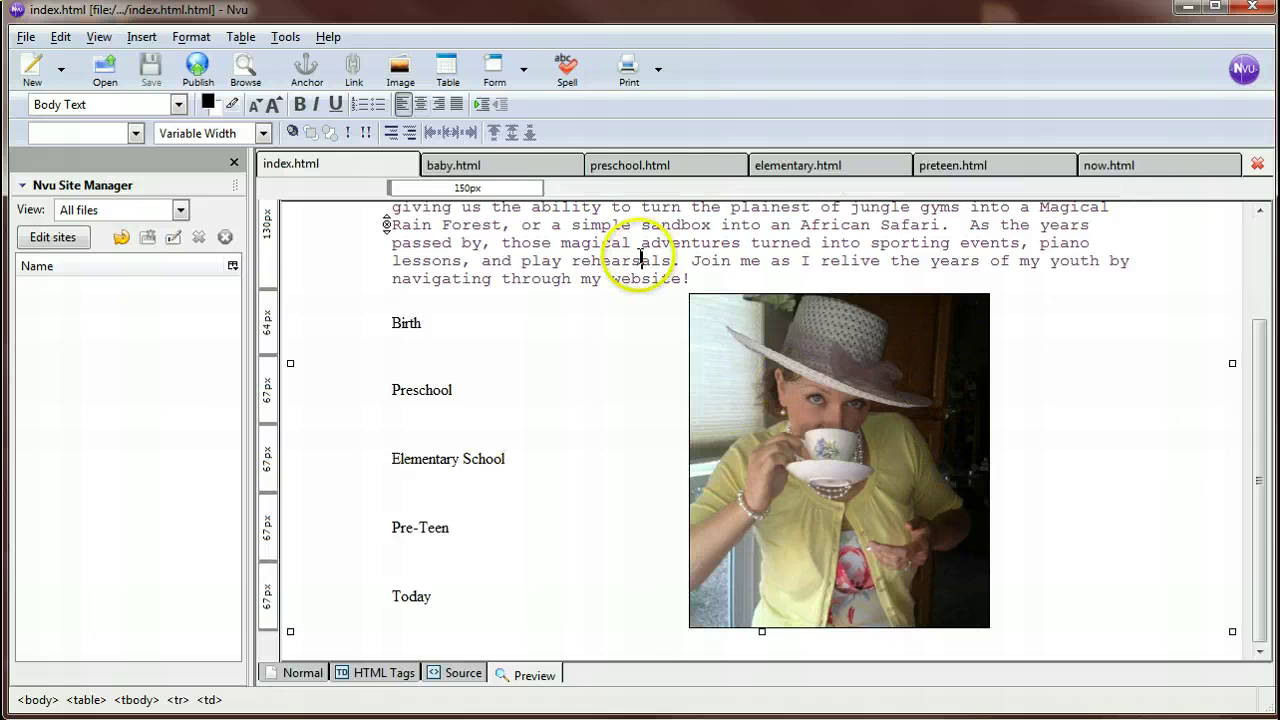
{"action": "left_click", "coordinate": [481, 168]}
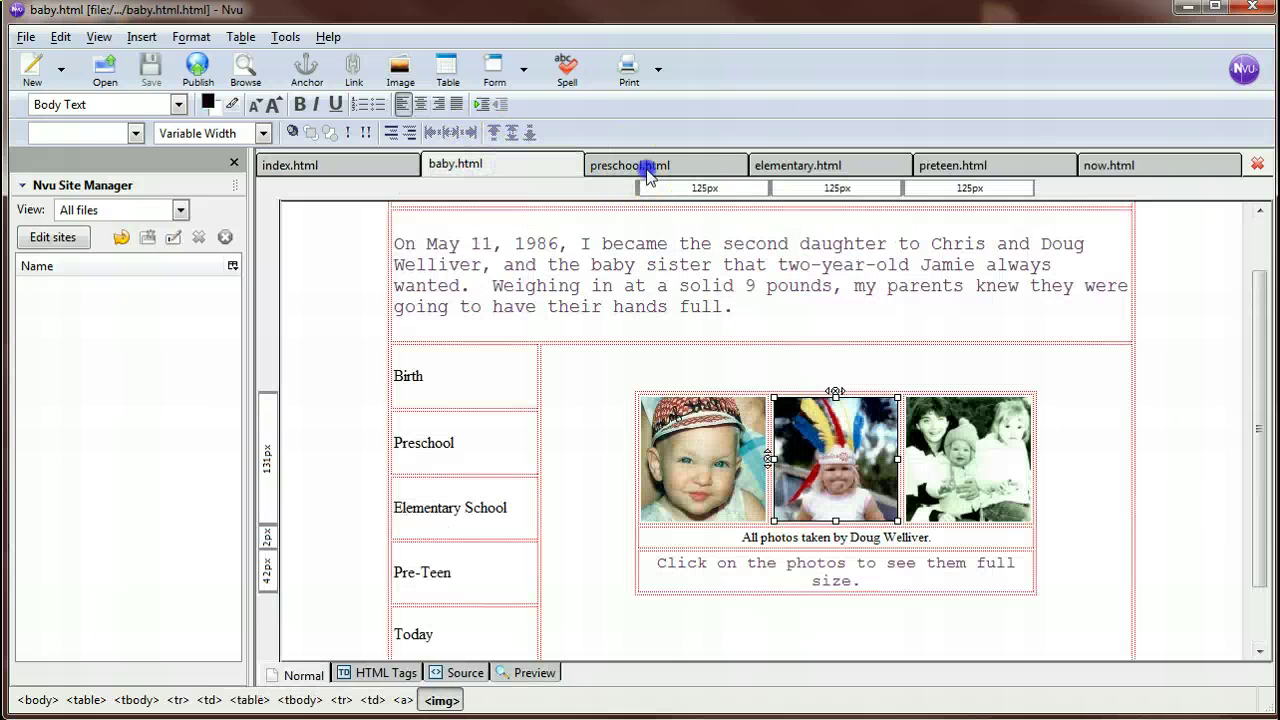
{"action": "left_click", "coordinate": [645, 168]}
{"action": "left_click", "coordinate": [528, 673]}
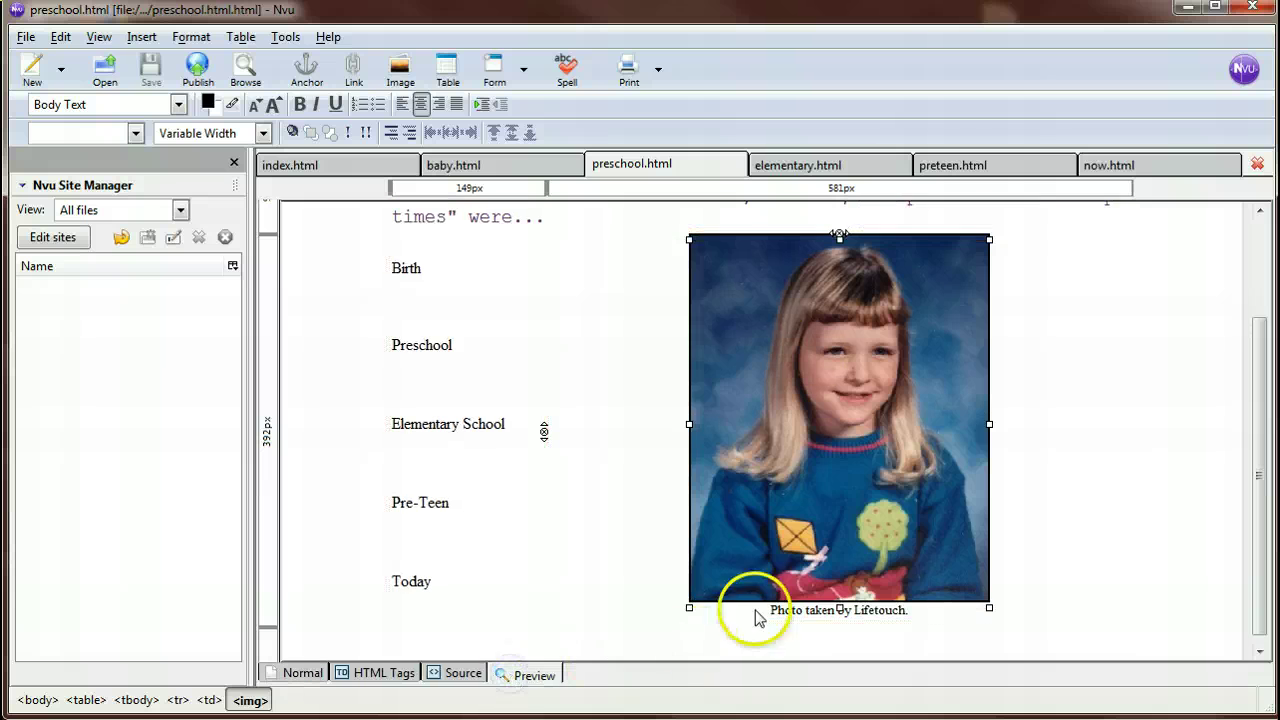
{"action": "left_click", "coordinate": [536, 281]}
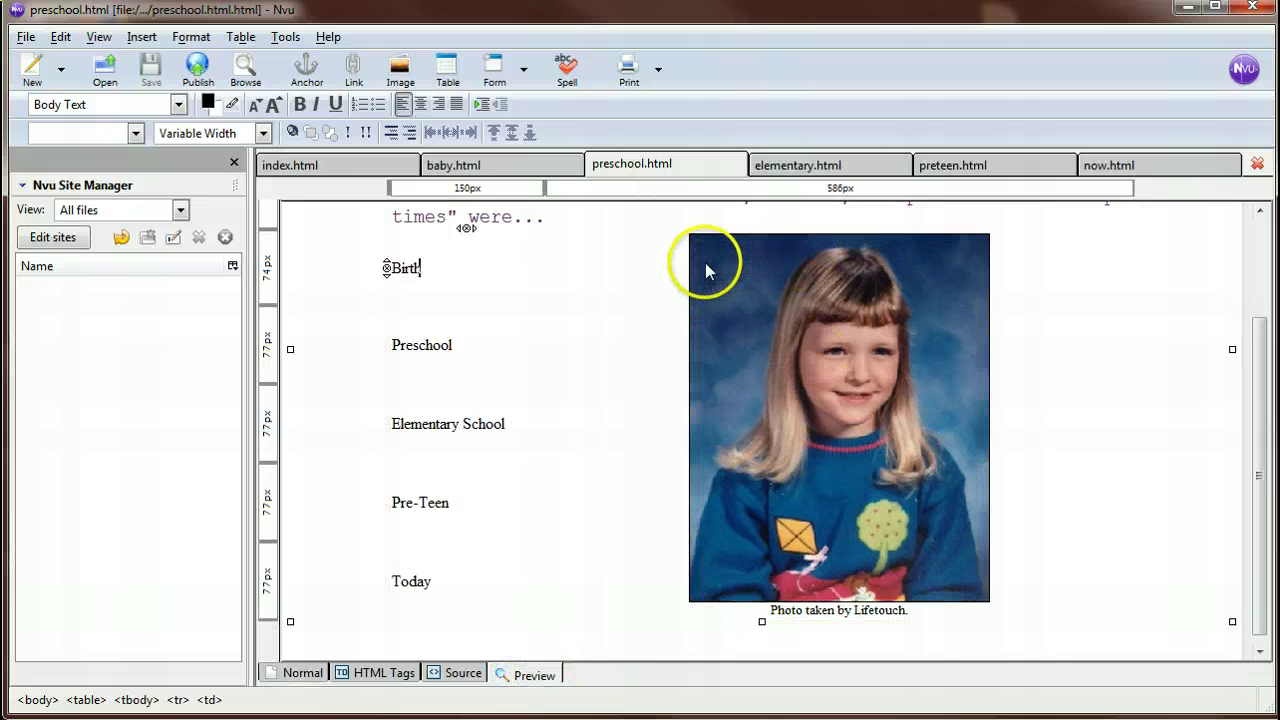
{"action": "left_click", "coordinate": [771, 170]}
{"action": "left_click", "coordinate": [524, 672]}
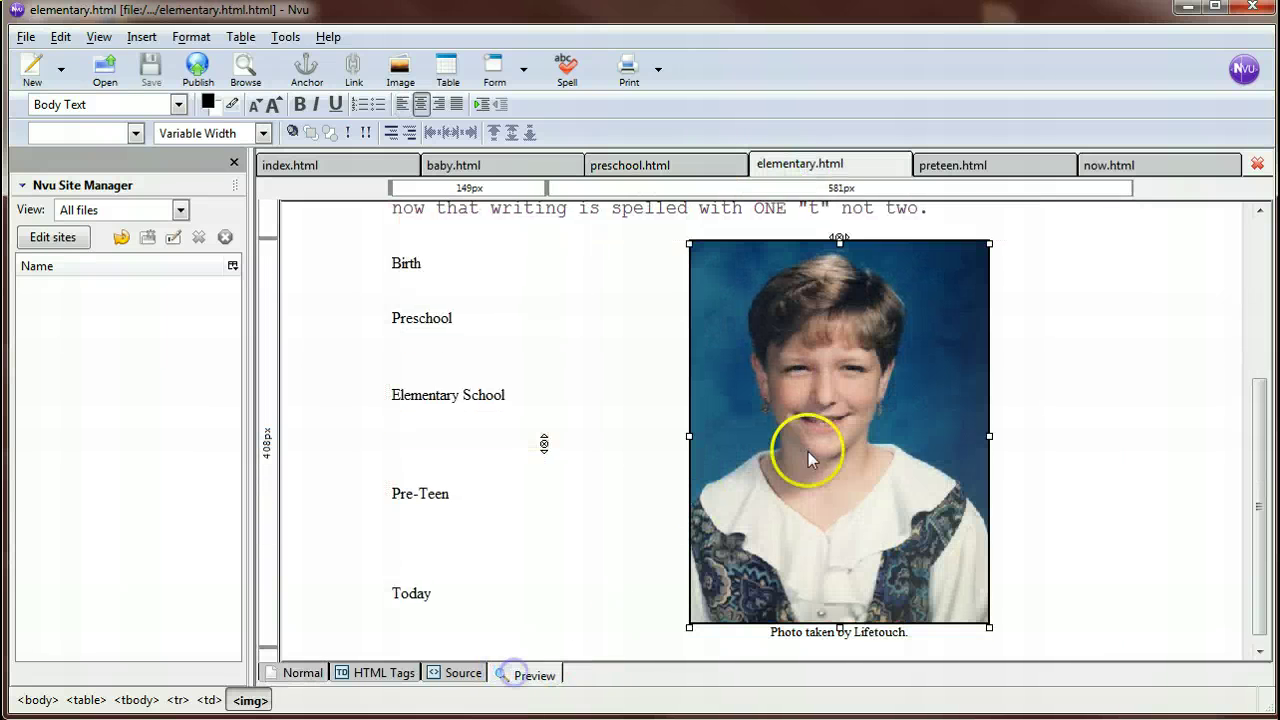
{"action": "left_click", "coordinate": [1155, 341]}
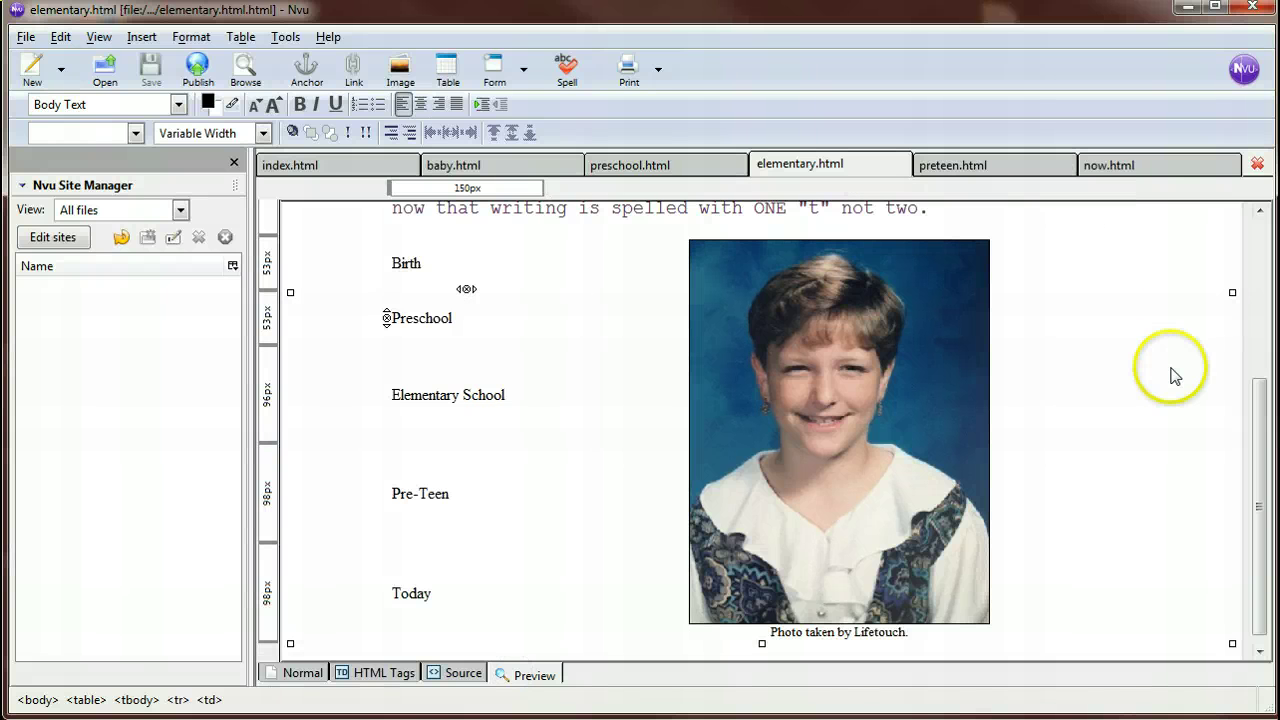
{"action": "left_click", "coordinate": [303, 673]}
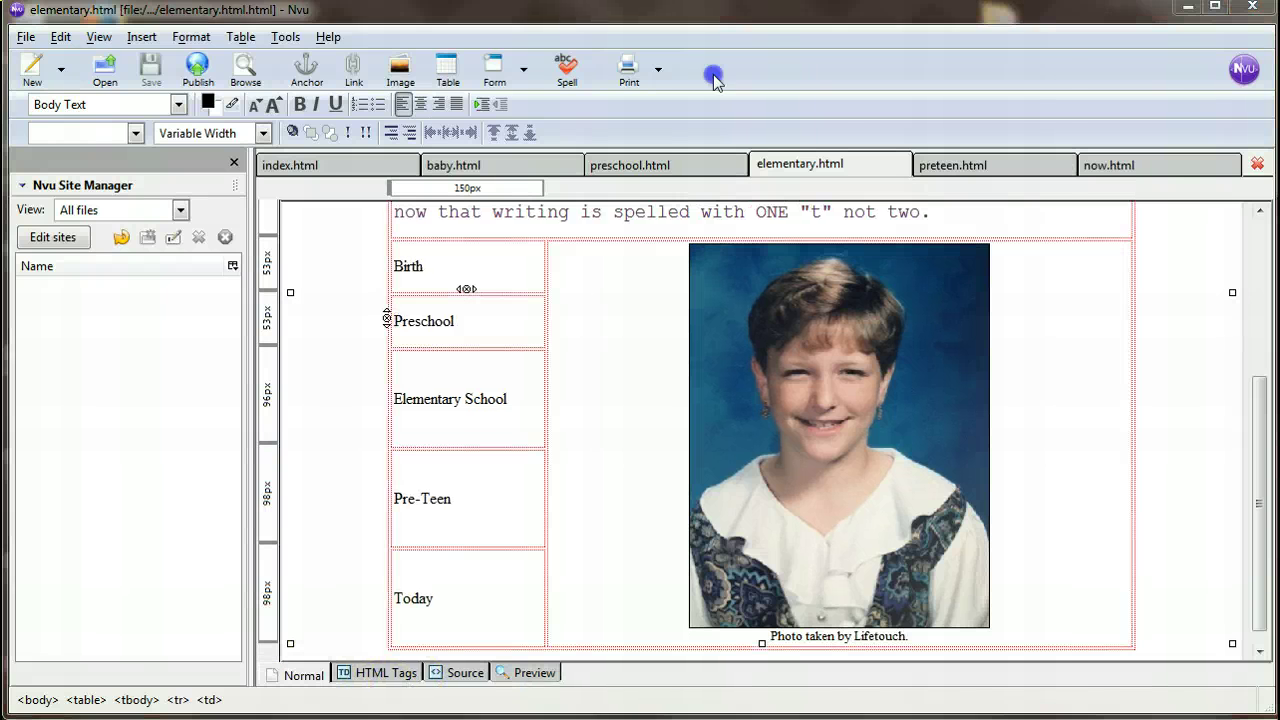
- Switch to Firefox and review the requirements and rubric of the WYSIWYG Graphics Assignment
{"action": "key", "text": "alt+Tab"}
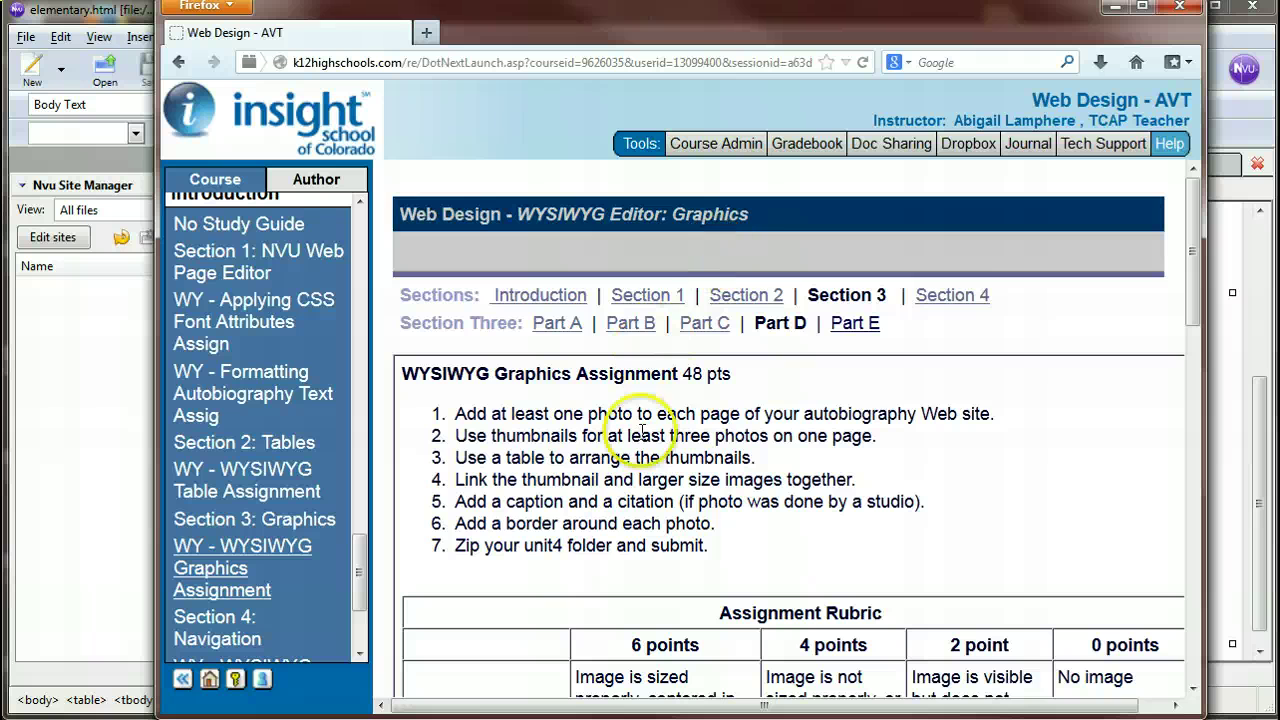
{"action": "scroll", "coordinate": [594, 462], "scroll_direction": "down", "scroll_amount": 3}
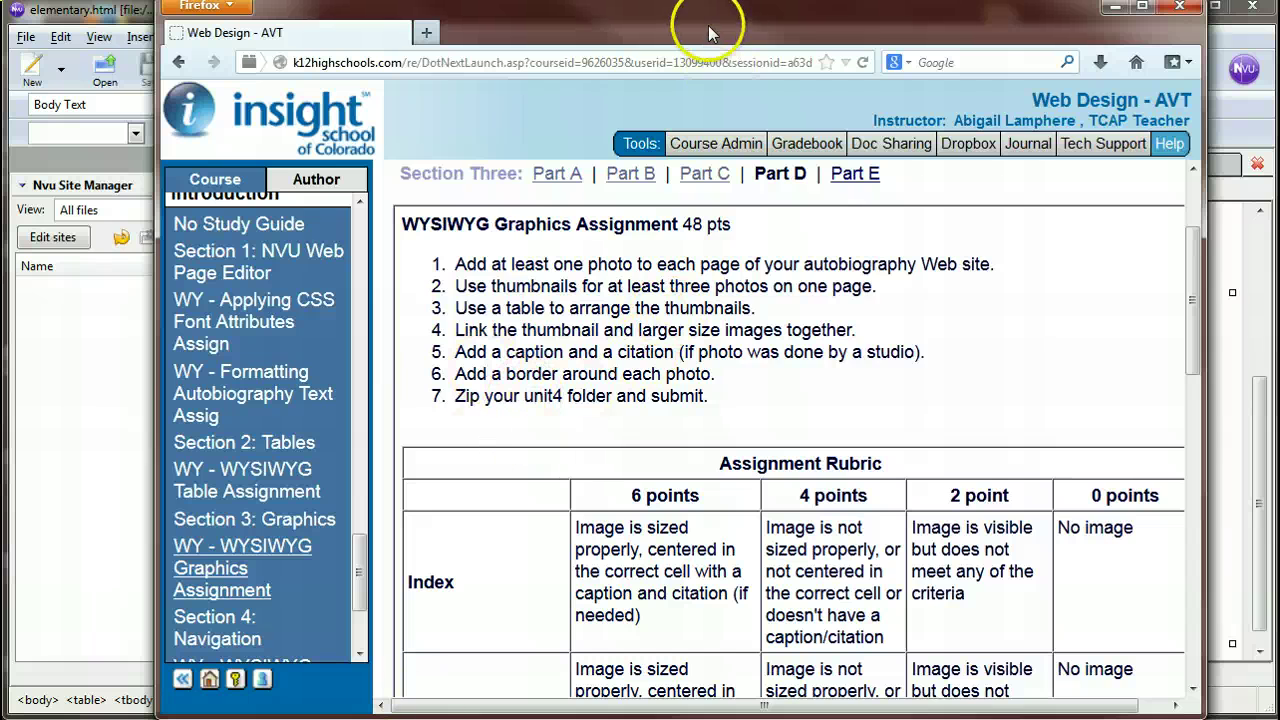
{"action": "key", "text": "alt+Tab"}
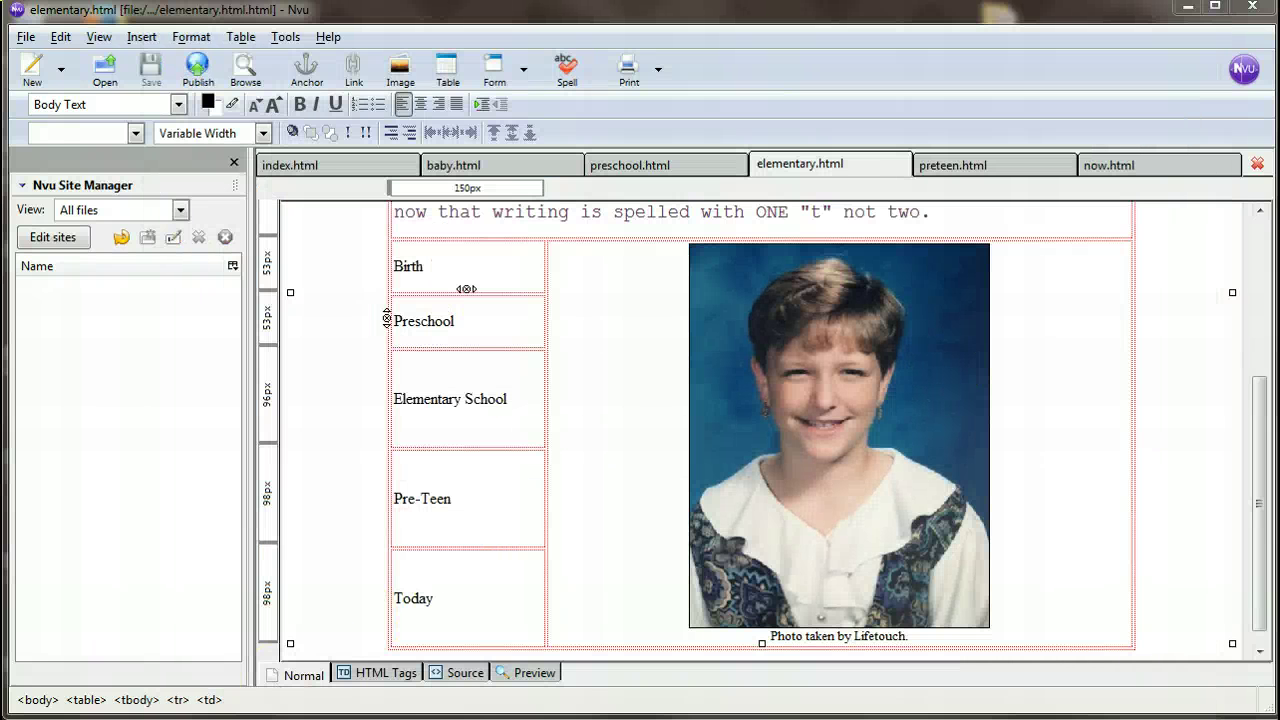
- Switch to Windows Explorer, go up to the Portfolio folder and show its contents as a list
{"action": "key", "text": "alt+Tab"}
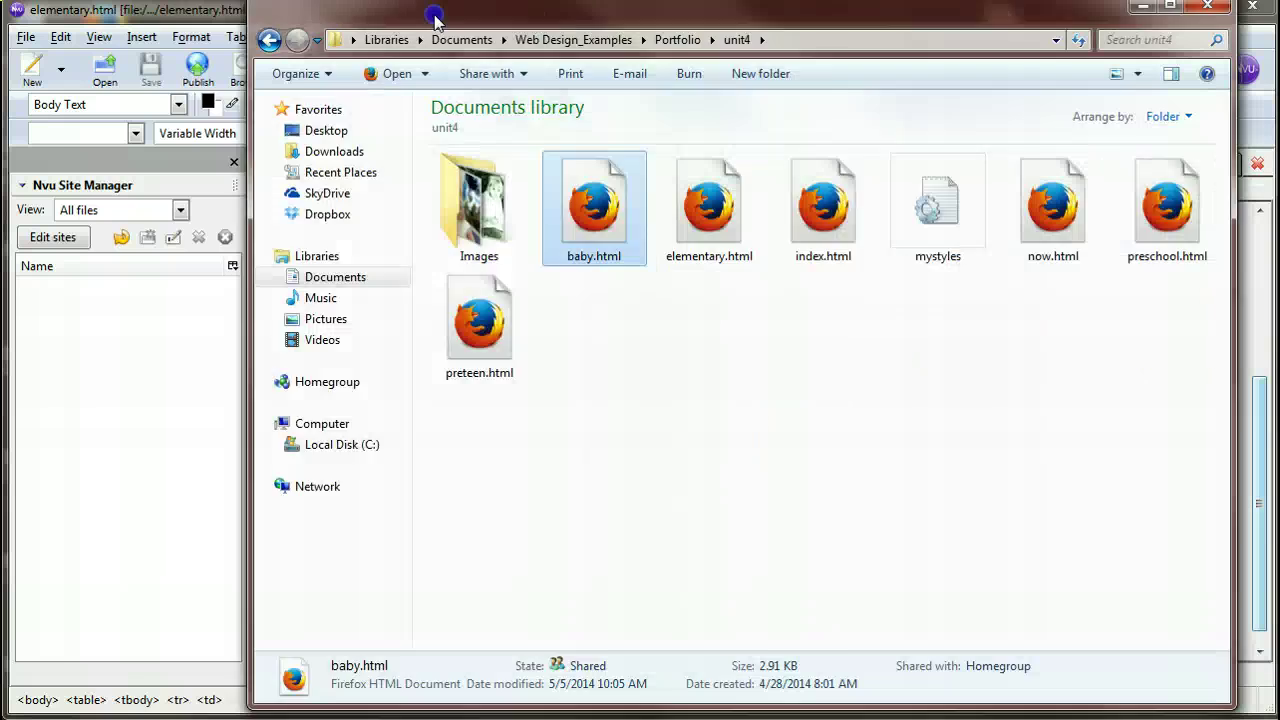
{"action": "left_click_drag", "start_coordinate": [434, 14], "coordinate": [269, 14]}
{"action": "left_click", "coordinate": [515, 68]}
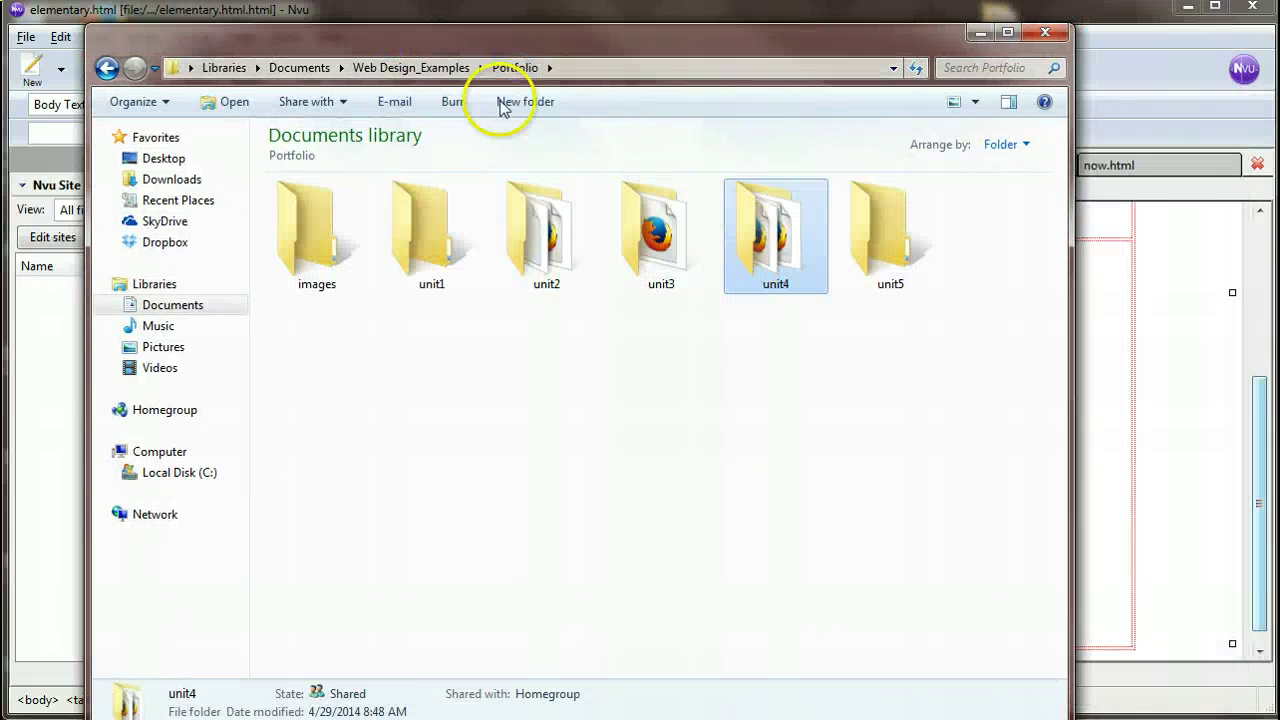
{"action": "left_click", "coordinate": [975, 102]}
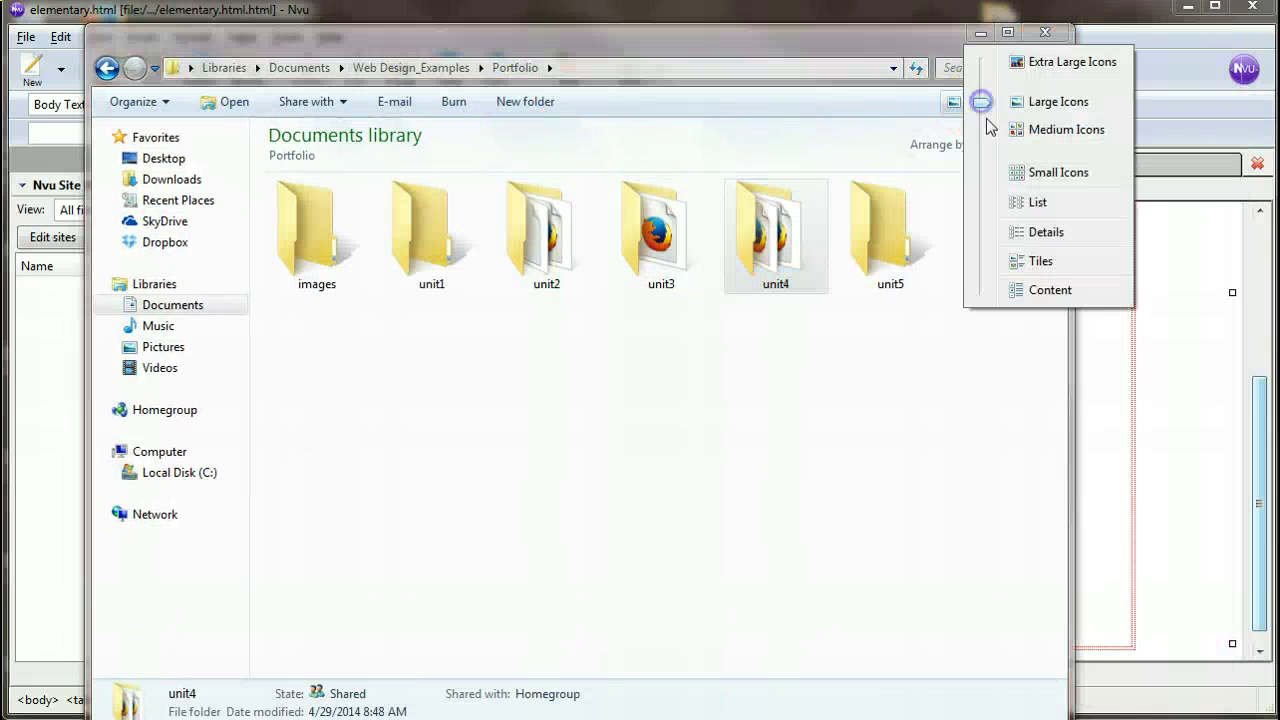
{"action": "left_click", "coordinate": [1035, 202]}
- Look up the Send to destinations for the unit4 folder, including Compressed (zipped) folder, then dismiss them and move the window out of the way
{"action": "right_click", "coordinate": [289, 280]}
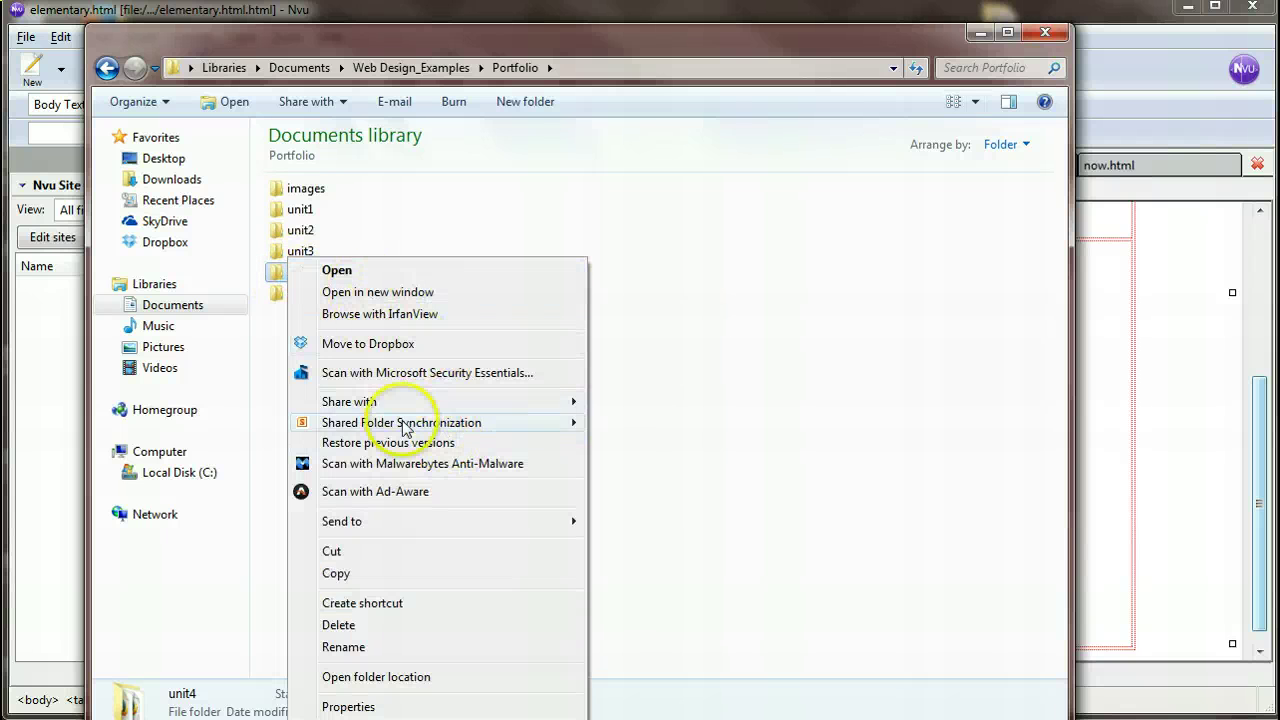
{"action": "mouse_move", "coordinate": [440, 521]}
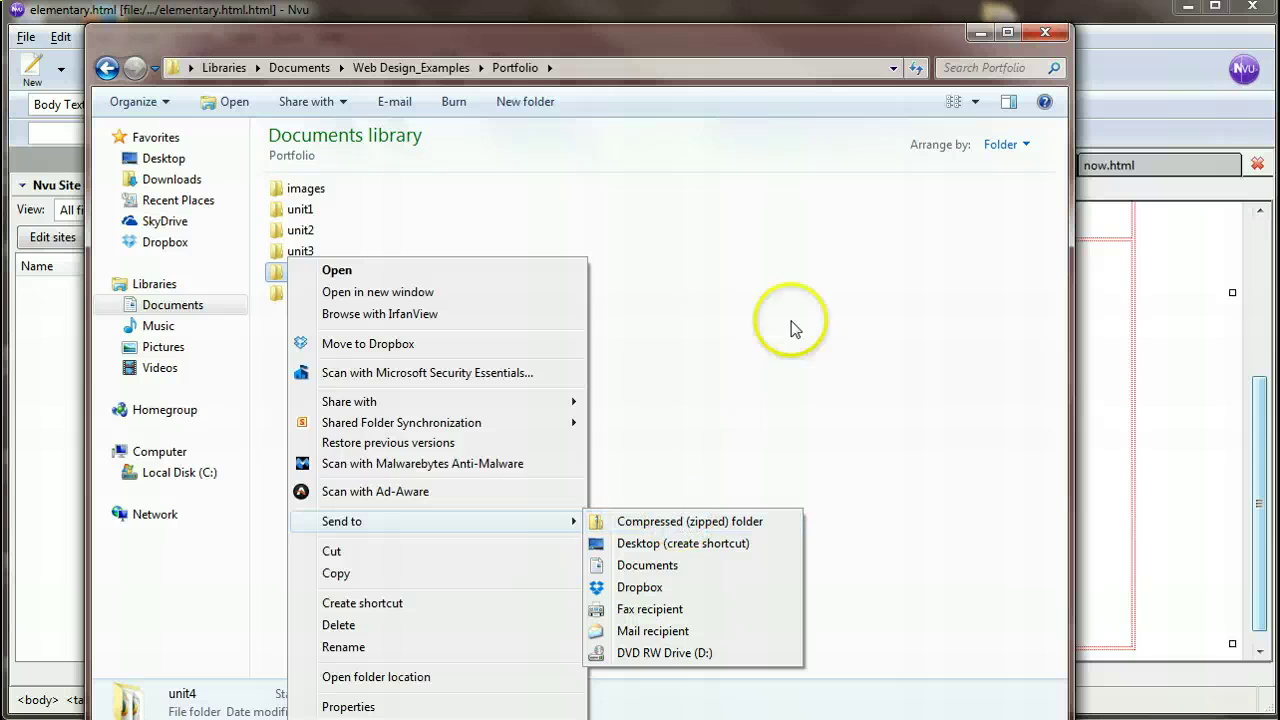
{"action": "left_click", "coordinate": [791, 323]}
{"action": "left_click_drag", "start_coordinate": [867, 35], "coordinate": [1279, 35]}
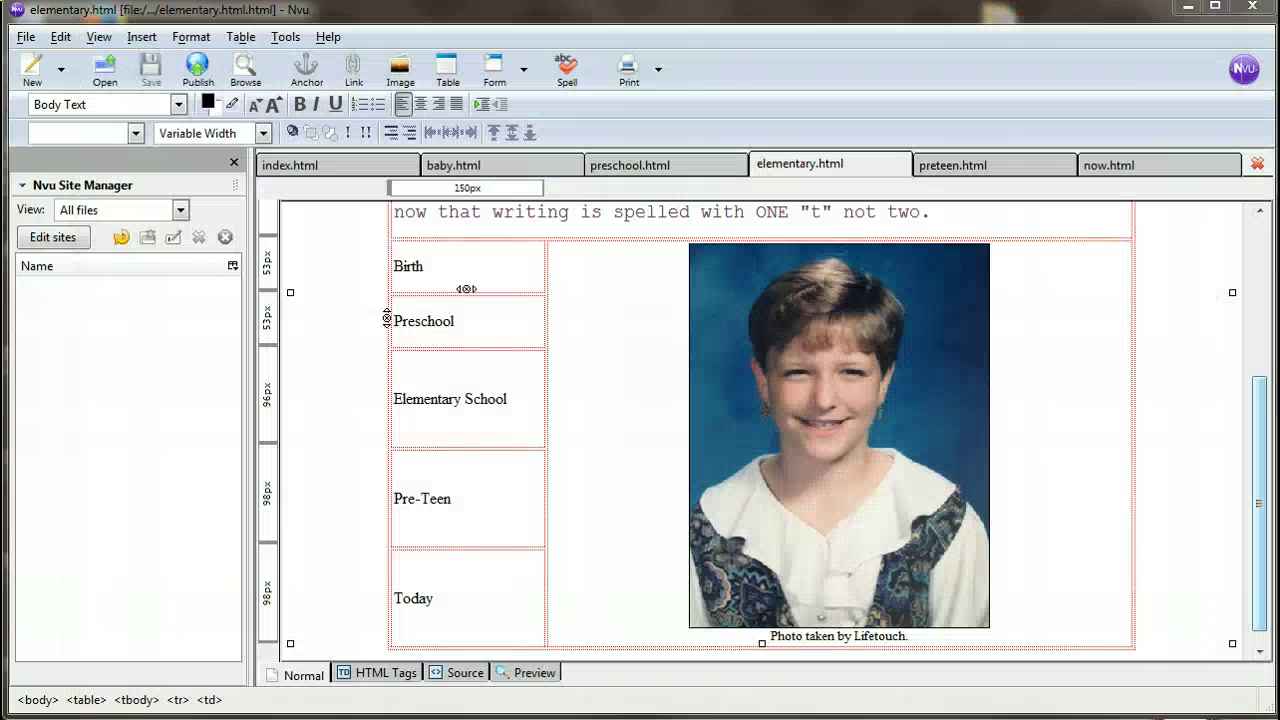
- Switch to Firefox and check the WYSIWYG Graphics Assignment title and its instruction about zipping and submitting the unit4 folder
{"action": "left_click", "coordinate": [1076, 392]}
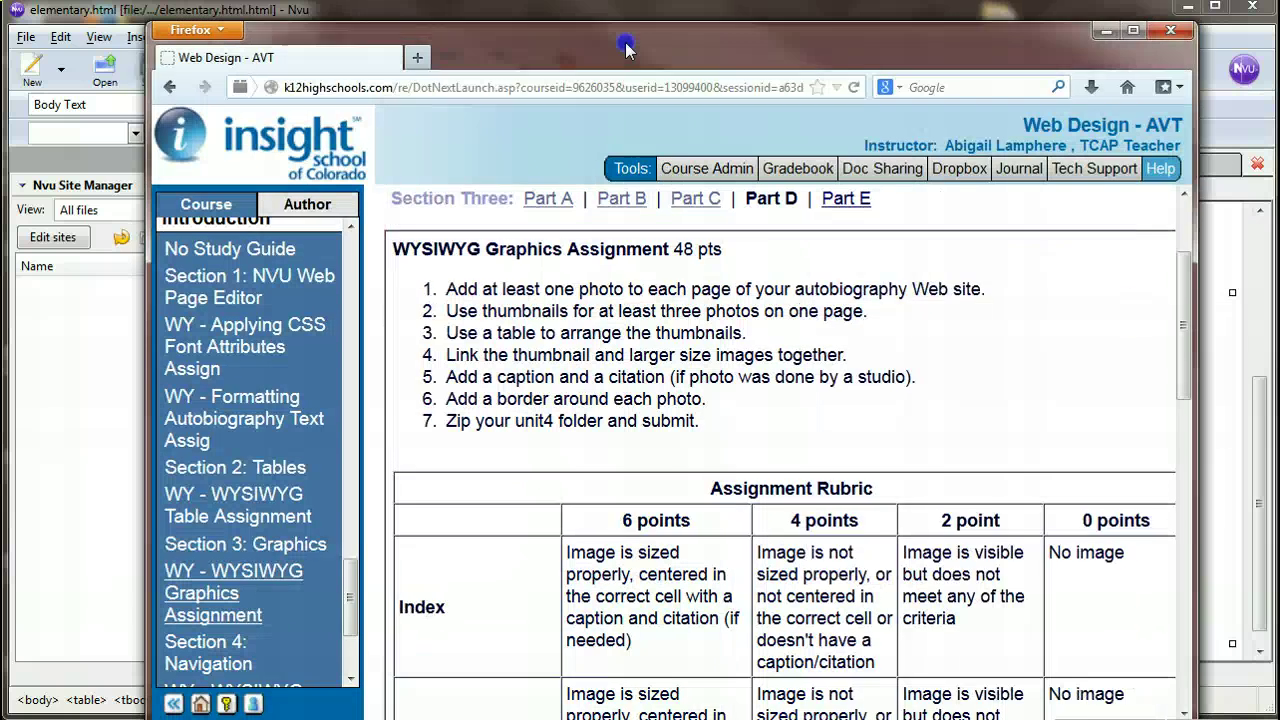
{"action": "left_click_drag", "start_coordinate": [626, 44], "coordinate": [524, 8]}
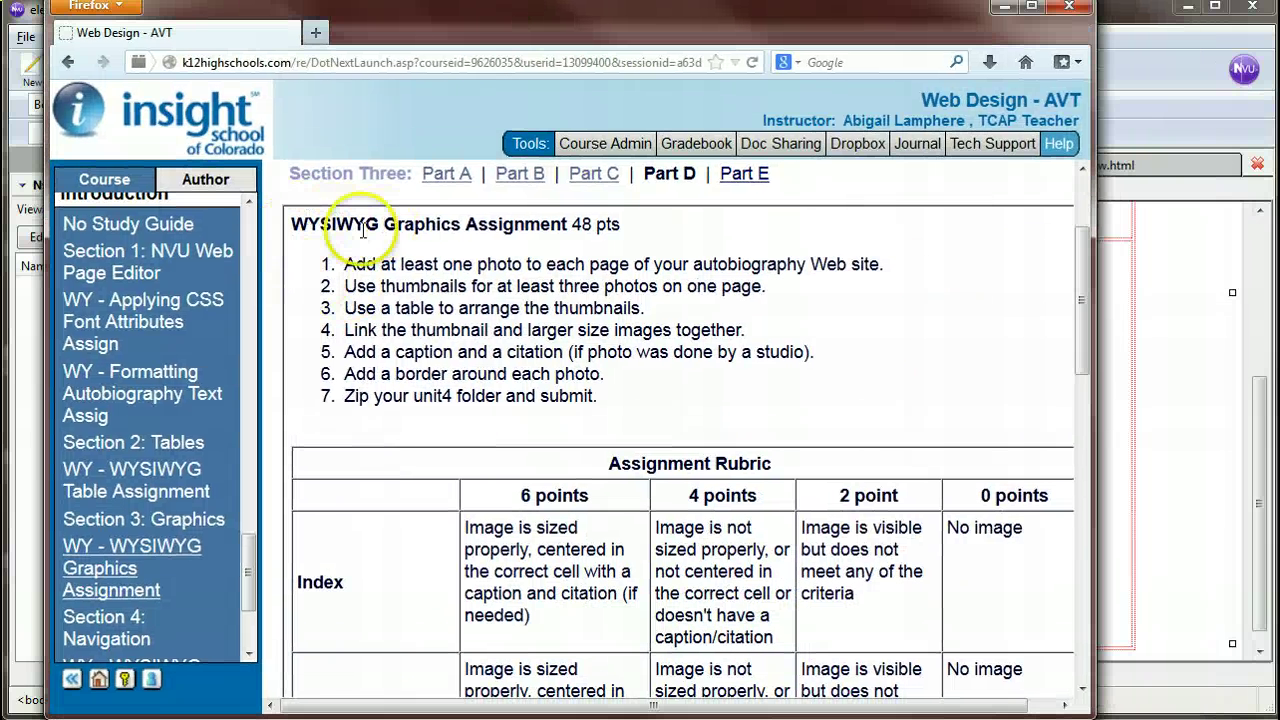
{"action": "left_click_drag", "start_coordinate": [385, 225], "coordinate": [563, 228]}
{"action": "left_click", "coordinate": [581, 393]}
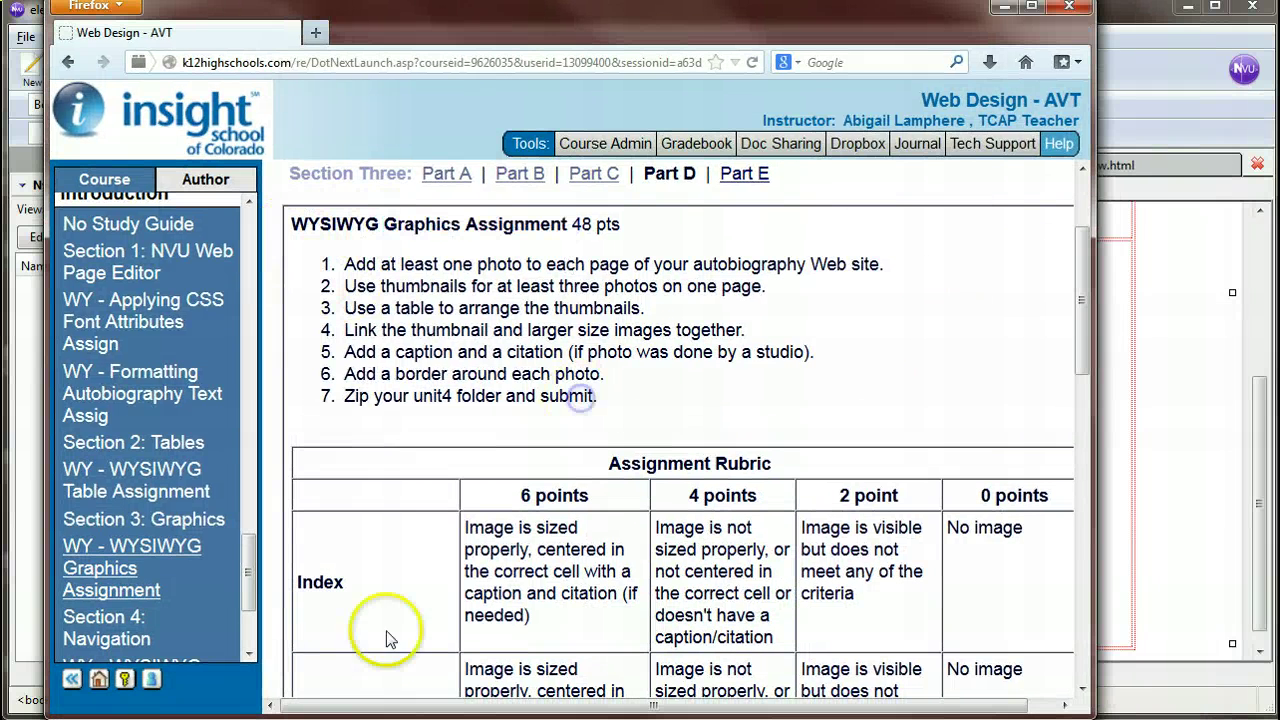